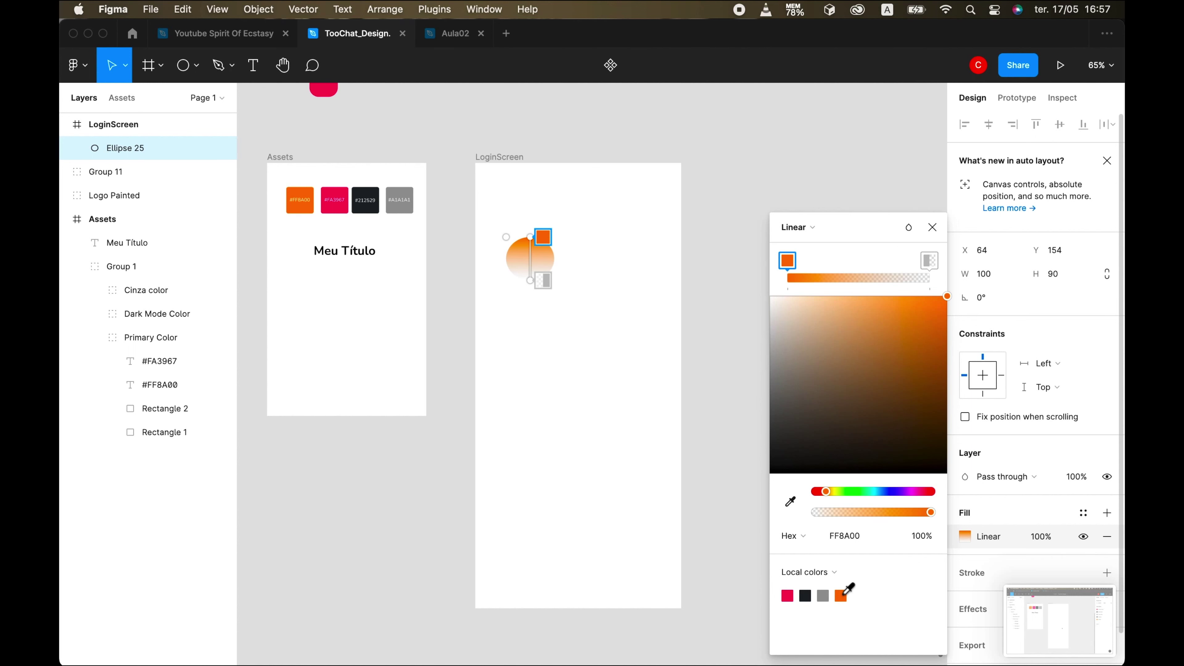
- Make the circle's gradient run diagonally from orange #FF8A00 to a pink #FA3967 end stop
left_click(929, 260)
left_click(787, 595)
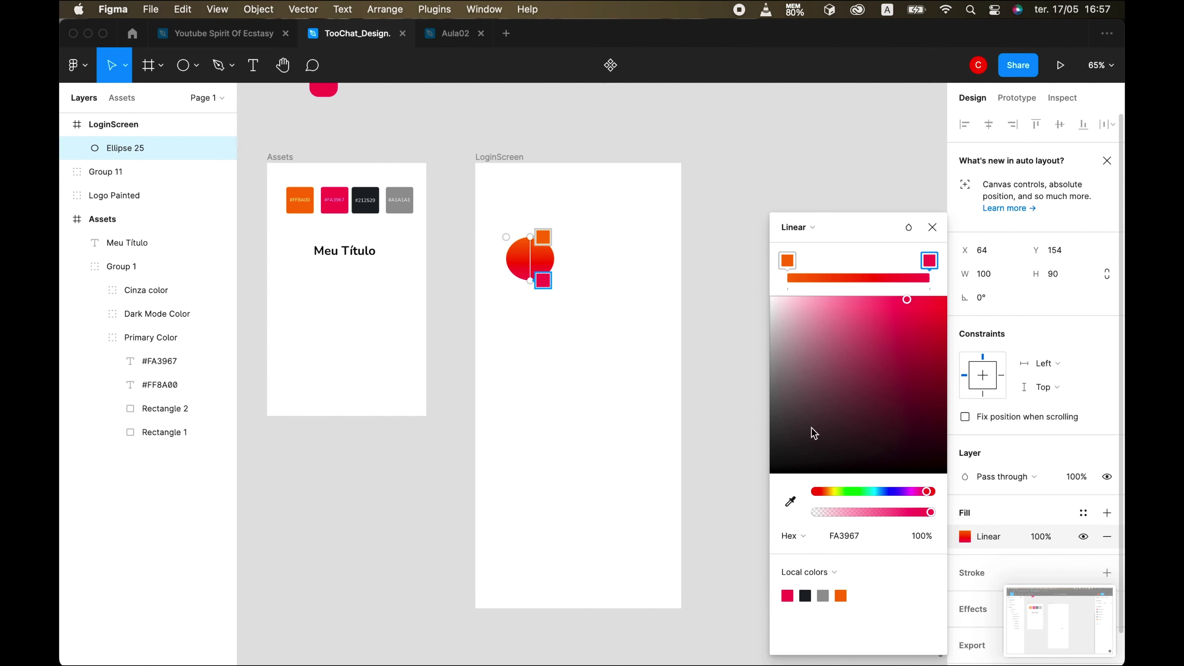
left_click_drag(528, 233, 512, 269)
left_click(741, 643)
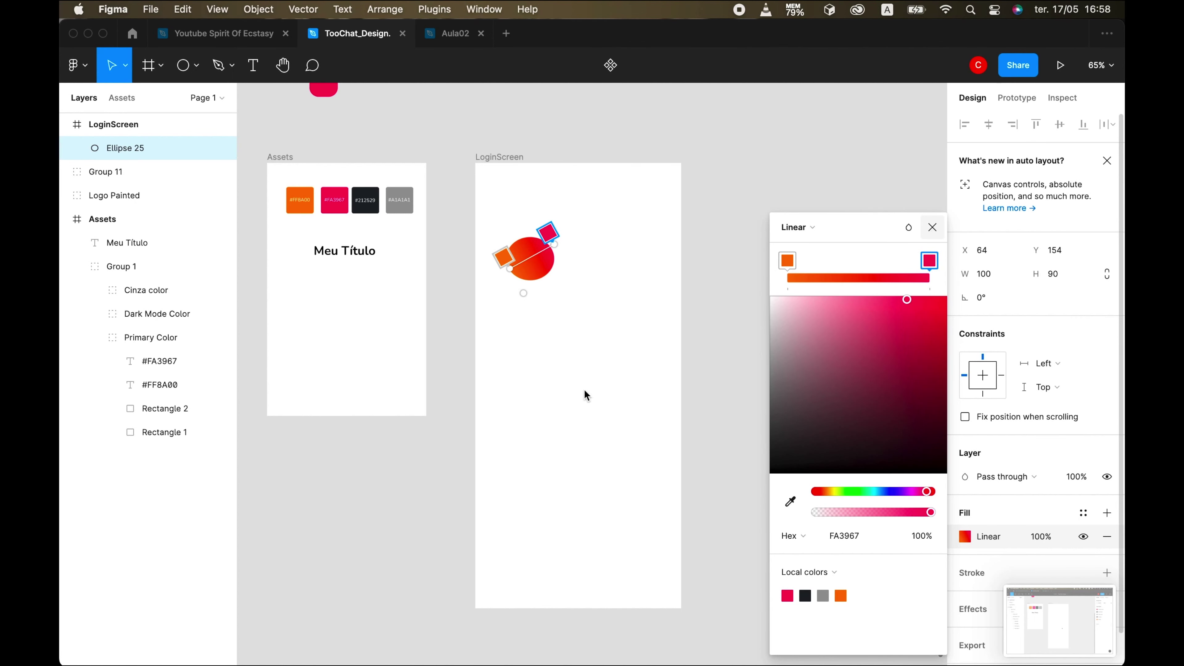
key("Escape")
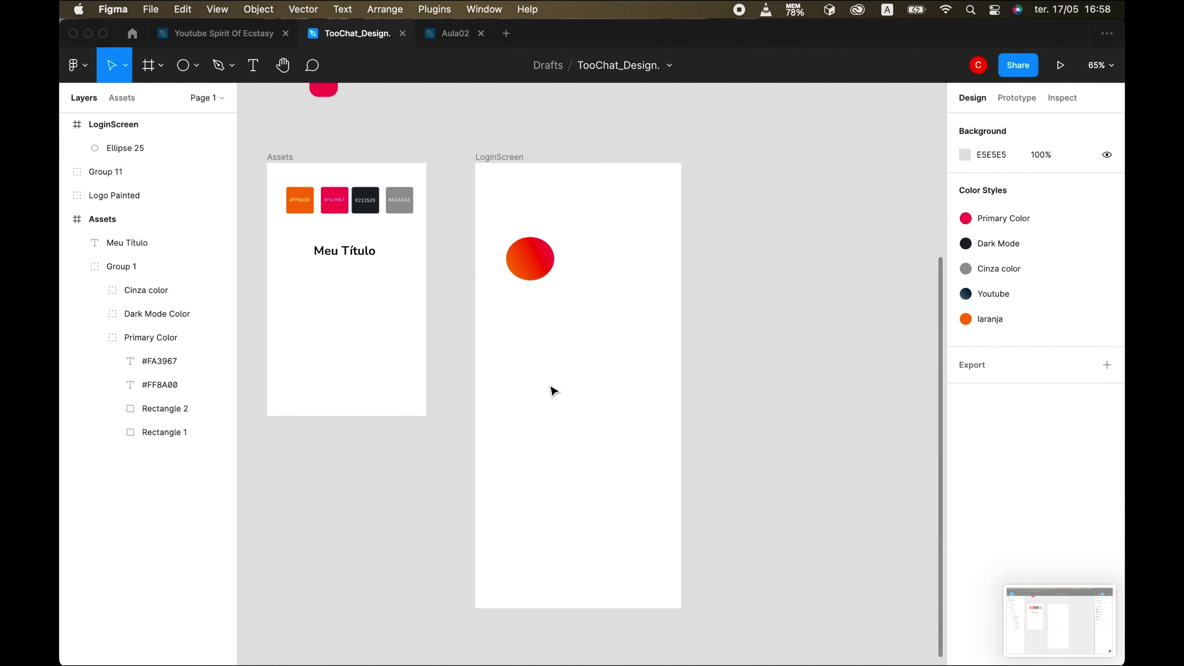
- Stretch Ellipse 25 into a round circle and duplicate it
key("Escape")
scroll(553, 391, "up", 5)
left_click(531, 303)
left_click_drag(521, 347, 522, 343)
key("Escape")
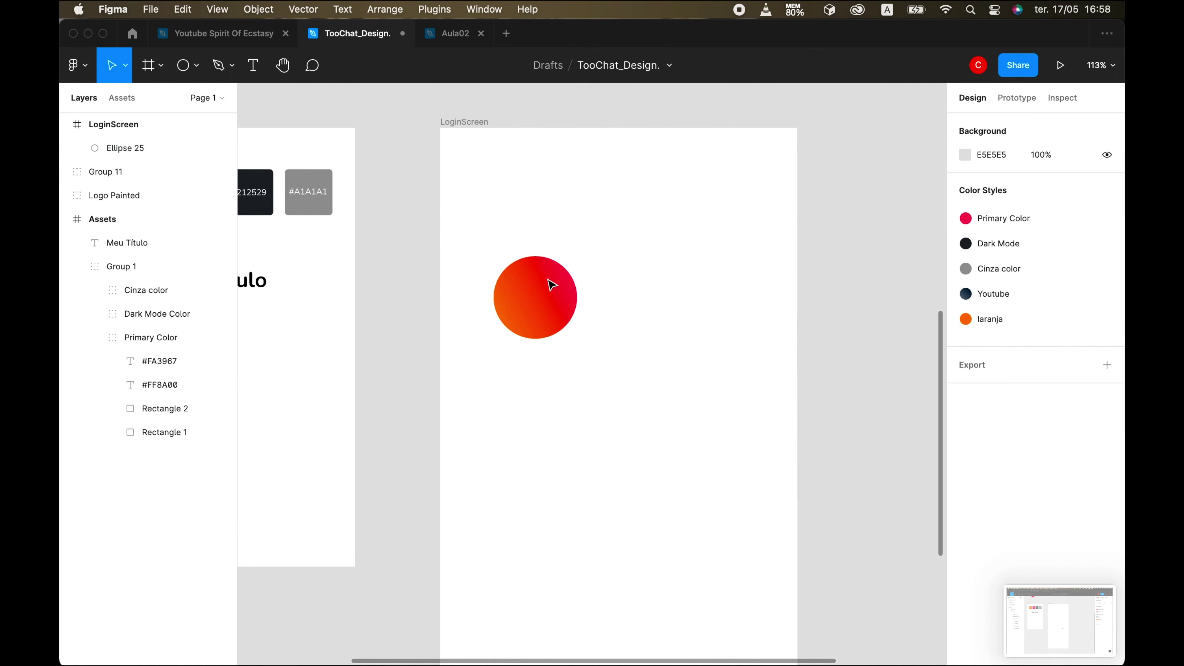
left_click(551, 286)
key("super+d")
- Shrink the original circle to about 45×46 and move it toward the top-left
left_click(506, 336)
left_click_drag(492, 337, 456, 148)
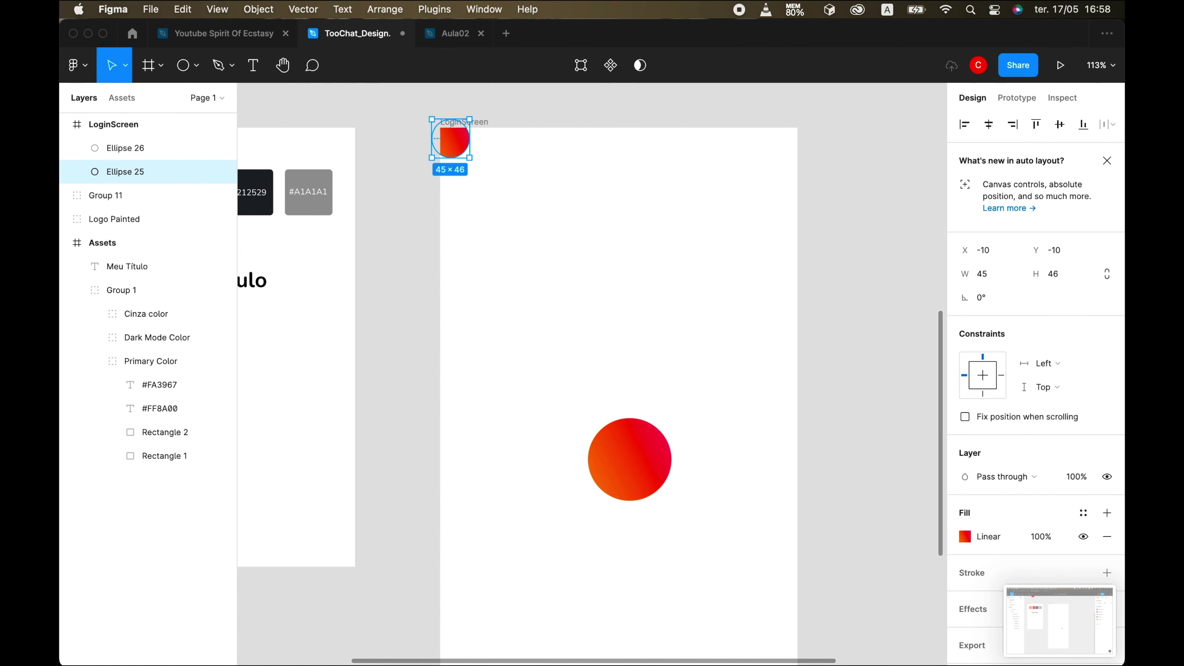
left_click(748, 623)
left_click(627, 456)
- Duplicate the second circle twice, placing copies in the lower-left area
left_click(642, 457)
key("super+d")
left_click_drag(643, 457, 521, 577)
key("super+d")
scroll(653, 476, "down", 5)
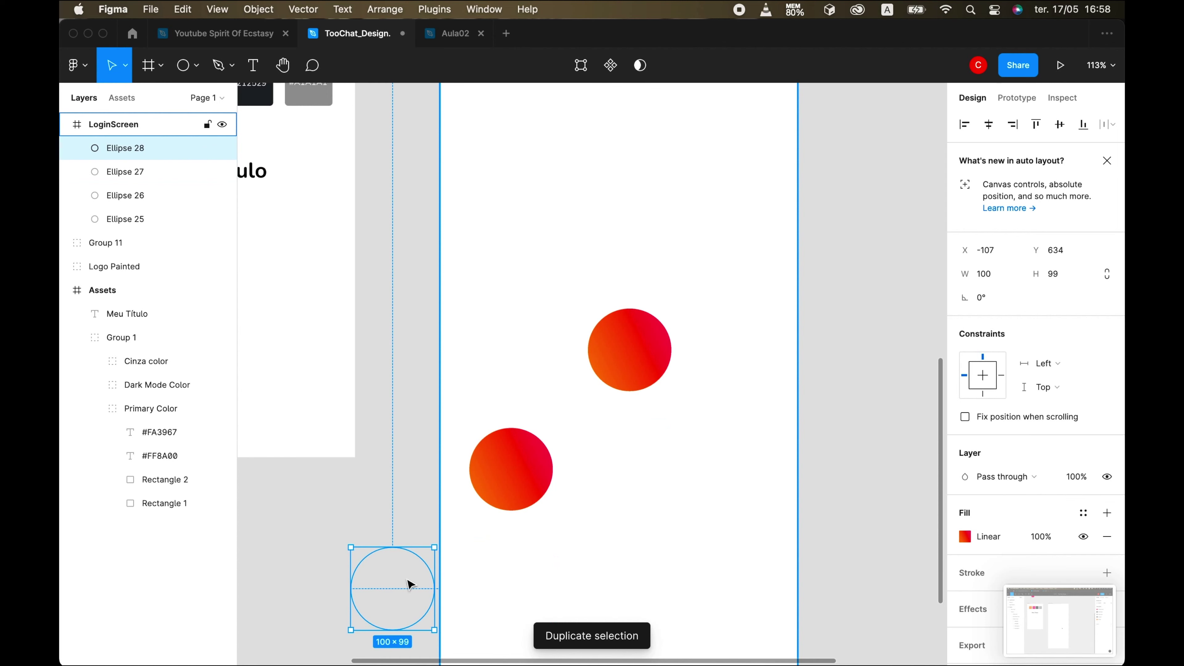
key("shift+Right")
key("shift+Right")
key("shift+Right")
key("shift+Right")
key("shift+Right")
key("shift+Right")
key("shift+Right")
key("shift+Right")
key("shift+Right")
key("shift+Right")
scroll(615, 463, "up", 5)
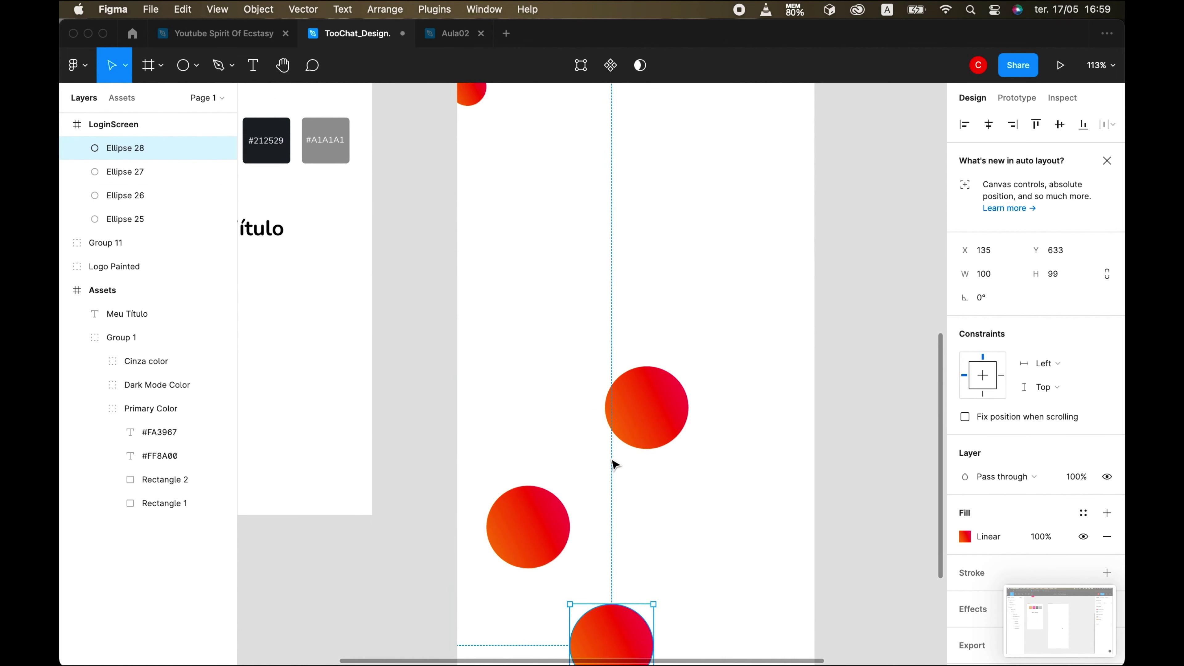
- Move a circle up into LoginScreen's top-right corner
left_click(674, 410)
scroll(616, 539, "up", 3)
left_click_drag(616, 539, 758, 232)
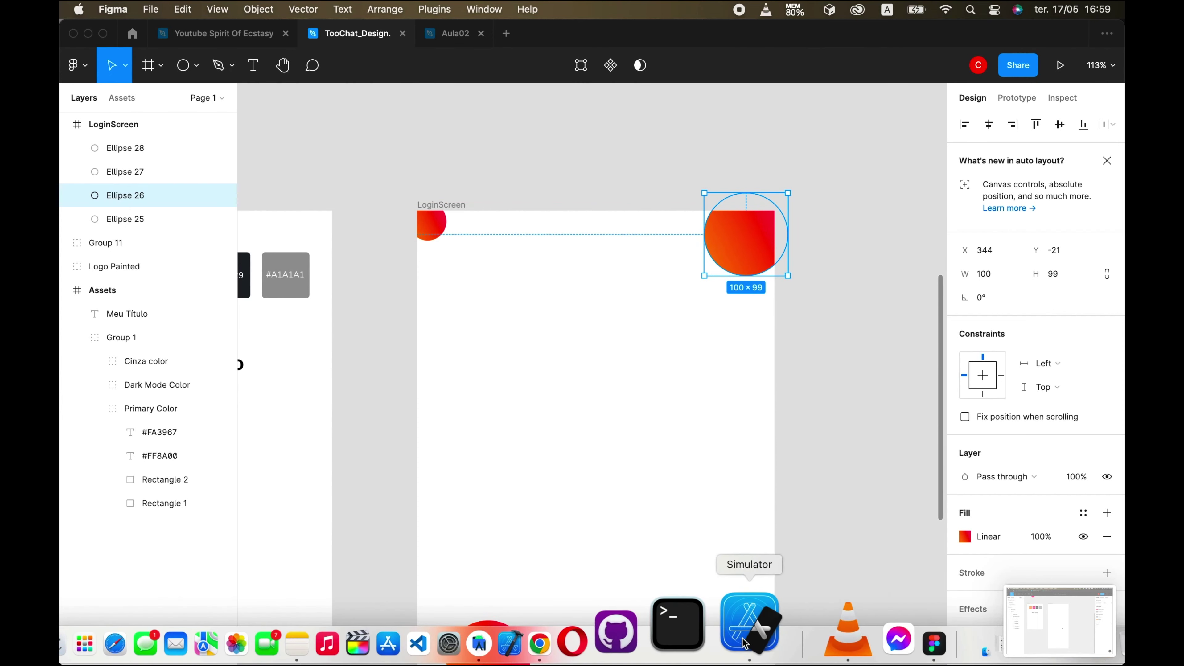
left_click(748, 615)
left_click(732, 273)
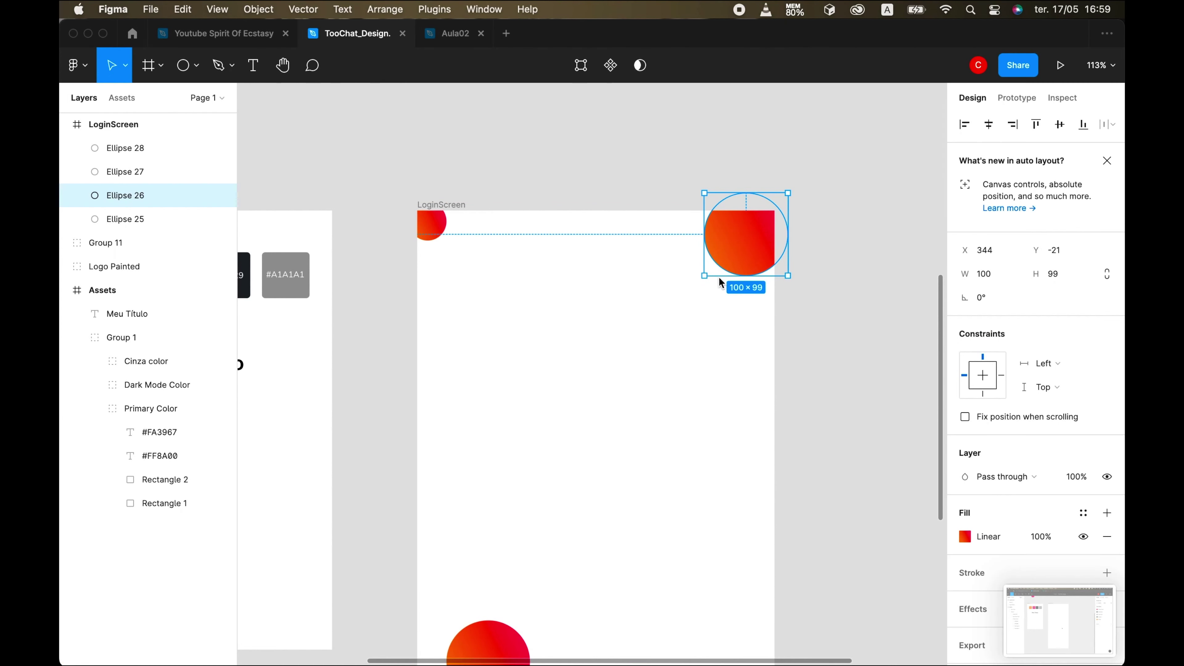
left_click(719, 282)
left_click_drag(734, 237, 738, 241)
left_click(676, 384)
scroll(676, 383, "down", 3)
scroll(615, 556, "down", 2)
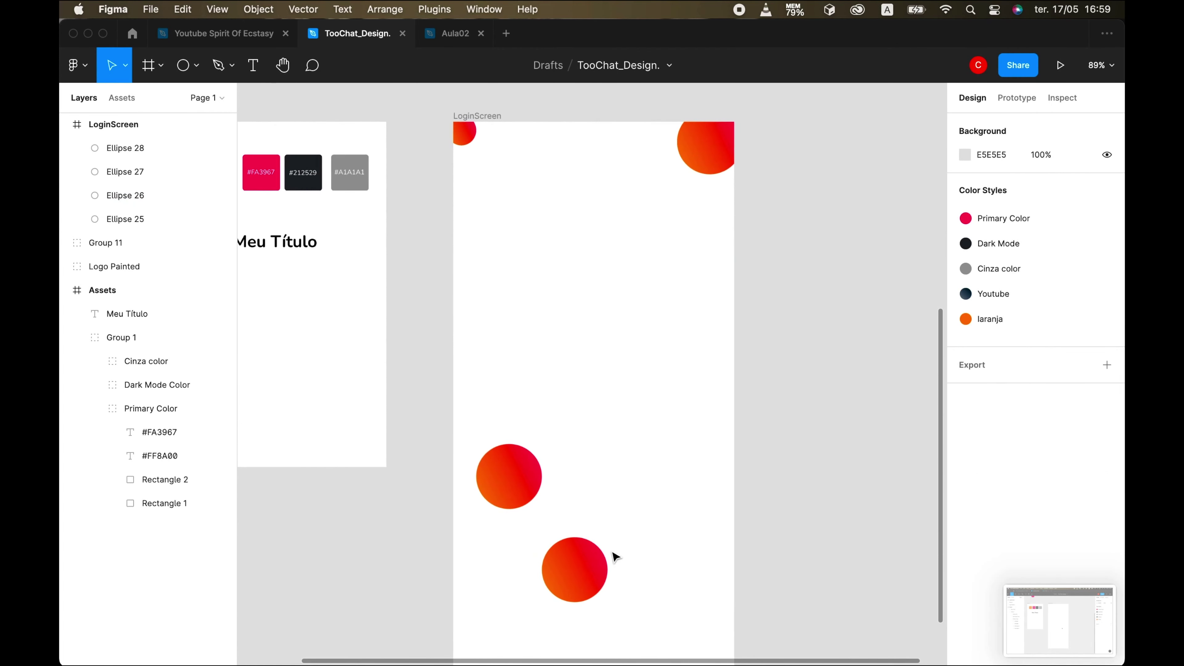
left_click(525, 490)
- Duplicate a circle as Ellipse 29 and place it at the frame's left edge
key("super+d")
left_click_drag(521, 489, 614, 402)
left_click(747, 637)
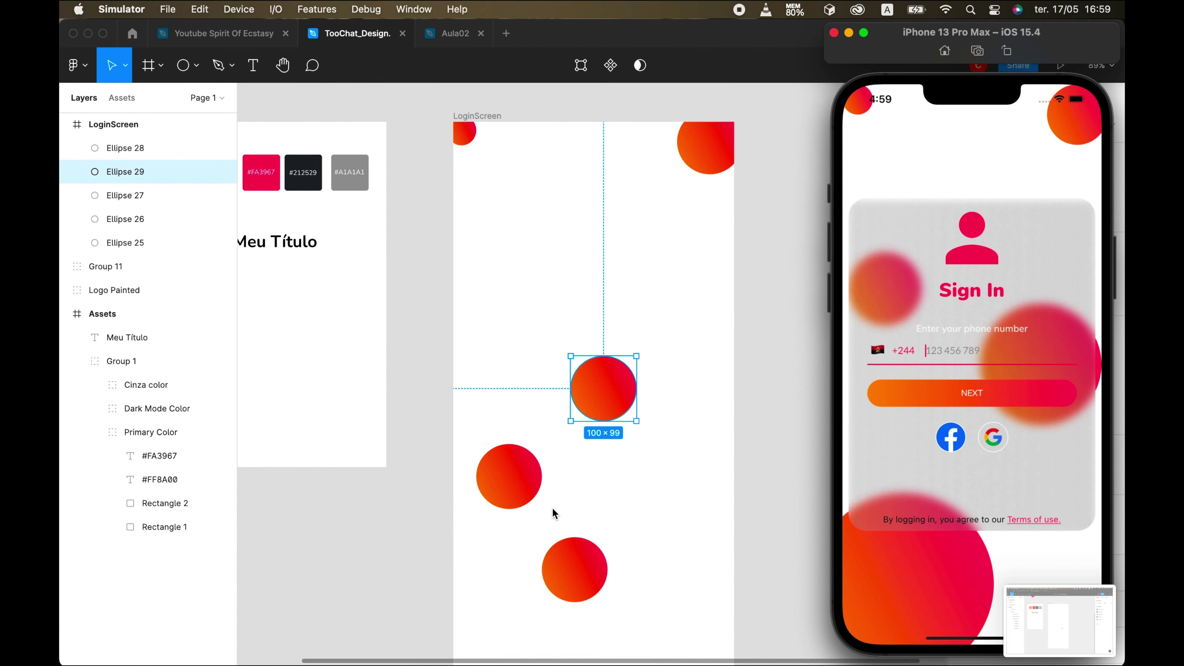
left_click(559, 366)
left_click_drag(597, 380, 501, 323)
left_click(759, 641)
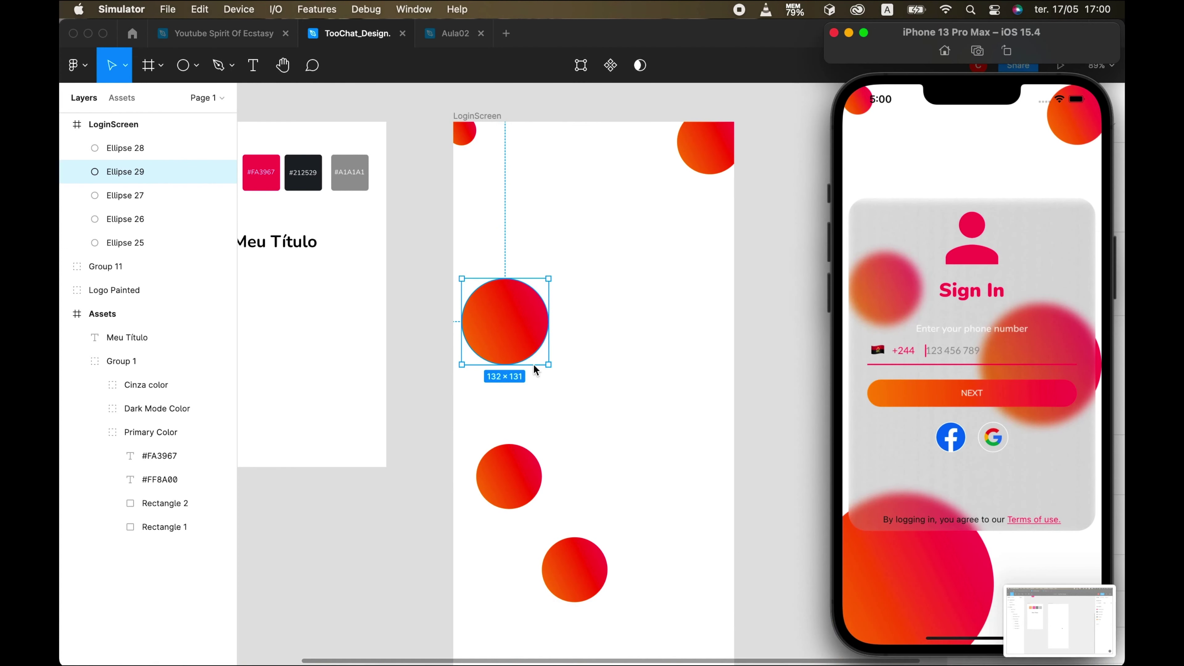
left_click(550, 366)
left_click_drag(542, 363, 540, 353)
- Move another circle up-right and enlarge it to about 172×170
left_click_drag(521, 497, 671, 413)
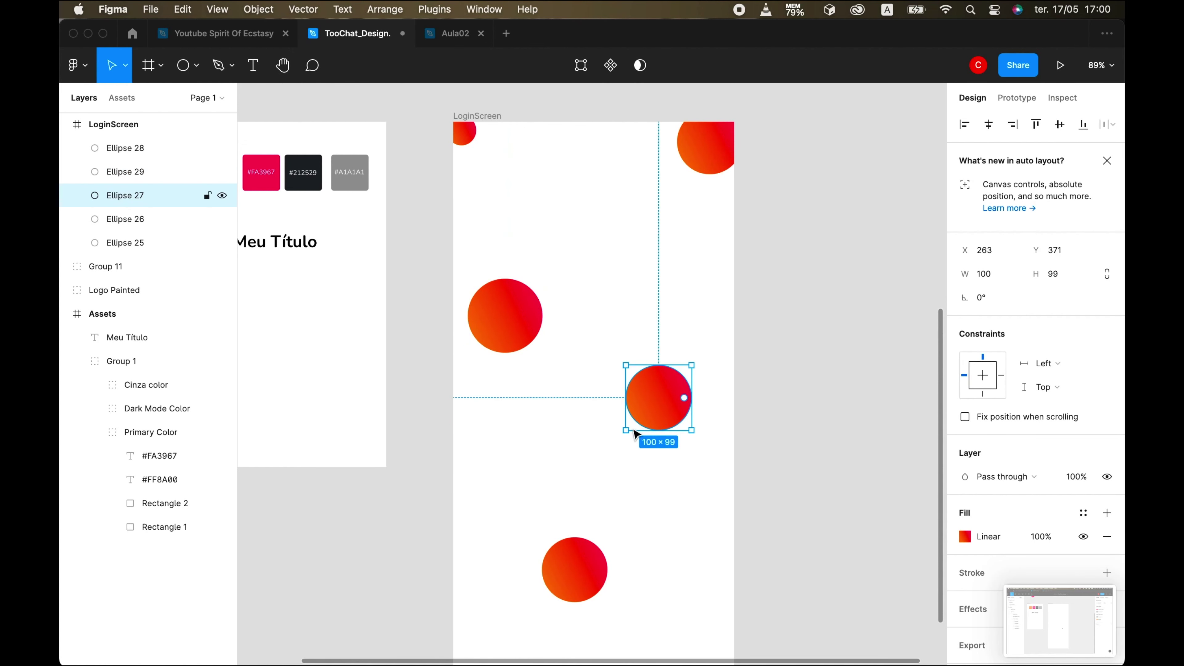
left_click_drag(625, 431, 590, 477)
left_click_drag(669, 391, 677, 383)
scroll(677, 383, "down", 5)
left_click_drag(677, 298, 677, 319)
- Enlarge the bottom circle to about 309×306 and push it past the bottom-left edge
left_click(598, 429)
left_click_drag(614, 469, 701, 558)
left_click_drag(583, 518, 470, 580)
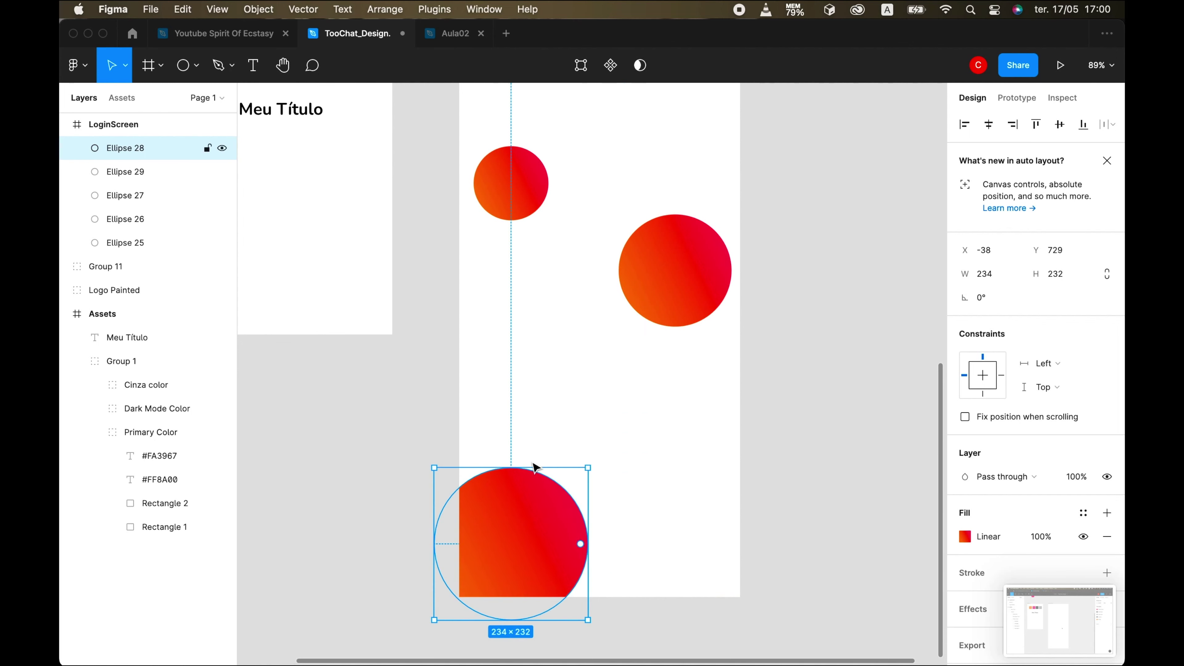
left_click_drag(587, 467, 645, 426)
left_click(720, 504)
left_click(589, 523)
left_click_drag(588, 523, 565, 539)
left_click(679, 426)
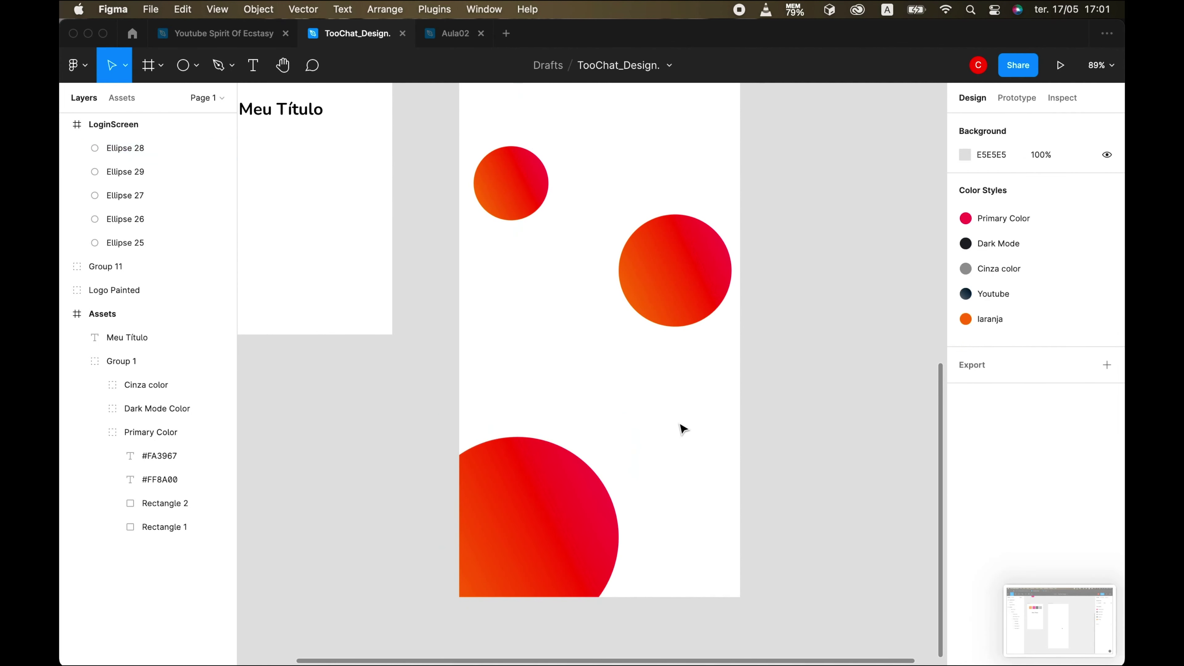
scroll(680, 426, "down", 5)
- Slightly resize the right-hand circle after comparing with the reference sign-in screen
left_click(746, 640)
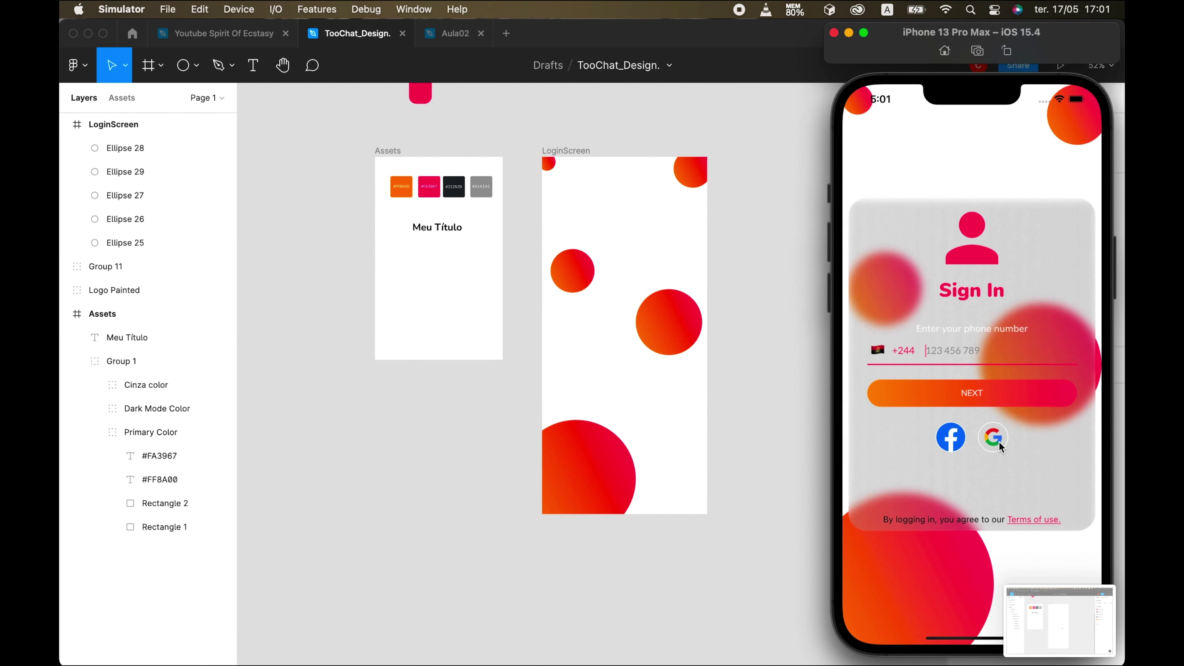
left_click(667, 357)
left_click(672, 332)
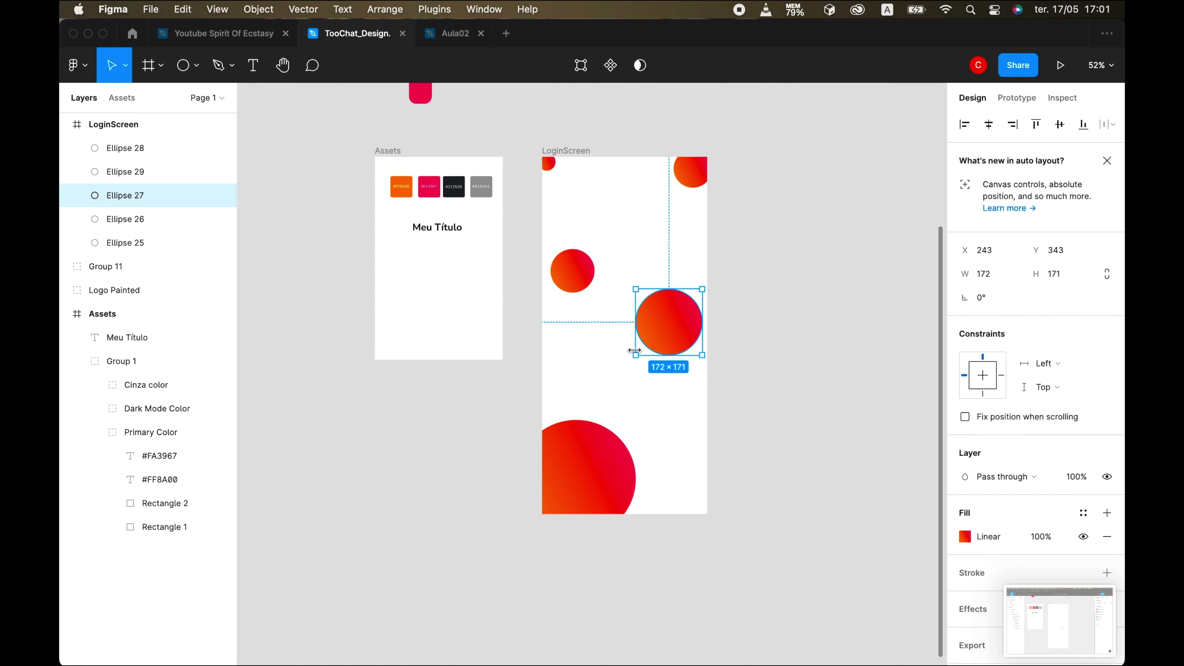
left_click_drag(620, 369, 614, 372)
left_click(685, 431)
scroll(653, 463, "right", 3)
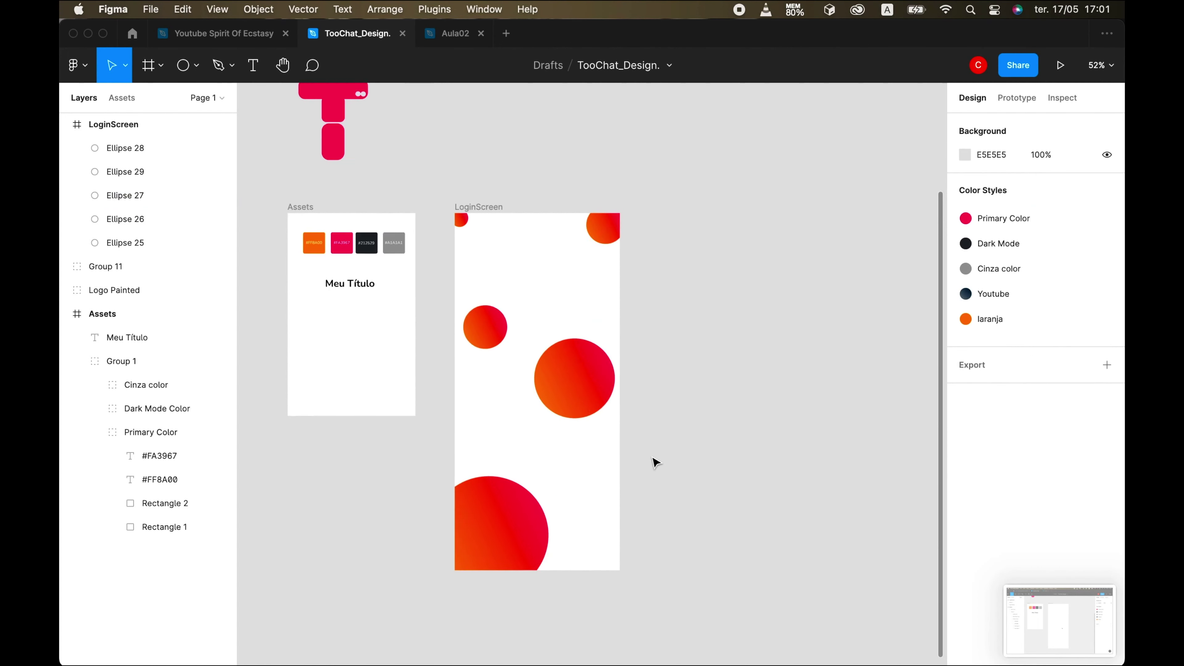
scroll(653, 461, "down", 2)
scroll(643, 460, "right", 2)
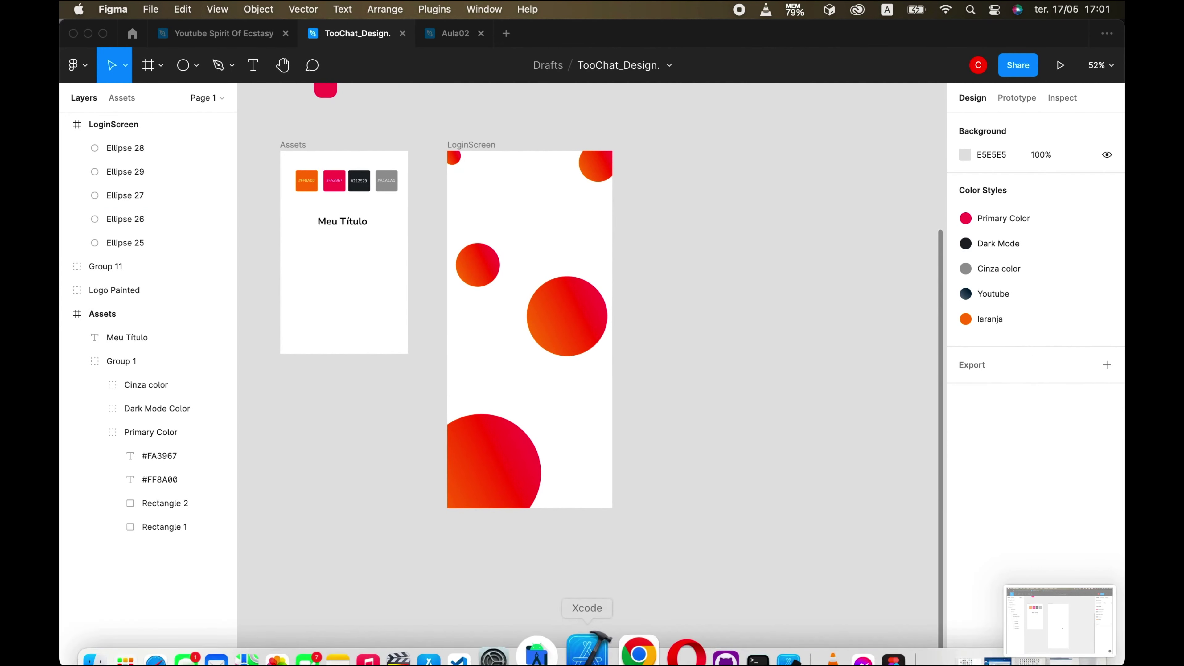
- Draw a tall rectangle over LoginScreen with a corner radius of 4
left_click(196, 65)
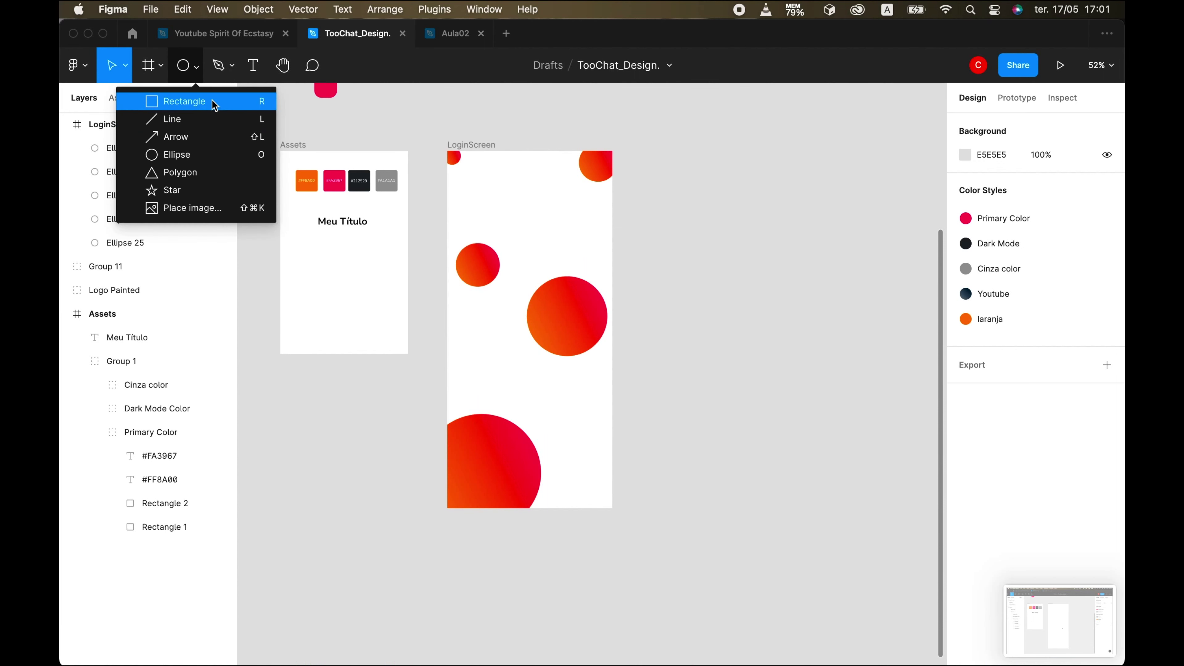
left_click(211, 101)
left_click_drag(465, 211, 594, 446)
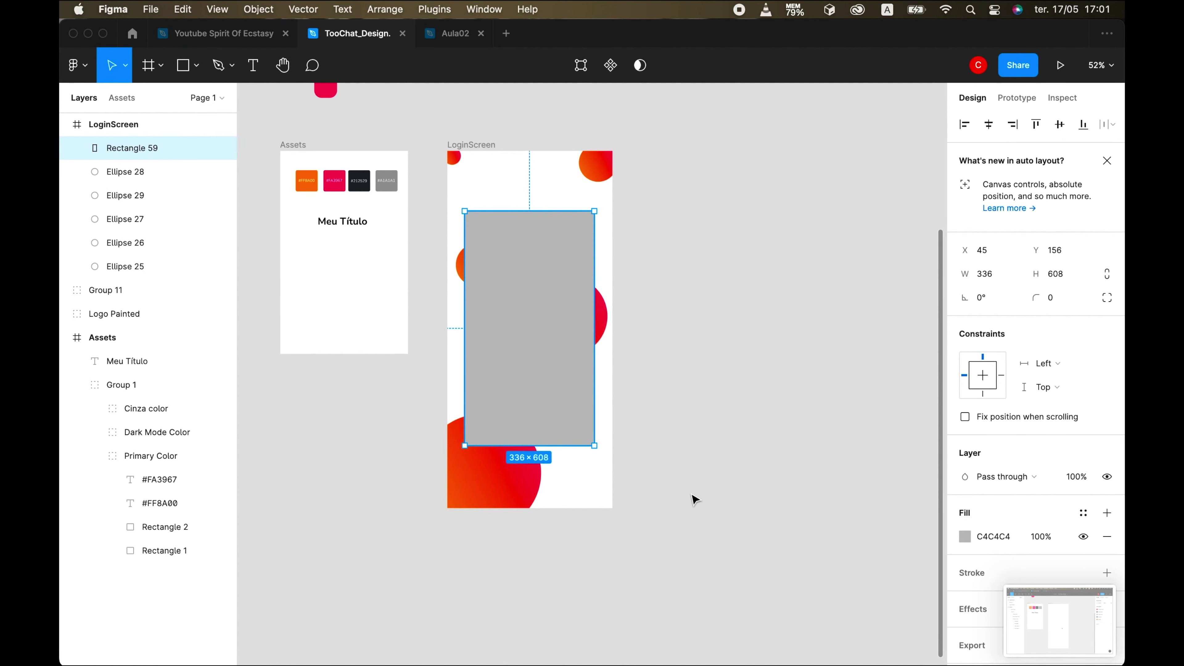
left_click_drag(549, 328, 550, 334)
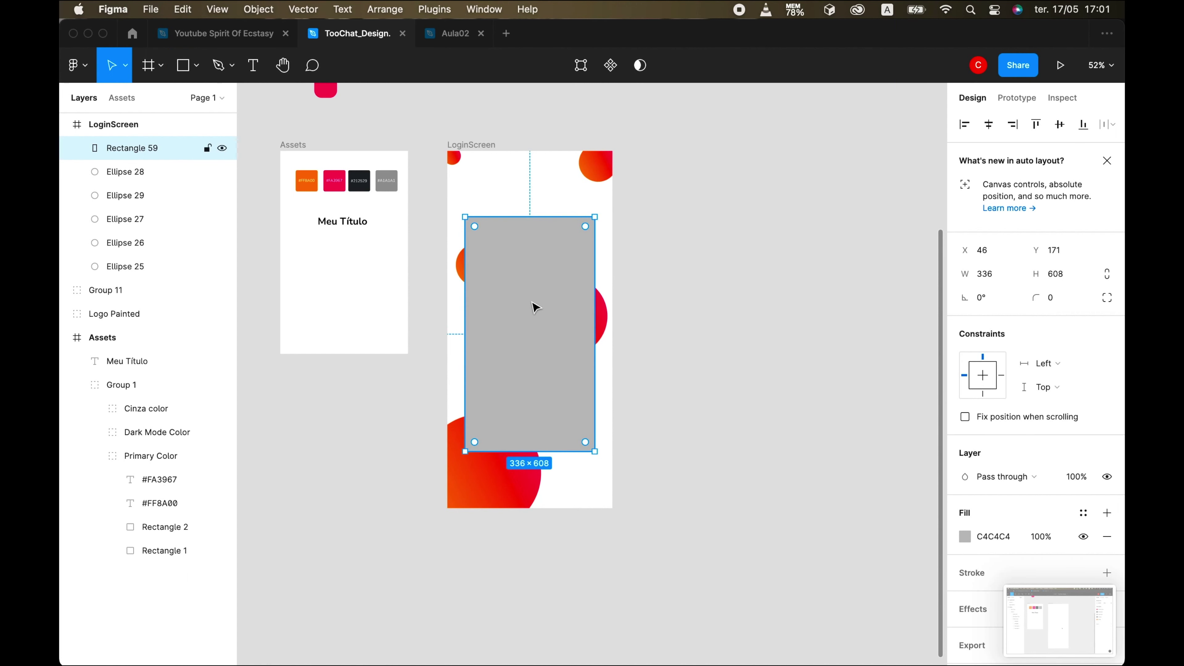
left_click(1055, 299)
type("4")
key("Return")
- Give the rectangle a pure white, mostly transparent fill
left_click(967, 542)
left_click_drag(772, 337, 770, 295)
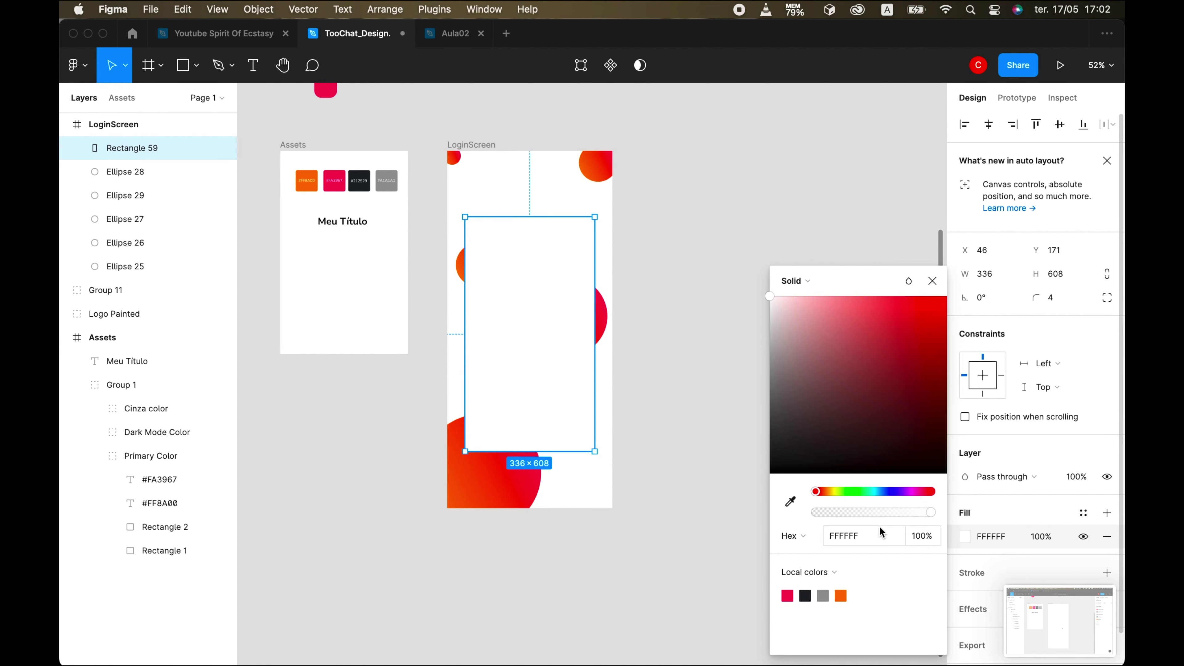
left_click_drag(933, 516, 853, 509)
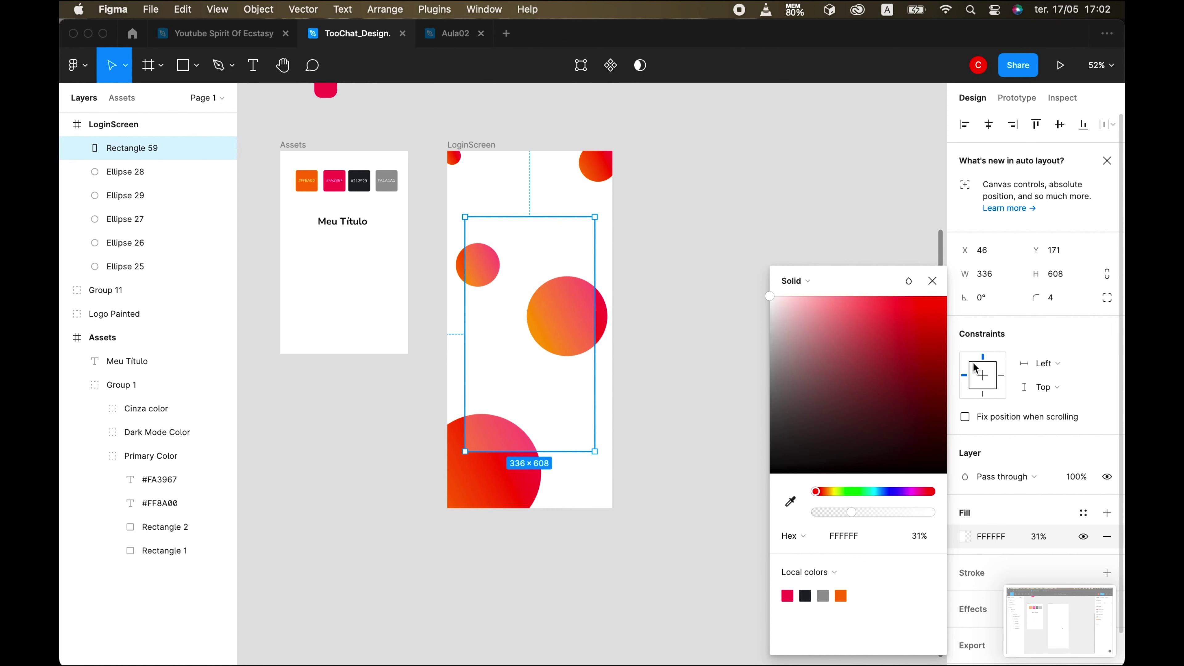
left_click(993, 622)
scroll(1072, 579, "down", 1)
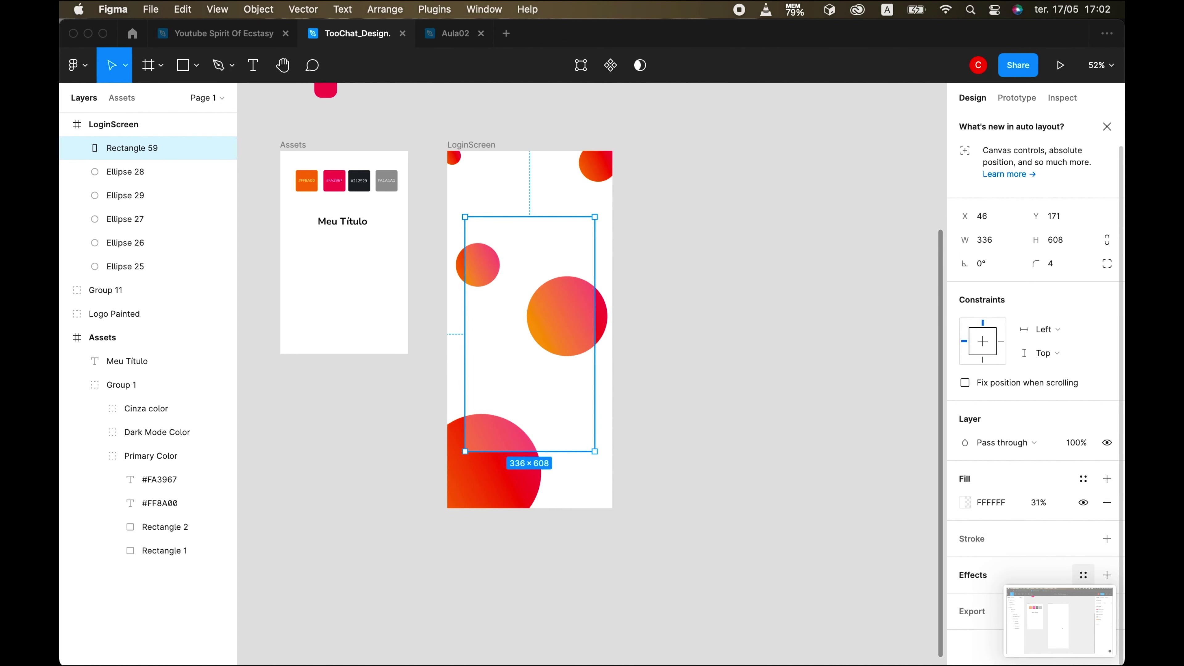
- Add a layer blur effect of 36 to the rectangle
left_click(1083, 574)
scroll(1083, 575, "down", 2)
left_click(1108, 524)
left_click(1021, 547)
left_click(1033, 567)
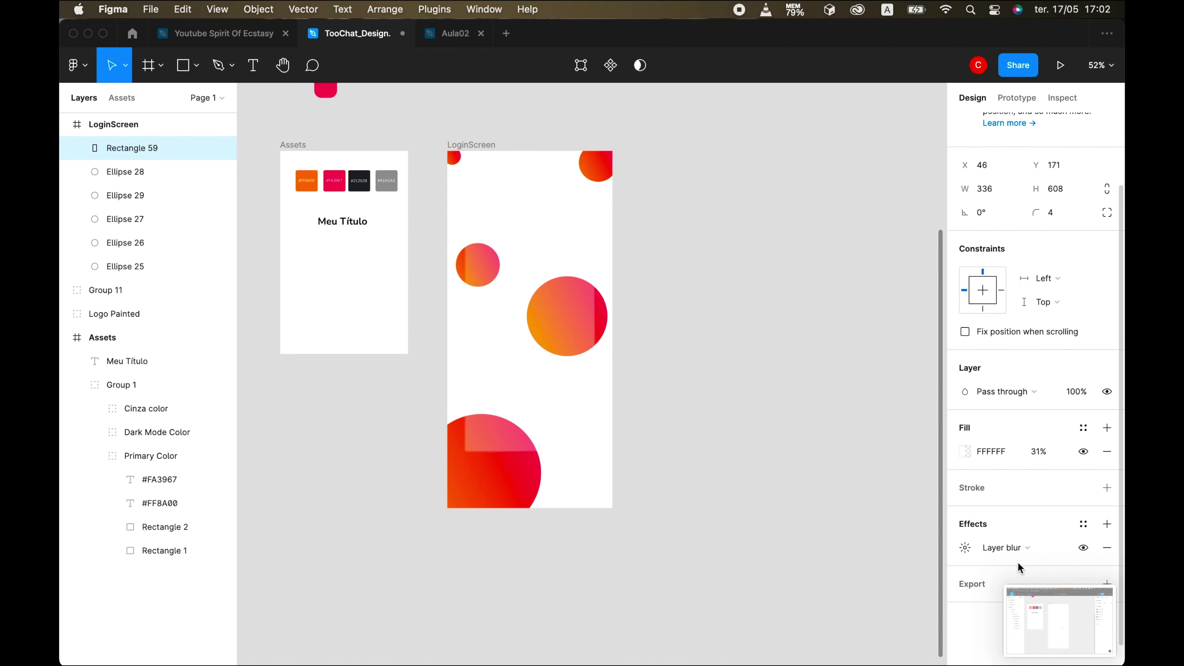
left_click(964, 547)
type("36")
key("Return")
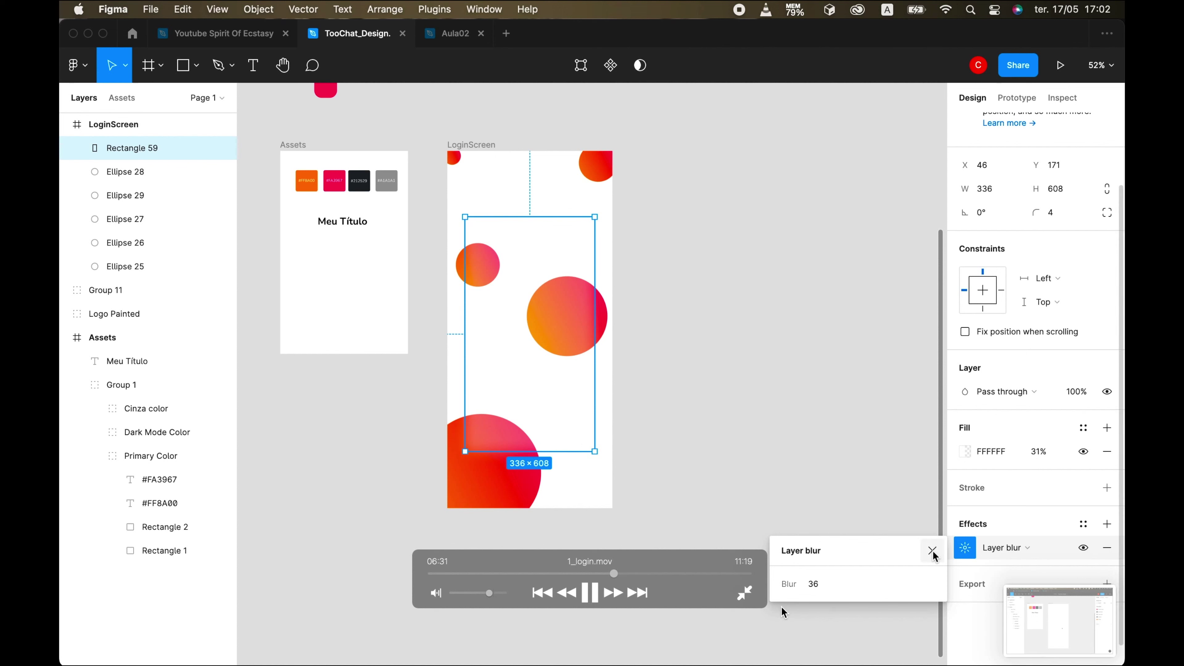
left_click(932, 551)
- Set the panel's fill opacity to 60% and duplicate it as Rectangle 60
left_click(1039, 452)
type("60")
key("Return")
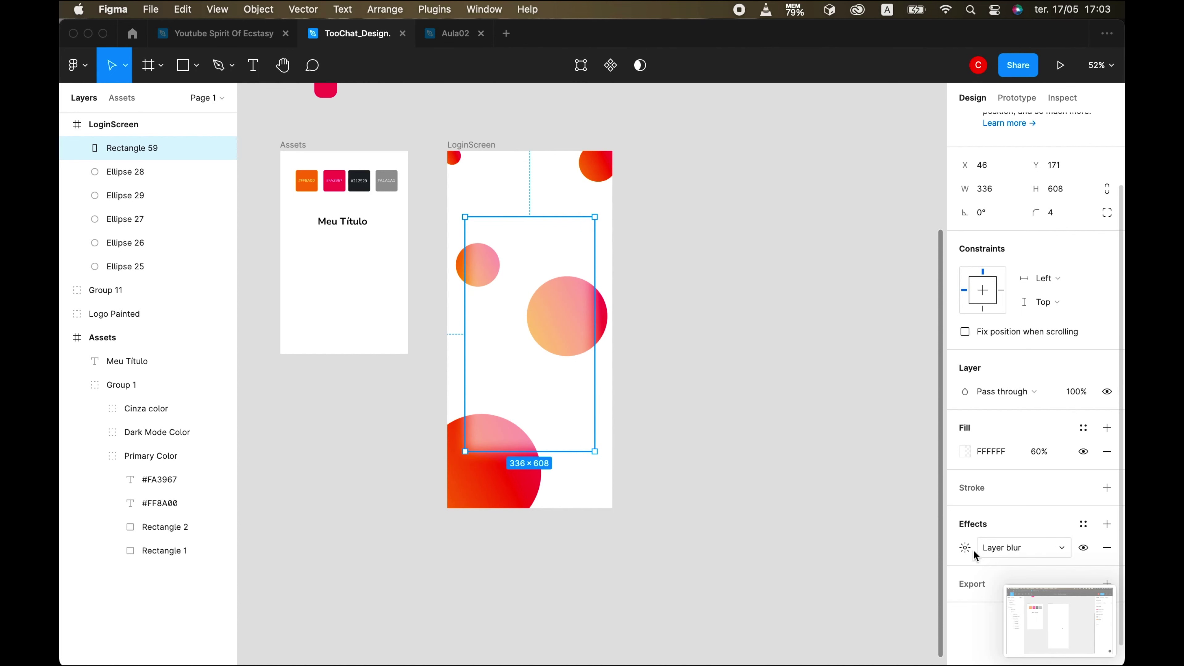
left_click(964, 547)
left_click(815, 587)
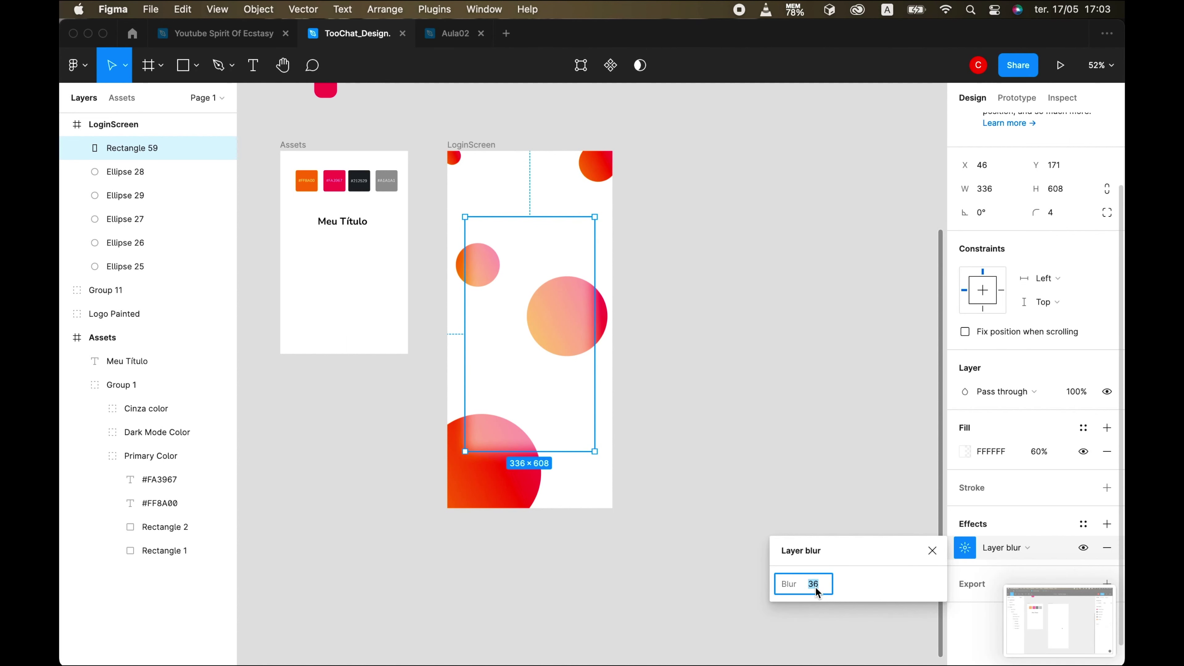
left_click(931, 551)
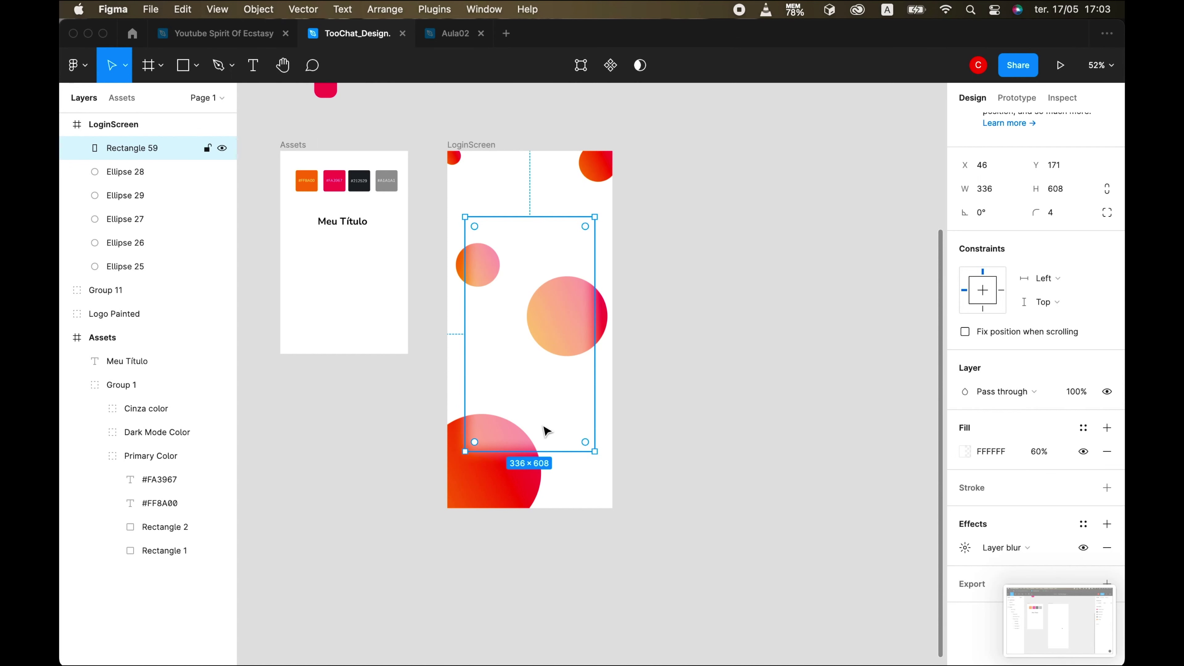
key("super+d")
- Generate a noise-texture image layer with the Noise plugin
right_click(521, 310)
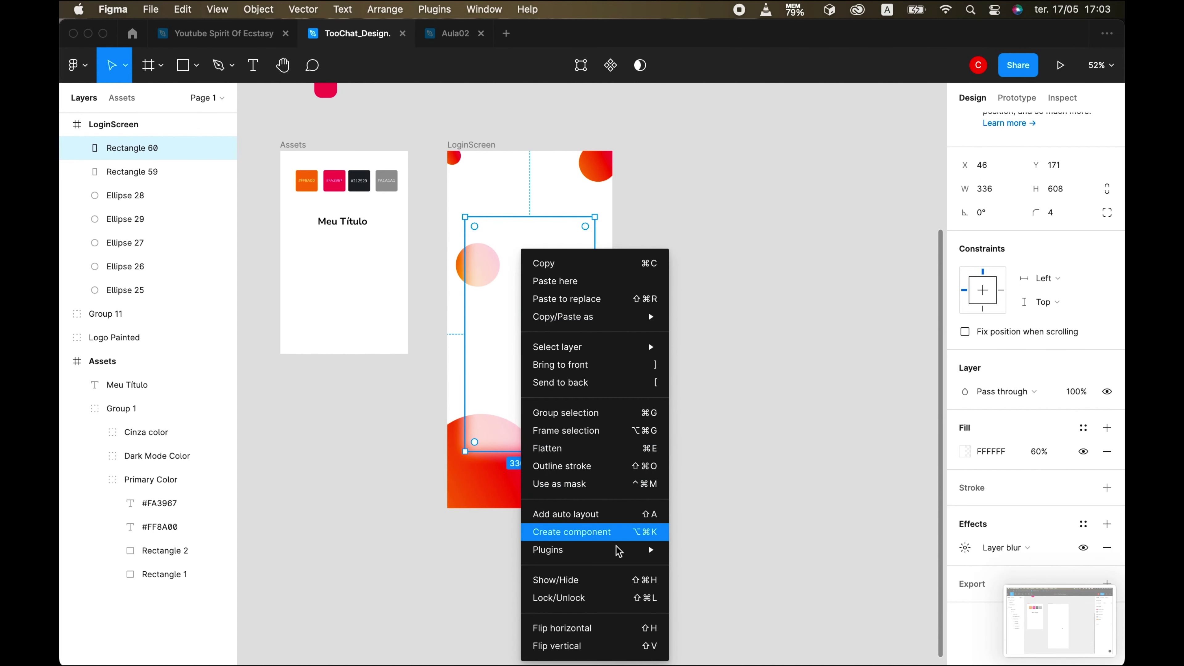
left_click(738, 441)
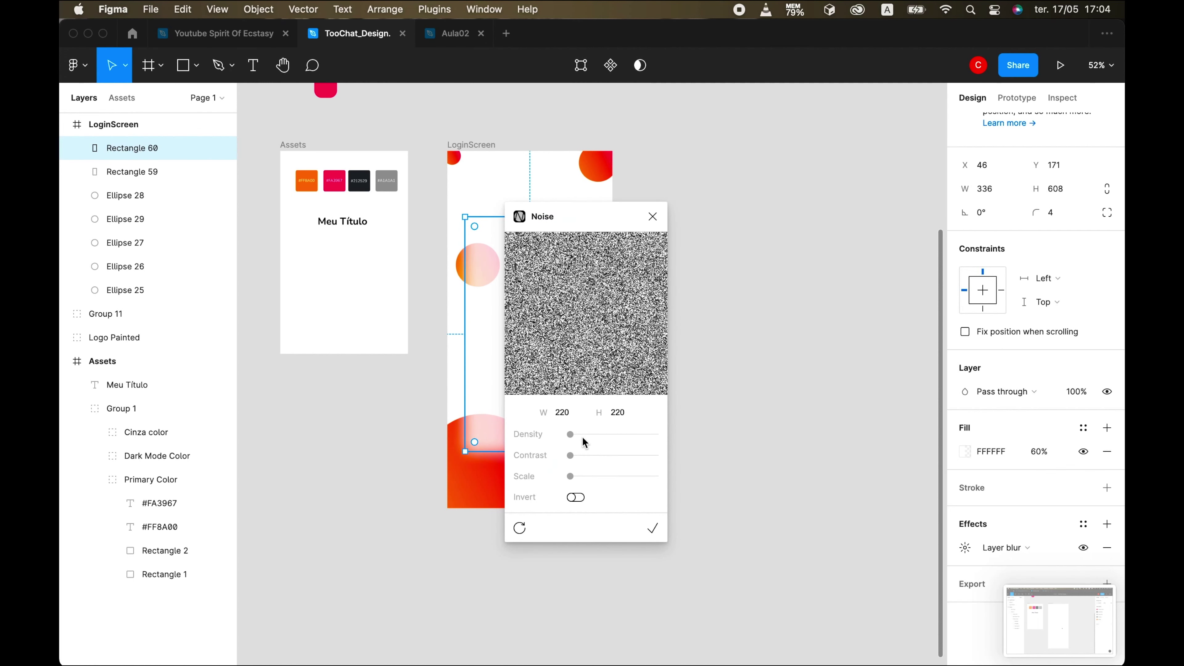
left_click(654, 529)
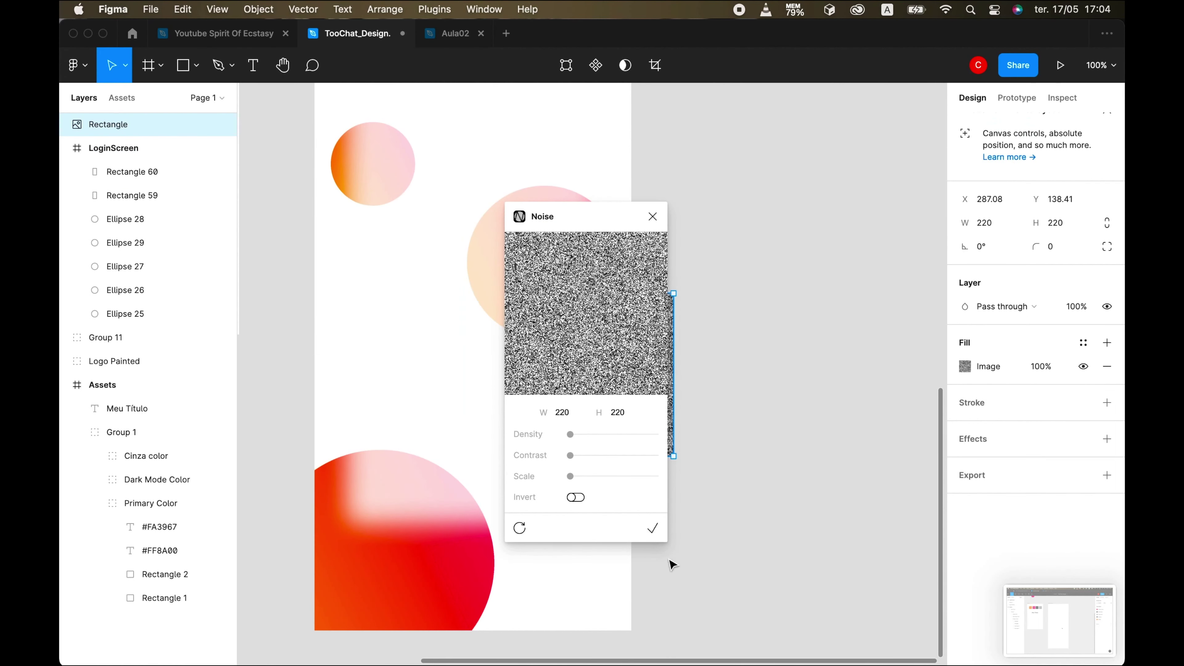
left_click(652, 216)
- Move the noise rectangle onto the frame and stretch it up over the panel
left_click_drag(602, 385, 468, 302)
left_click_drag(462, 369, 465, 520)
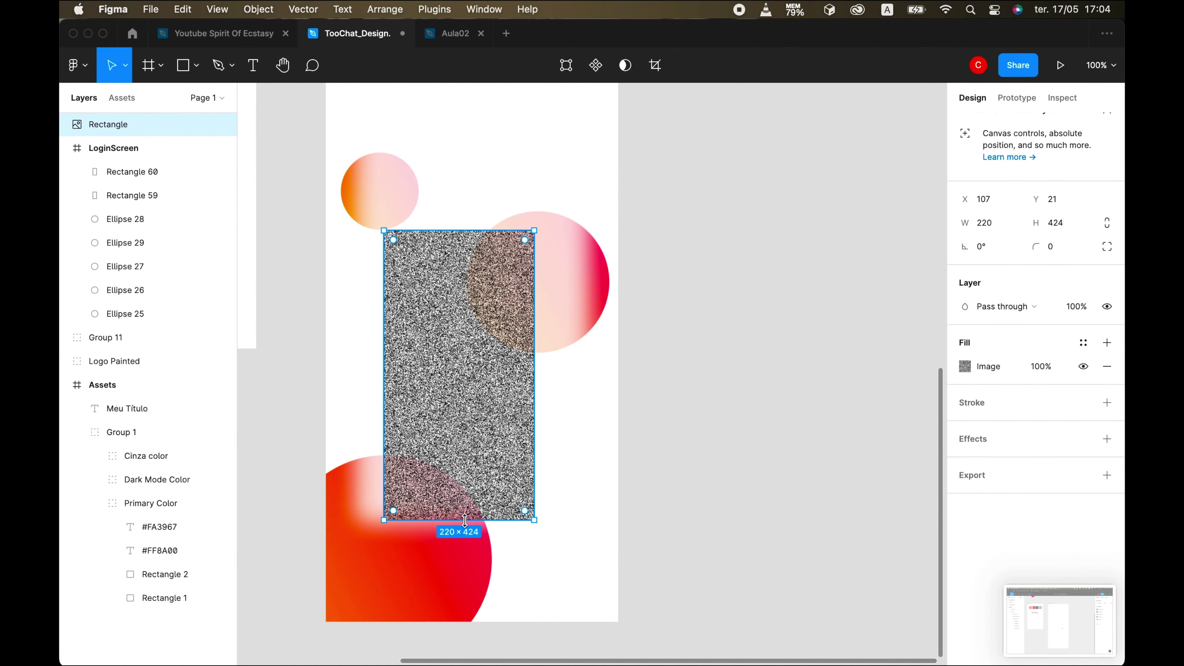
scroll(465, 520, "down", 3)
left_click_drag(480, 307, 478, 224)
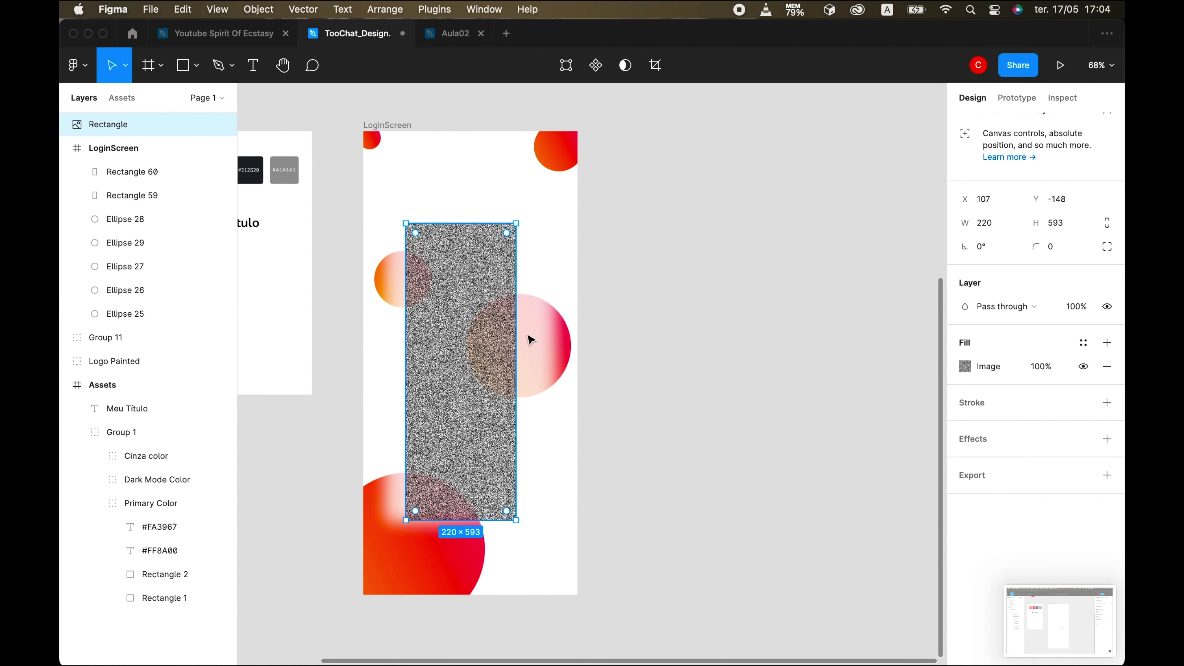
- Delete the duplicate Rectangle 60 and widen the noise rectangle to 326
left_click(530, 339)
key("Delete")
left_click(507, 383)
left_click_drag(517, 382, 548, 381)
left_click_drag(405, 357, 385, 358)
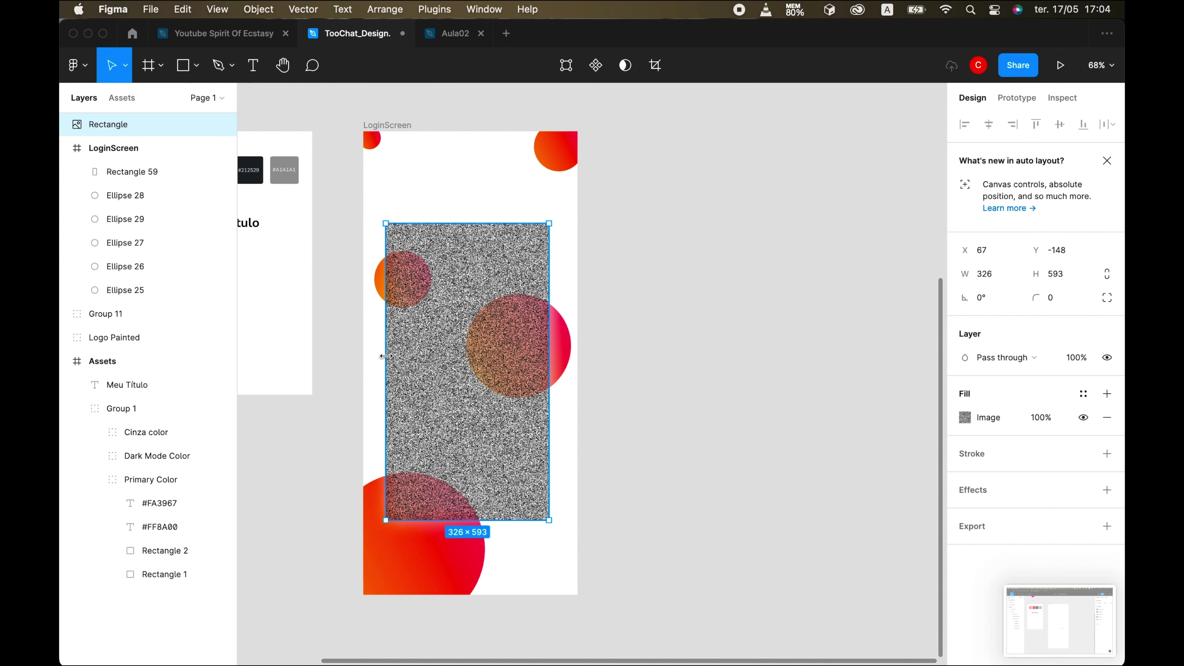
left_click(133, 174)
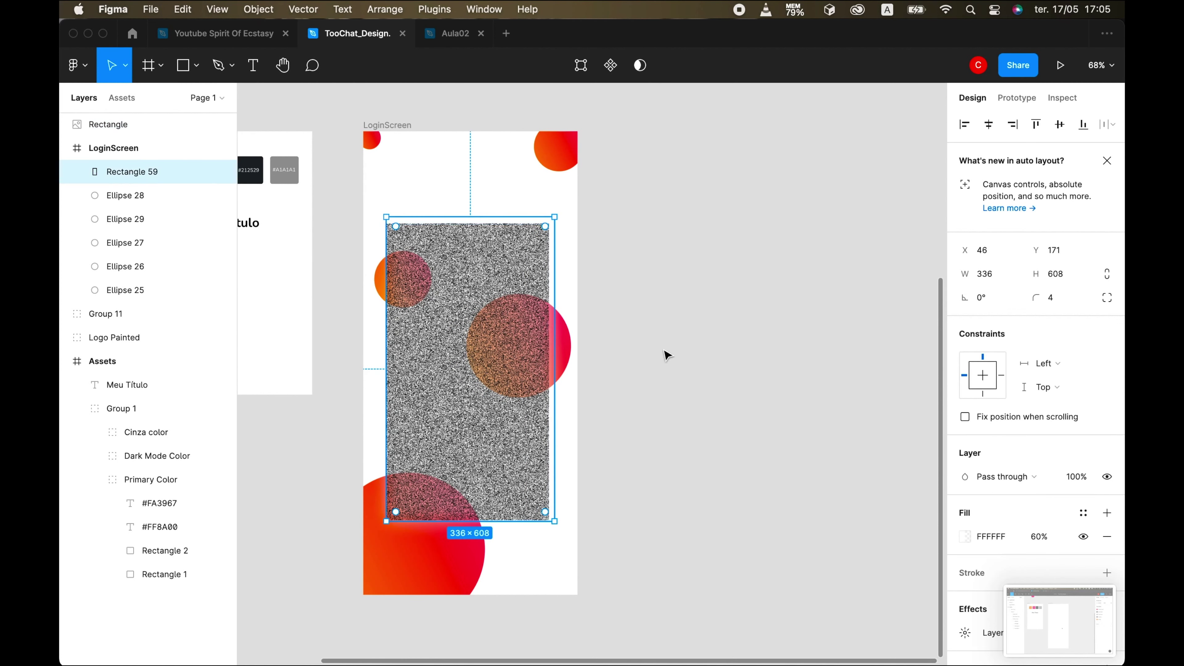
- Size both the frosted panel and the noise rectangle to 340×600
left_click(1004, 278)
type("340")
left_click(1062, 272)
type("600")
left_click(533, 276)
left_click(987, 275)
type("340")
left_click(1048, 272)
type("600")
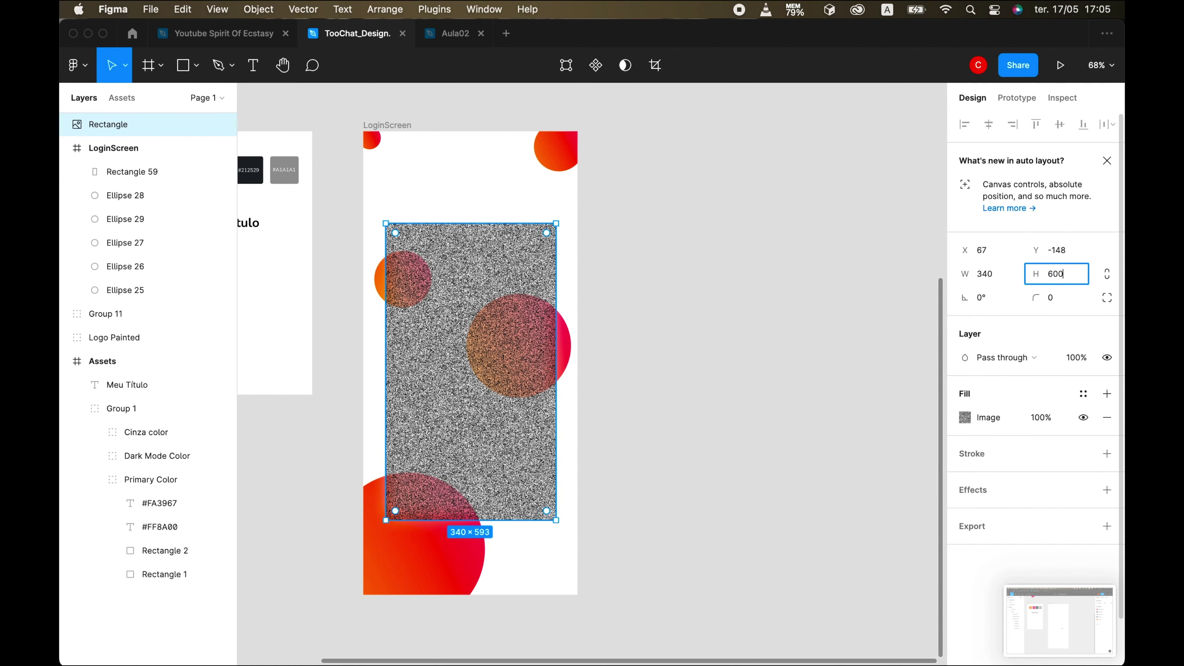
key("Return")
- Lower the noise image fill opacity to 10%
left_click(1043, 419)
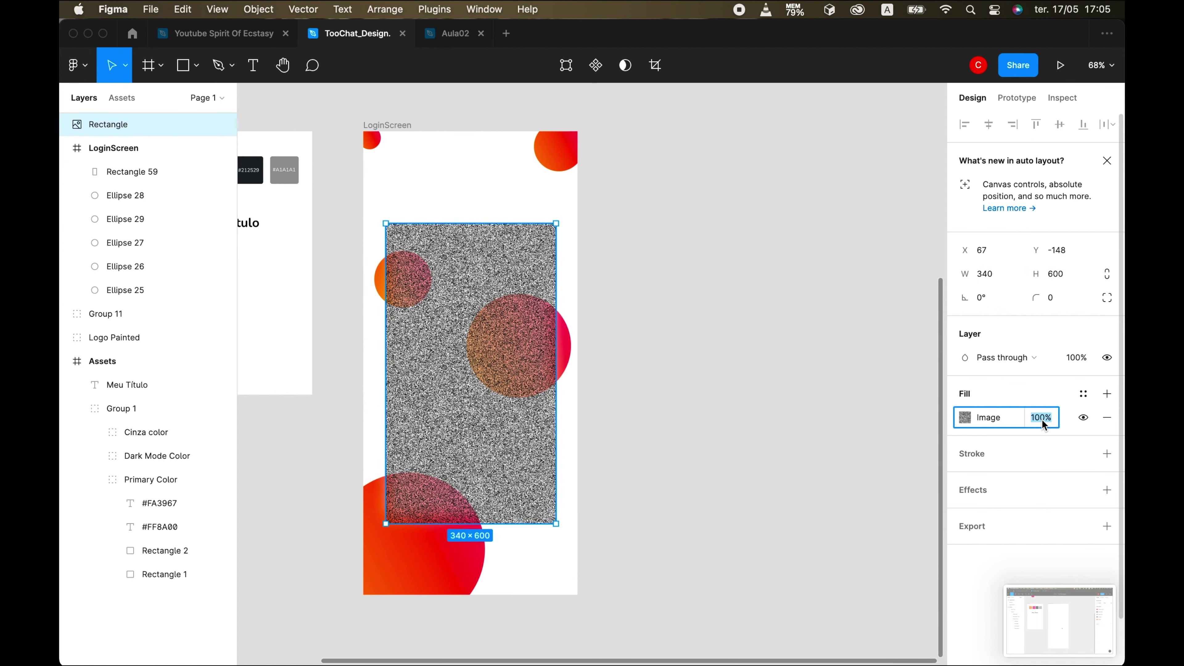
type("10")
key("Return")
key("Escape")
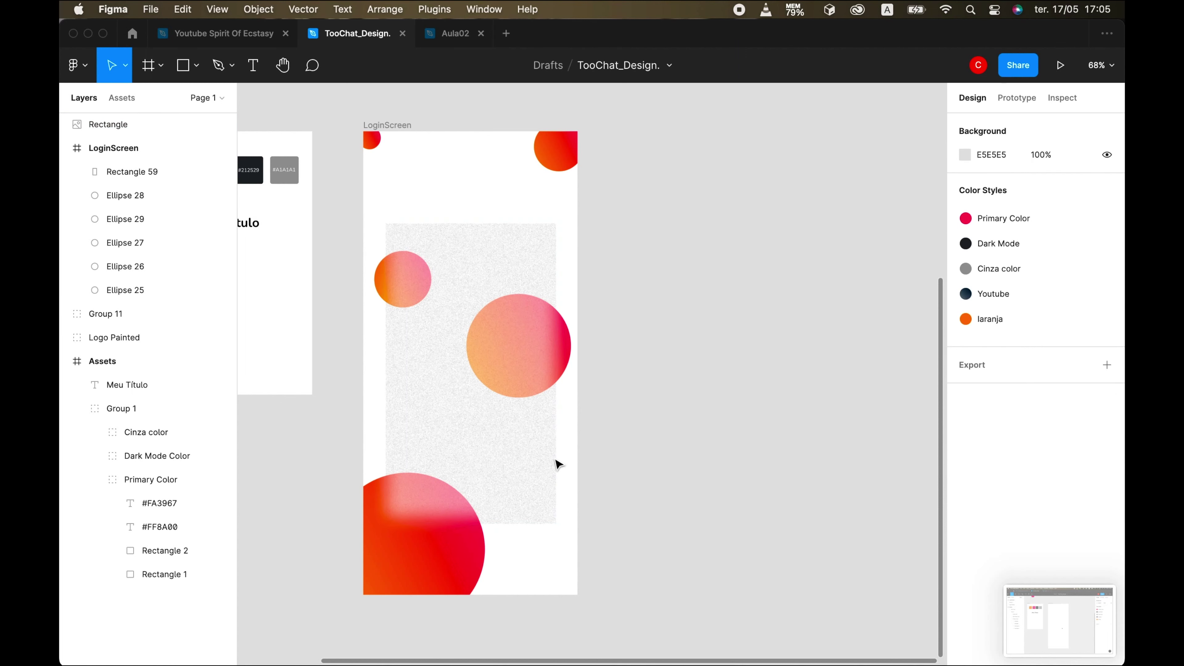
left_click(529, 423)
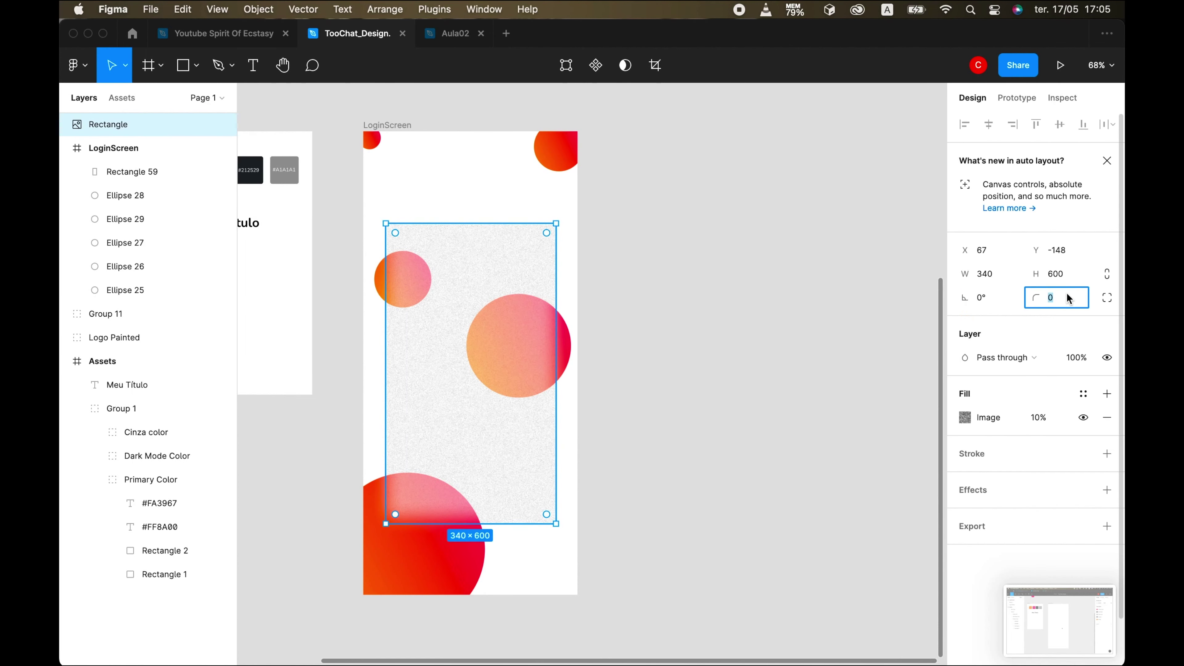
key("Escape")
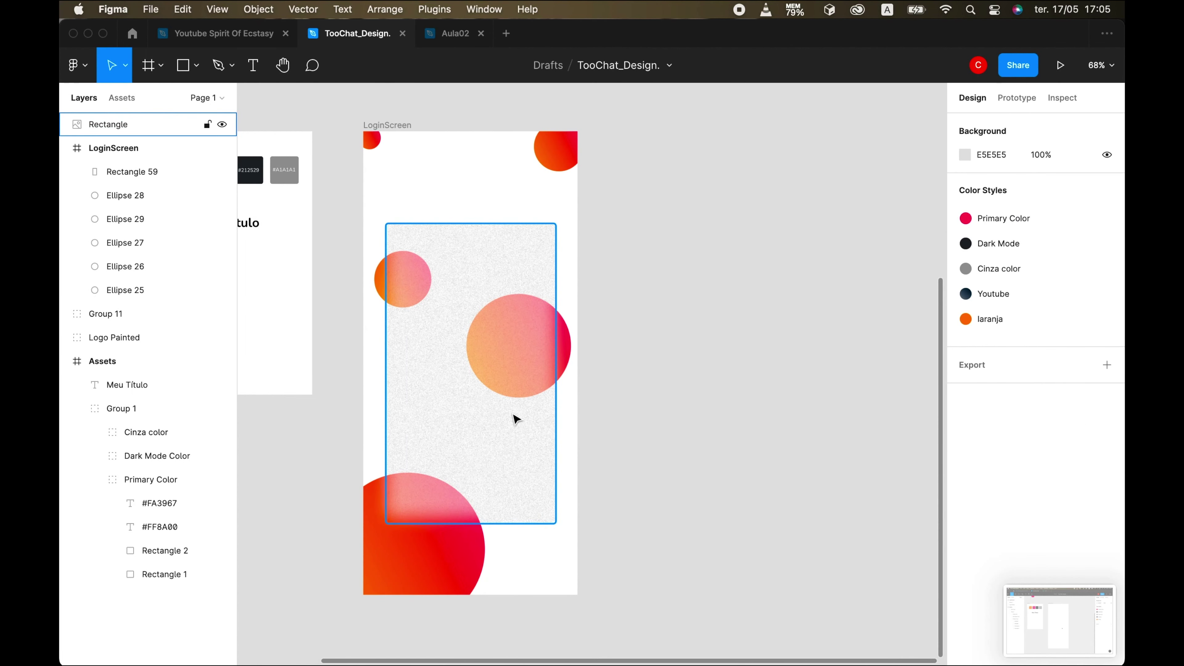
left_click(539, 439)
- Move the noise layer inside LoginScreen above Rectangle 59 in Layers
left_click(151, 171)
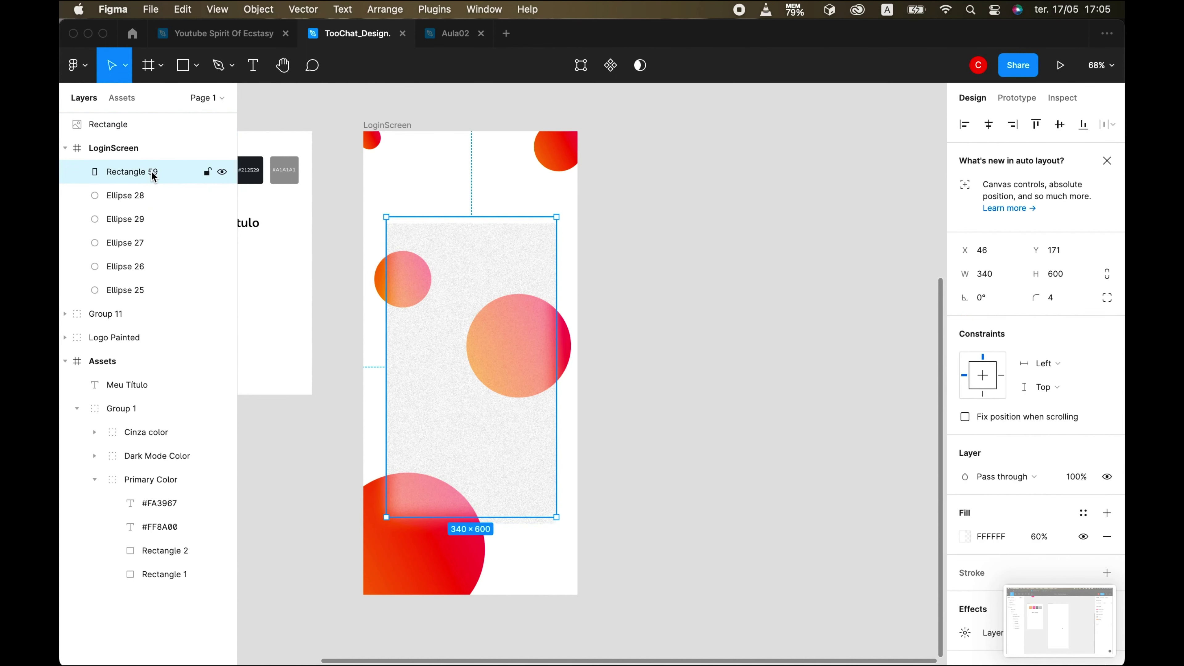
left_click(485, 431)
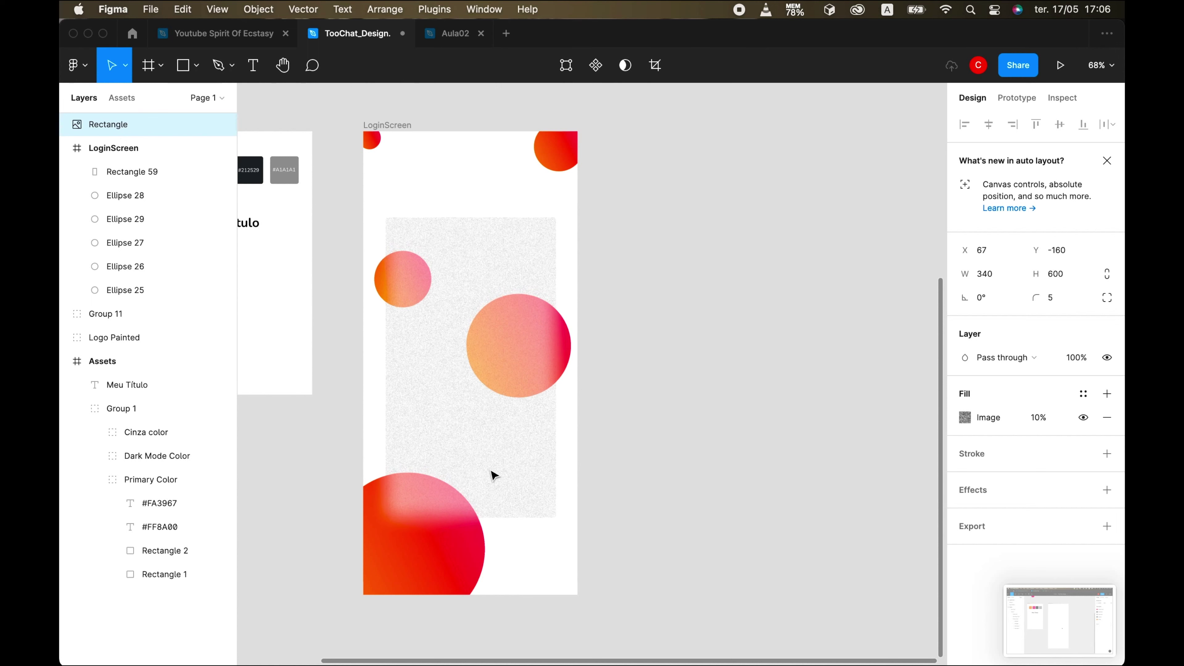
left_click(131, 170)
left_click_drag(120, 124, 118, 165)
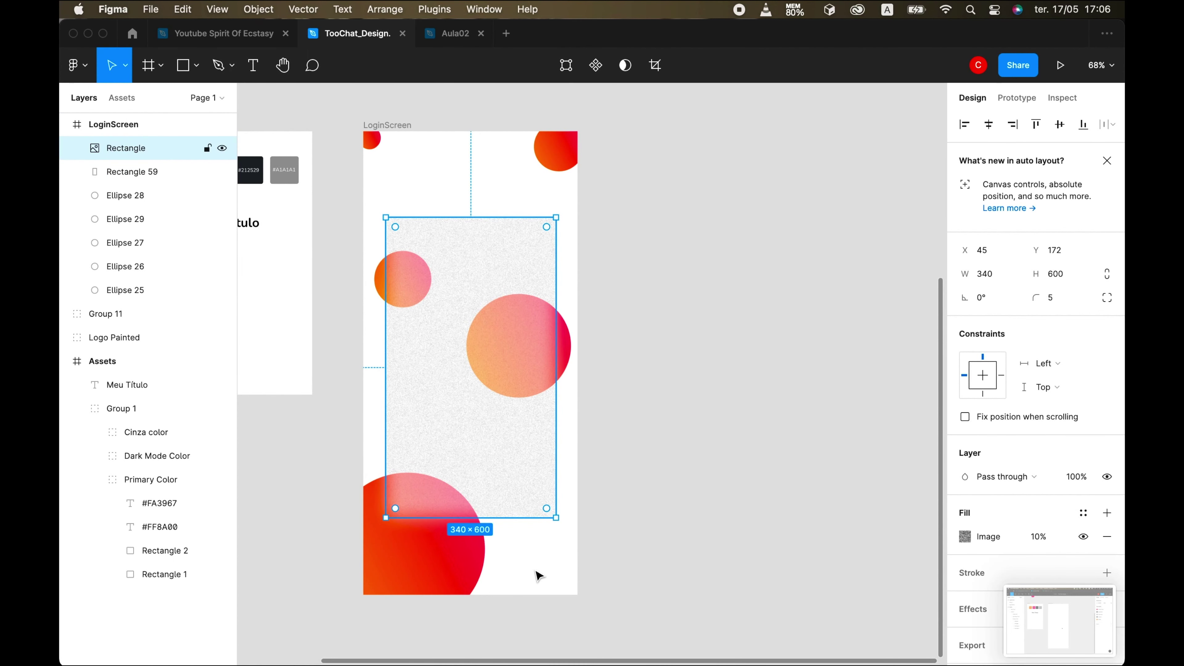
scroll(536, 546, "up", 3)
- Reduce the noise fill opacity further to 5% for a faint grain
left_click(534, 513)
left_click(1038, 537)
type("5")
key("Return")
key("Escape")
left_click(607, 545)
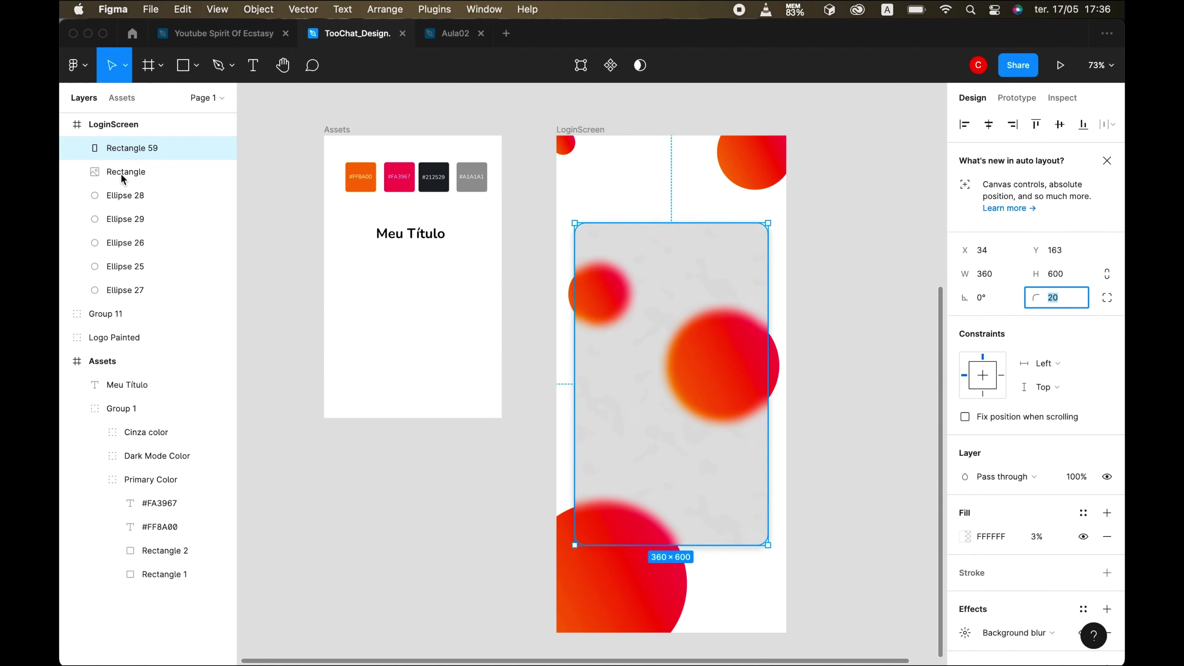
left_click(122, 178)
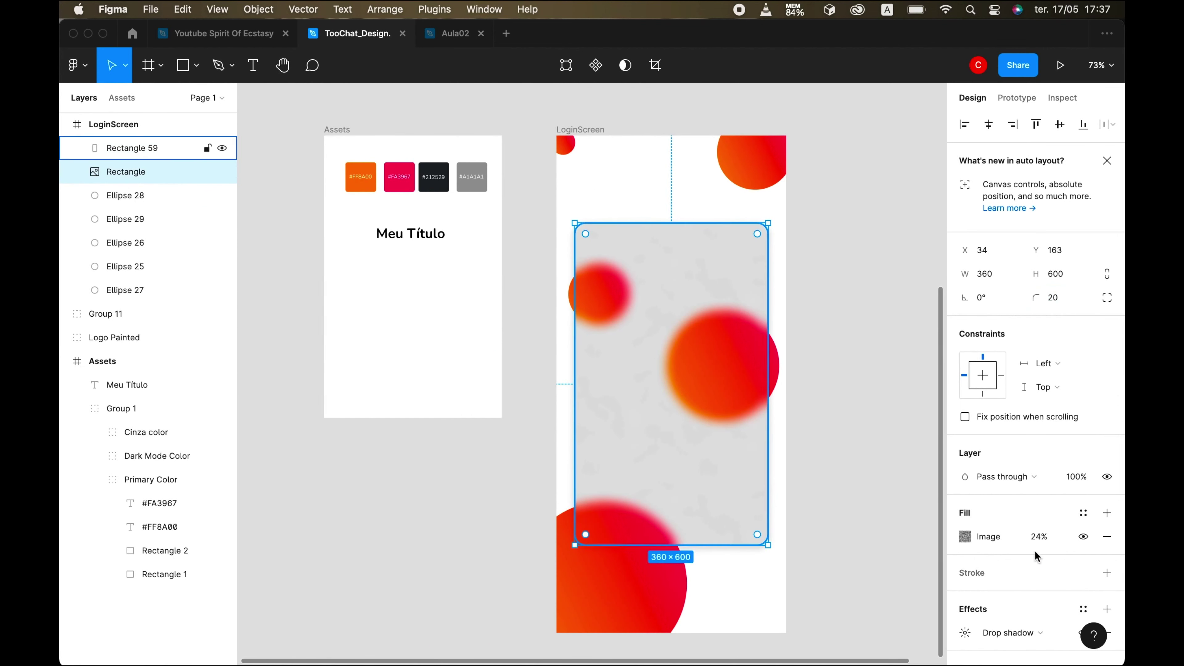
left_click(736, 604)
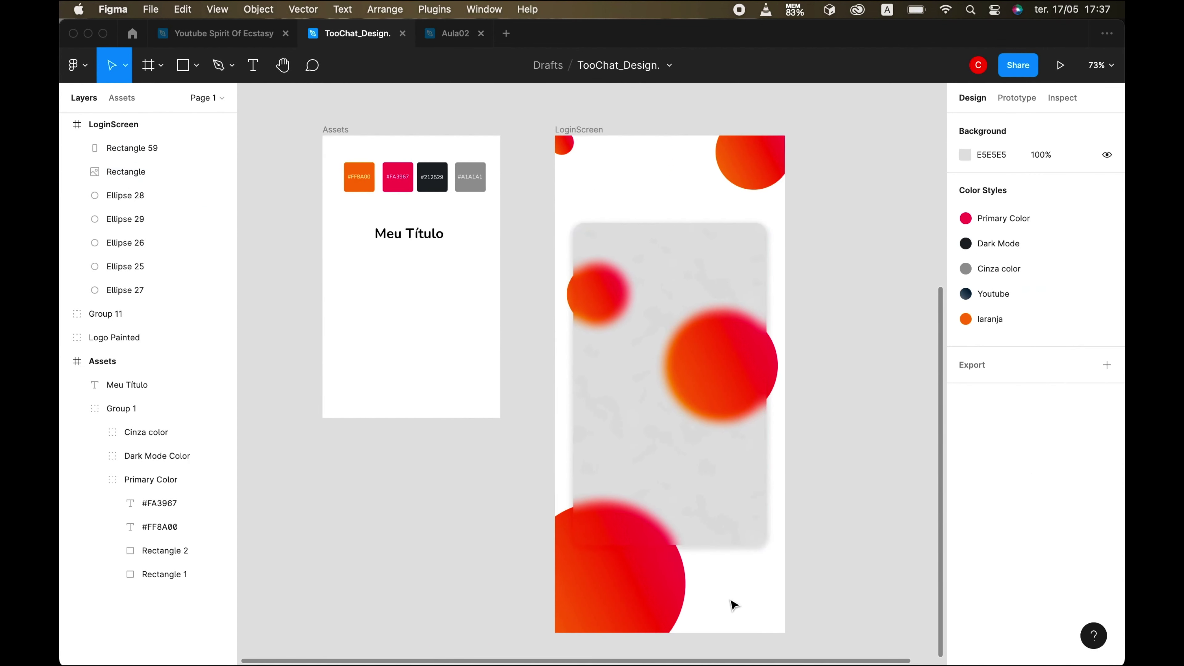
- Switch to the iPhone Simulator to show its Sign In screen
scroll(732, 603, "right", 3)
mouse_move(825, 641)
key("super+Tab")
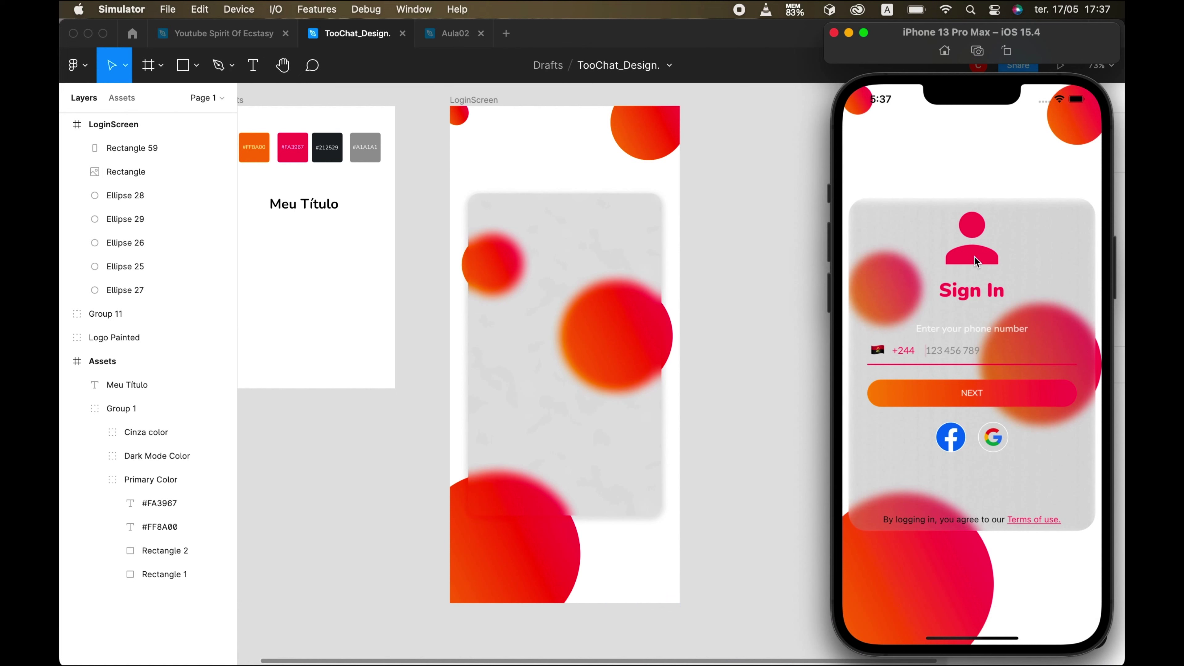
- Bring Figma forward and dismiss the Rectangle 59 context menu without running anything
left_click(634, 572)
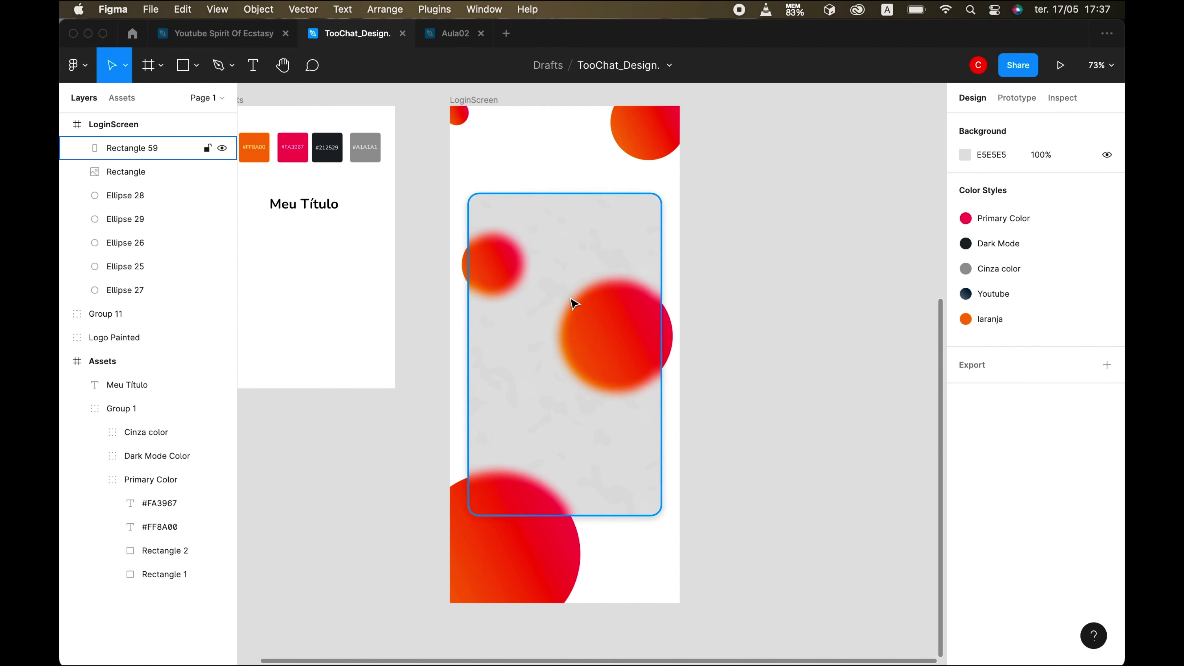
right_click(574, 304)
mouse_move(652, 549)
mouse_move(781, 399)
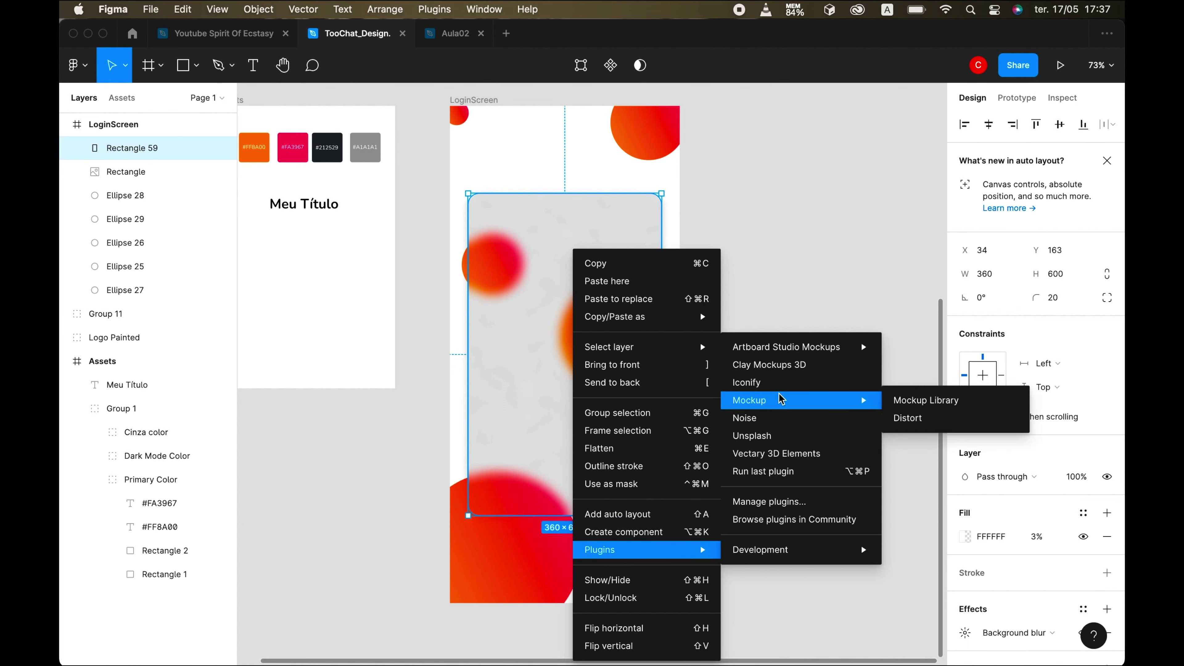
key("Escape")
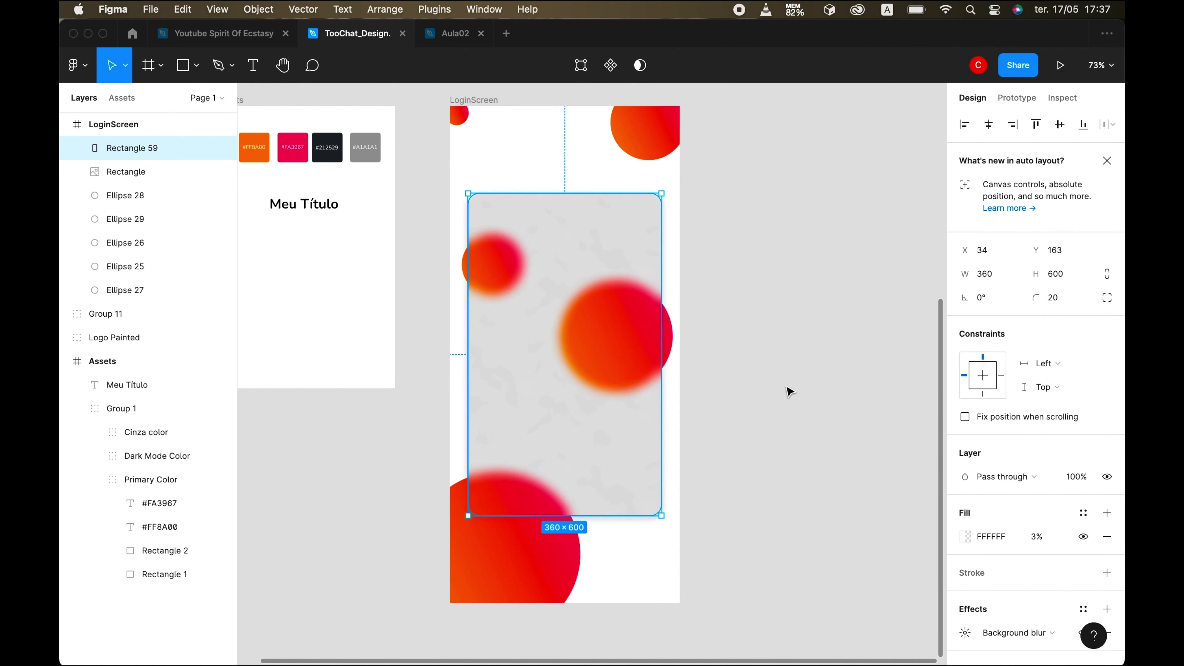
- Launch Iconify, replace the old chip search with 'user', and go to results page 2
key("super+alt+p")
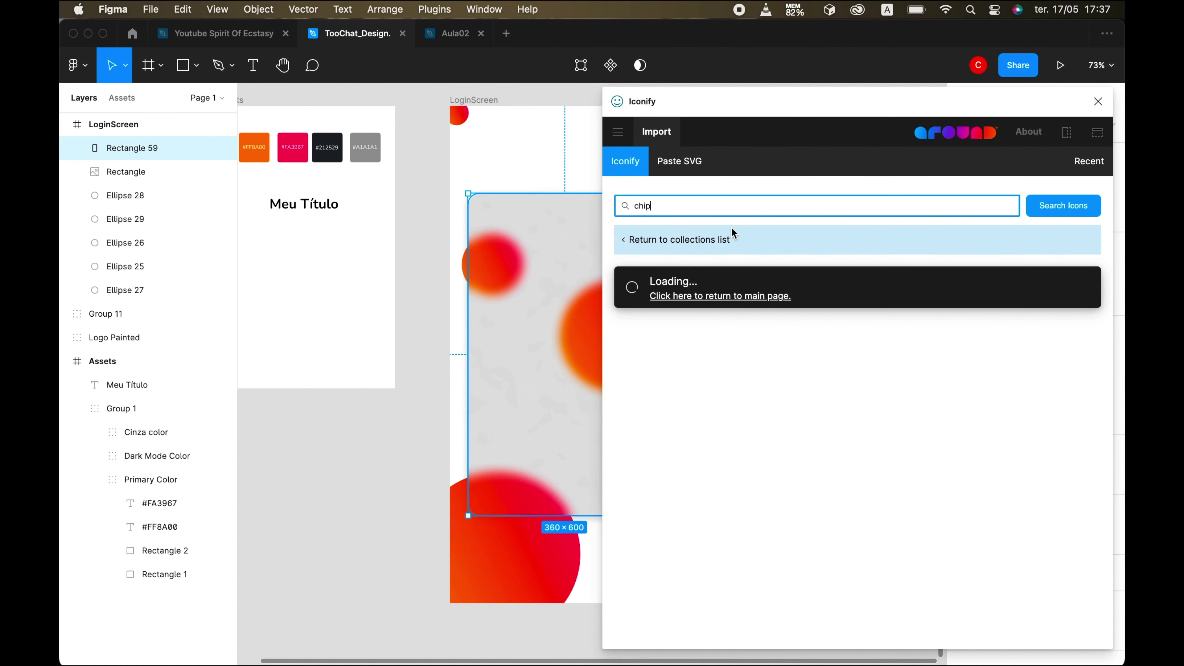
key("super+a")
key("BackSpace")
type("user")
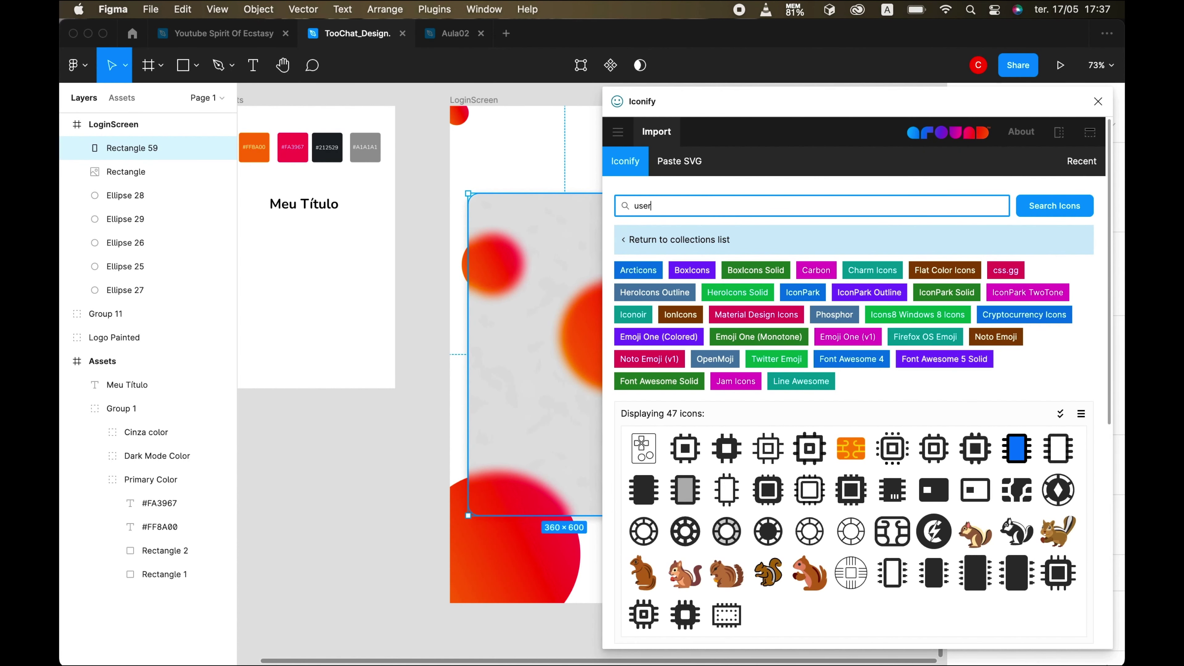
key("Return")
scroll(883, 507, "down", 2)
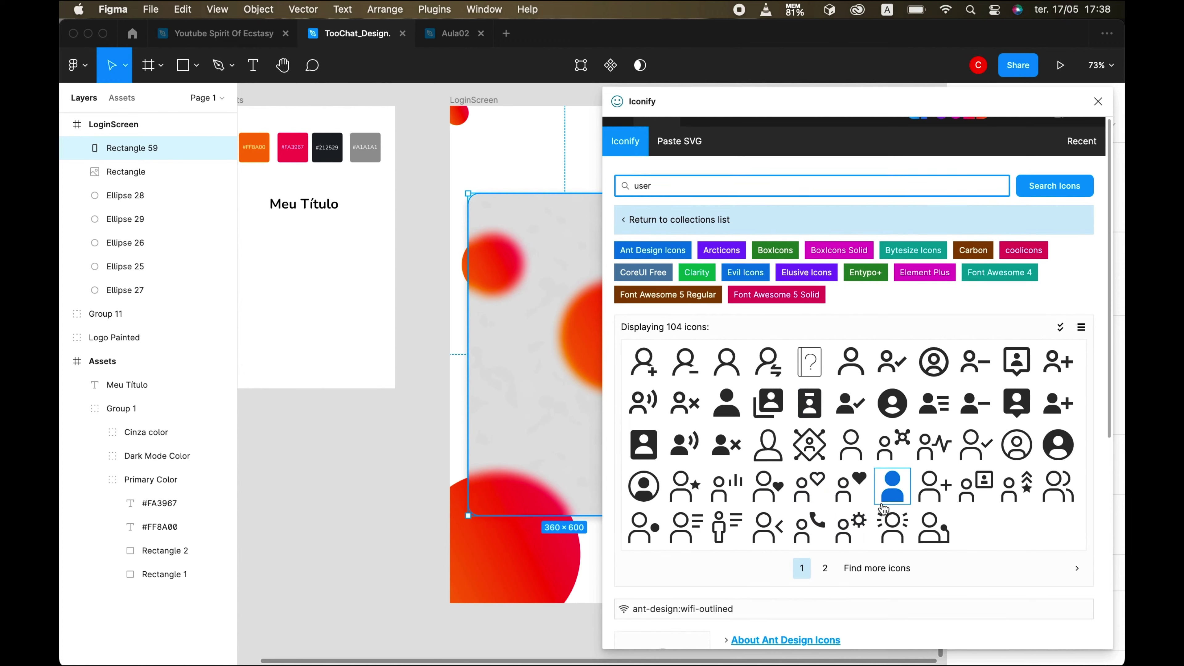
scroll(883, 507, "down", 1)
left_click(824, 521)
scroll(806, 446, "down", 2)
scroll(807, 446, "down", 3)
- Drag the clarity user-solid icon from Iconify onto the login panel
left_click(748, 635)
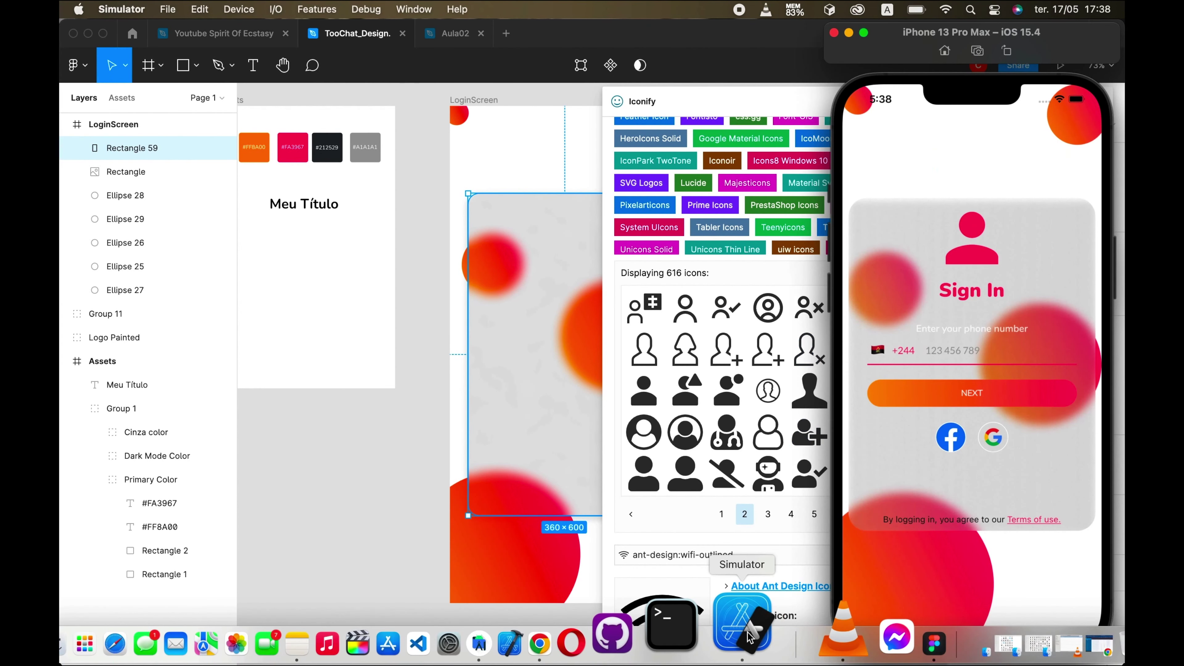
left_click(661, 400)
mouse_move(764, 634)
scroll(566, 467, "right", 5)
left_click_drag(643, 390, 442, 235)
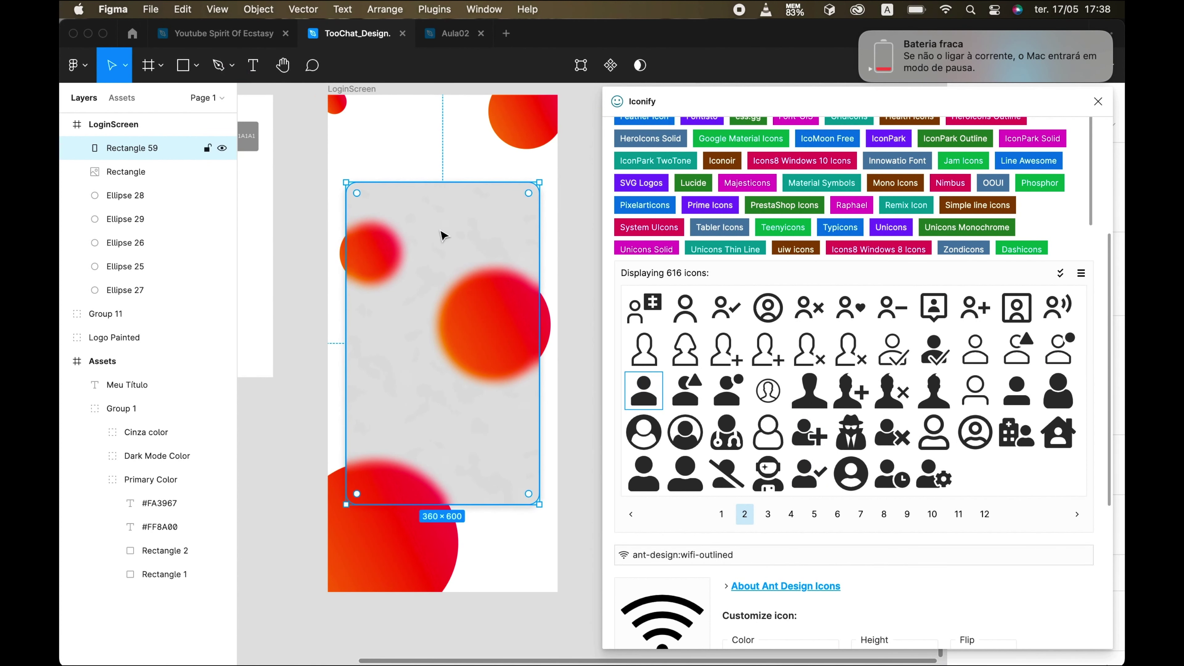
mouse_move(738, 627)
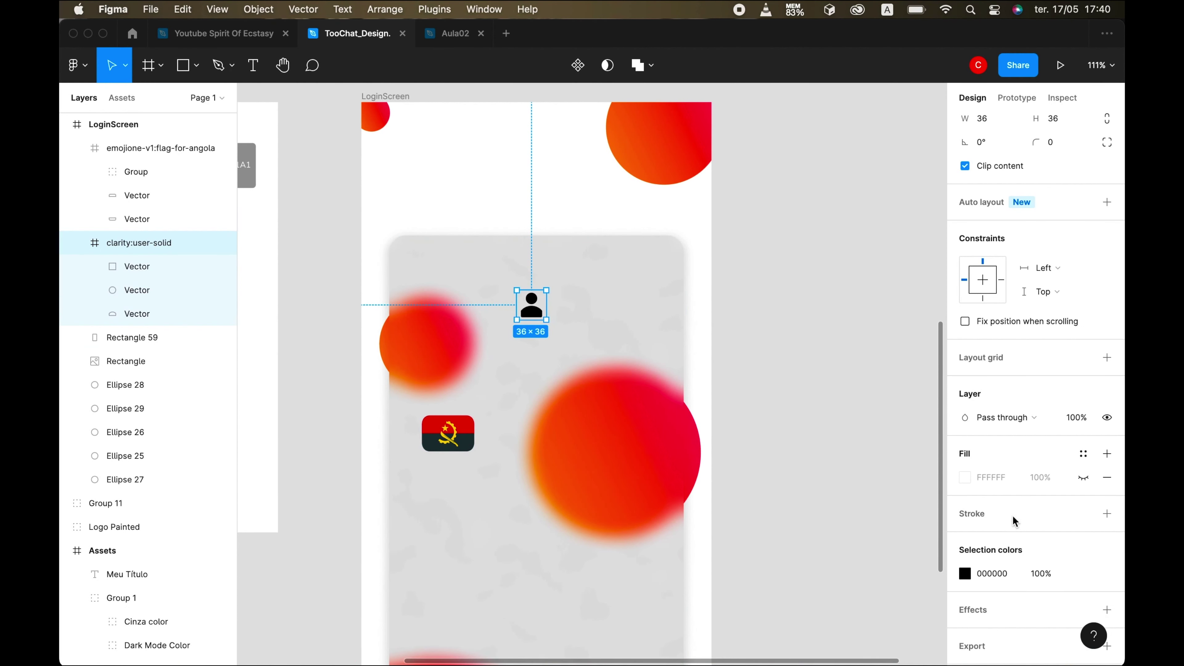
- Colour the user icon with the Primary Color style from Selection colors
scroll(1049, 513, "down", 2)
left_click(1083, 530)
left_click(847, 542)
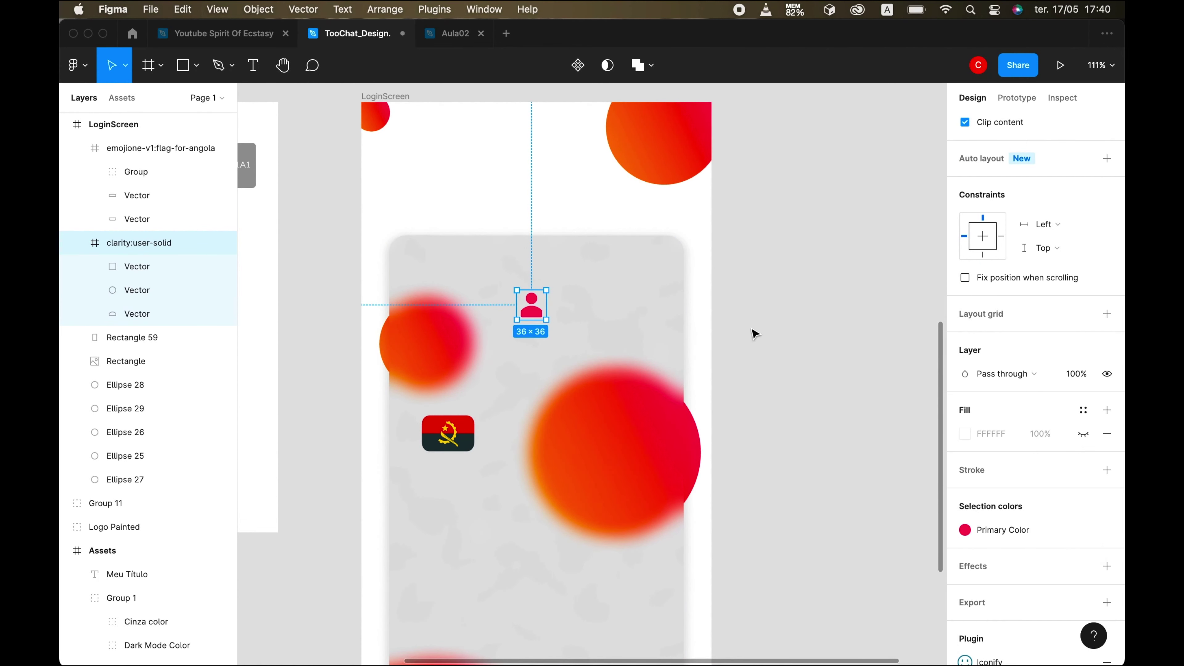
scroll(1044, 578, "down", 1)
scroll(1021, 387, "up", 5)
- Resize the user icon to a square 100×100
left_click(982, 299)
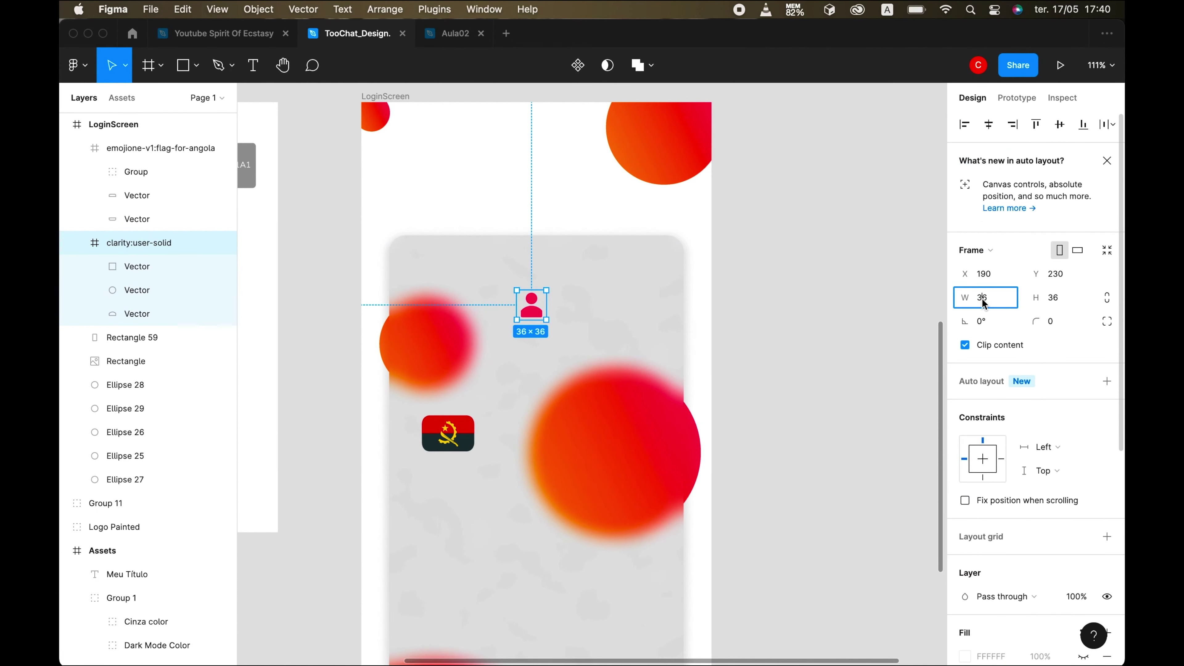
type("50")
key("Return")
left_click(1064, 303)
key("Return")
left_click(985, 302)
key("Return")
- Move the user icon to the top centre of the glass card
left_click_drag(532, 320, 471, 264)
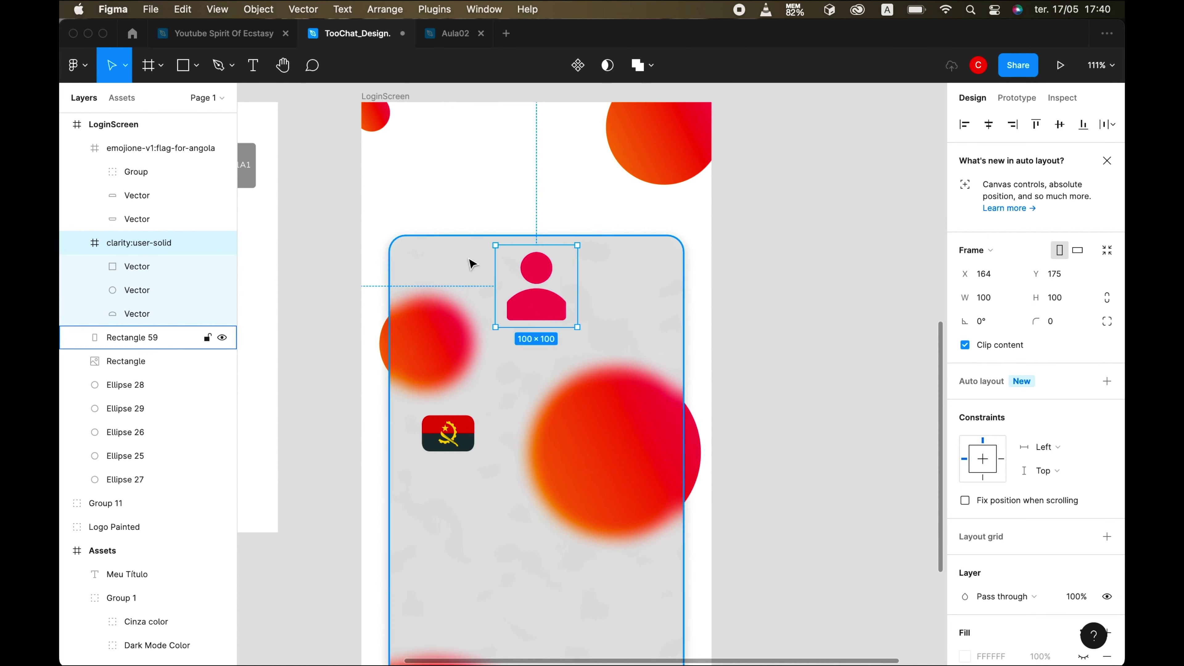
left_click(399, 264, "shift")
key("Escape")
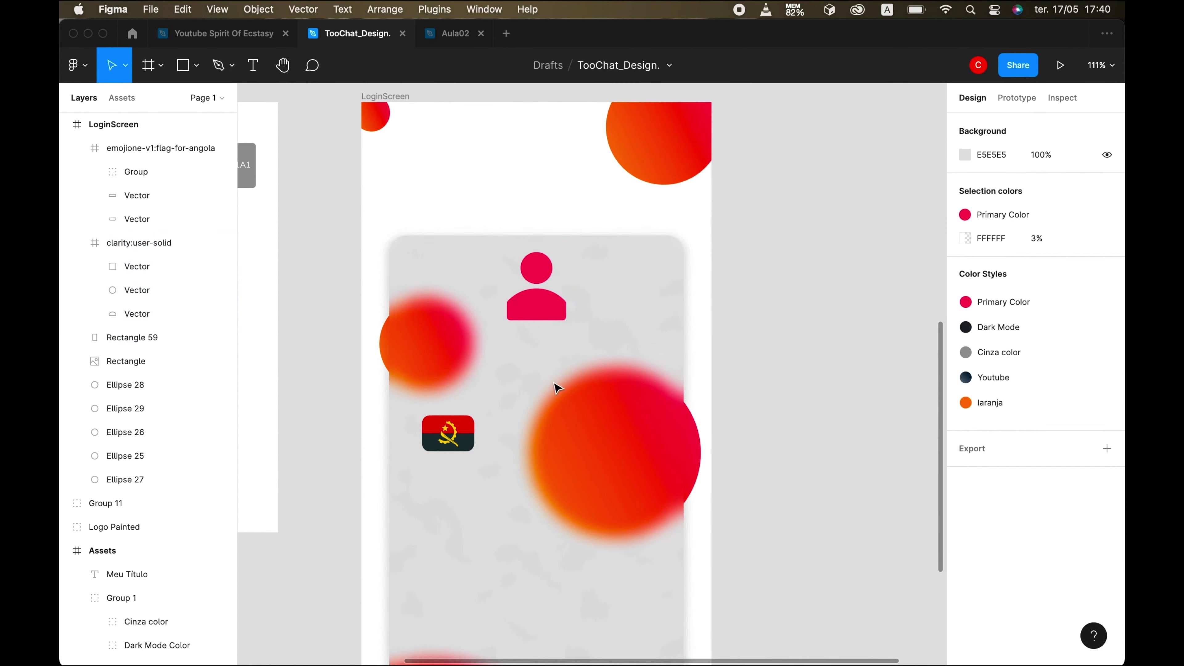
scroll(586, 536, "down", 5)
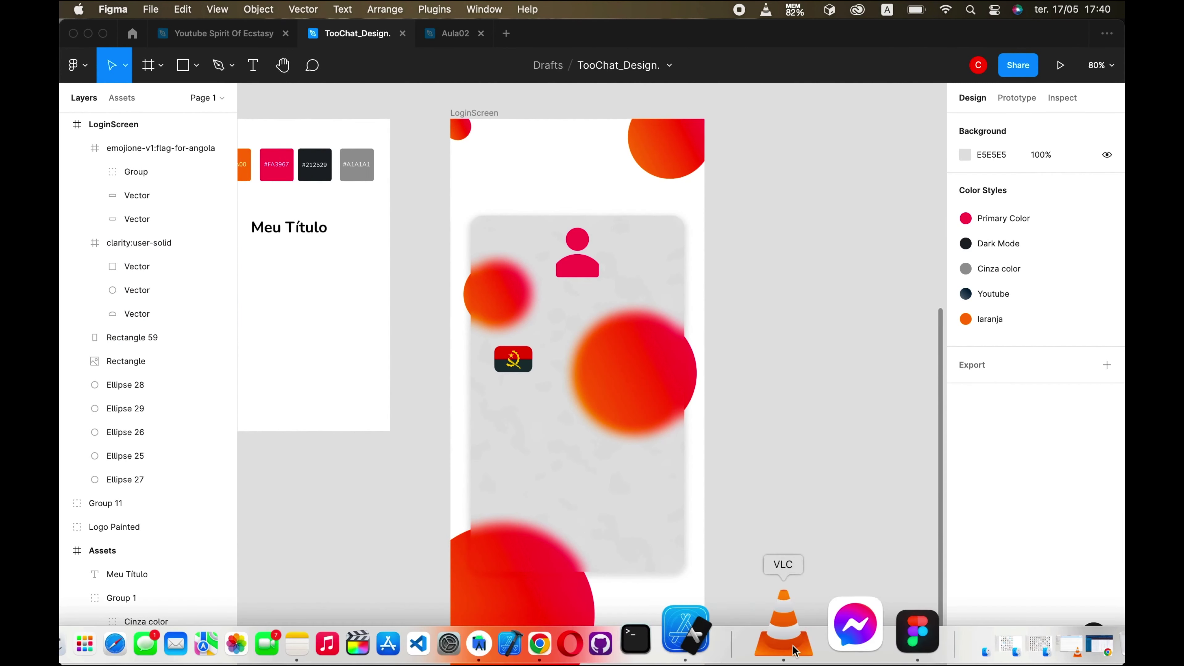
- Compare with the iPhone simulator, then select the Meu Título sample text on the canvas
left_click(745, 627)
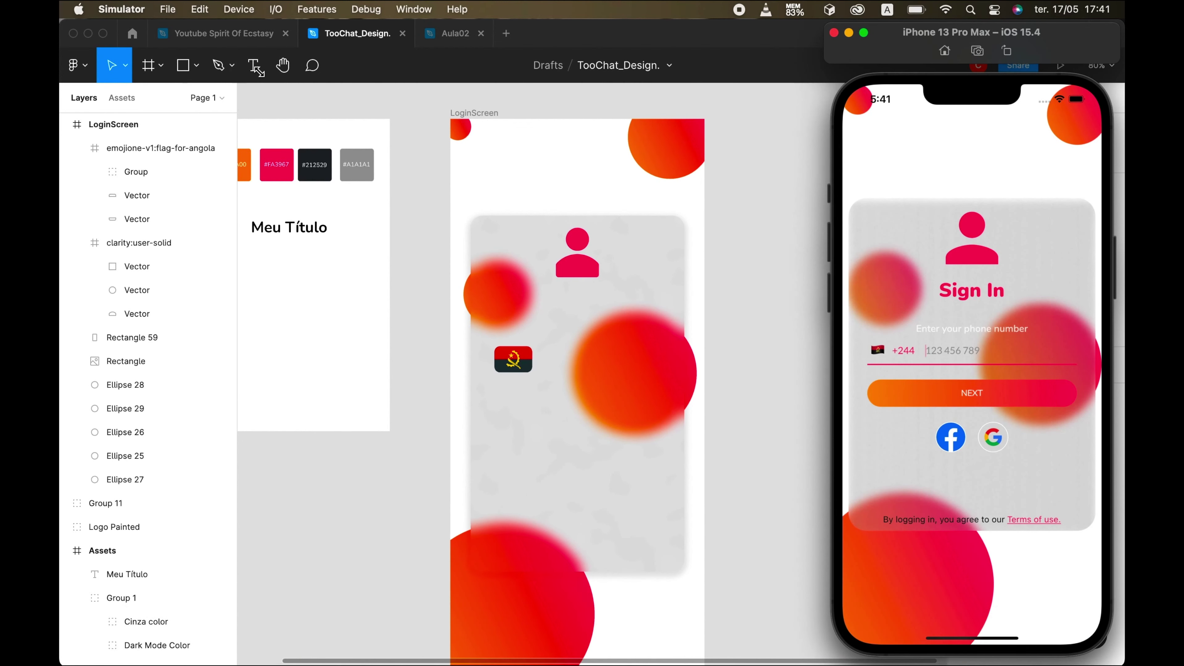
left_click(255, 66)
left_click(255, 65)
left_click(343, 302)
left_click(286, 228)
key("Escape")
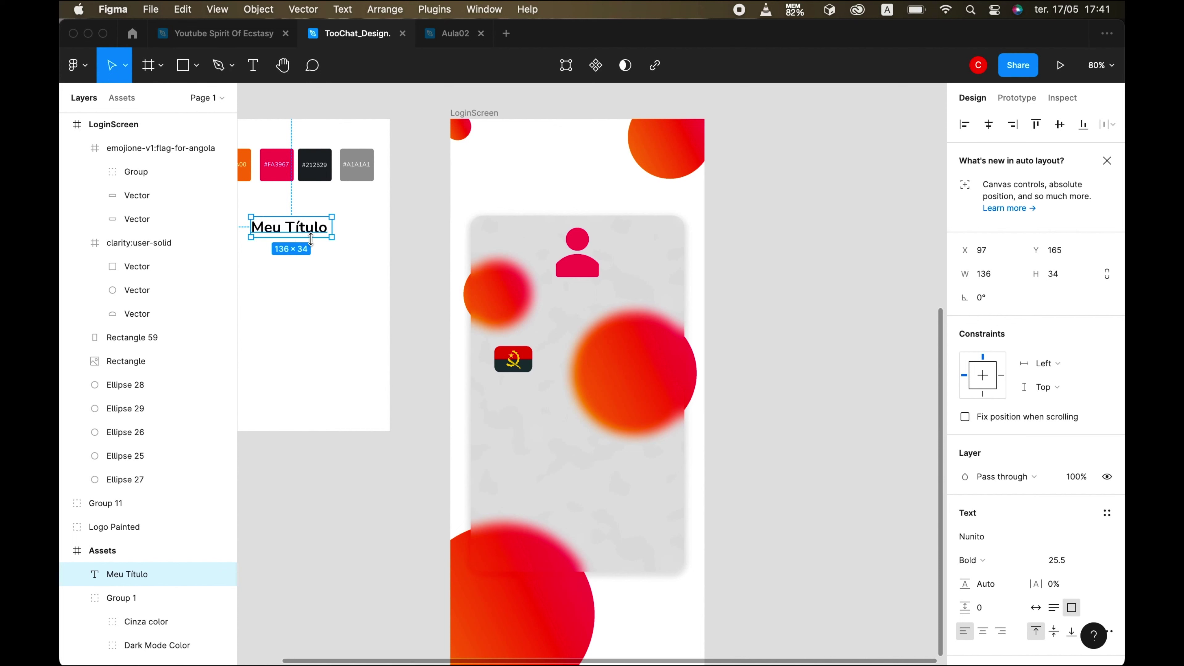
- Duplicate the glass card and a copy of Meu Título, retyping the copy as 'Sign In'
left_click(502, 237)
key("super+d")
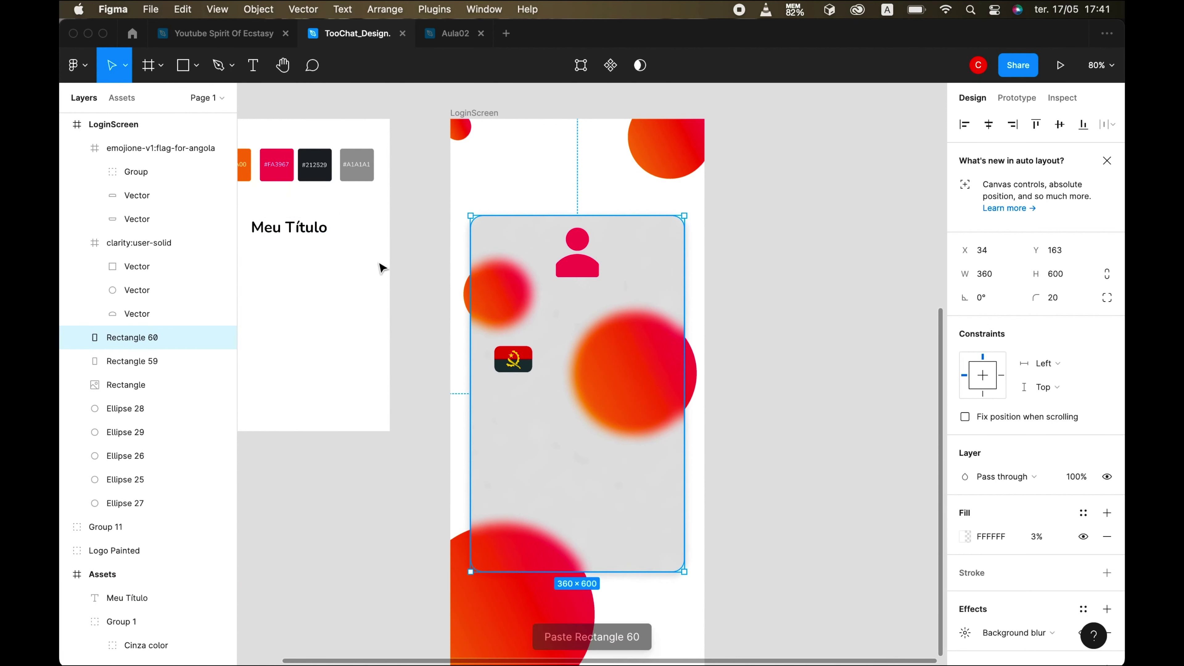
left_click_drag(288, 228, 579, 309)
key("super+d")
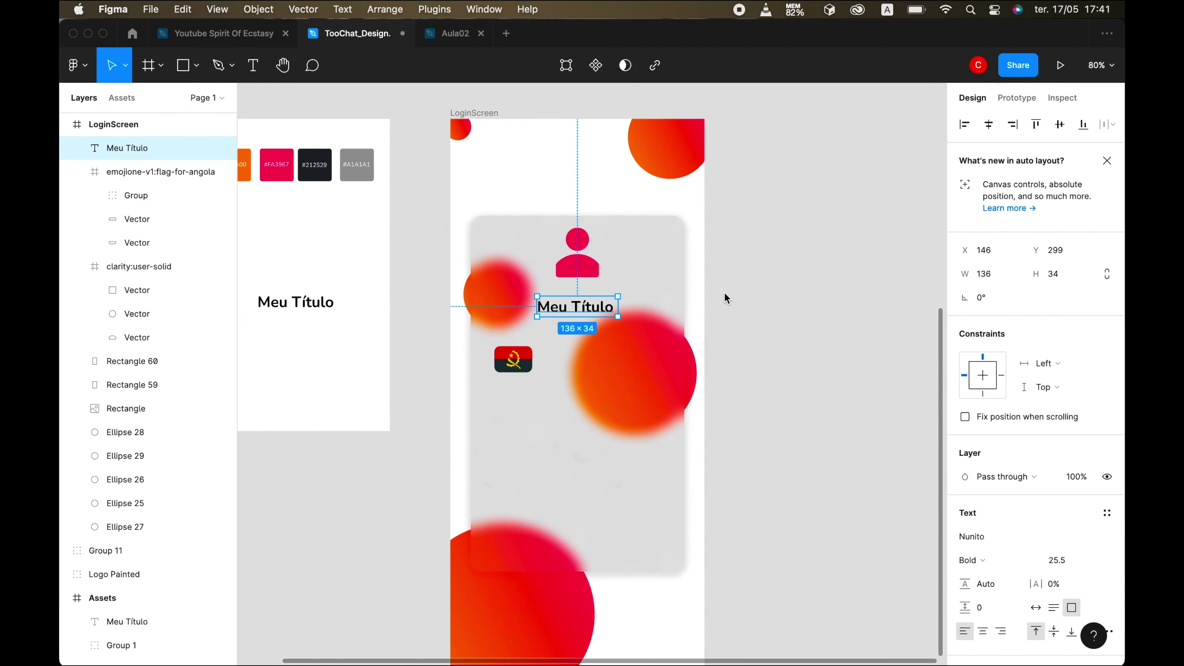
key("Return")
type("Sign")
- Fill the Sign In text with the Primary Color style
left_click_drag(541, 307, 591, 305)
scroll(999, 549, "down", 5)
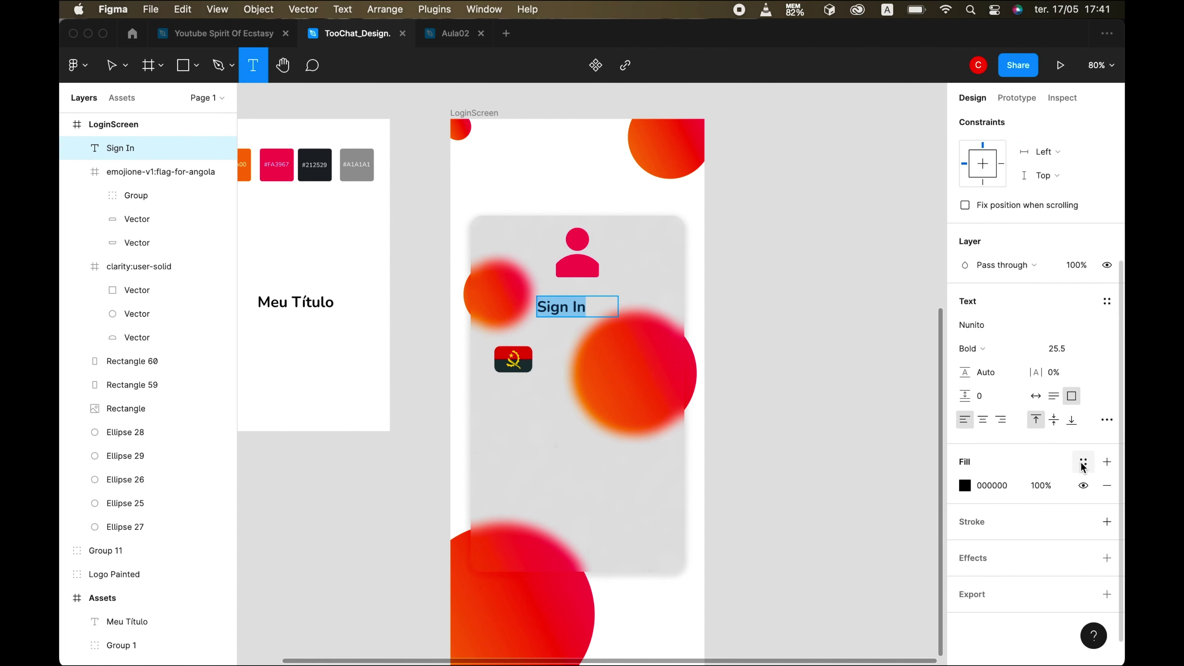
left_click(1083, 462)
left_click(1013, 553)
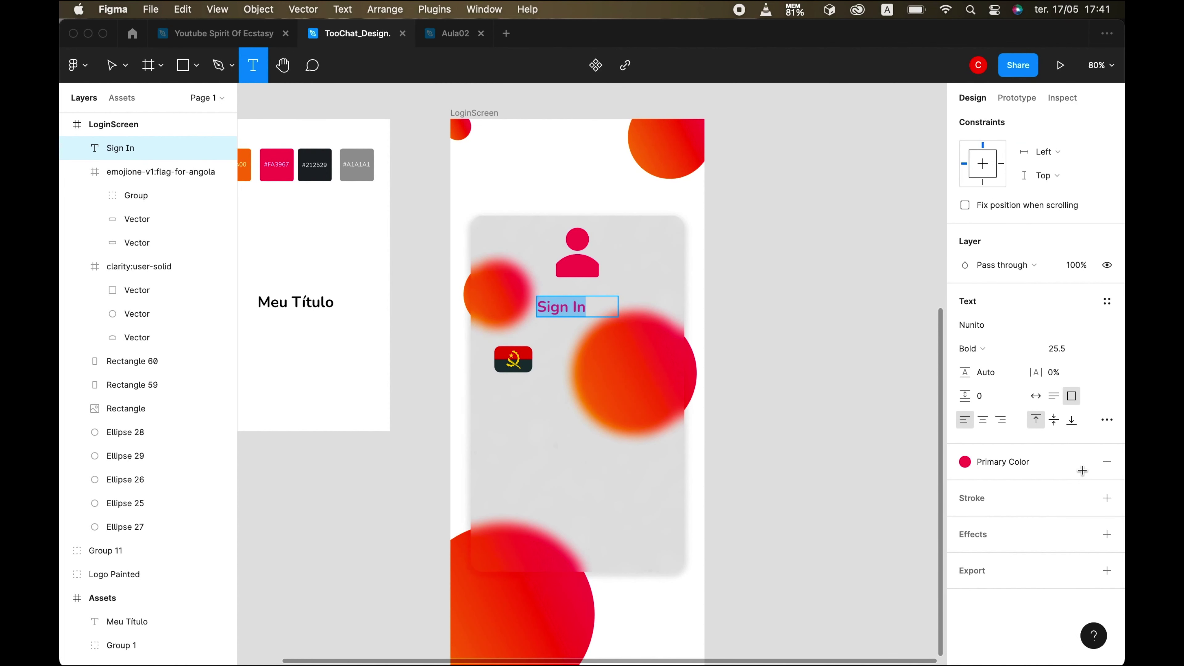
left_click(119, 67)
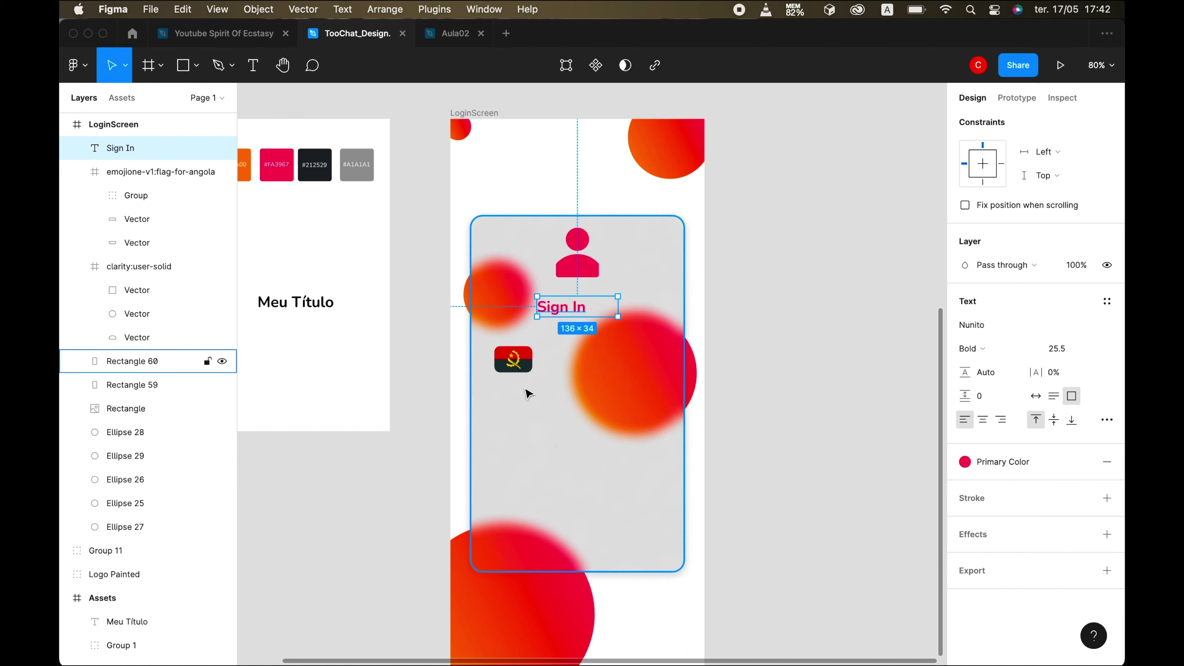
- Narrow the Sign In text box and centre it horizontally on the card
left_click_drag(618, 307, 589, 307)
left_click(484, 245, "shift")
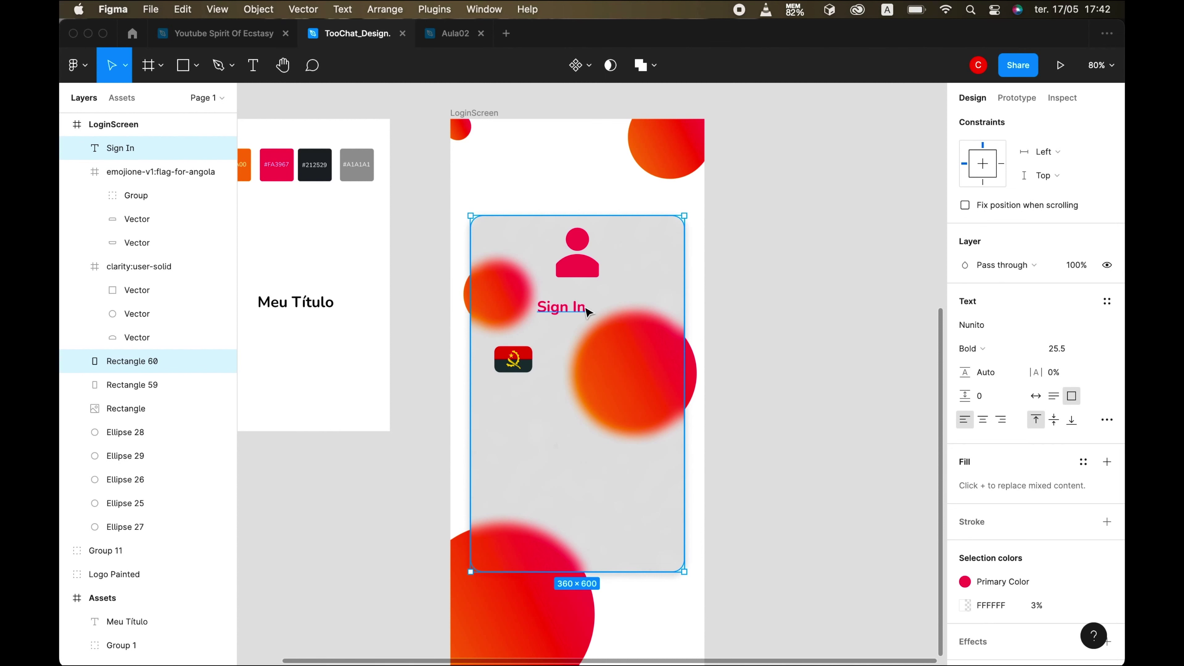
scroll(1042, 326, "up", 5)
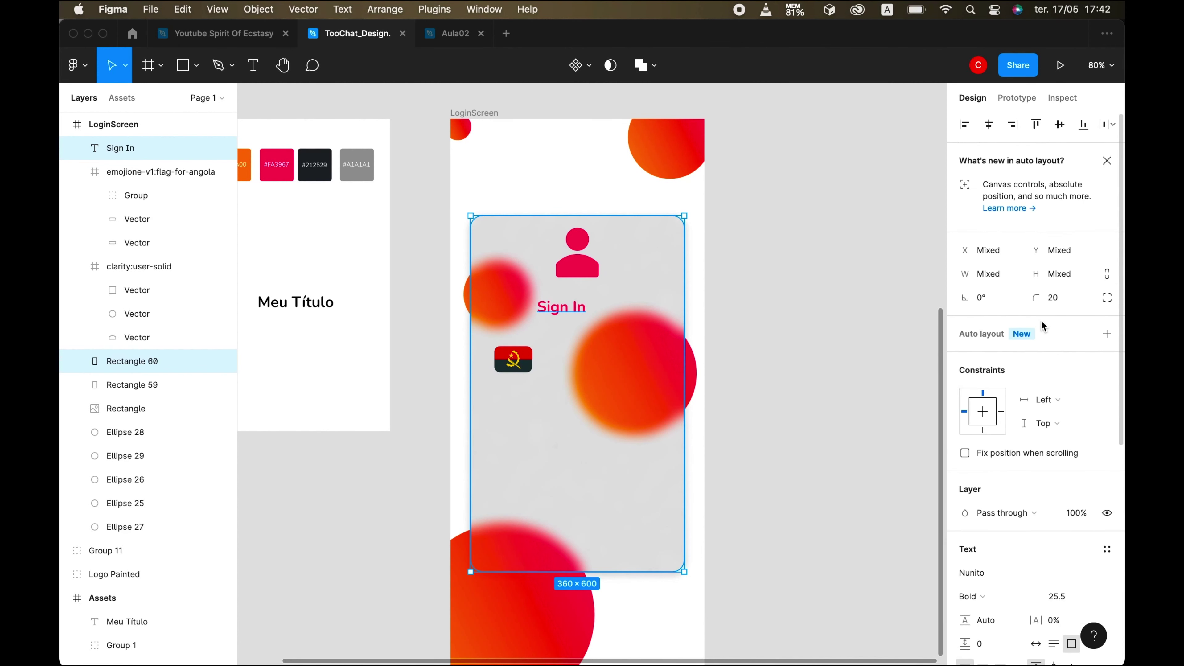
left_click(989, 124)
- Make Sign In ExtraBold at font size 35, widening its box to fit one line
scroll(1044, 484, "down", 2)
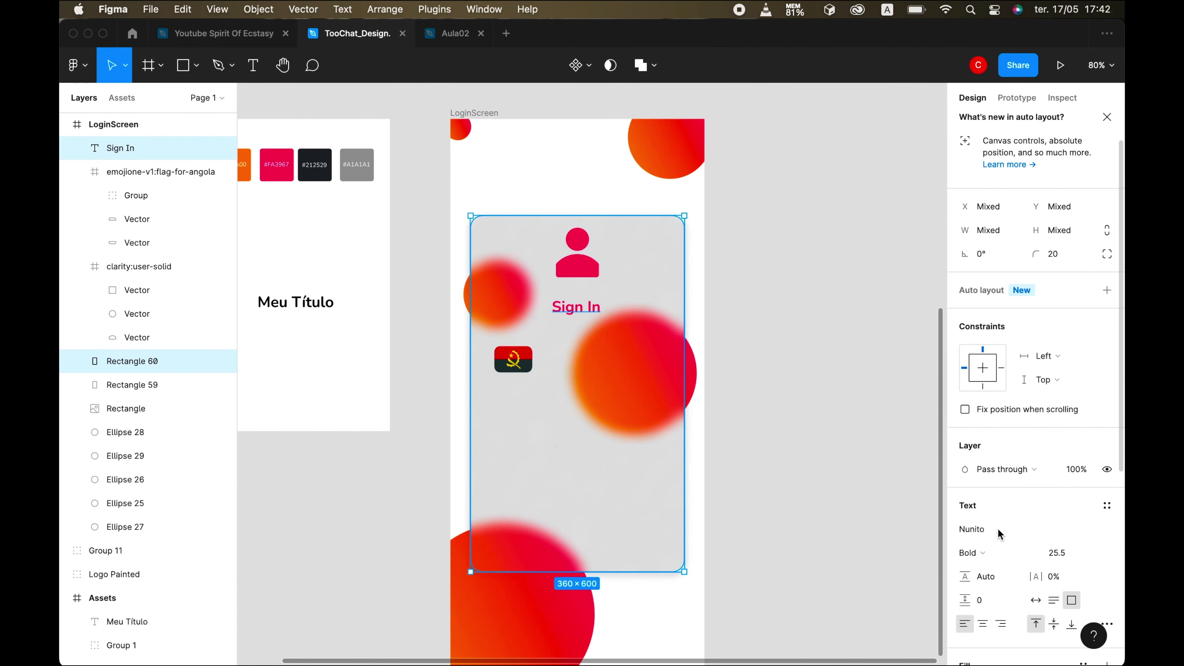
left_click(979, 552)
left_click(1022, 572)
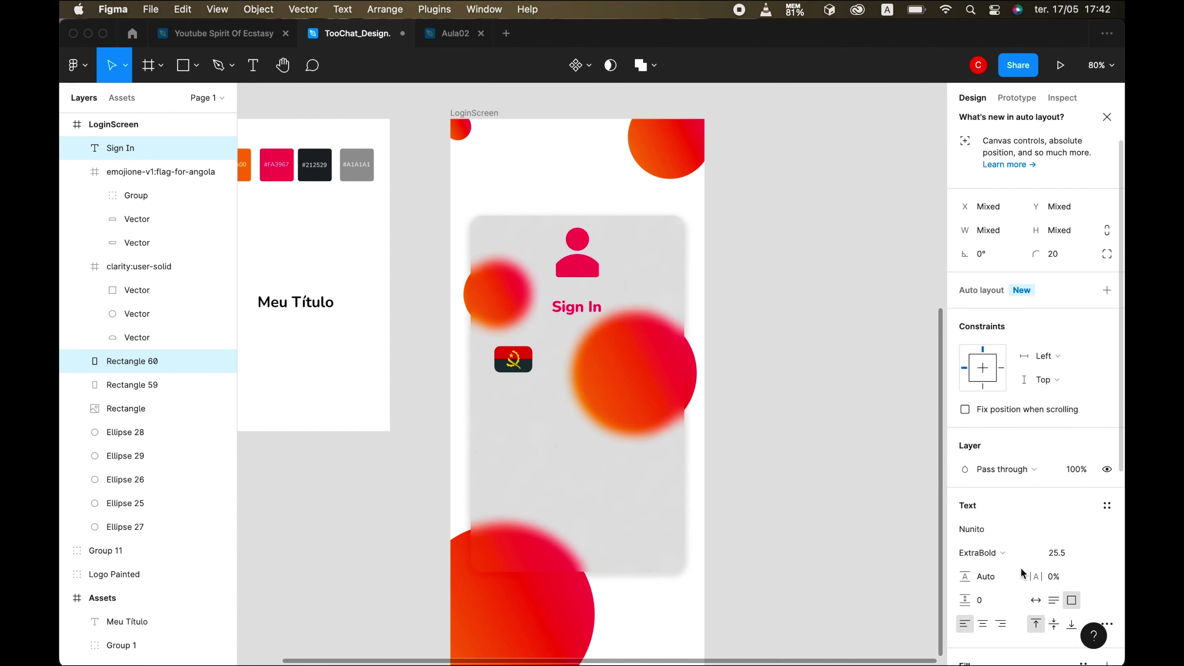
scroll(966, 447, "down", 5)
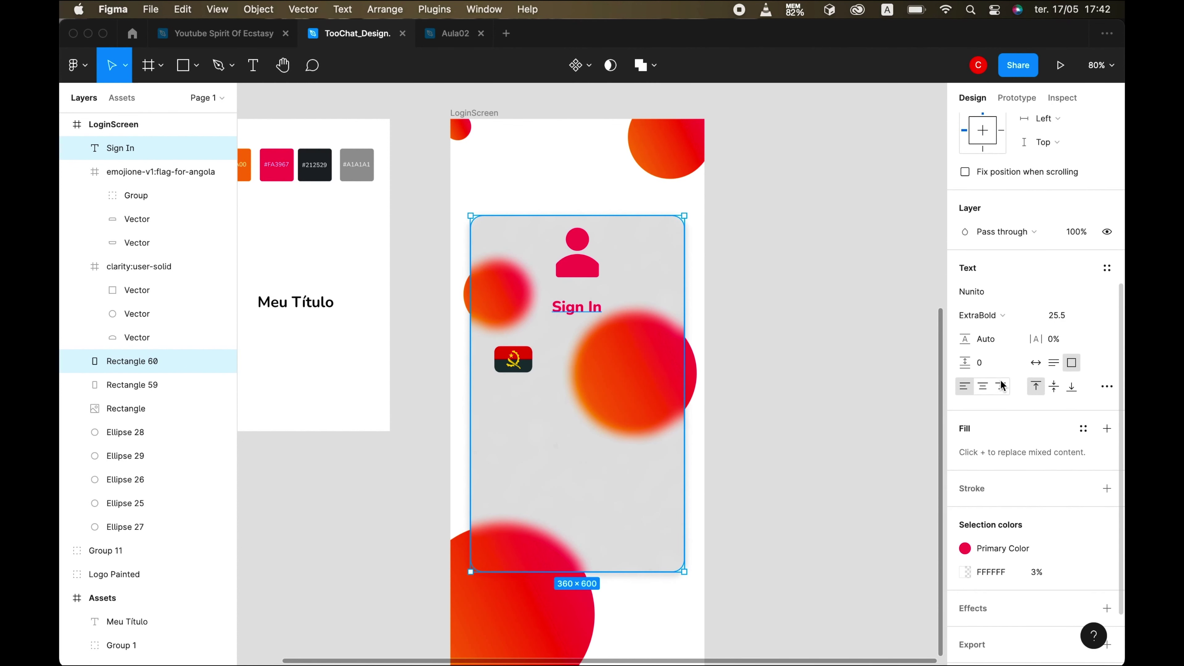
left_click(1064, 316)
key("Up")
key("Up")
key("Up")
key("Up")
left_click(555, 331)
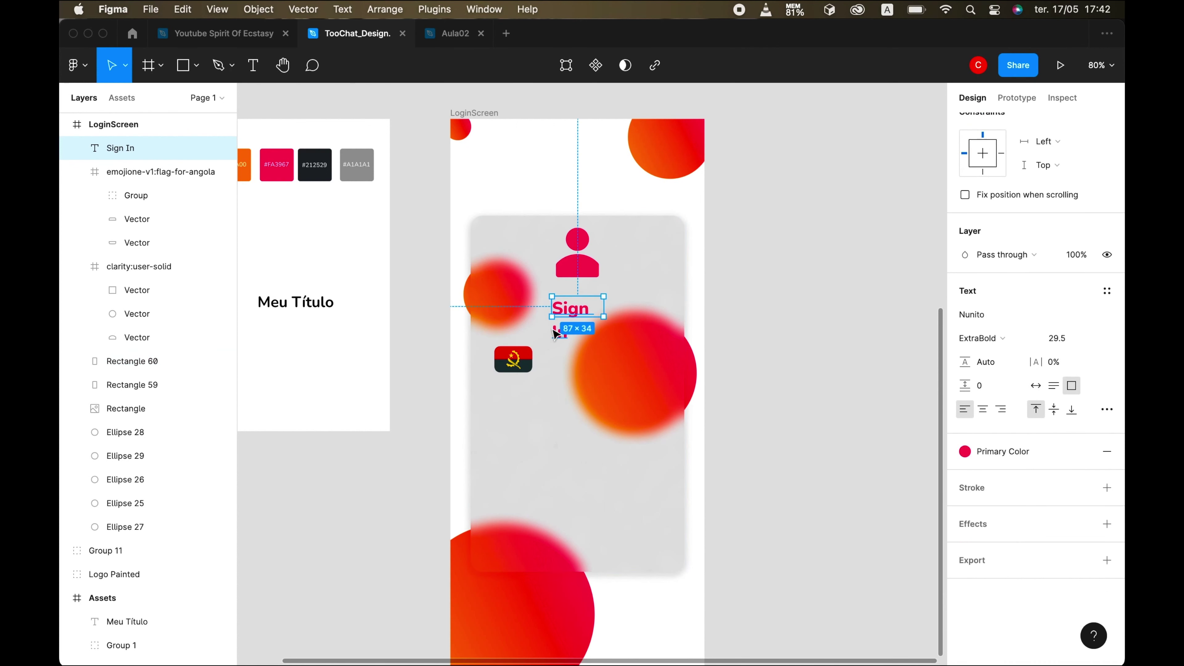
left_click_drag(605, 309, 638, 308)
left_click(1066, 343)
key("Up")
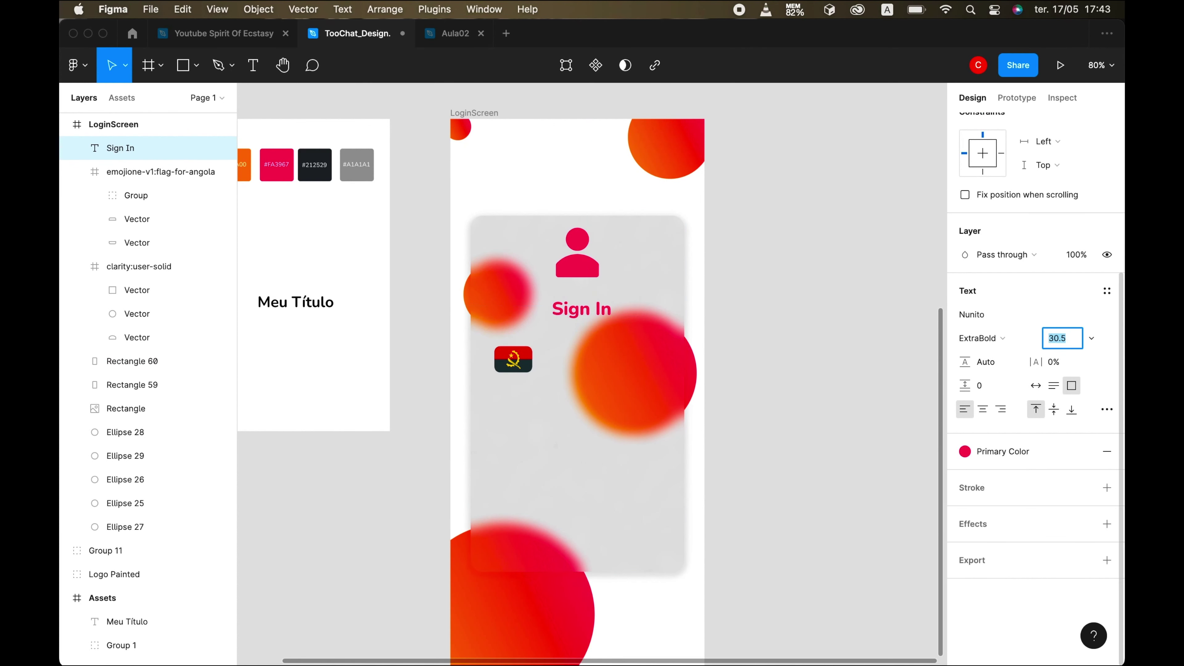
key("Up")
key("Up")
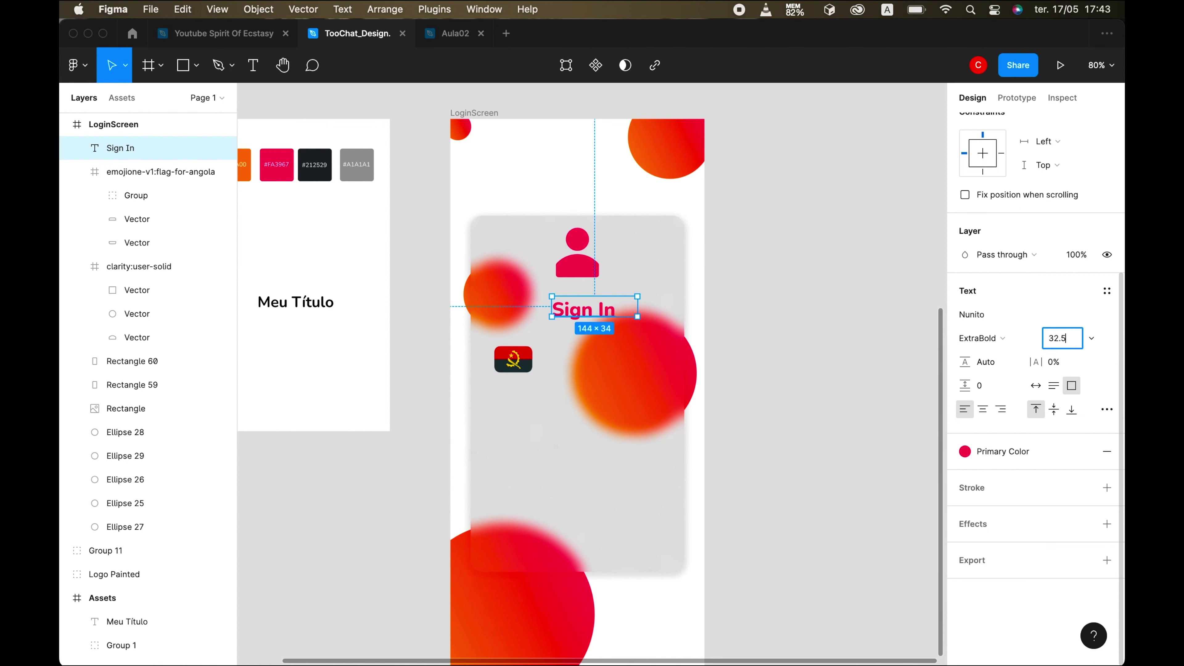
key("Return")
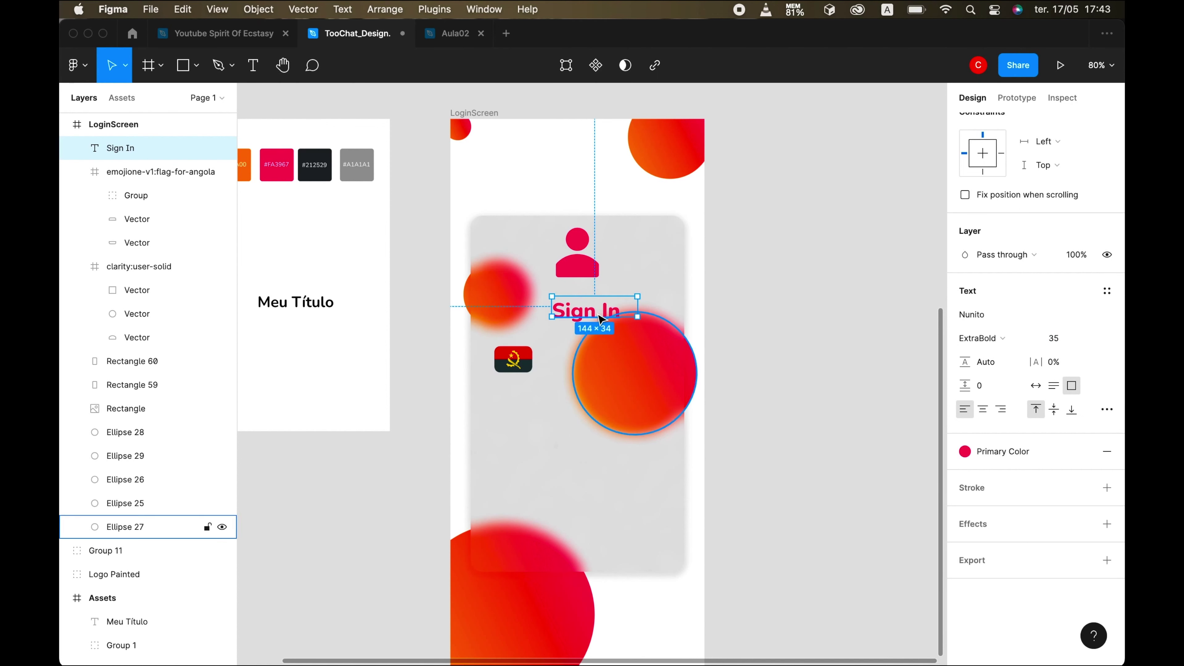
- Shrink the Sign In box height and position it just below the user icon
left_click(577, 322)
left_click(572, 311)
left_click_drag(571, 311, 560, 306)
left_click(635, 373)
left_click(578, 319)
left_click_drag(573, 308, 560, 305)
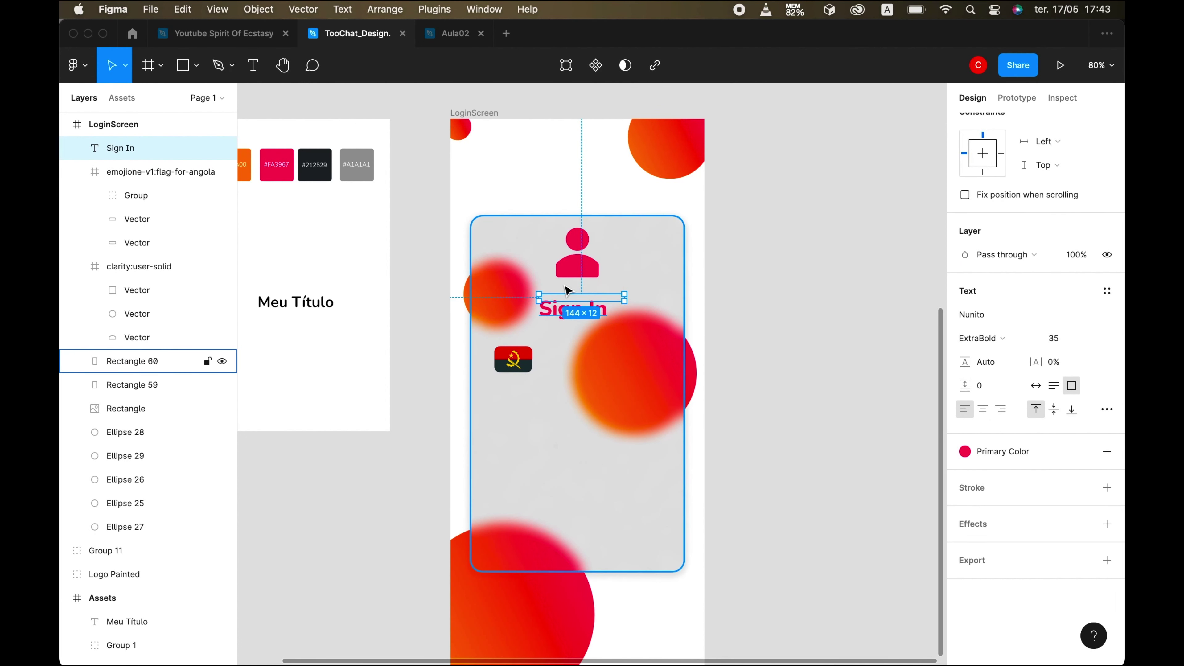
left_click(610, 465)
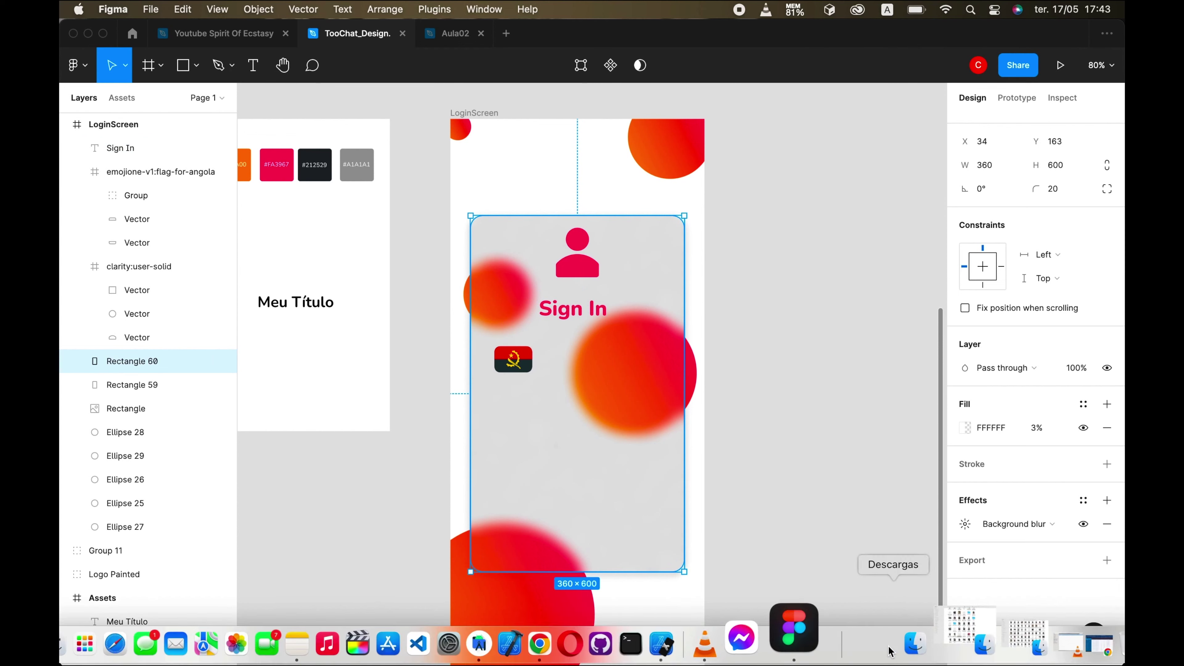
- Move the Angola flag lower and to the left within the card
left_click(738, 625)
left_click(562, 453)
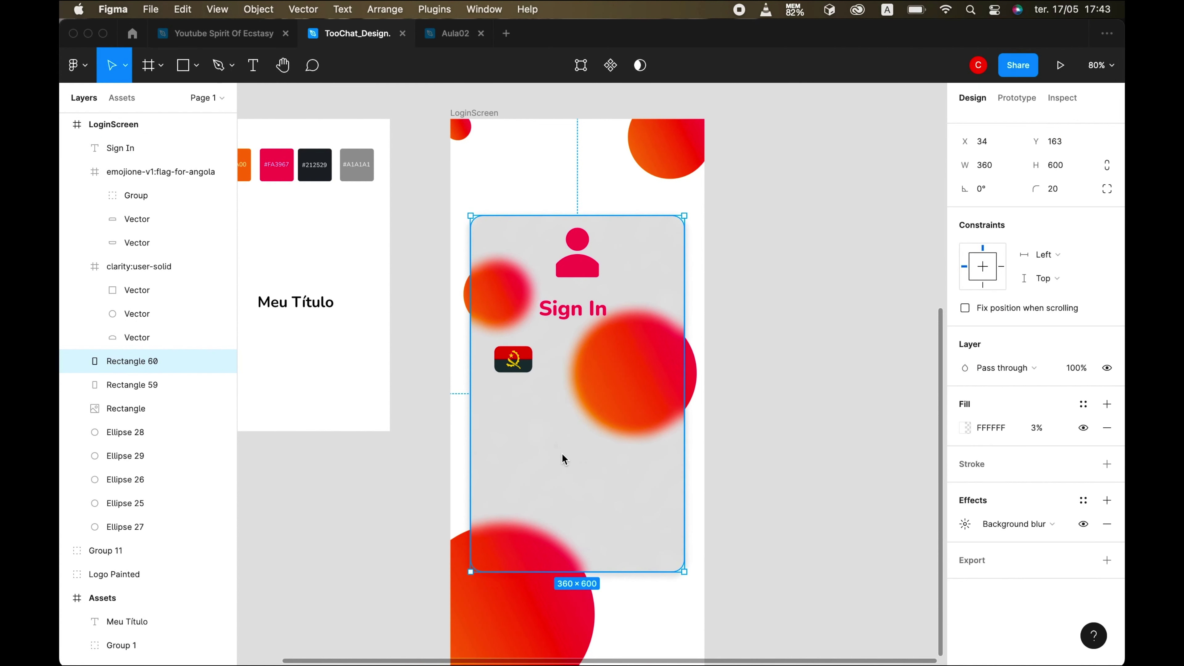
left_click(513, 387)
left_click_drag(513, 387, 497, 421)
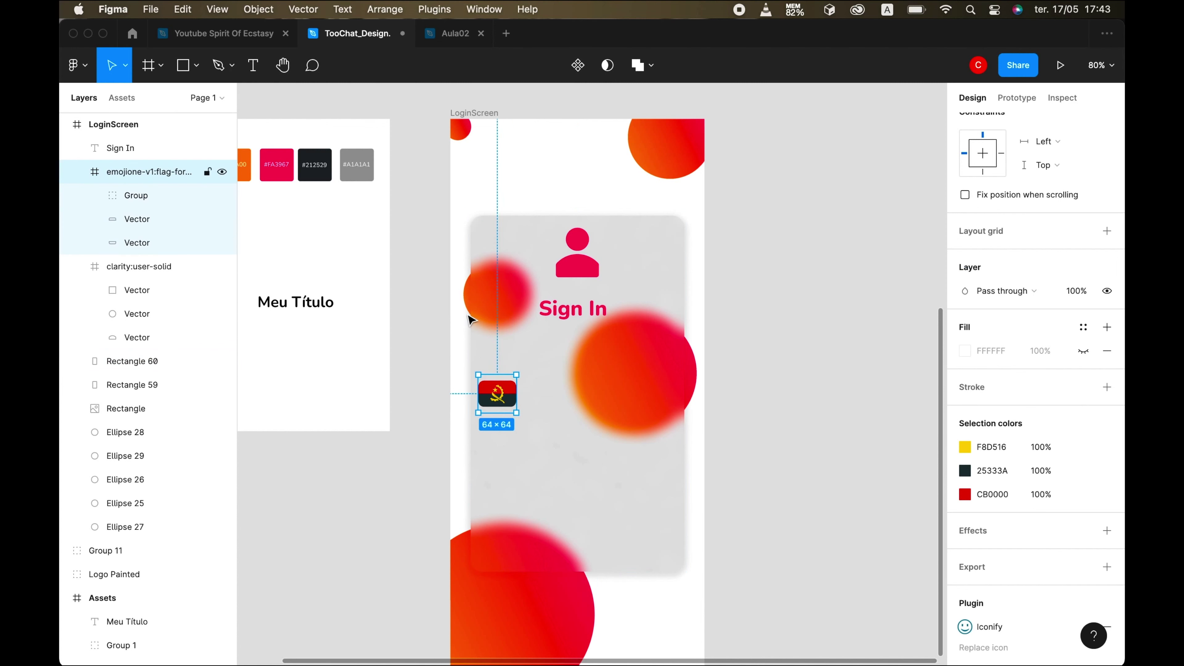
- Duplicate the Sign In text, place the copy below it, and widen its box
left_click(610, 325)
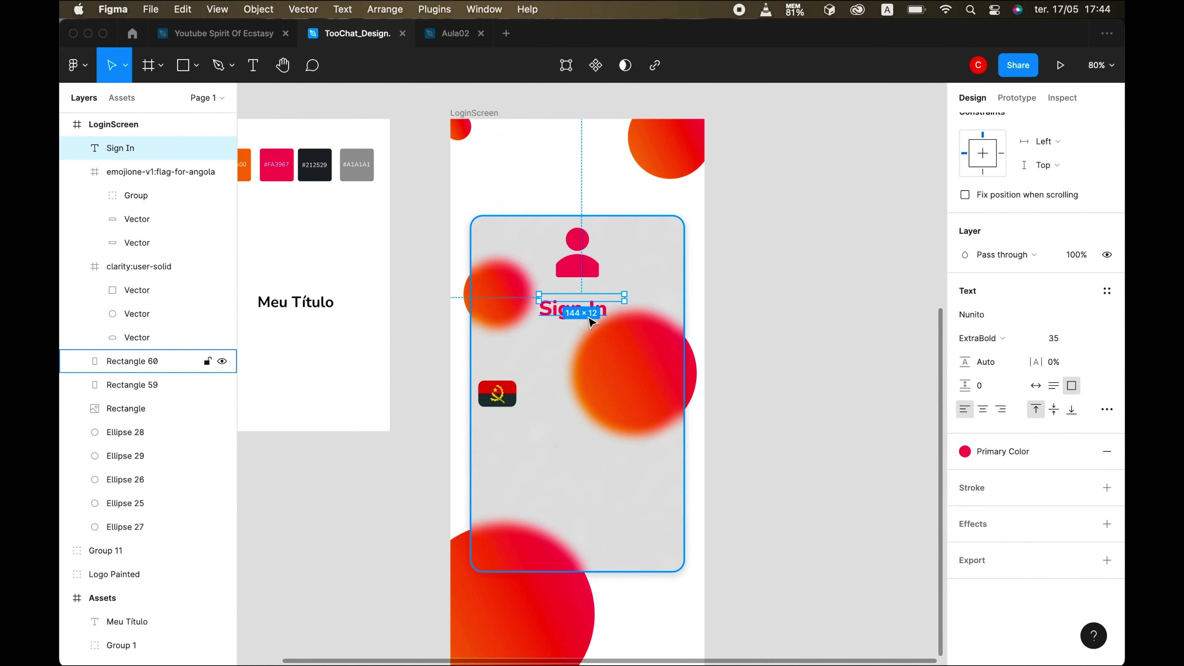
key("super+d")
left_click_drag(591, 322, 591, 355)
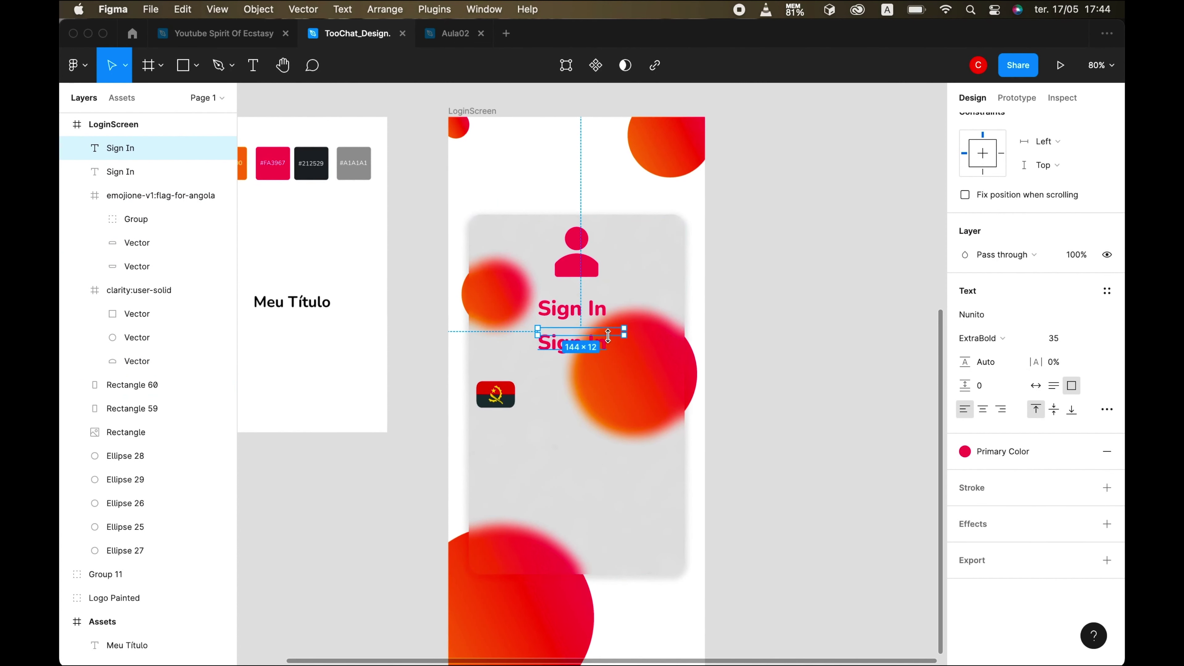
scroll(608, 335, "up", 5)
mouse_move(606, 331)
left_mouse_down()
mouse_move(605, 349)
mouse_move(610, 323)
left_mouse_up()
left_click_drag(507, 339, 469, 344)
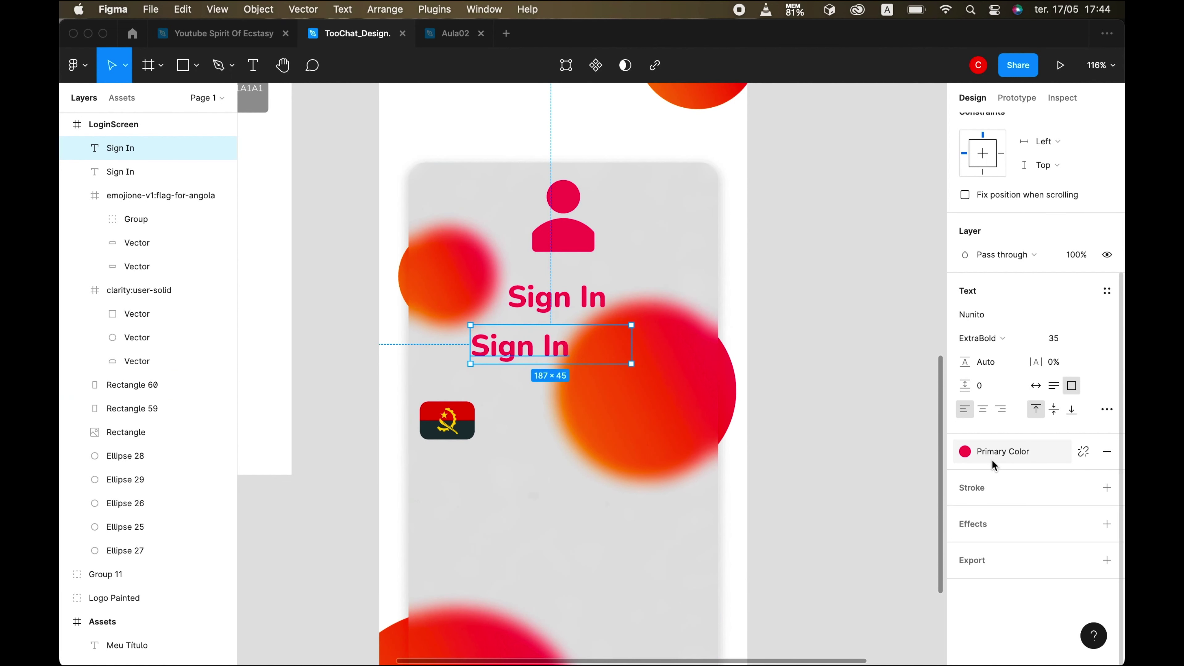
scroll(993, 465, "up", 5)
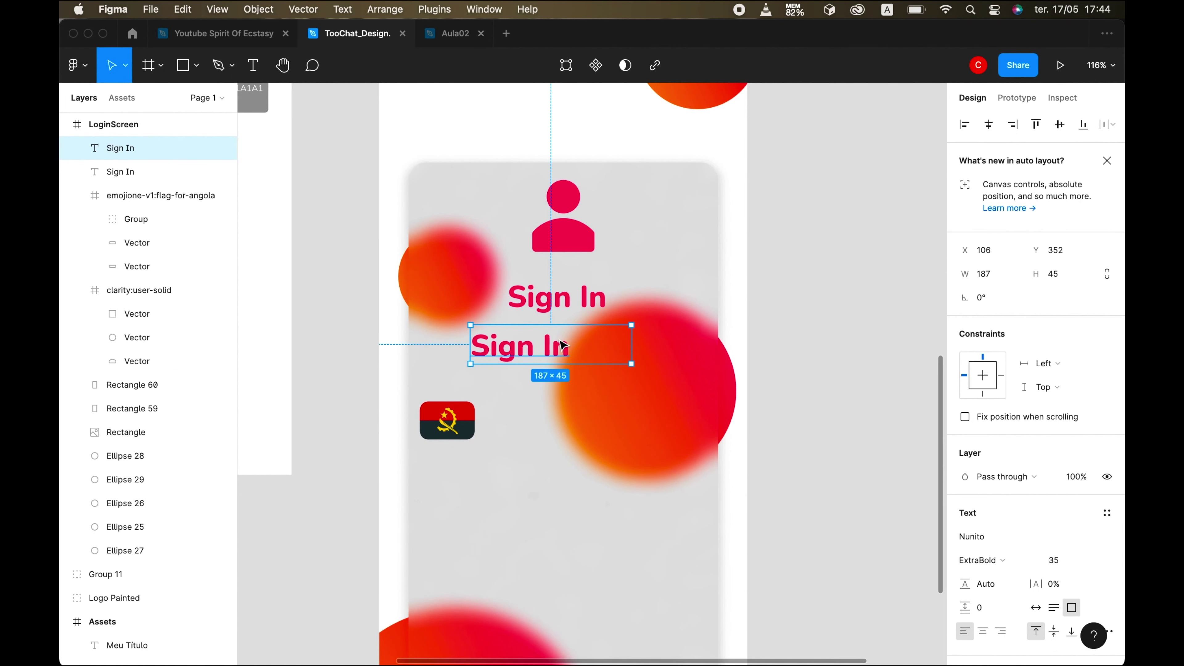
- Retype the copied text as 'Enter you phone number'
key("Return")
left_click(745, 627)
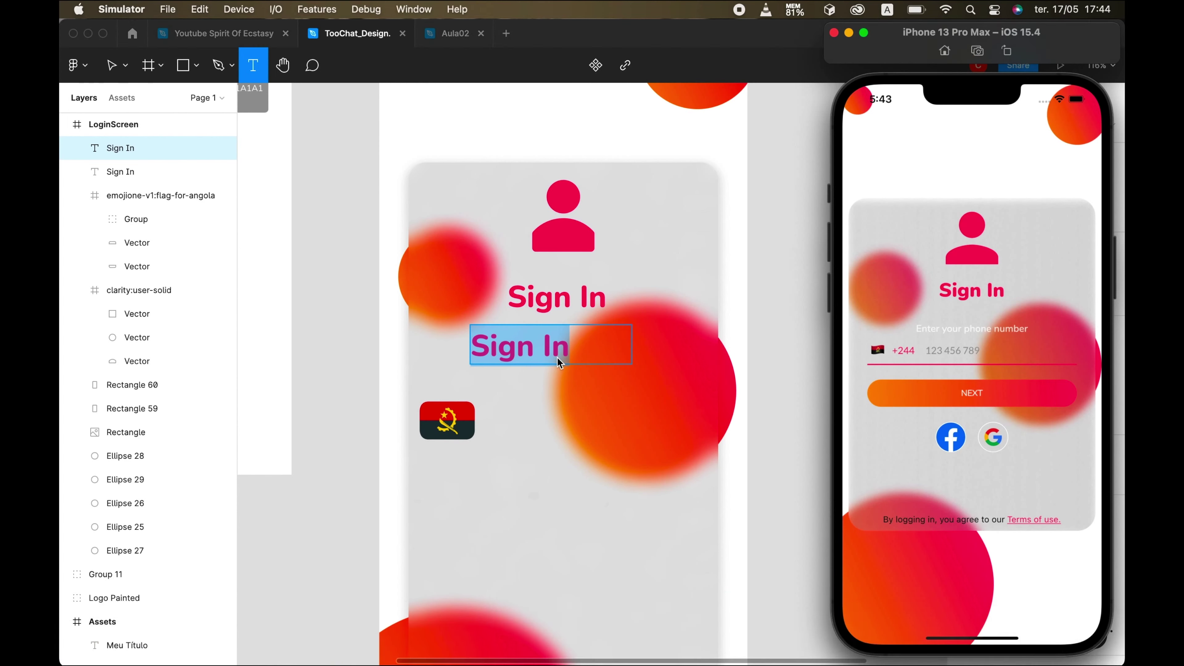
left_click(555, 354)
double_click(552, 346)
key("super+a")
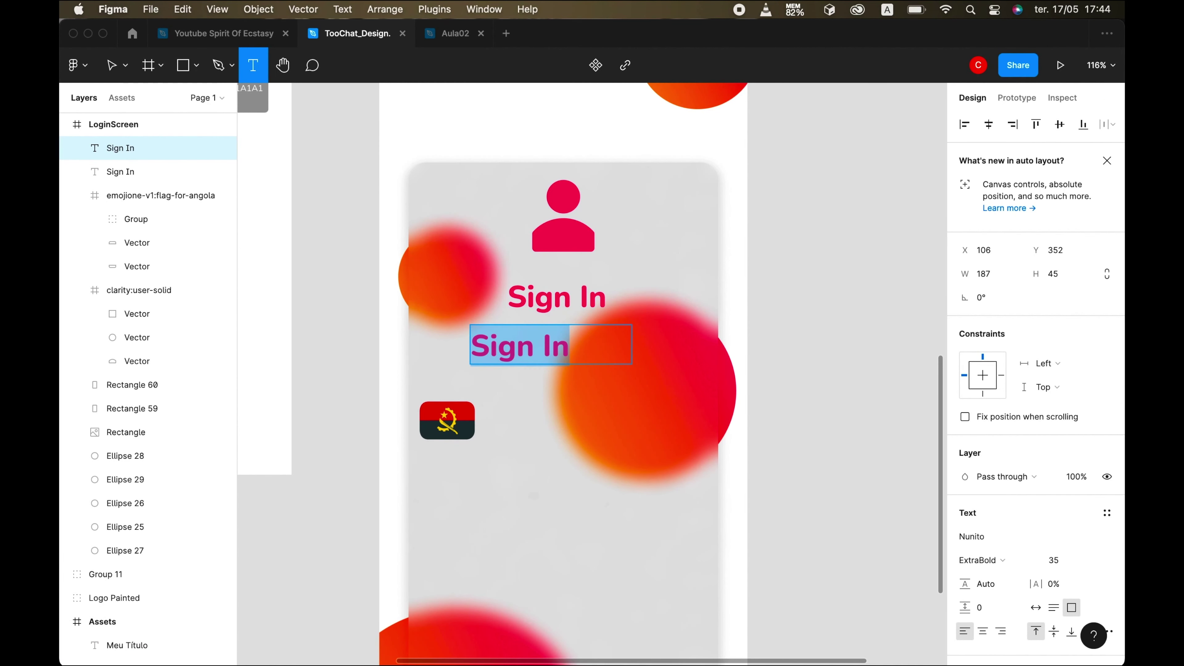
type("Enter you f")
left_click(751, 657)
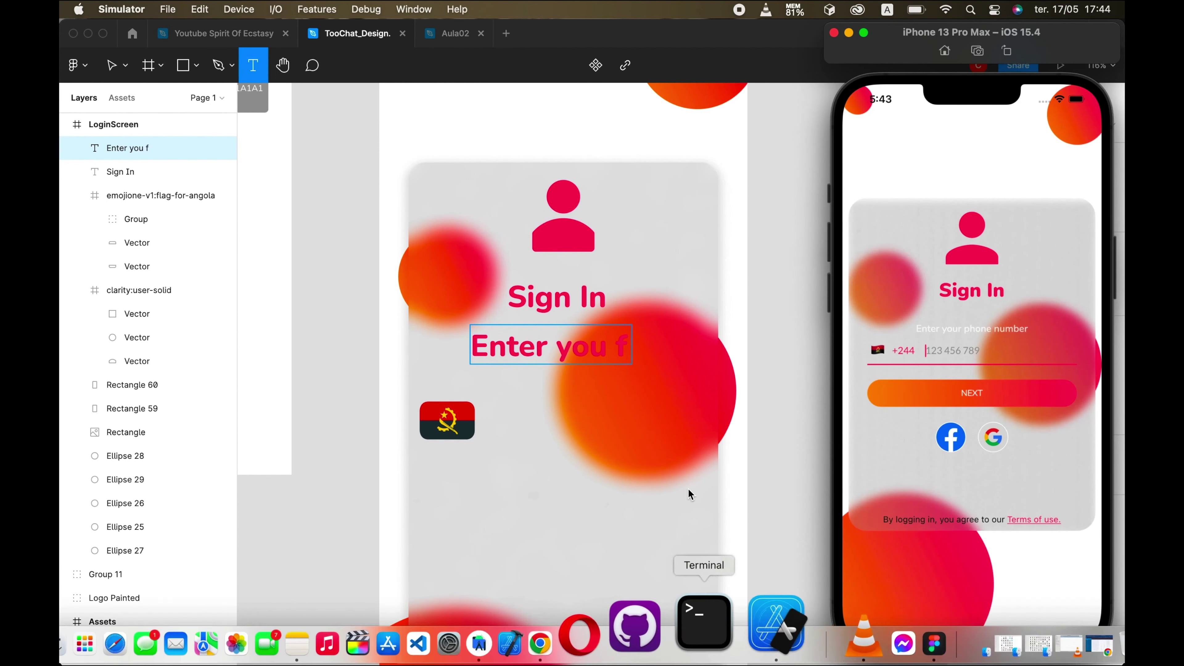
left_click(627, 353)
type("phone")
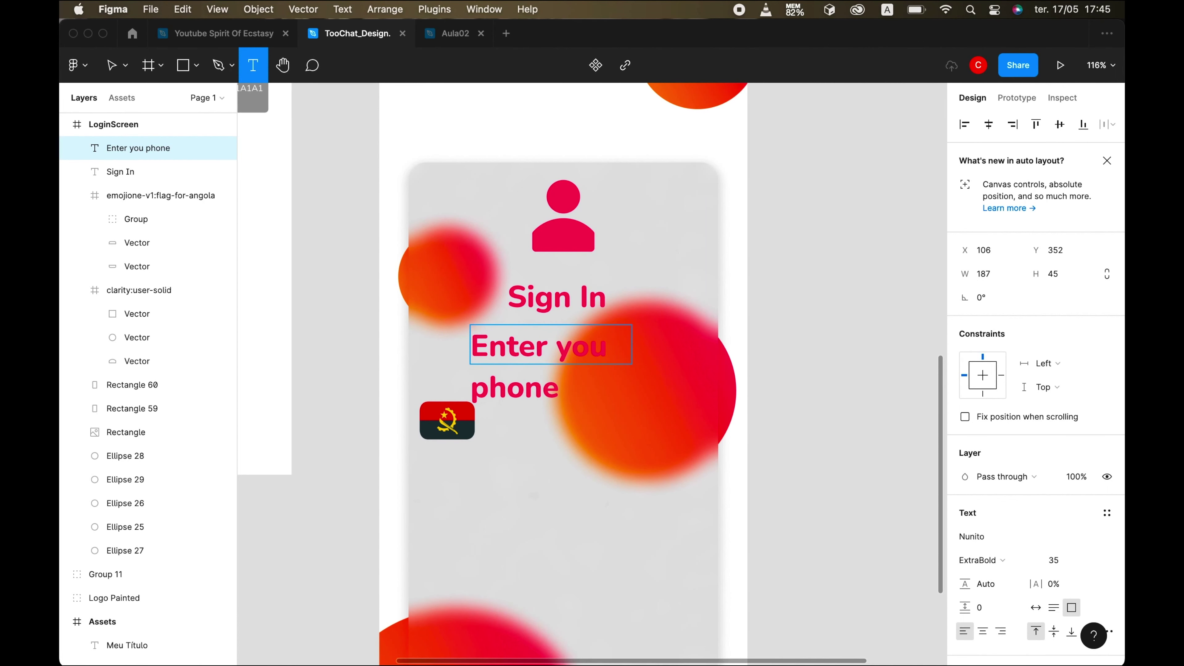
type(" number")
left_click_drag(479, 339, 585, 439)
- Set the label to Regular weight with a white FFFFFF fill instead of Primary Color
mouse_move(758, 657)
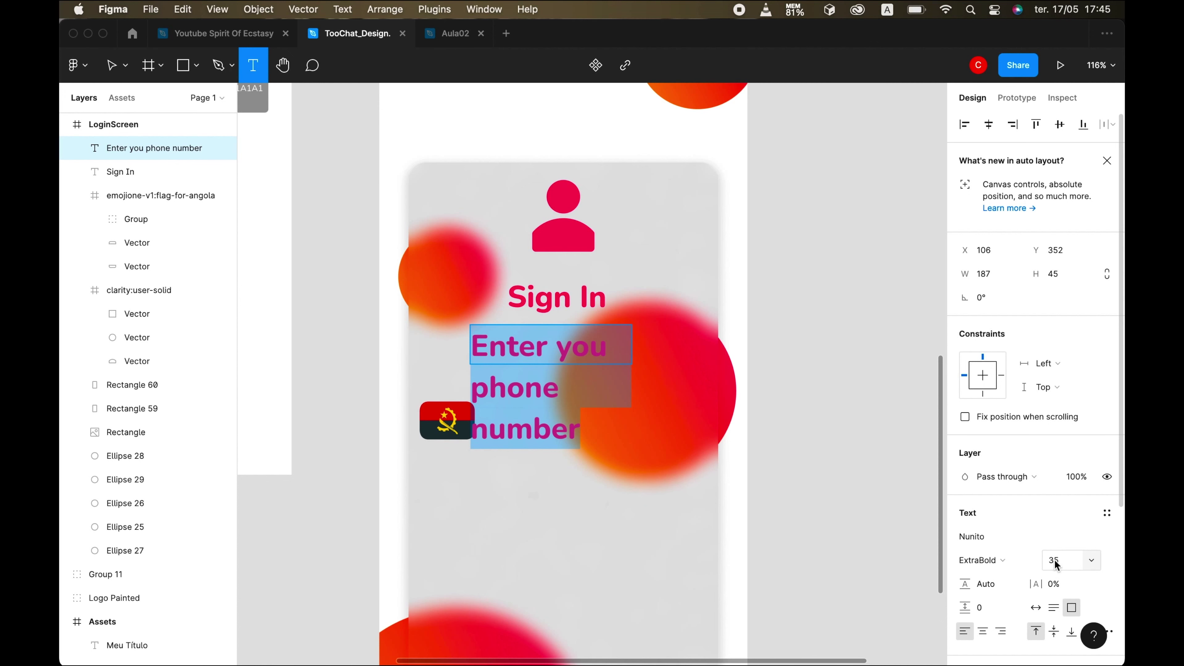
left_click(1003, 559)
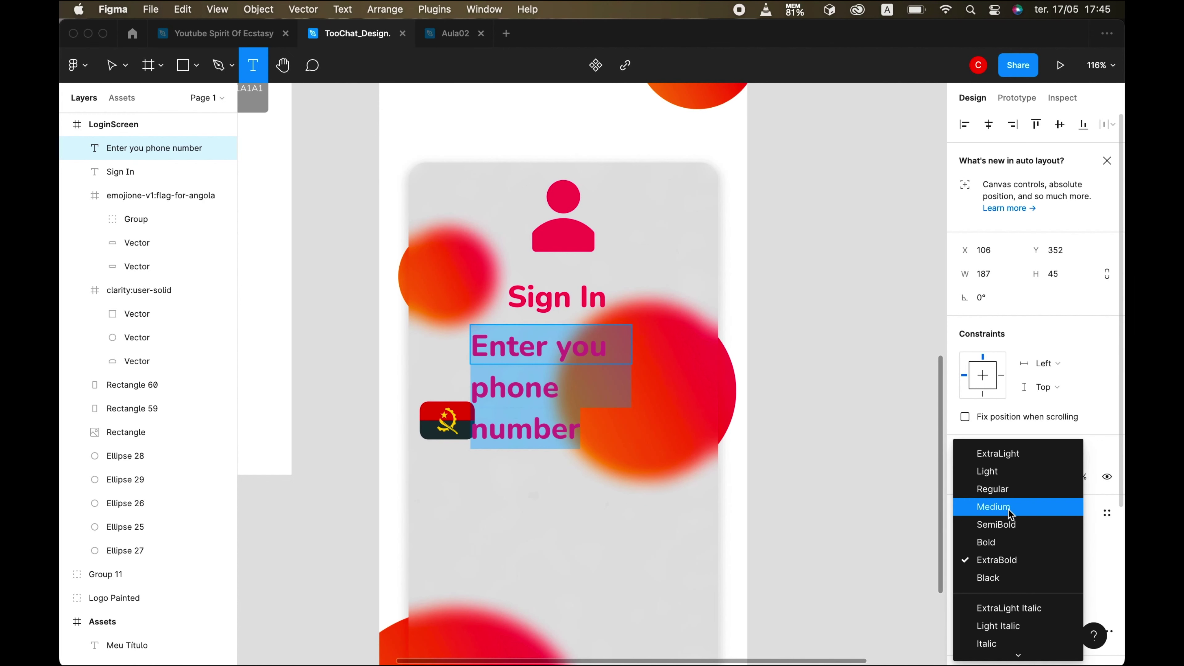
left_click(1009, 491)
scroll(1027, 583, "down", 3)
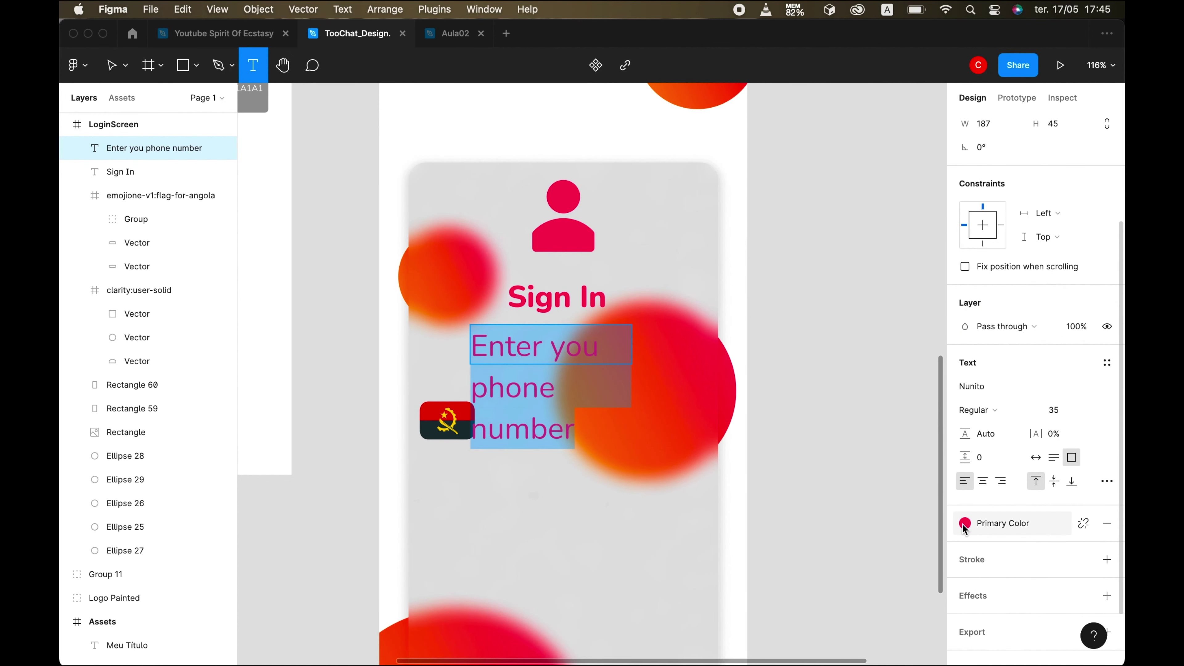
left_click(1083, 523)
left_click(965, 547)
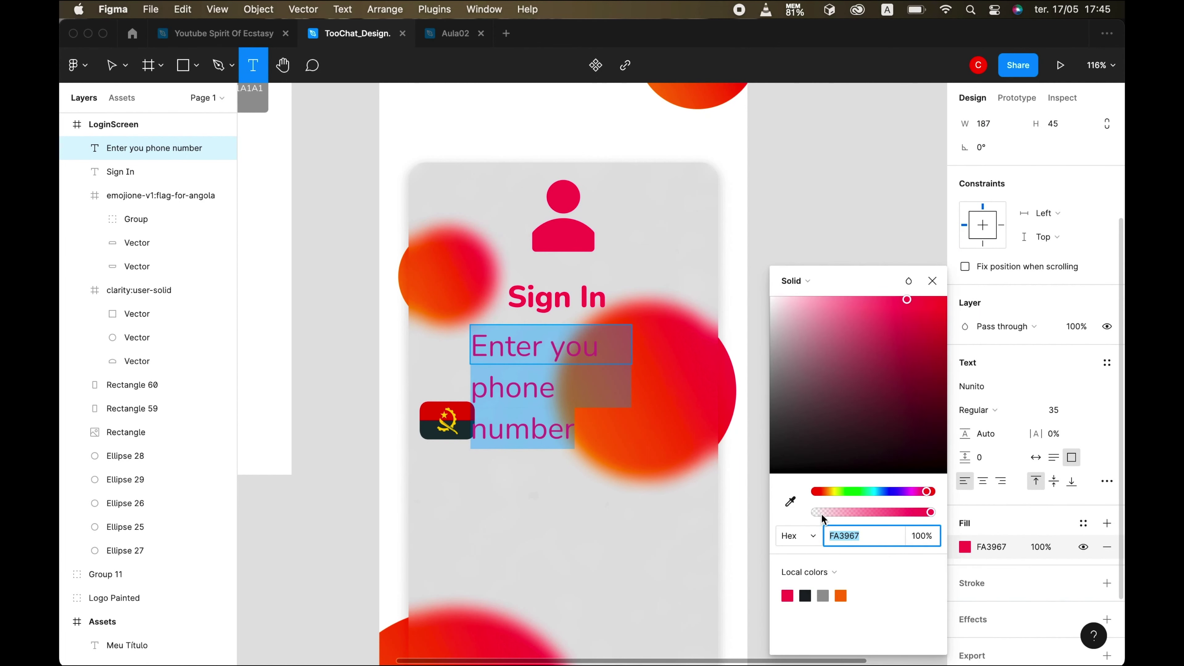
type("ffffff")
key("Return")
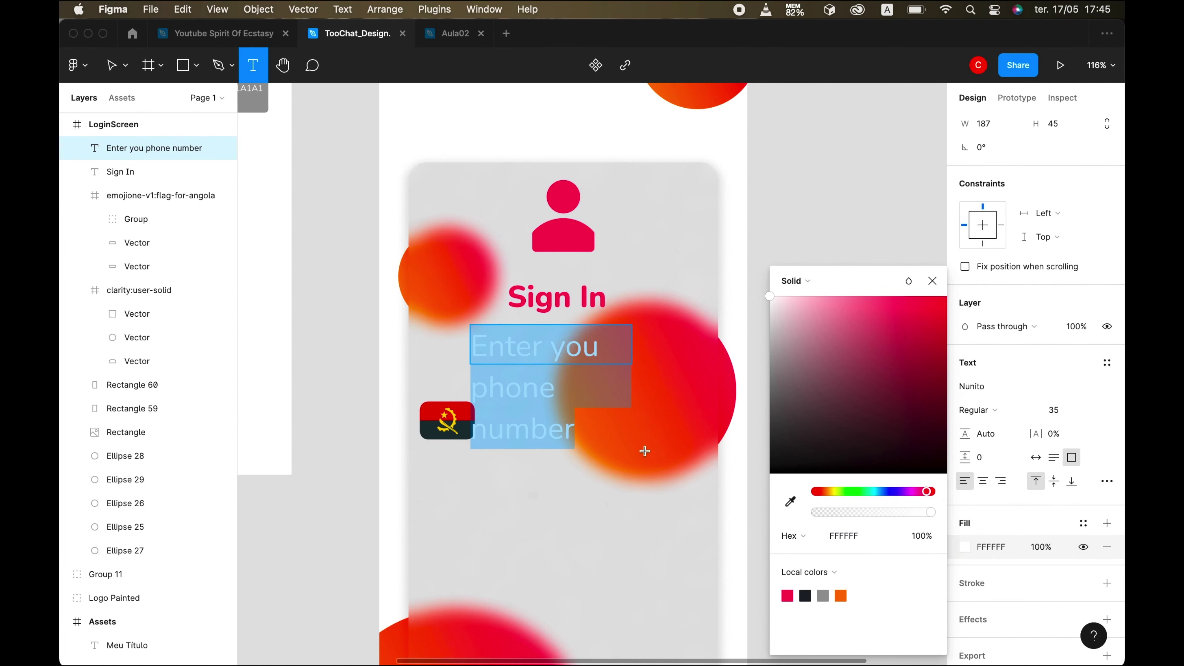
- Set the label's font size to 14
left_click(1055, 411)
type("10")
key("Return")
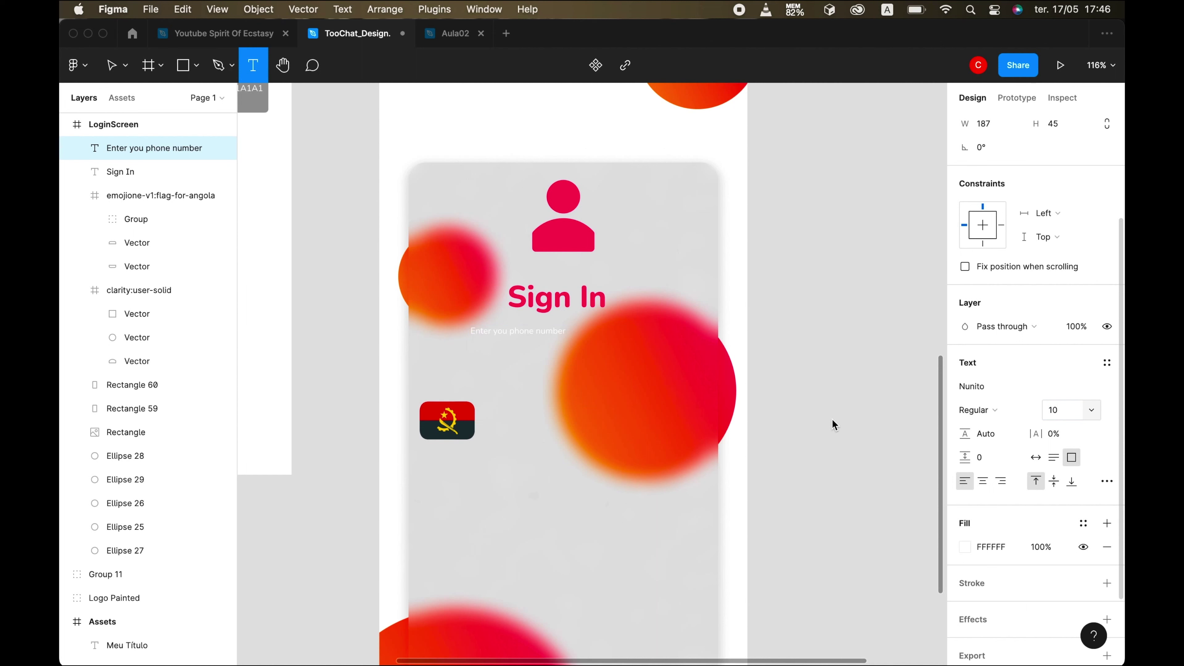
left_click(1059, 410)
type("14")
key("Return")
- Shrink the label's box height and centre it under the Sign In heading
triple_click(537, 333)
left_click_drag(551, 364, 550, 340)
left_click(550, 345)
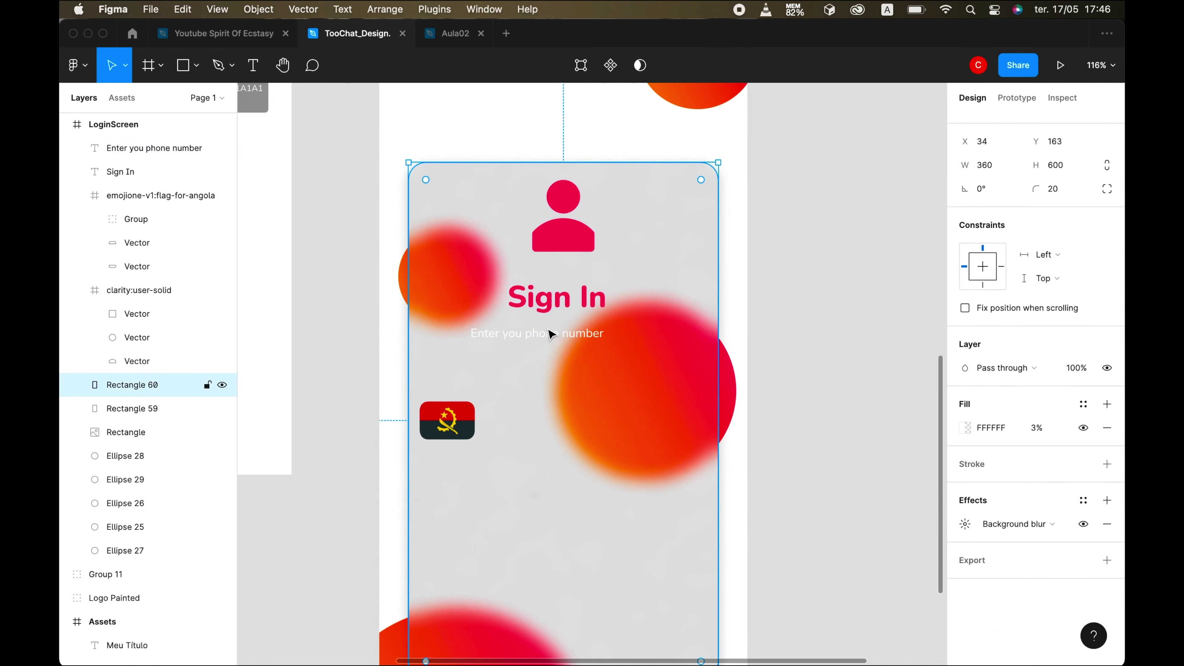
left_click(551, 334)
mouse_move(623, 333)
left_mouse_down()
mouse_move(612, 332)
mouse_move(656, 344)
mouse_move(638, 342)
left_mouse_up()
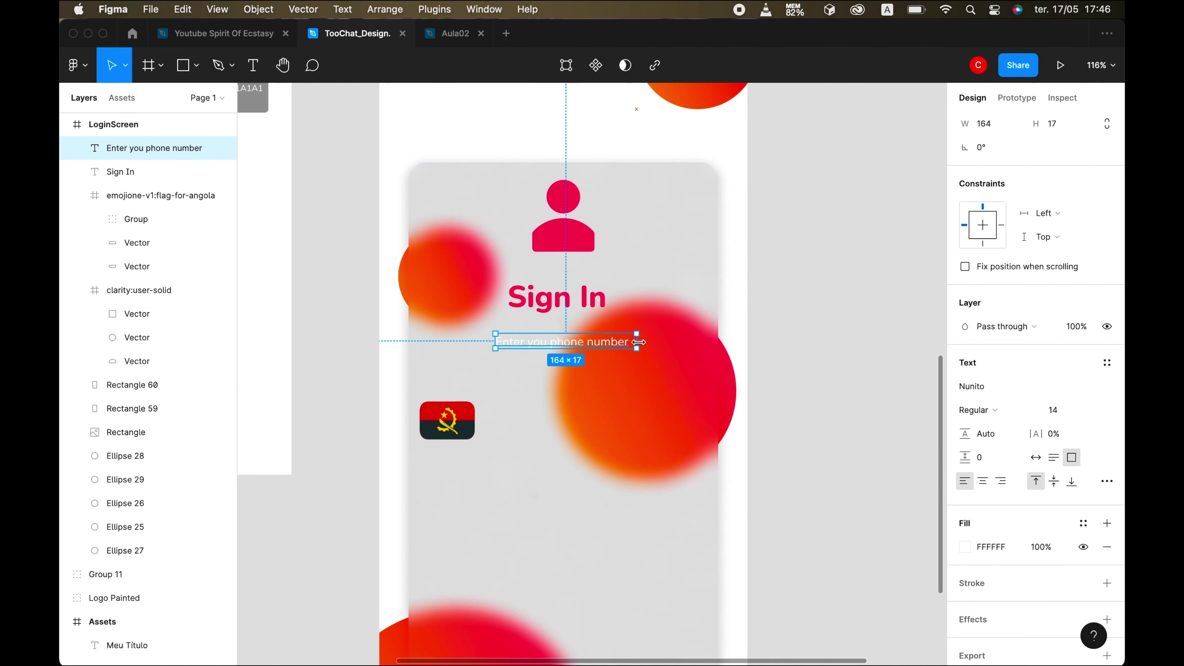
- Select the translucent card and compare the design against the phone simulator
left_click(420, 317, "shift")
left_click(621, 542)
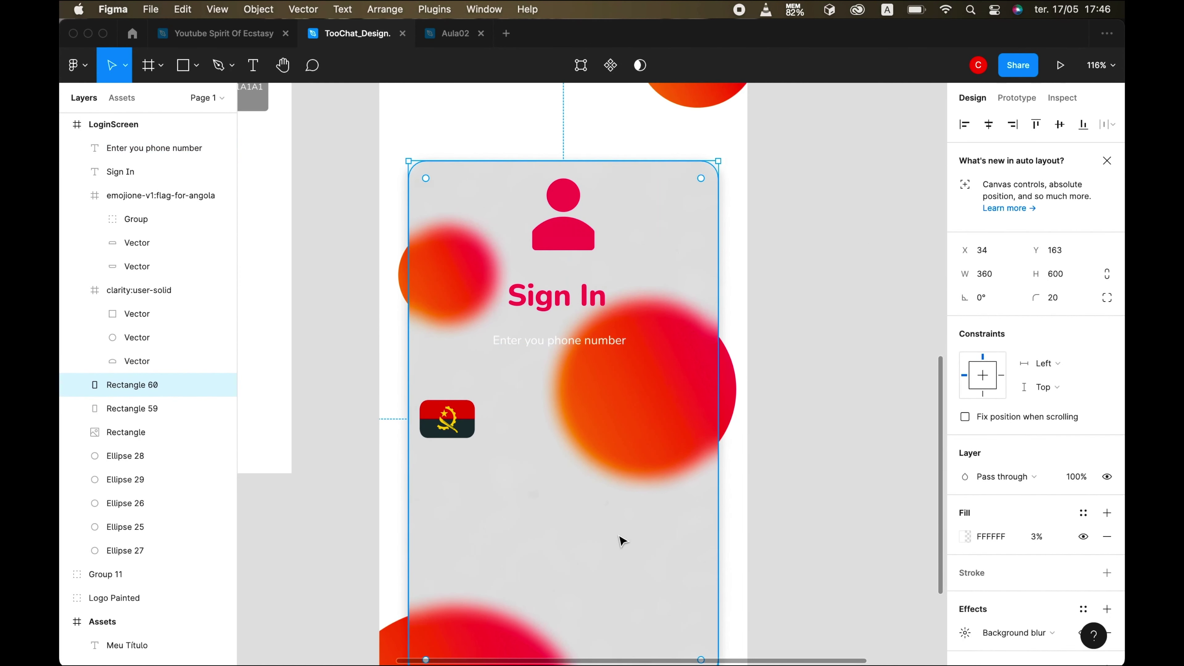
scroll(622, 541, "down", 3)
scroll(622, 541, "down", 3)
left_click(759, 627)
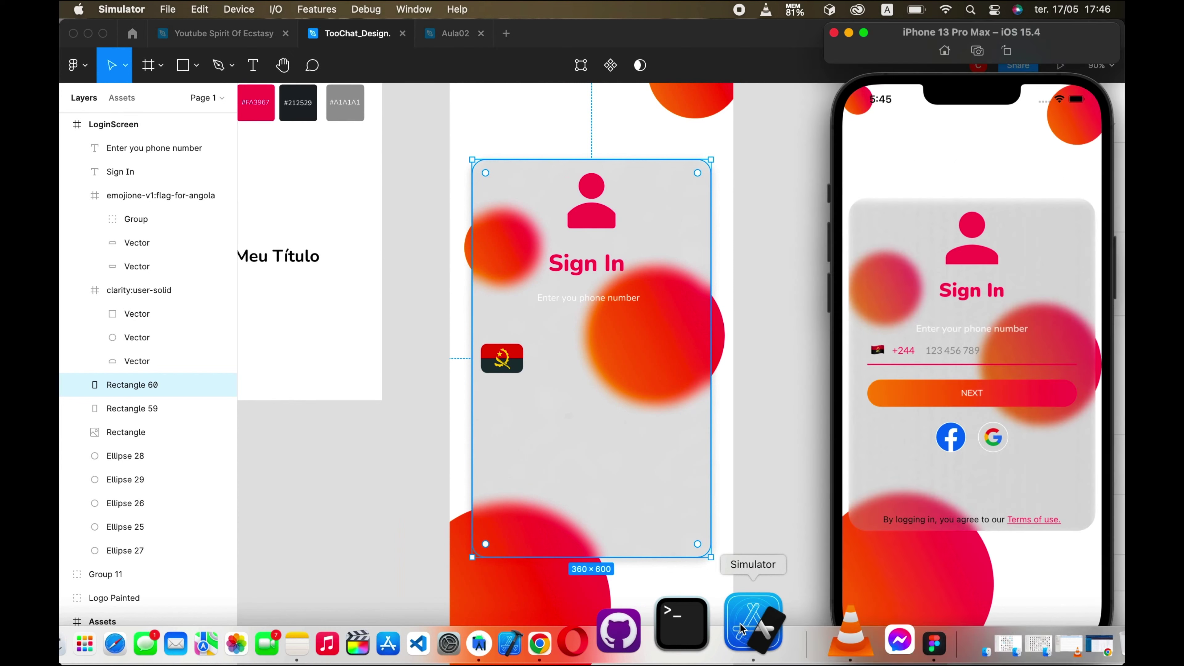
left_click(849, 34)
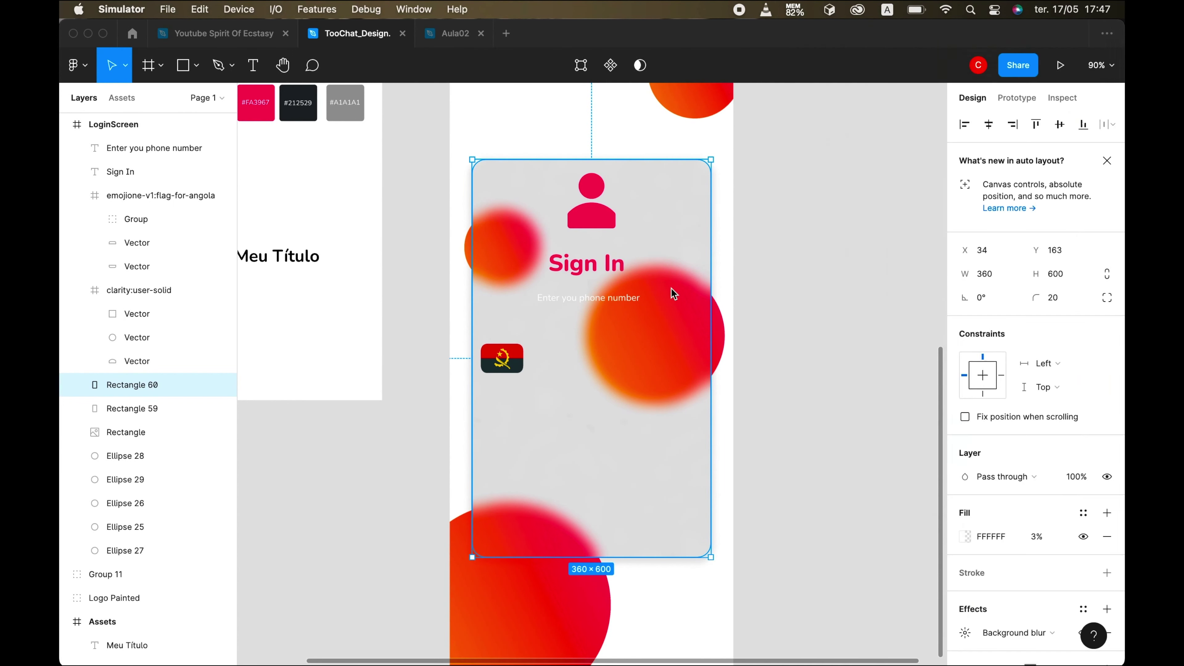
scroll(624, 443, "up", 3)
left_click(625, 443)
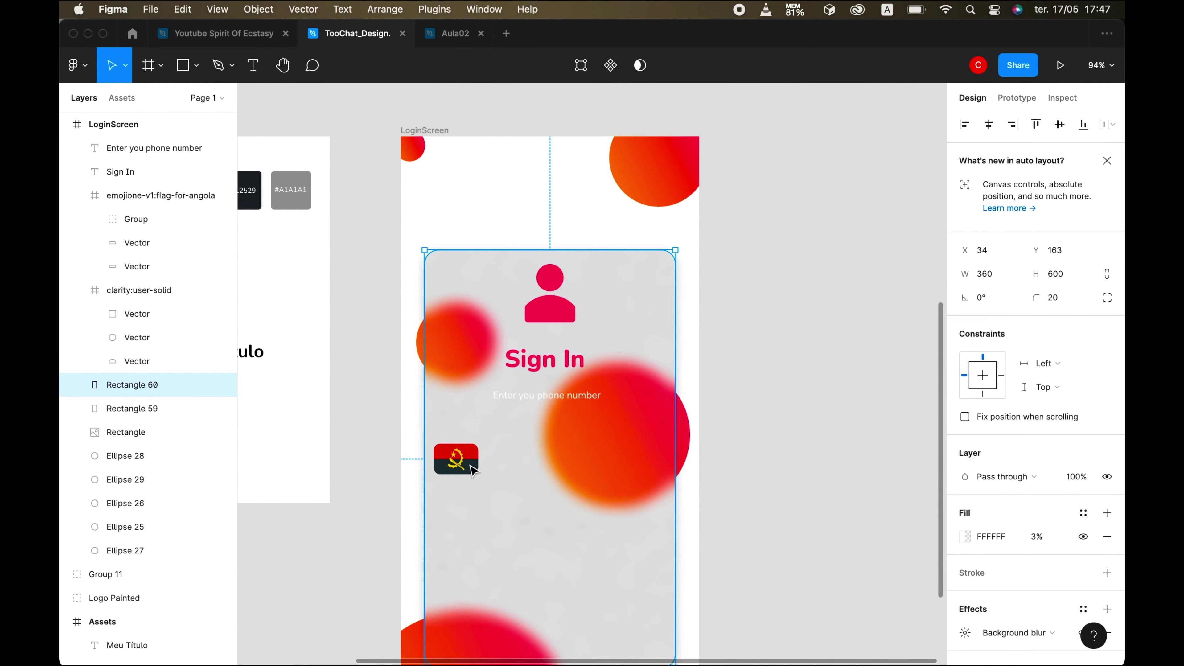
- Select the Angola flag frame and set its width to 30, making it 30×30
double_click(456, 466)
left_click(454, 440)
left_click(166, 196)
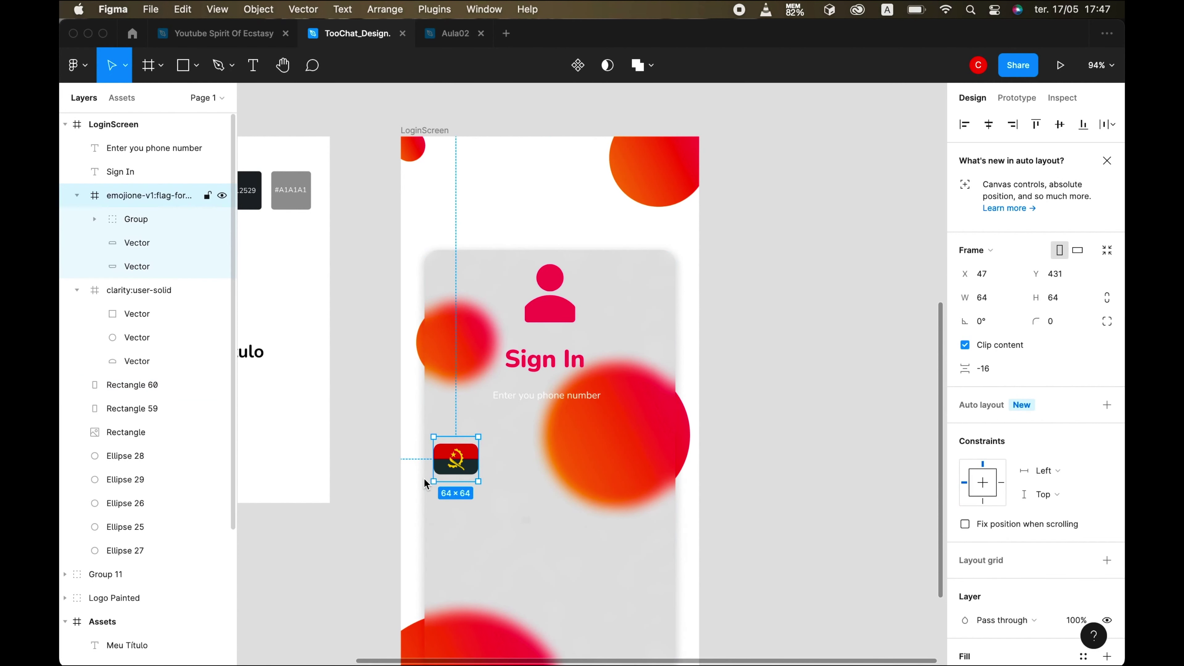
left_click(991, 301)
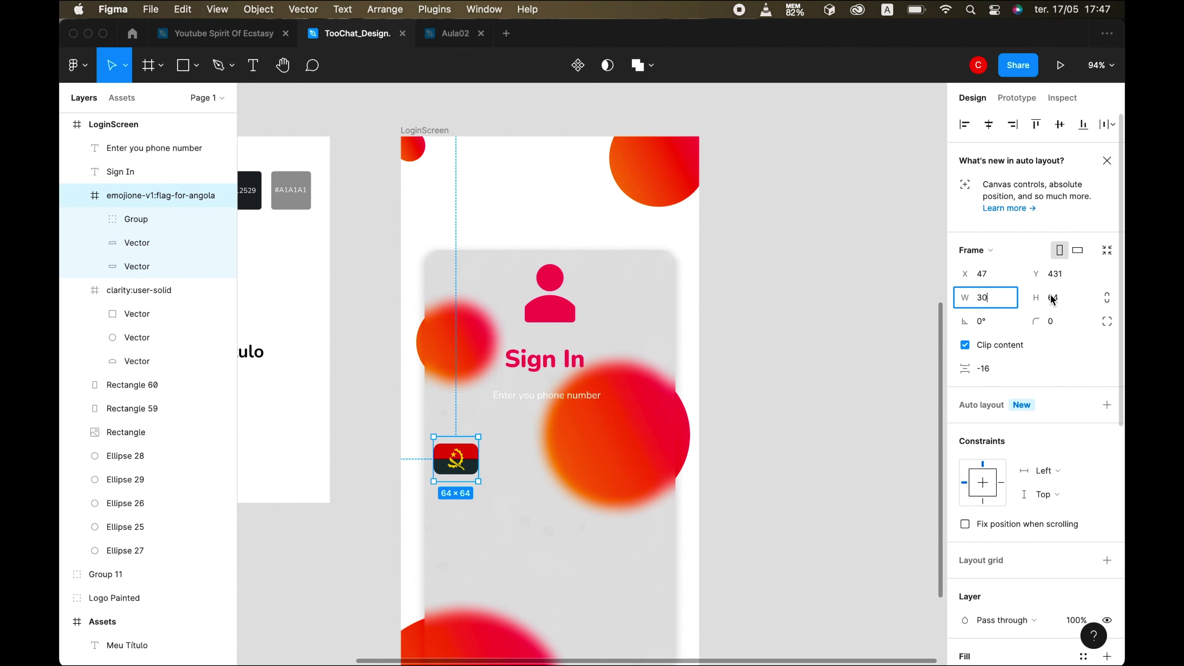
type("30")
key("Tab")
left_click(503, 550)
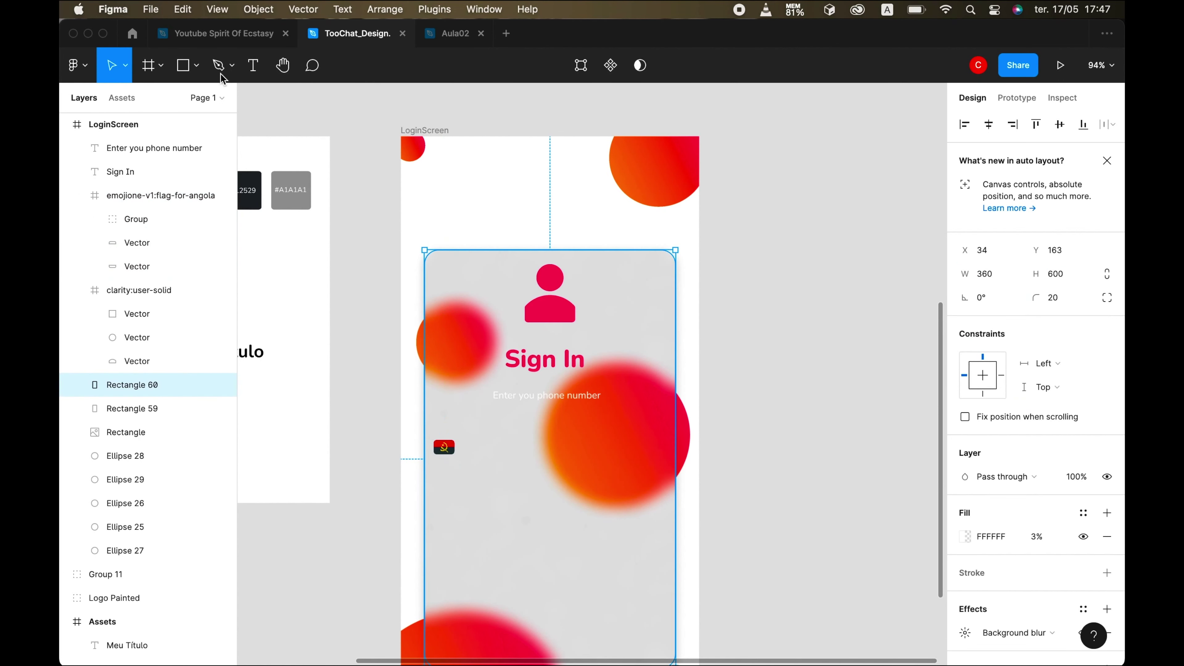
- Draw a straight horizontal underline across the card below the Angola flag
left_click(194, 66)
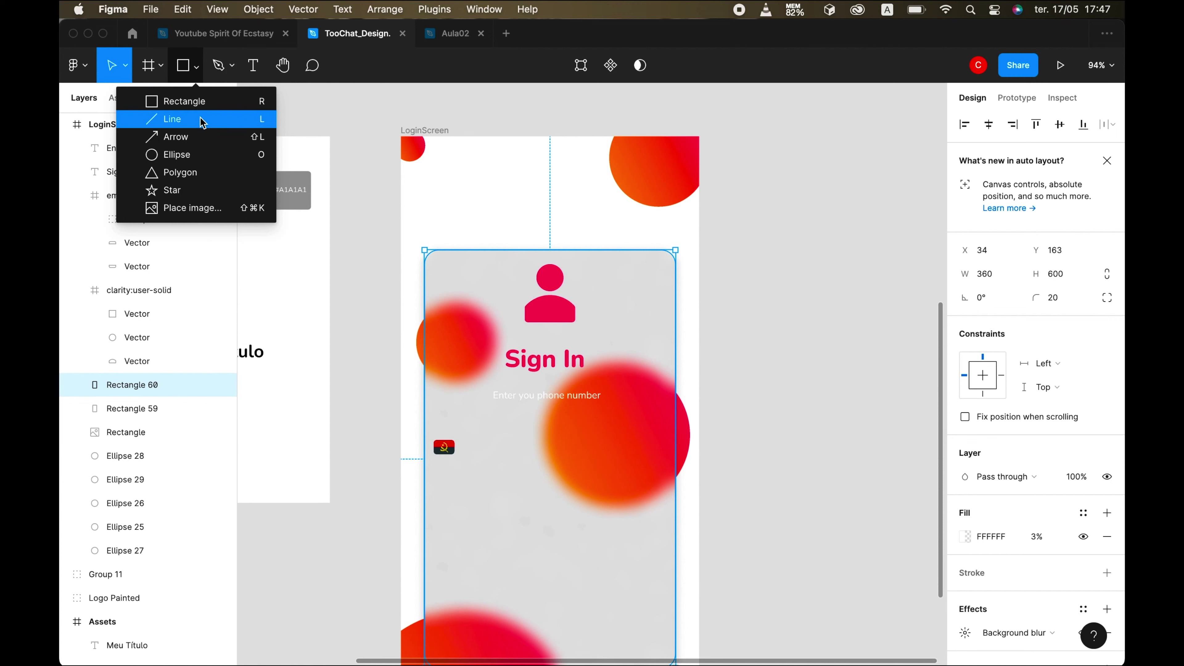
key("l")
left_click_drag(440, 459, 636, 463)
left_click(446, 443)
left_click(592, 462)
scroll(592, 466, "up", 5)
scroll(618, 467, "down", 2)
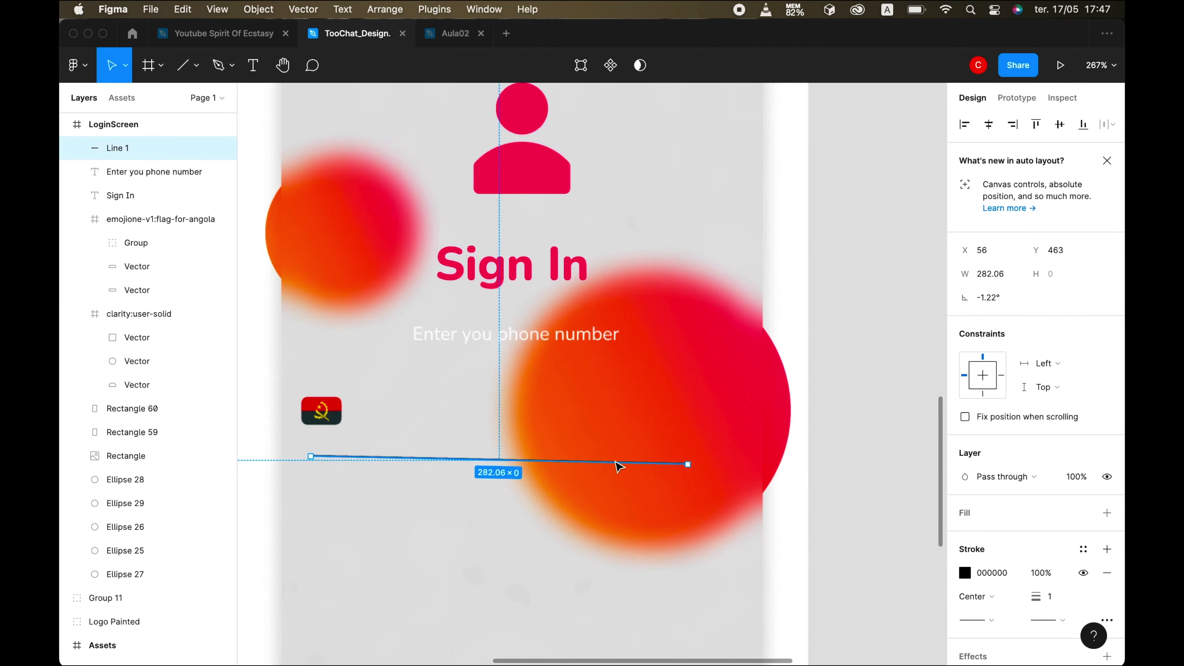
scroll(619, 466, "down", 5)
mouse_move(671, 454)
left_mouse_down()
mouse_move(671, 444)
mouse_move(674, 457)
left_mouse_up()
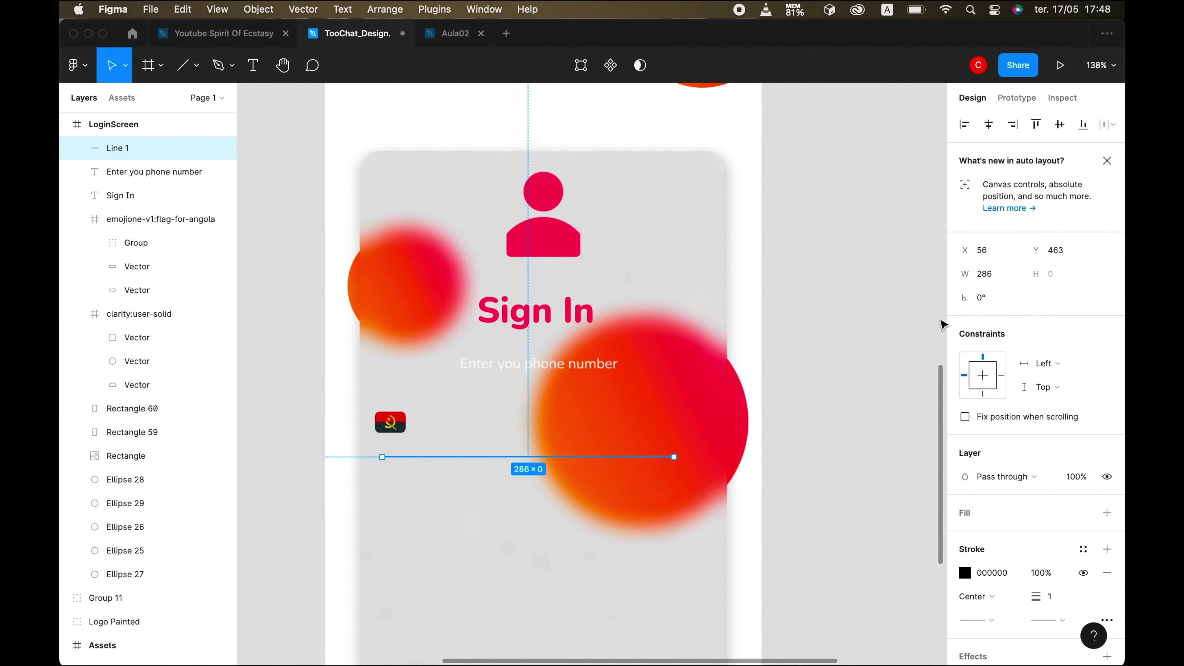
- Apply the Primary Color style to the underline's stroke, checking against the phone preview
left_click(1083, 550)
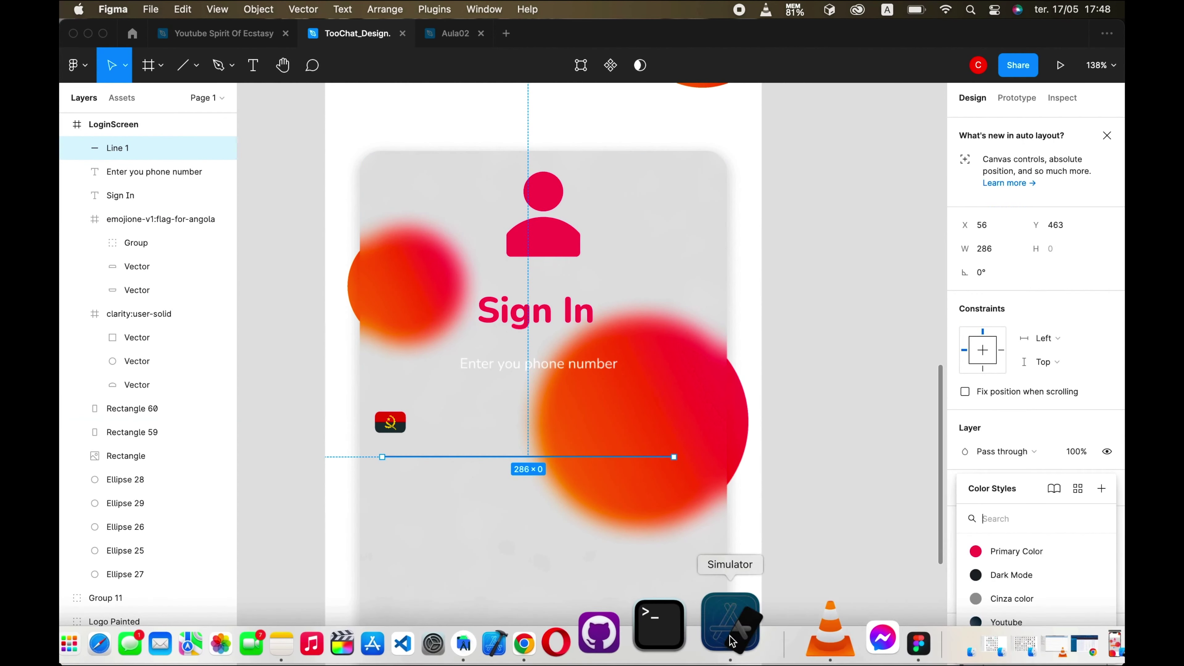
left_click(732, 642)
left_click(1012, 551)
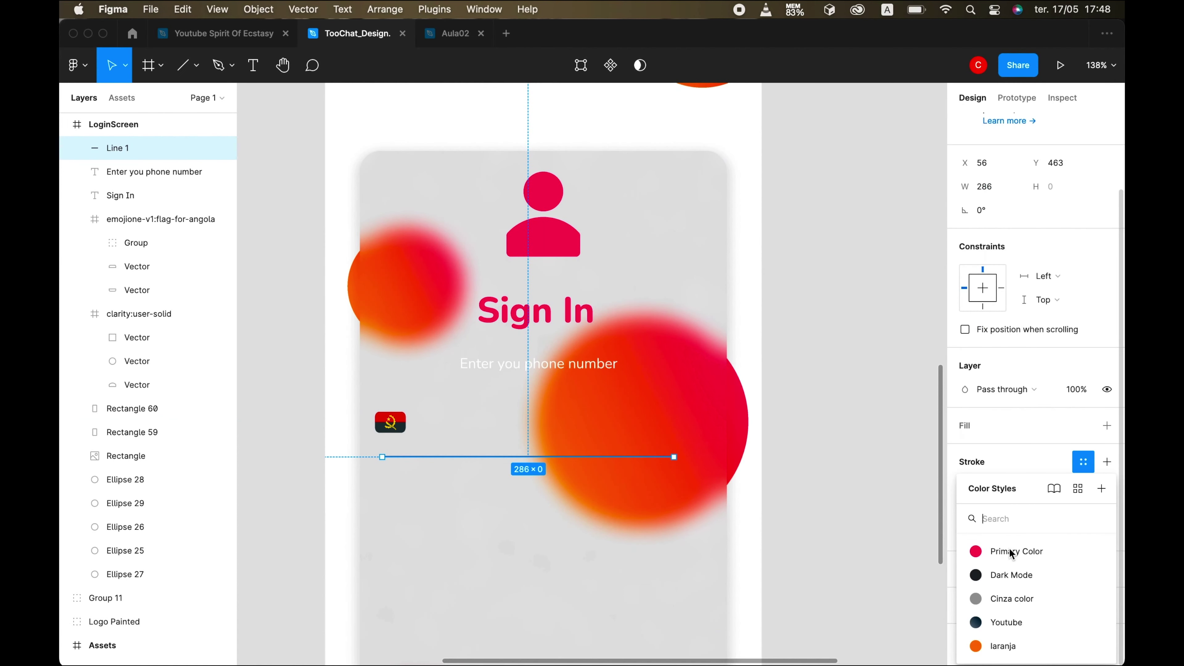
left_click(1011, 552)
left_click(732, 641)
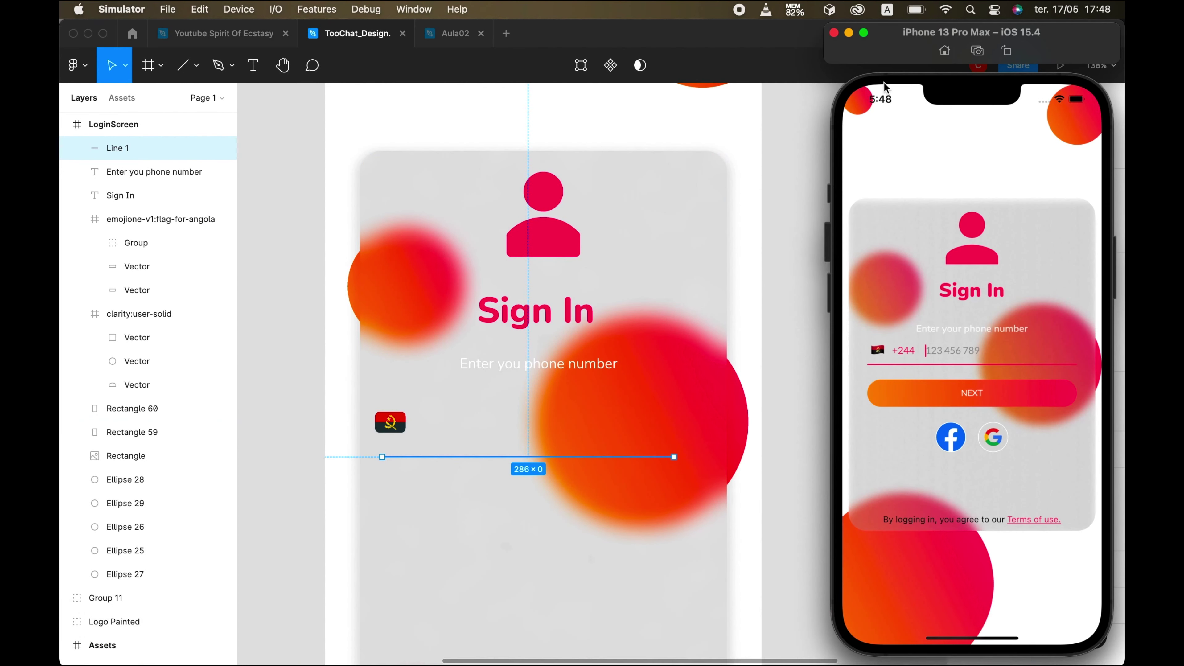
left_click(446, 458)
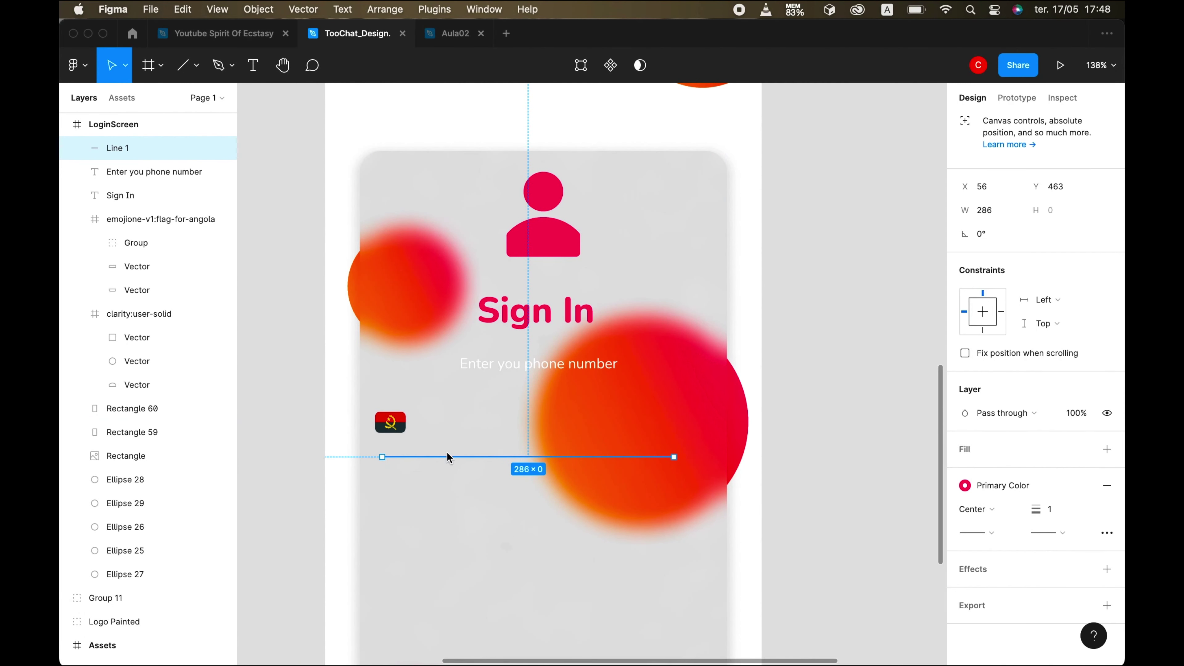
left_click(501, 537)
- Move the underline up just below the flag and extend it to 314 px
left_click(618, 457)
left_click_drag(668, 458, 668, 444)
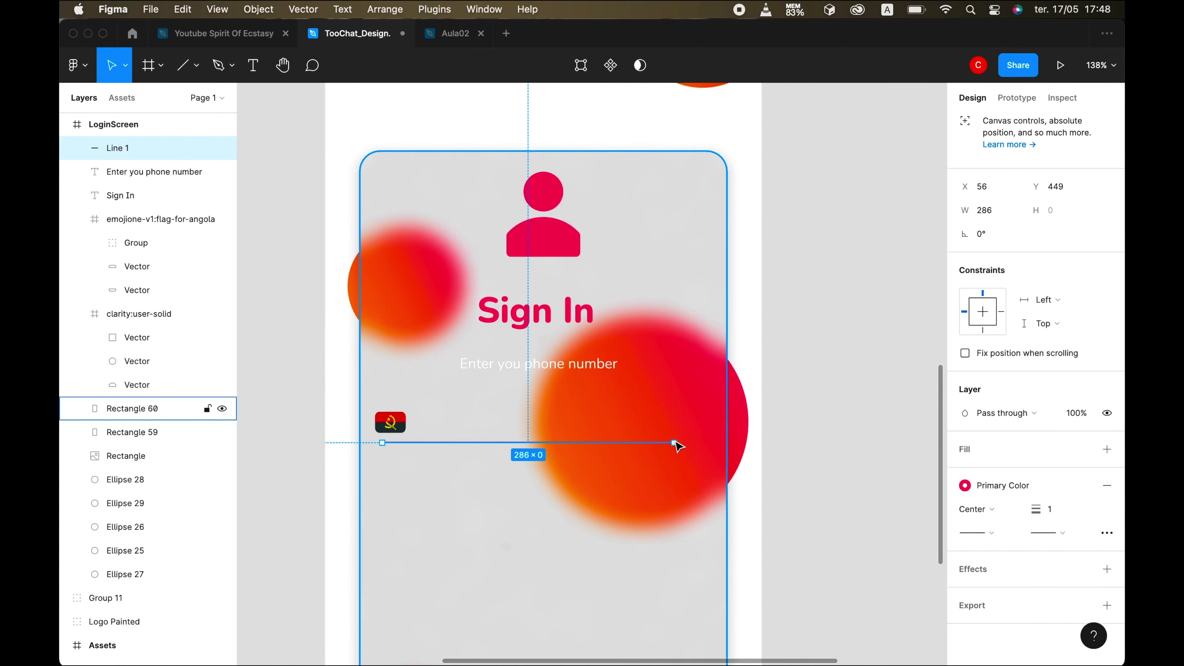
double_click(675, 443)
key("Escape")
left_click_drag(674, 443, 702, 443)
left_click(713, 419, "shift")
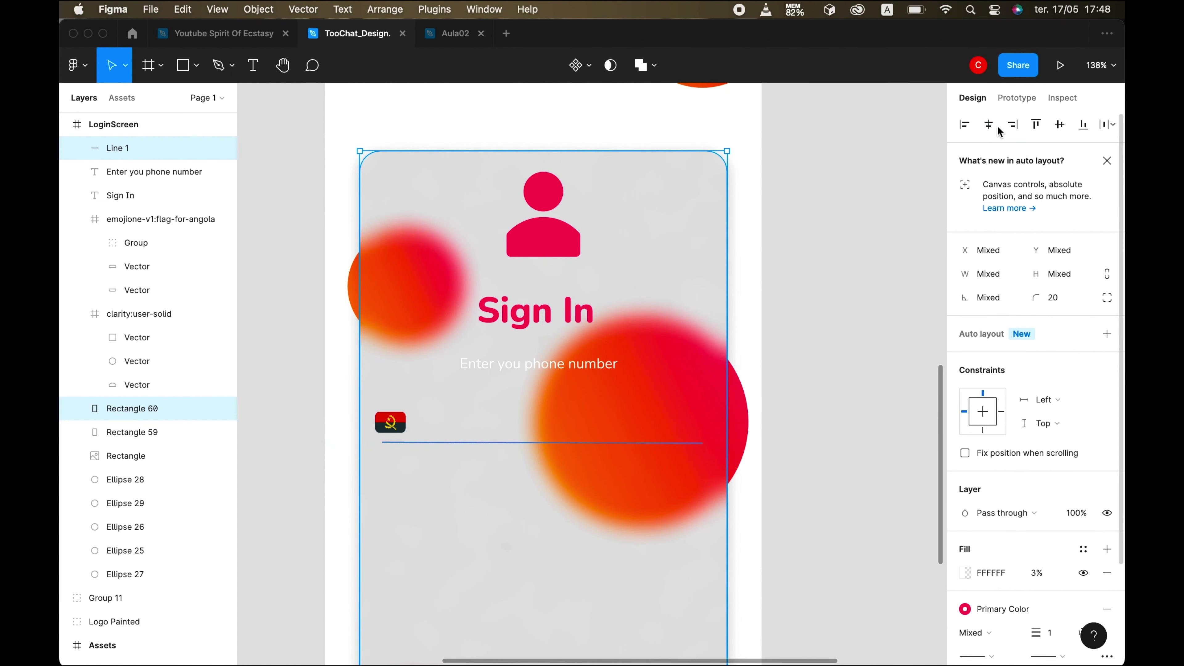
- Nudge the Angola flag right to align with the line's left end
left_click(391, 423)
key("shift+Right")
left_click(582, 561)
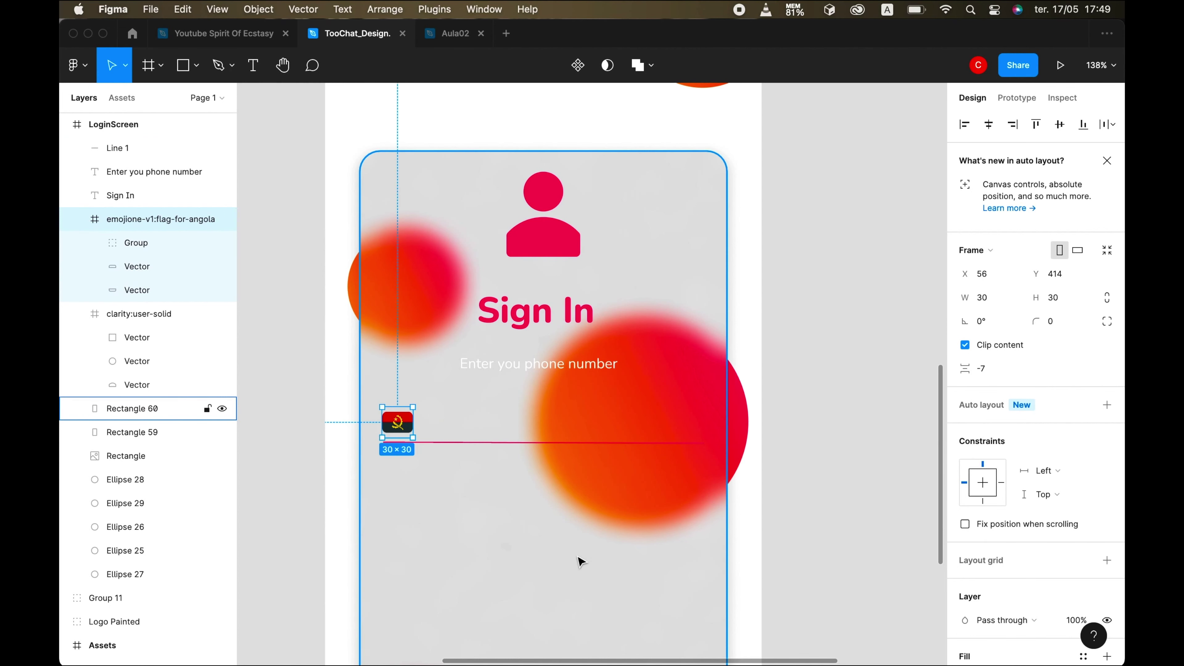
scroll(581, 561, "down", 10)
scroll(535, 464, "up", 3)
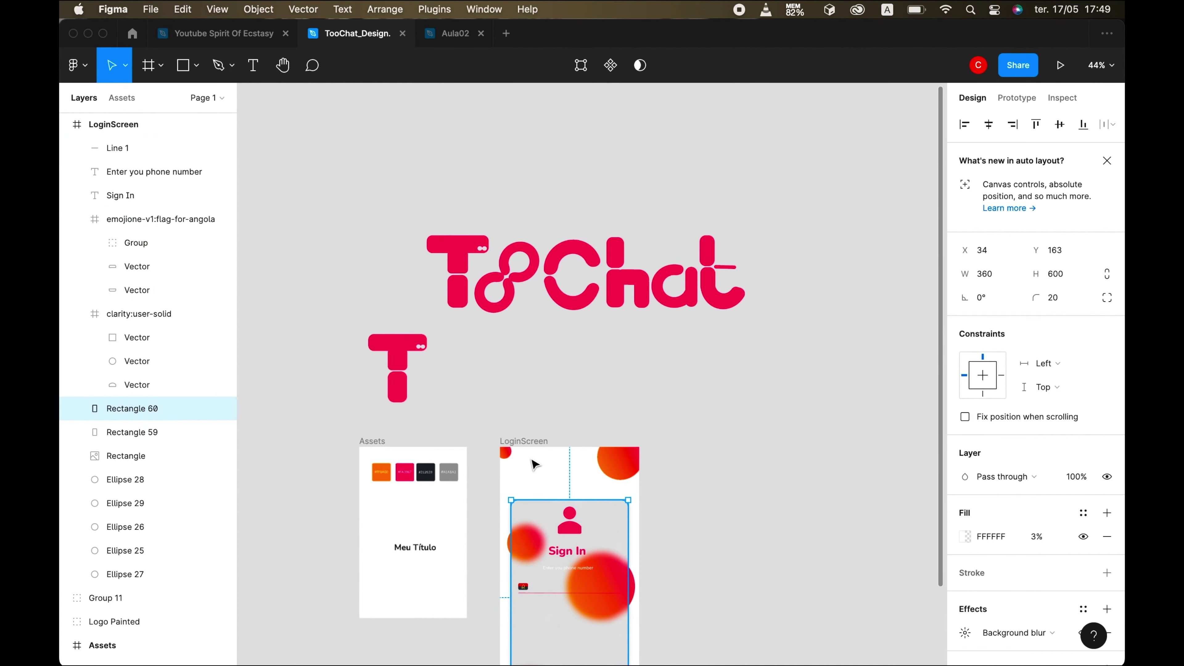
- Duplicate the phone-number prompt text and move the copy beside the Angola flag
left_click(535, 464)
scroll(534, 464, "down", 3)
scroll(535, 464, "up", 10)
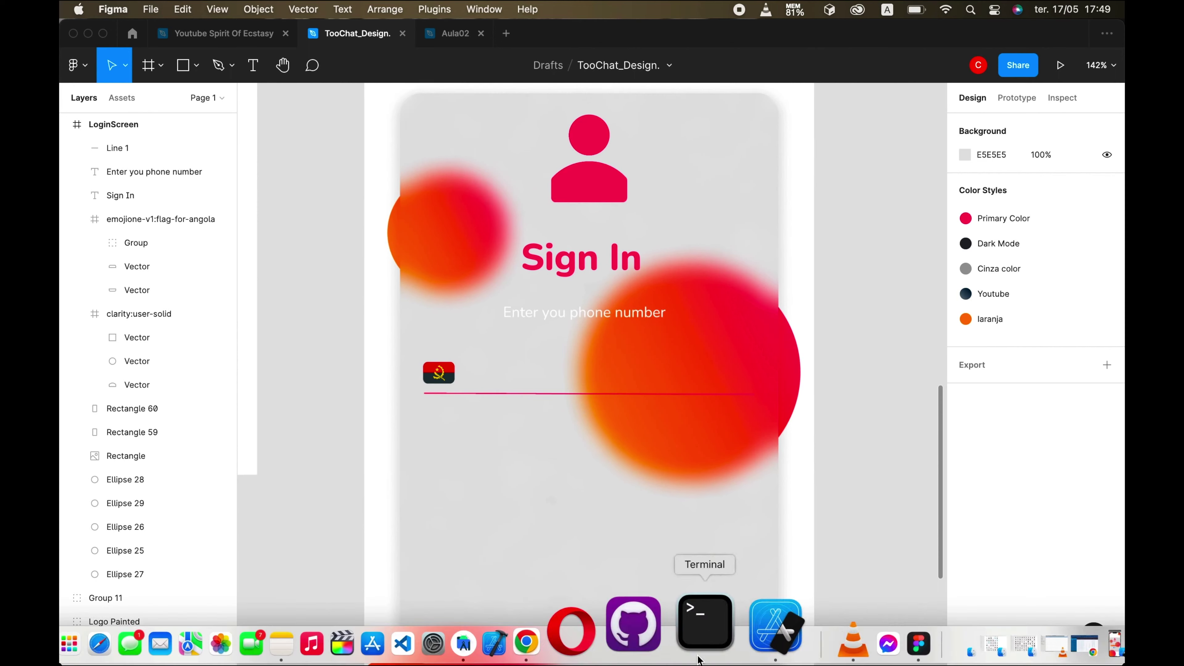
left_click(737, 625)
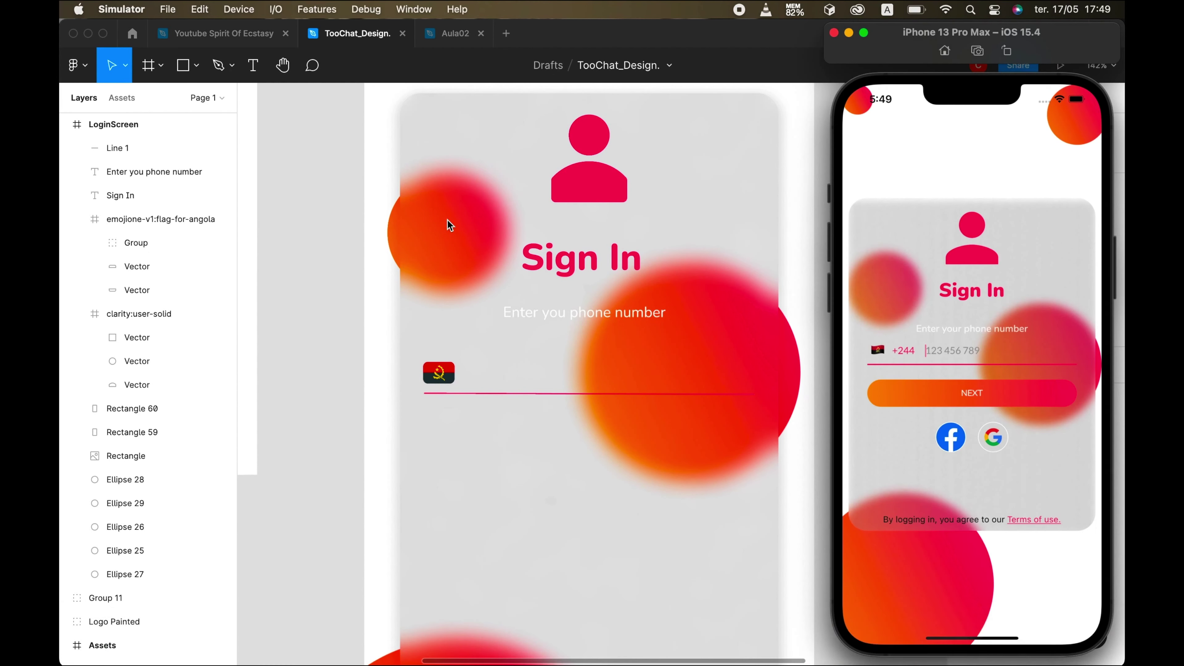
left_click(449, 225)
left_click(551, 322)
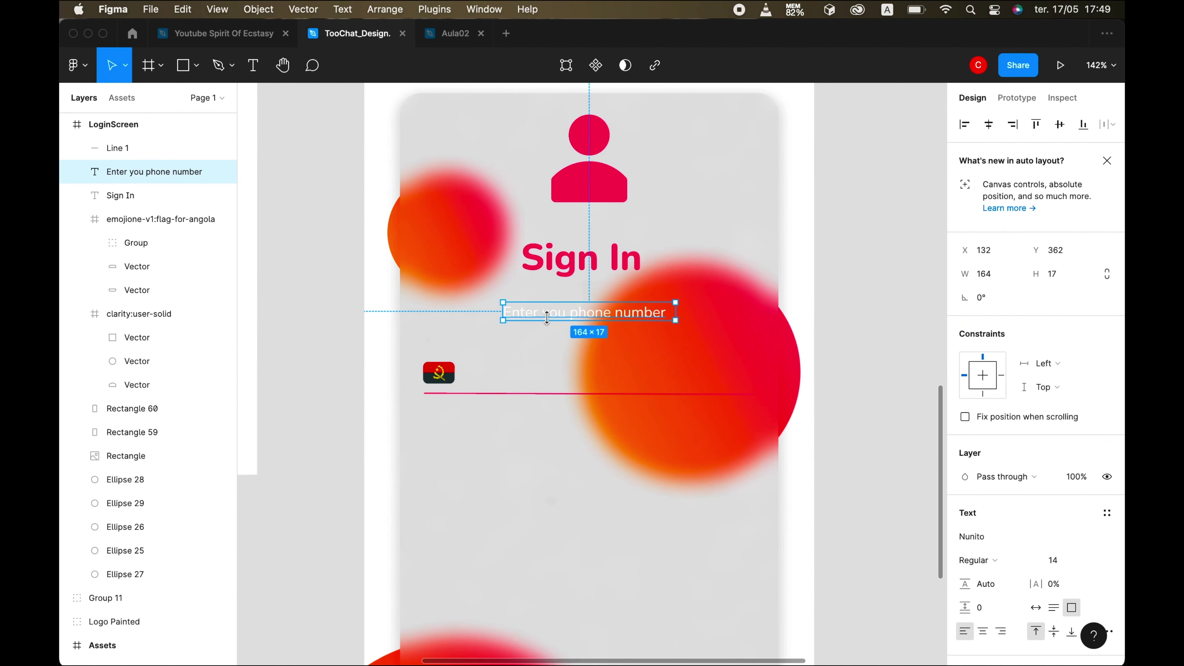
key("super+d")
left_click_drag(551, 322, 547, 378)
- Change the copy to '+244', colour it Primary Color, and shrink its text box
double_click(543, 373)
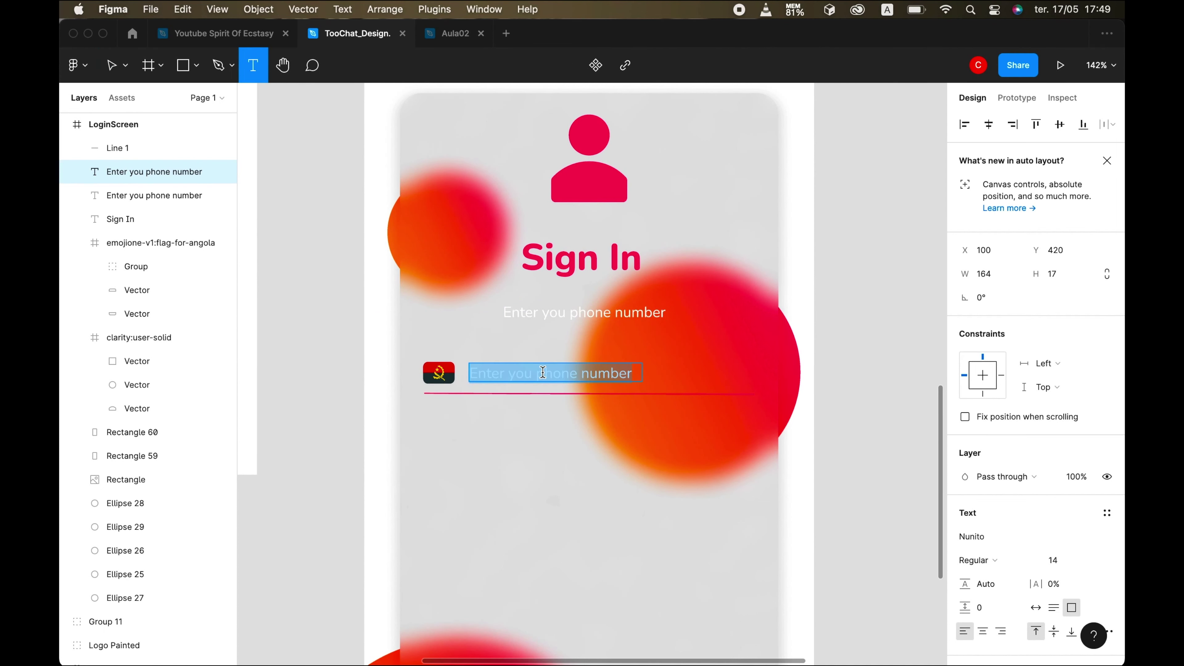
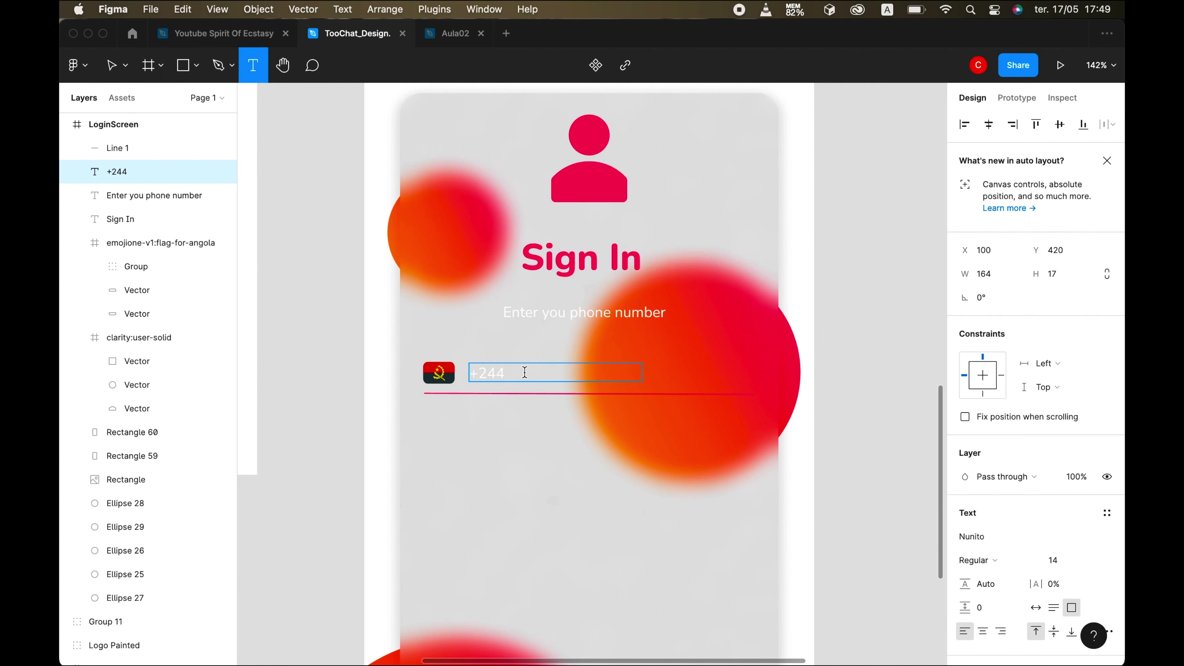
left_click_drag(524, 372, 469, 373)
scroll(1072, 536, "down", 5)
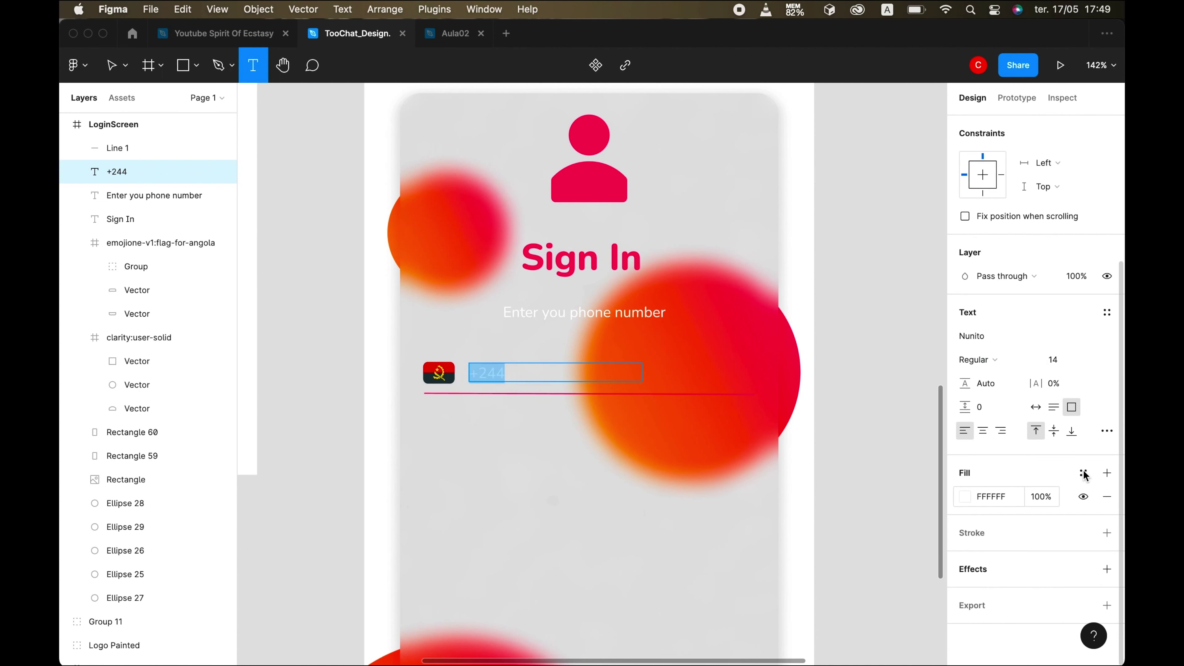
left_click(1084, 474)
key("Escape")
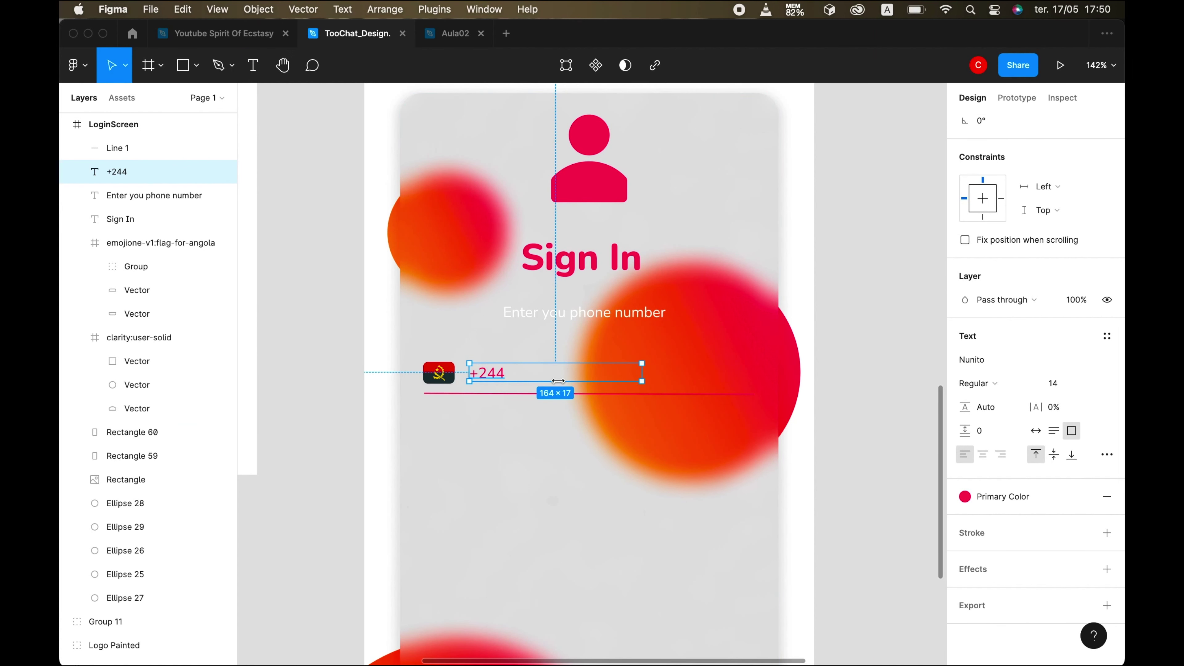
left_click_drag(642, 372, 507, 375)
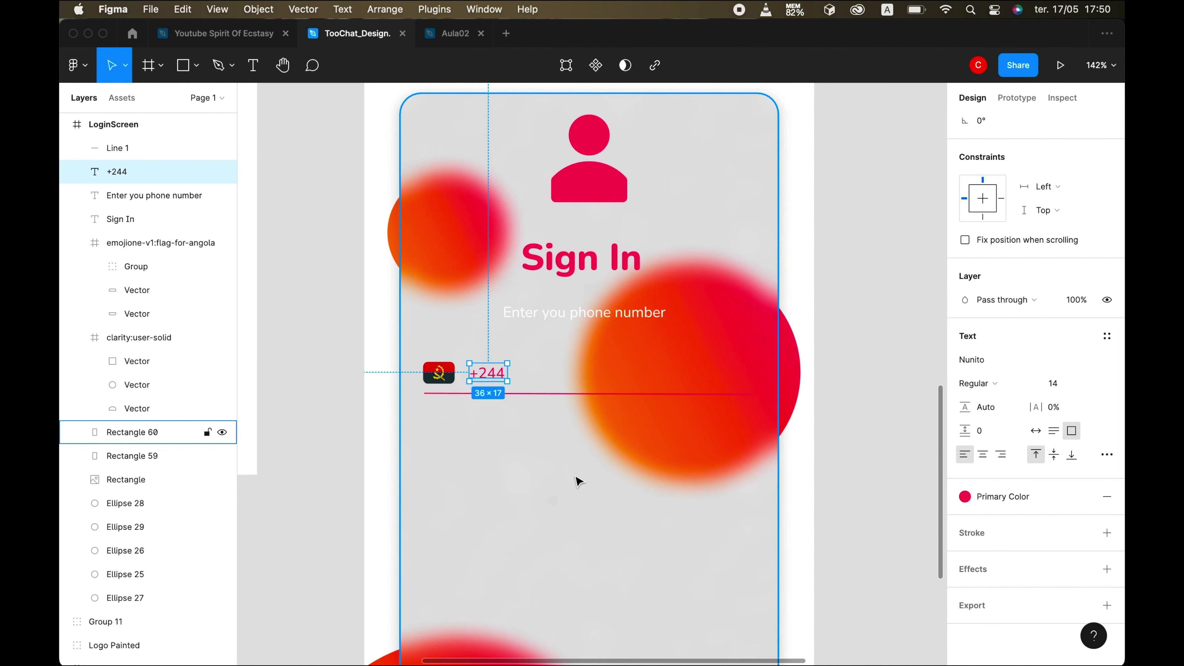
left_click(577, 479)
scroll(576, 479, "down", 3)
left_click(680, 637)
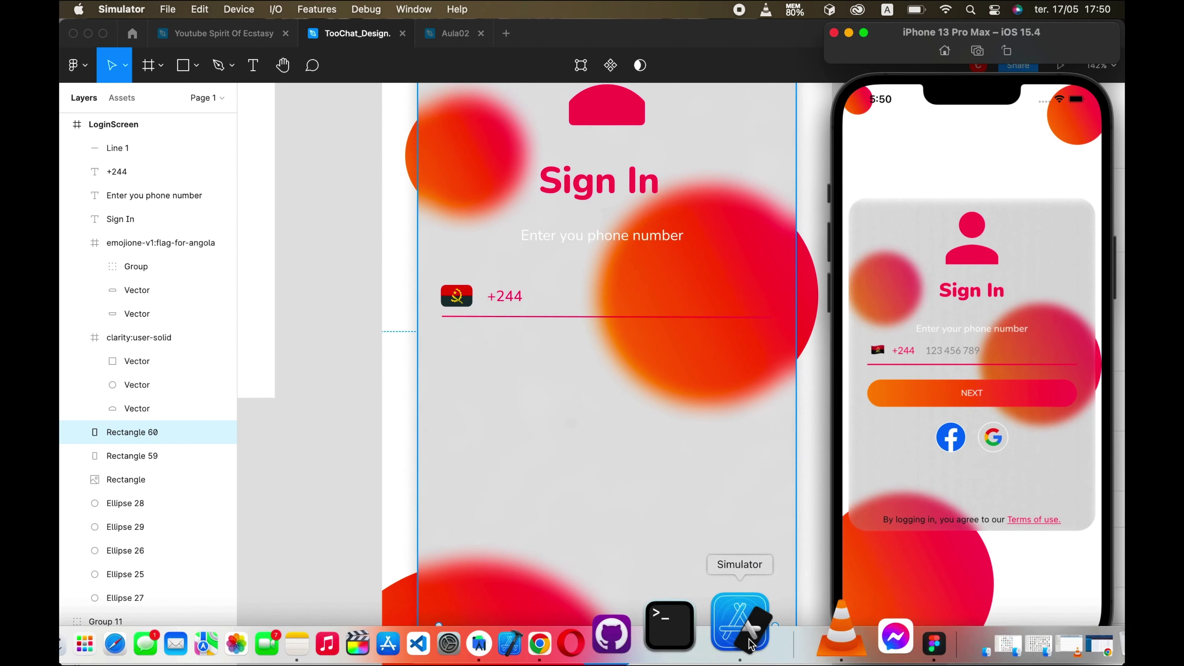
left_click(597, 318)
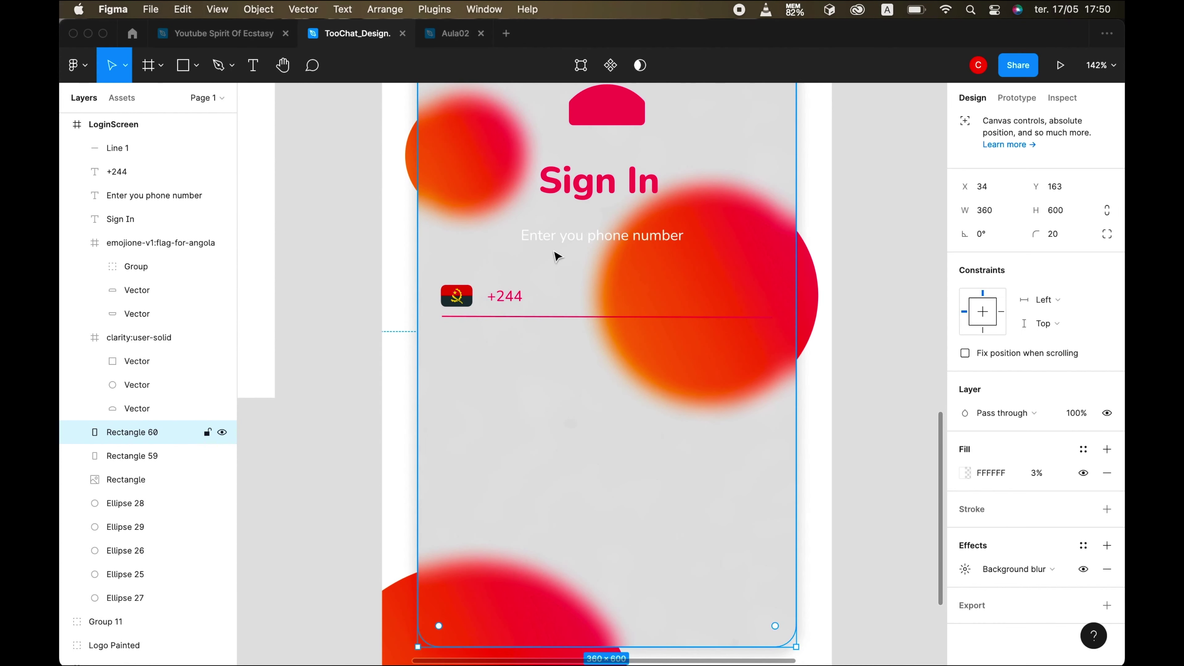
left_click(575, 233)
key("super+d")
left_click_drag(595, 238, 612, 299)
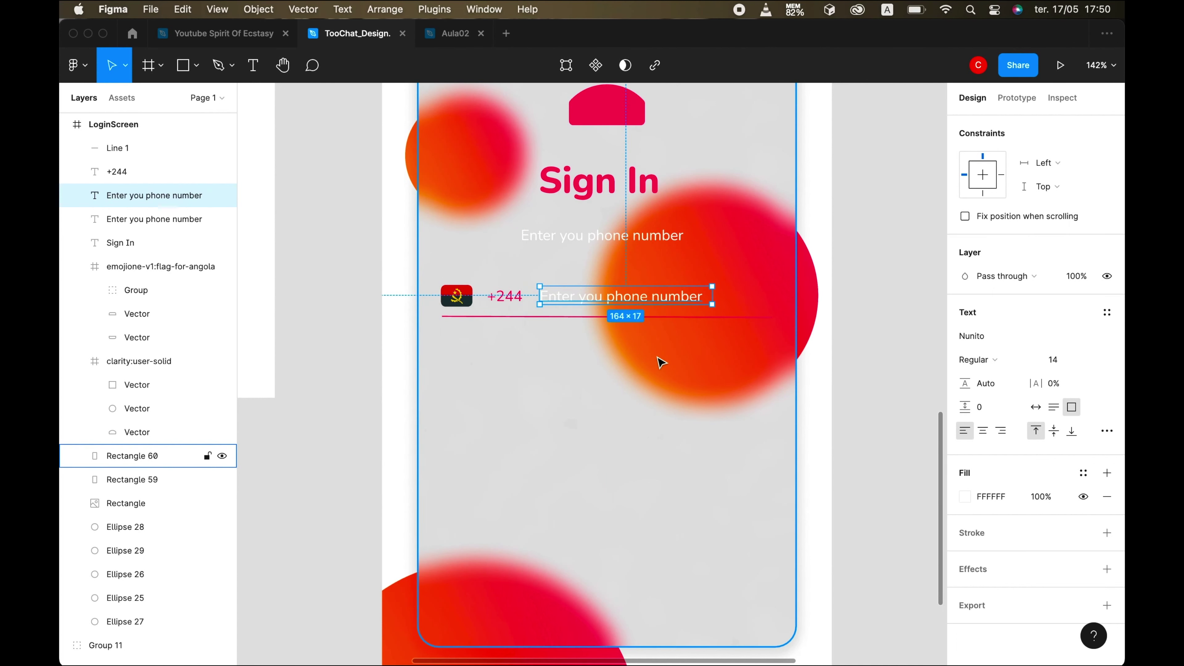
key("Return")
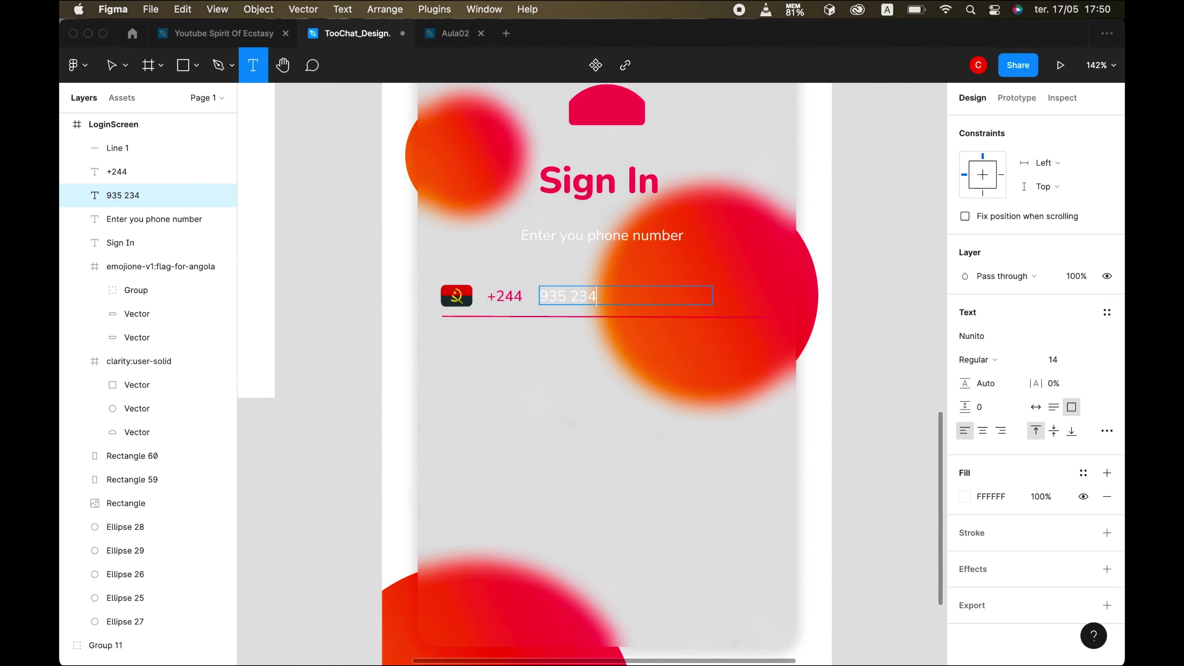
- Colour the number grey with the Cinza style and narrow its text box
key("super+a")
left_click(1083, 473)
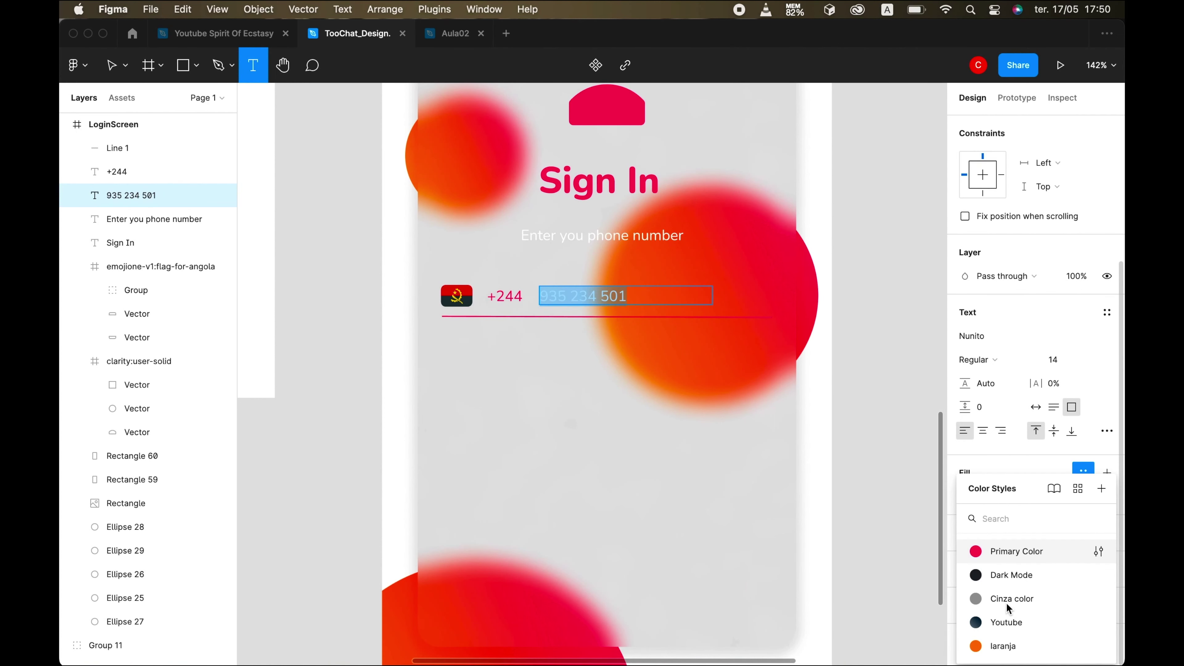
left_click(1009, 601)
left_click(112, 66)
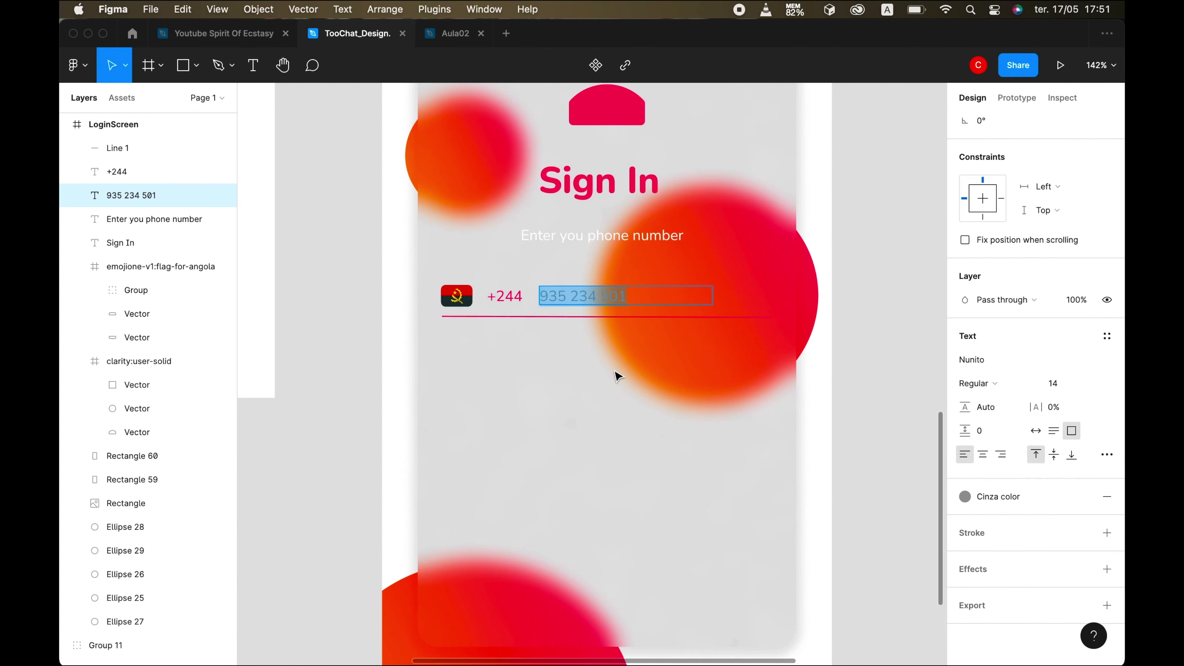
left_click_drag(713, 298, 642, 299)
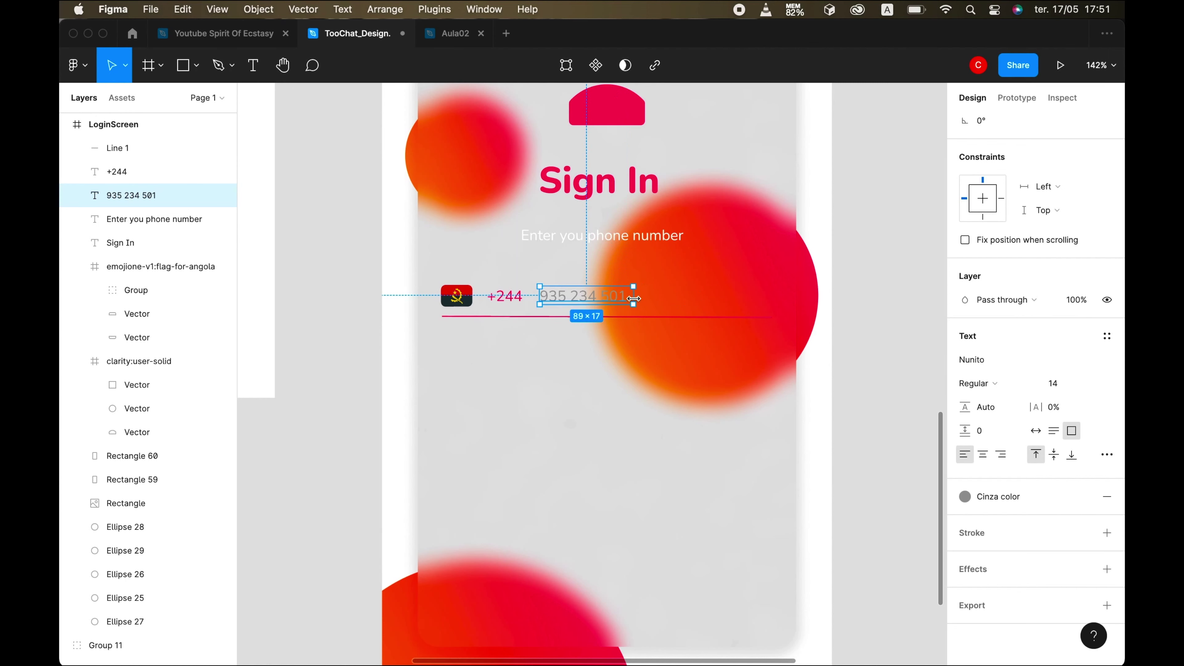
- Check the phone-field underline's rotation, then bring up the iPhone simulator alongside
left_click(661, 476)
scroll(653, 503, "down", 5)
scroll(654, 504, "down", 3)
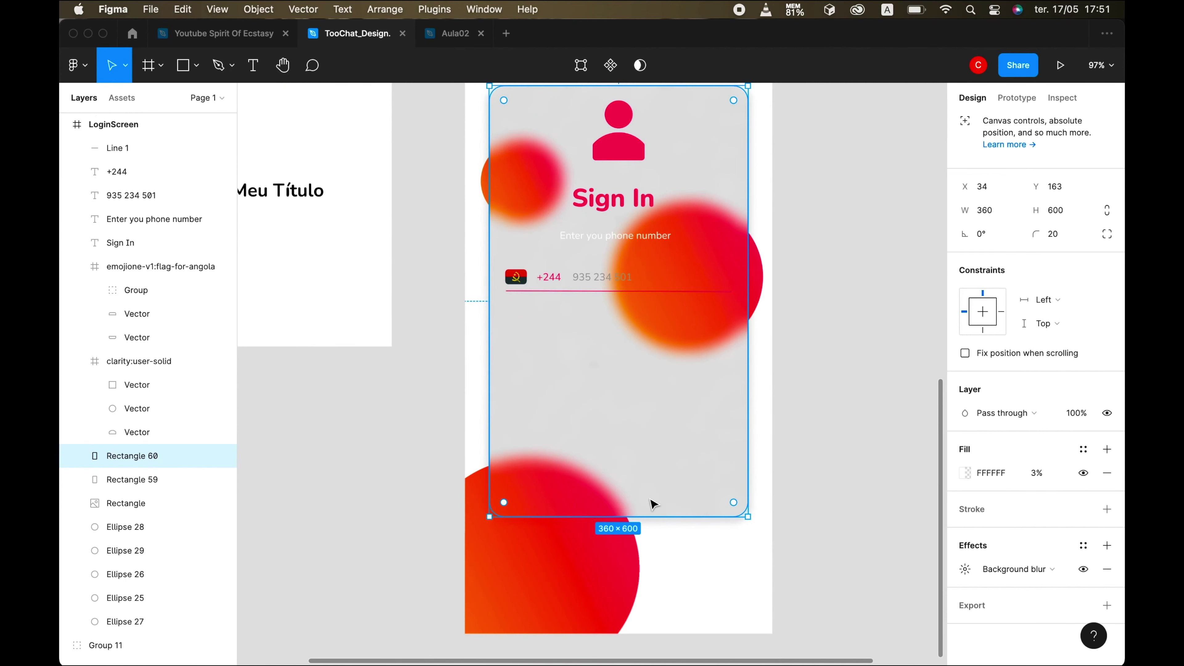
left_click(686, 293)
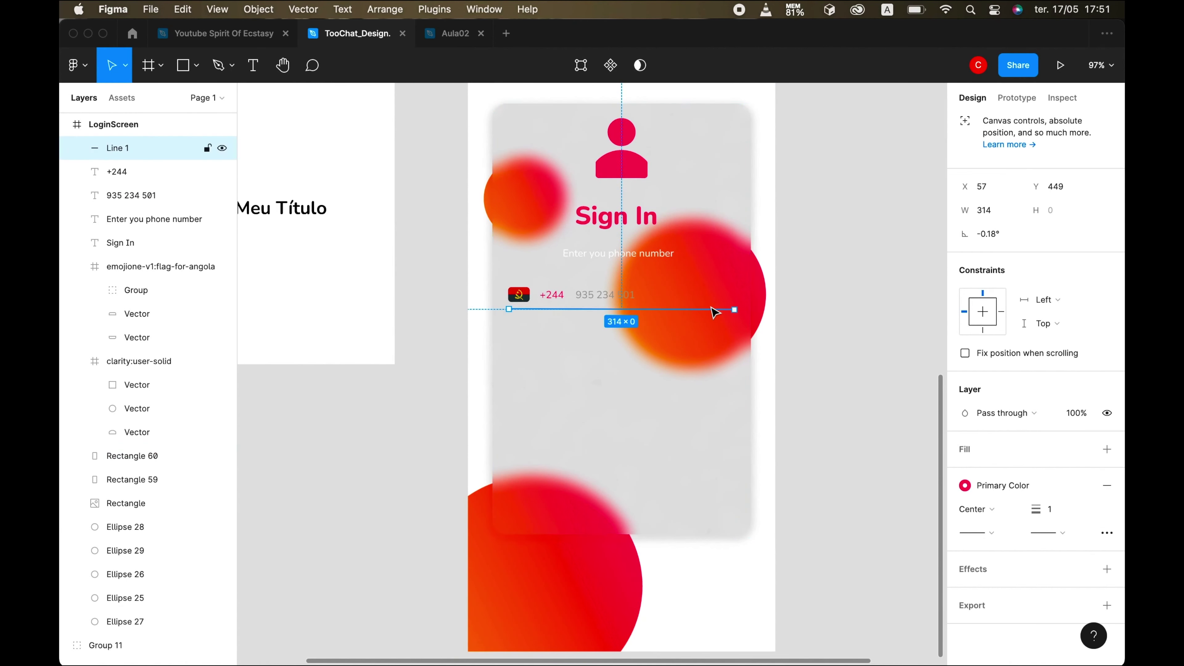
scroll(737, 327, "up", 3)
left_click(996, 238)
left_click(565, 423)
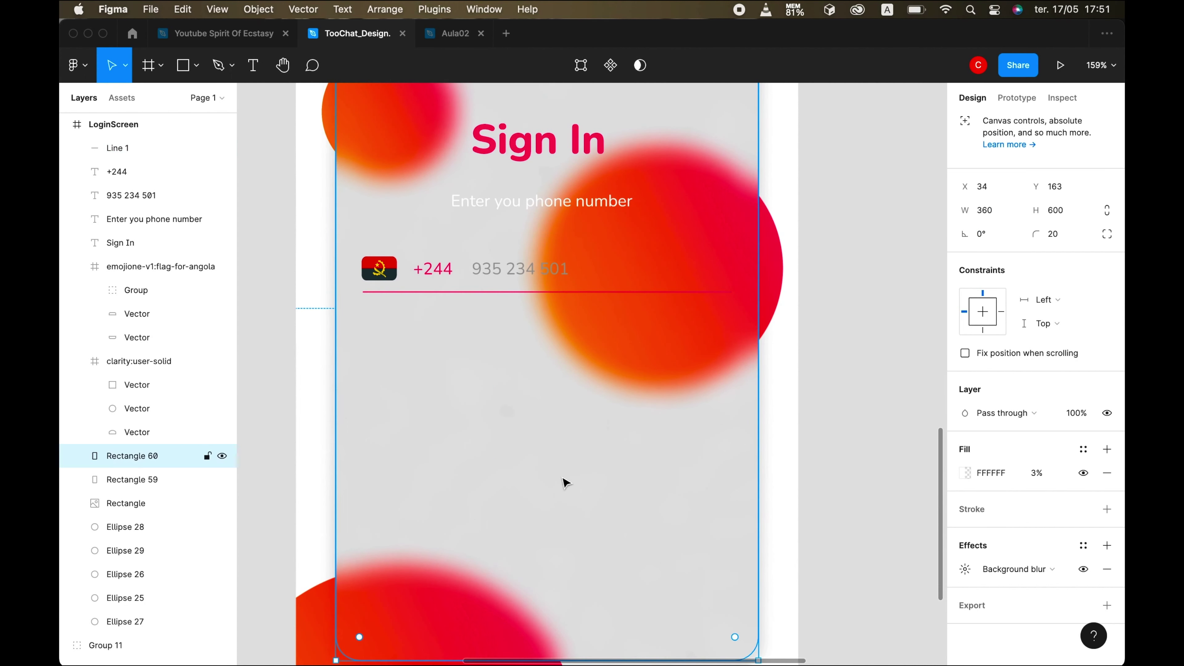
left_click(626, 293)
left_click(586, 487)
scroll(587, 486, "down", 5)
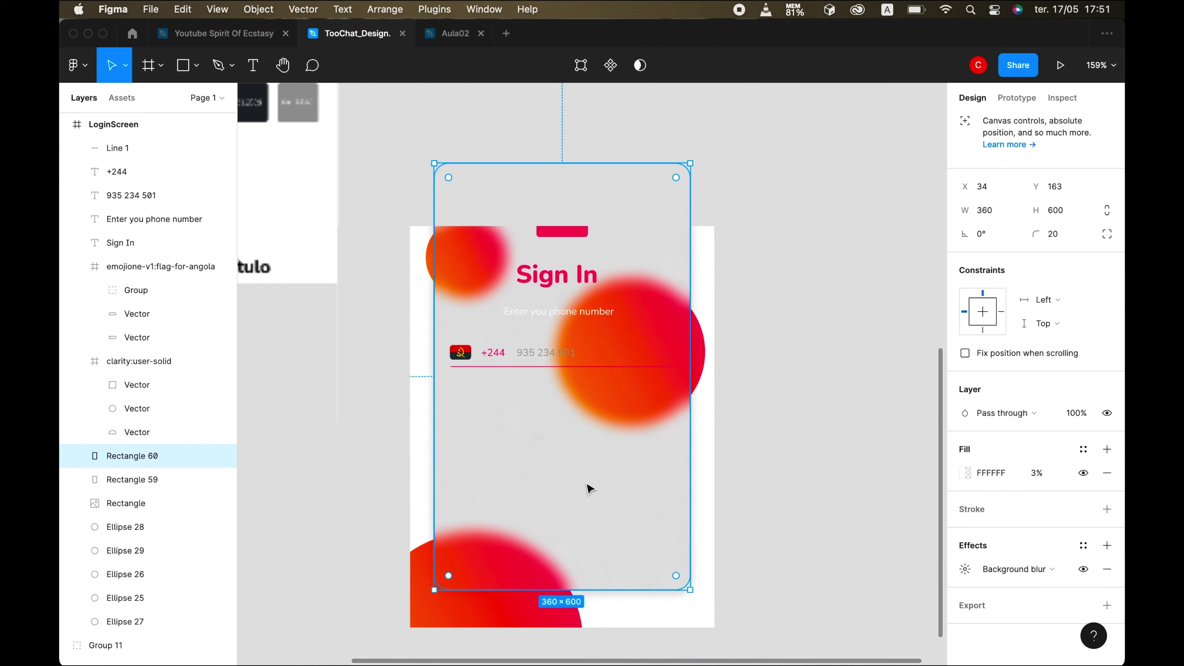
scroll(589, 528, "down", 3)
scroll(589, 527, "left", 2)
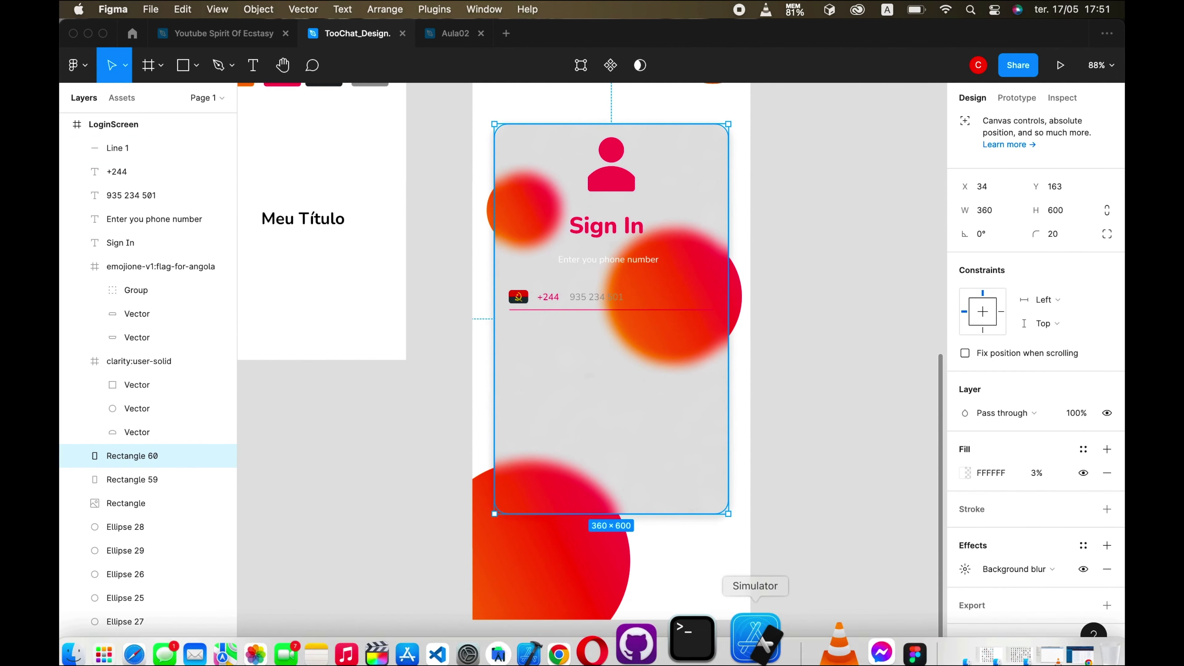
left_click(745, 640)
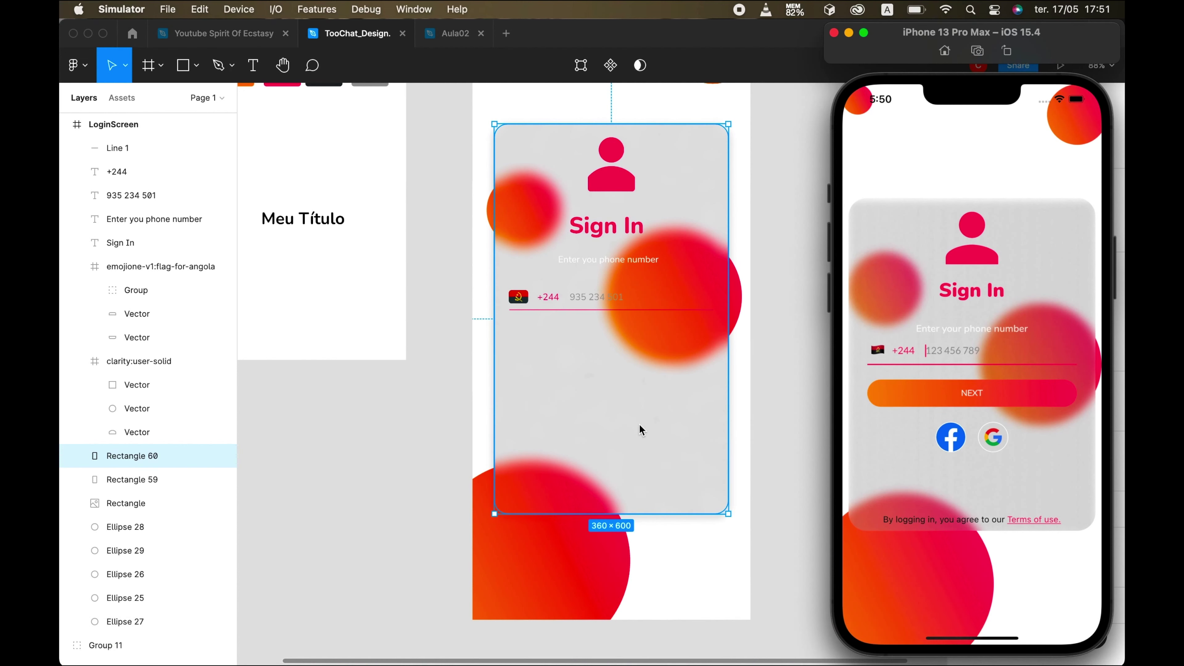
- Draw a rectangle below the phone field with corner radius 50 as the button
left_click(225, 68)
left_click(196, 66)
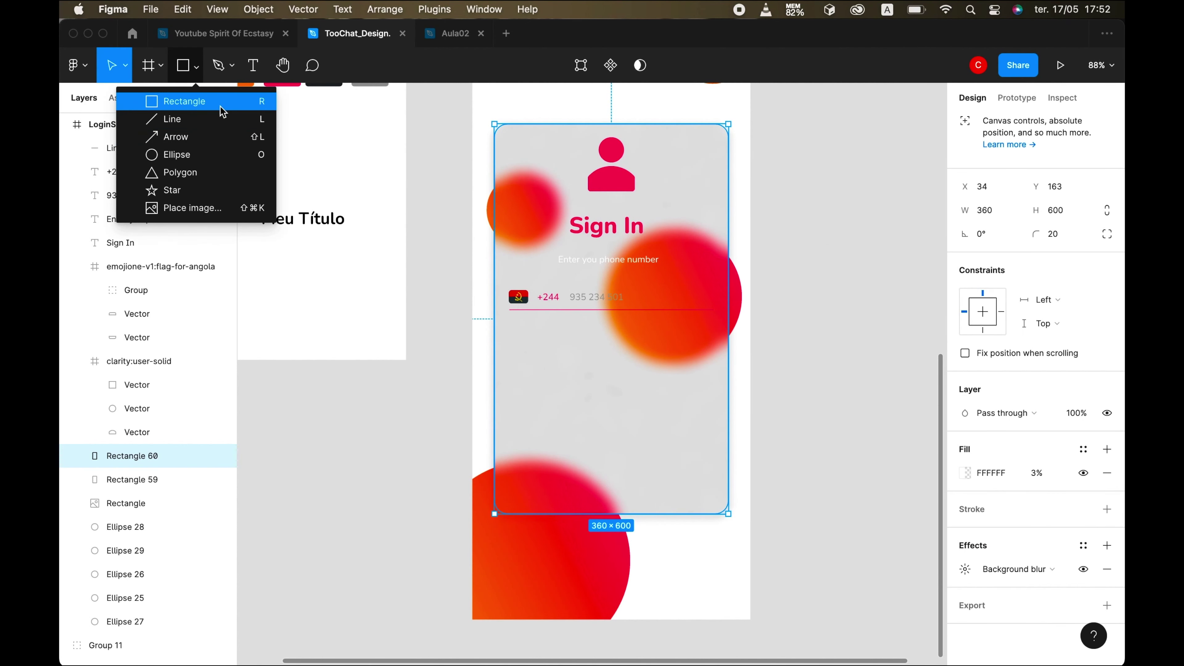
left_click(154, 104)
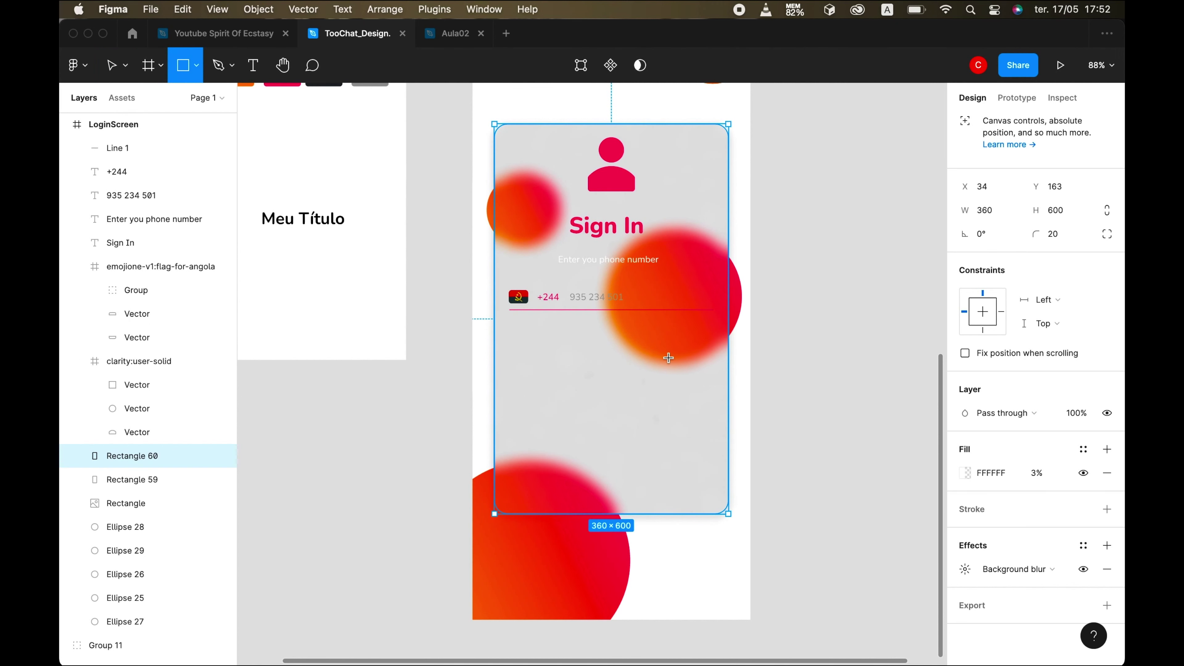
left_click_drag(531, 327, 692, 354)
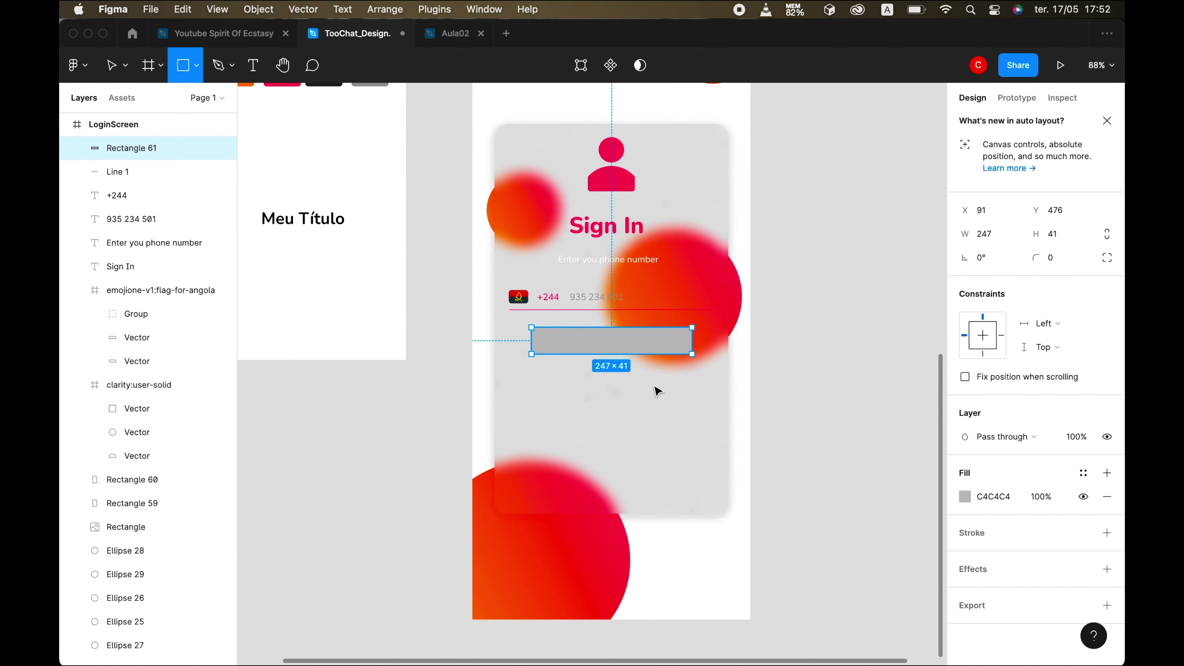
left_click(1058, 261)
type("50")
key("Return")
left_click_drag(531, 340, 520, 337)
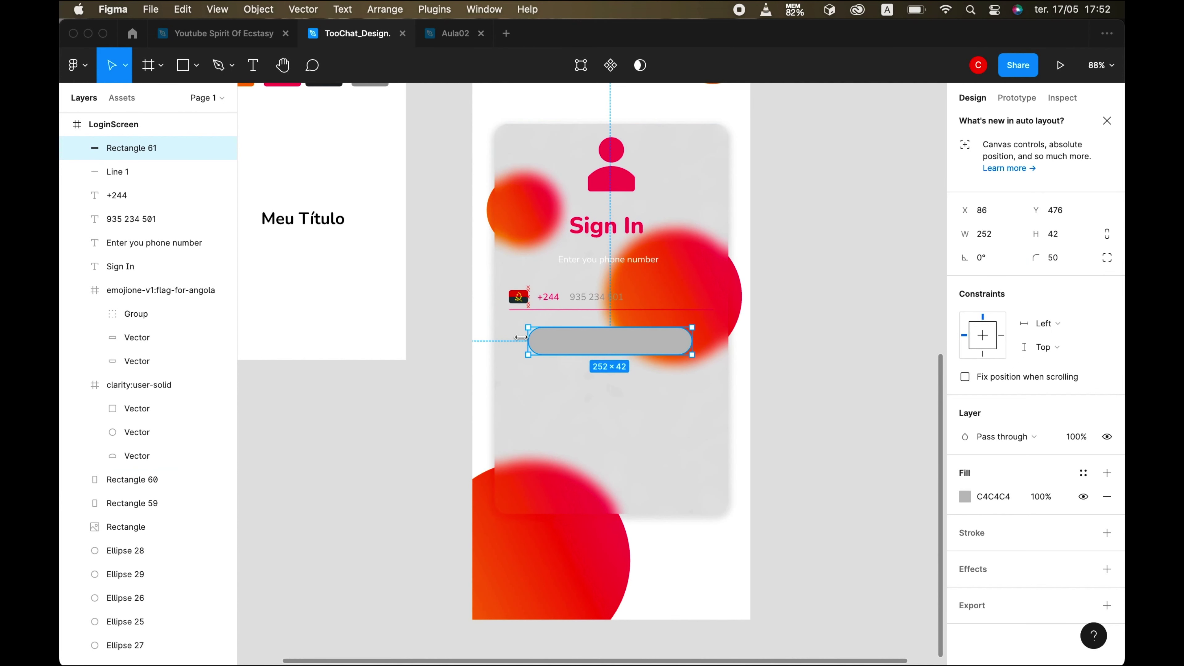
left_click_drag(616, 344, 616, 355)
scroll(678, 608, "down", 2)
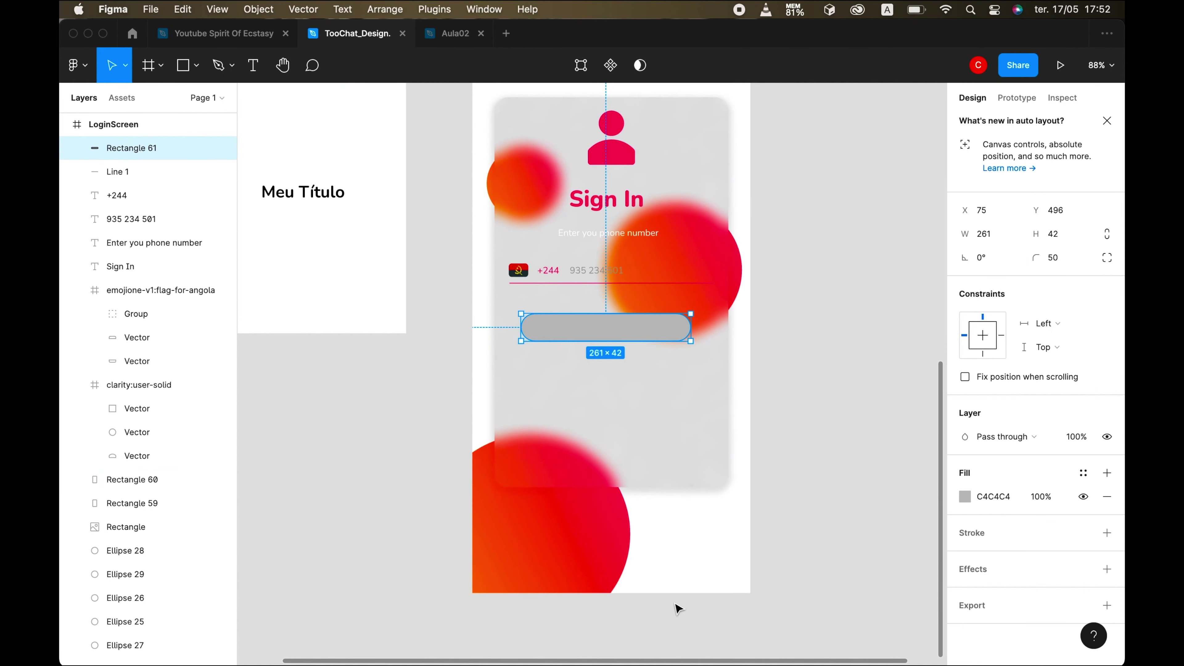
scroll(678, 608, "down", 3)
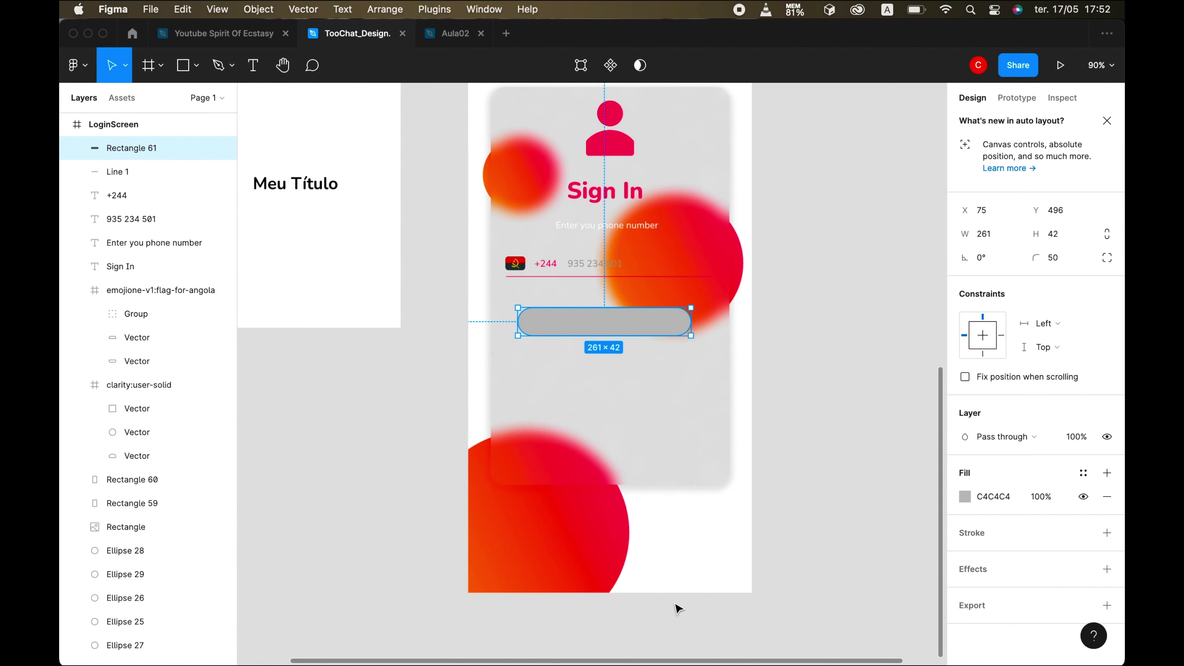
- Give the button a linear gradient fill from orange to FA3967 using Document colors
left_click(967, 497)
left_click(798, 281)
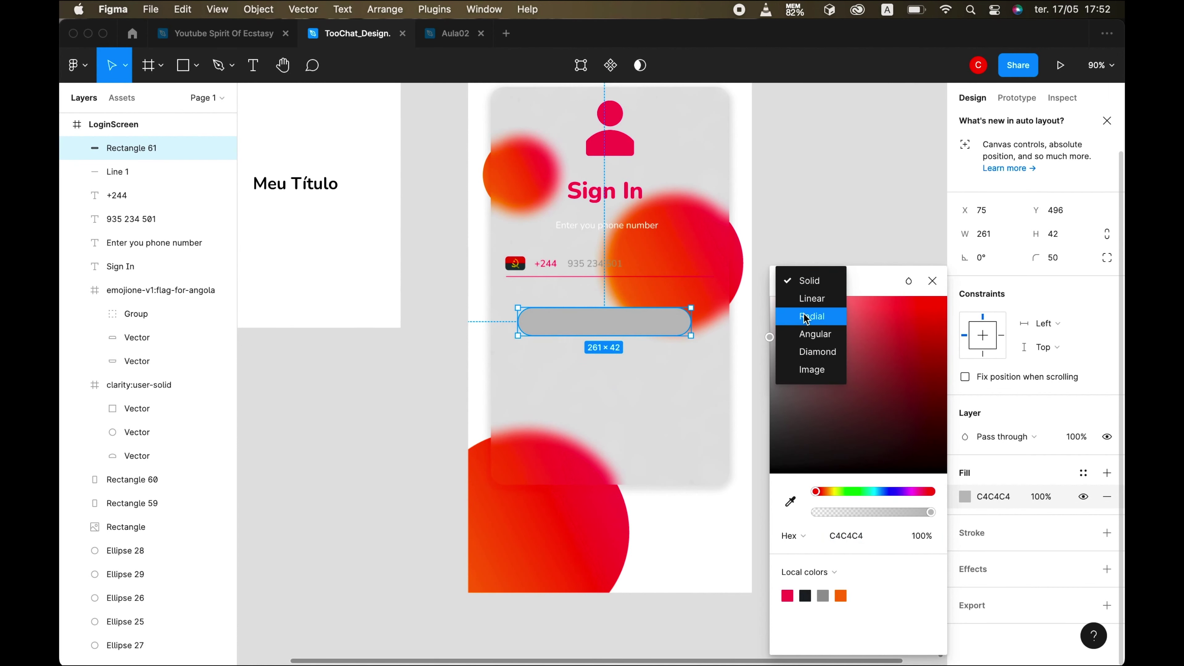
left_click(811, 299)
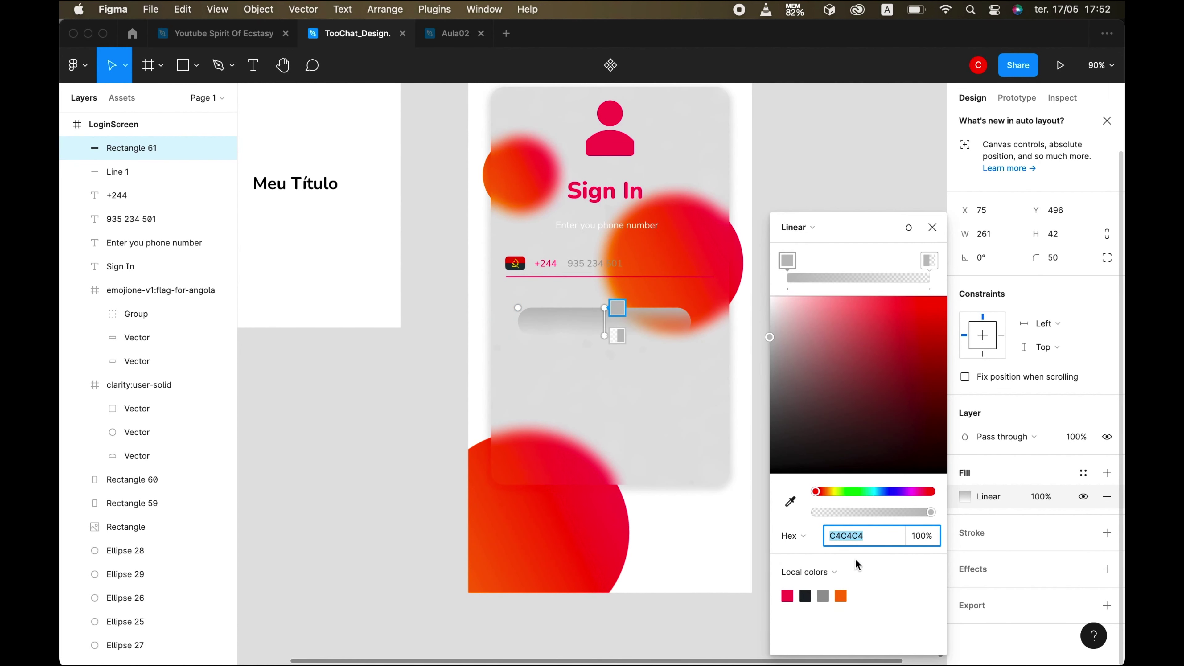
left_click(837, 570)
left_click(867, 551)
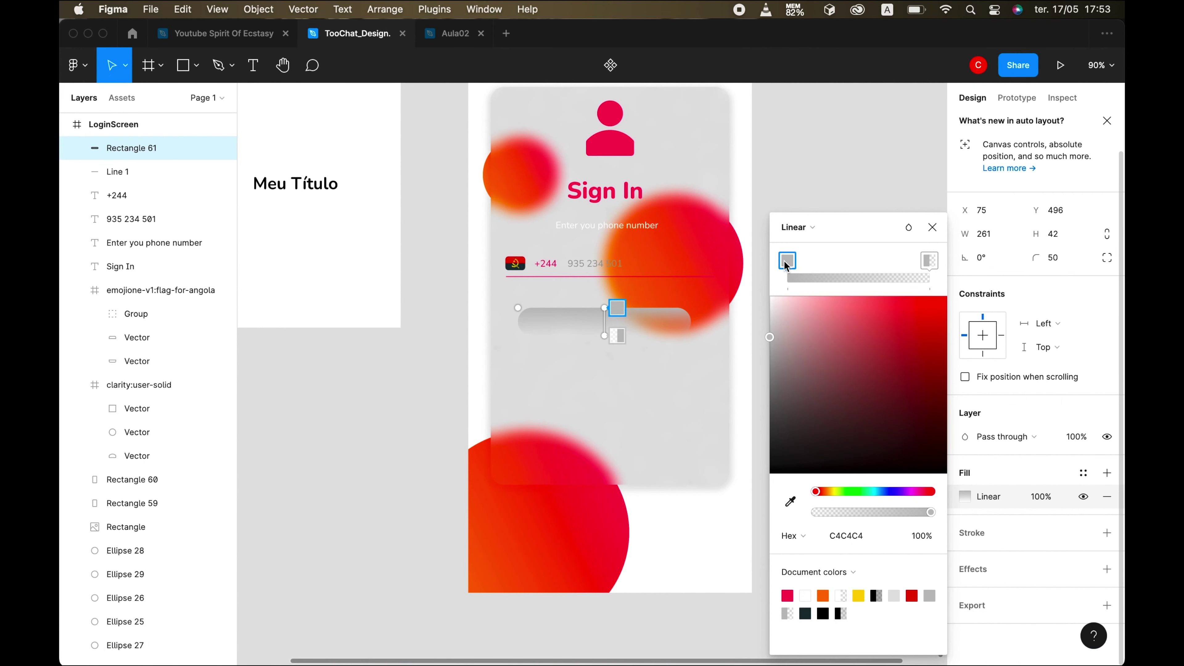
left_click(823, 595)
left_click(617, 336)
left_click(787, 596)
- Drag the gradient stops to the button's ends so it runs horizontally
left_click_drag(606, 309, 537, 322)
left_click_drag(605, 335, 696, 321)
left_click_drag(536, 322, 525, 321)
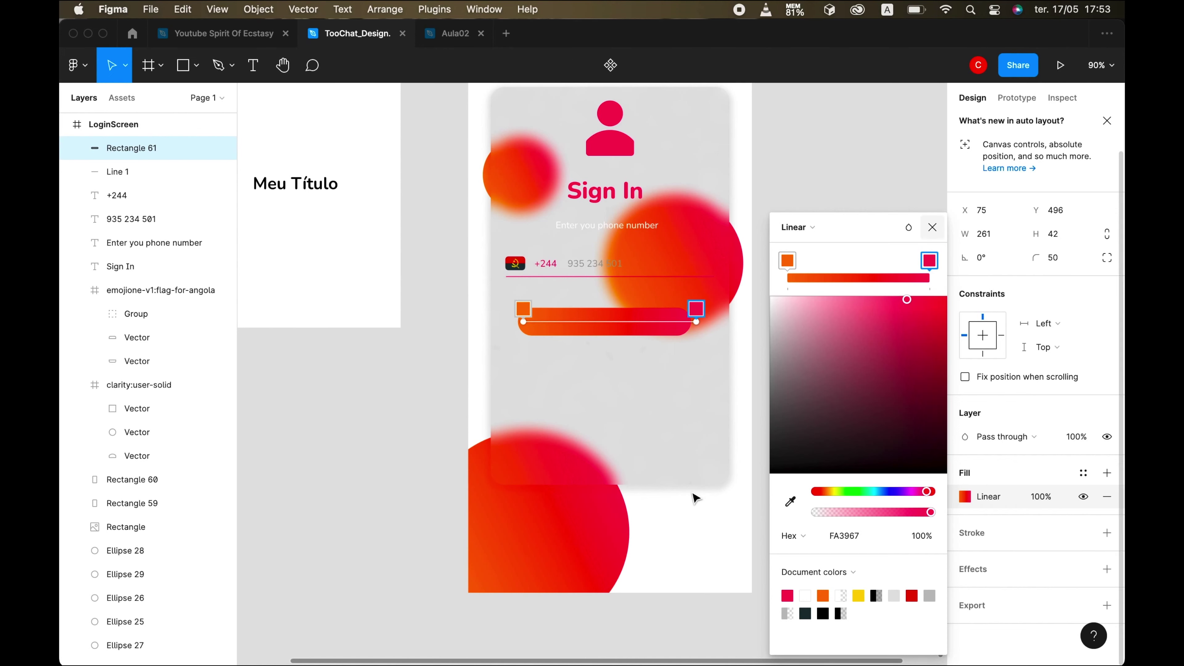
left_click(696, 497)
scroll(711, 539, "down", 5)
scroll(711, 539, "down", 5)
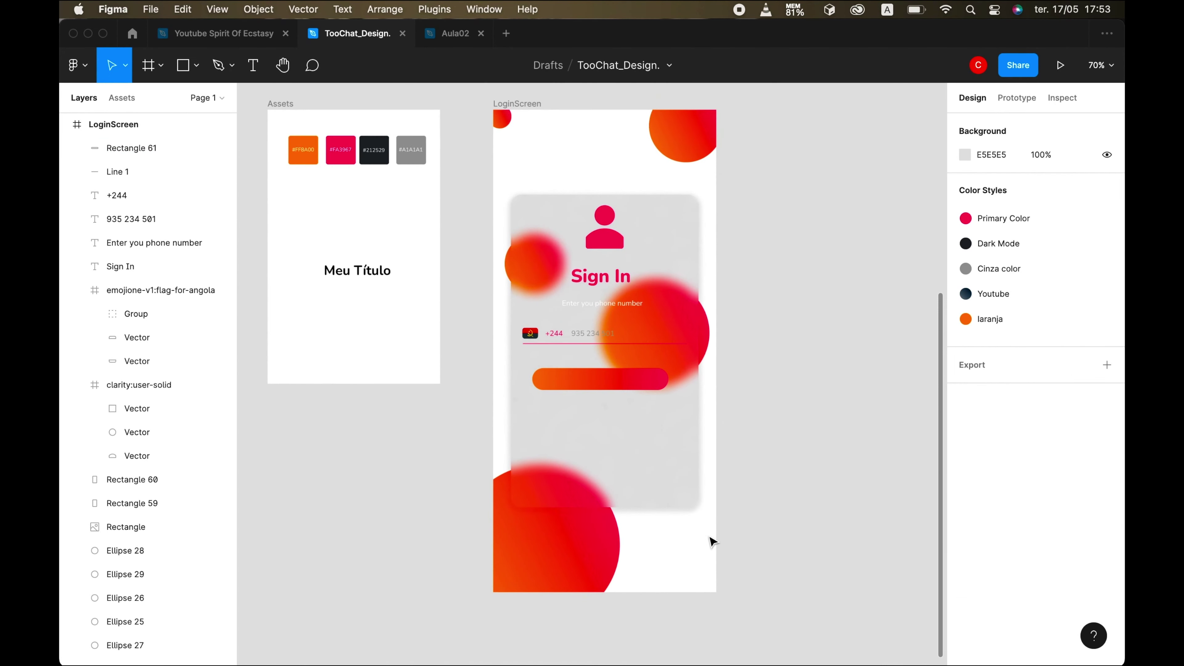
- Duplicate the 'Enter you phone number' text onto the button and bring it to front
left_click(754, 630)
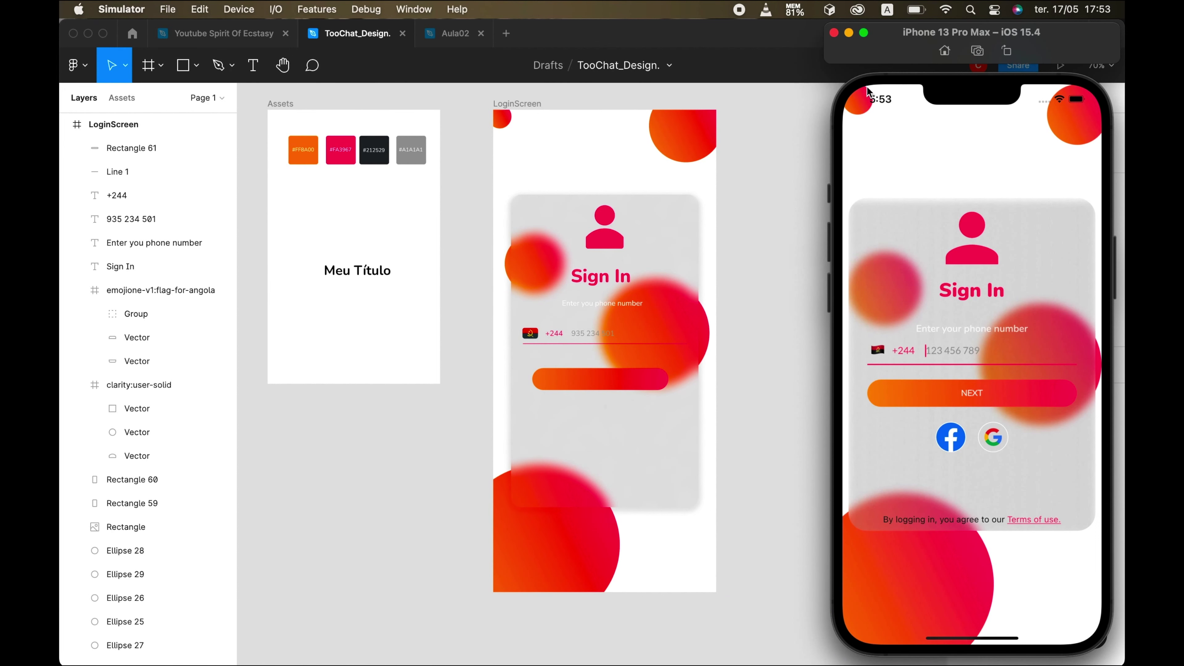
left_click(849, 32)
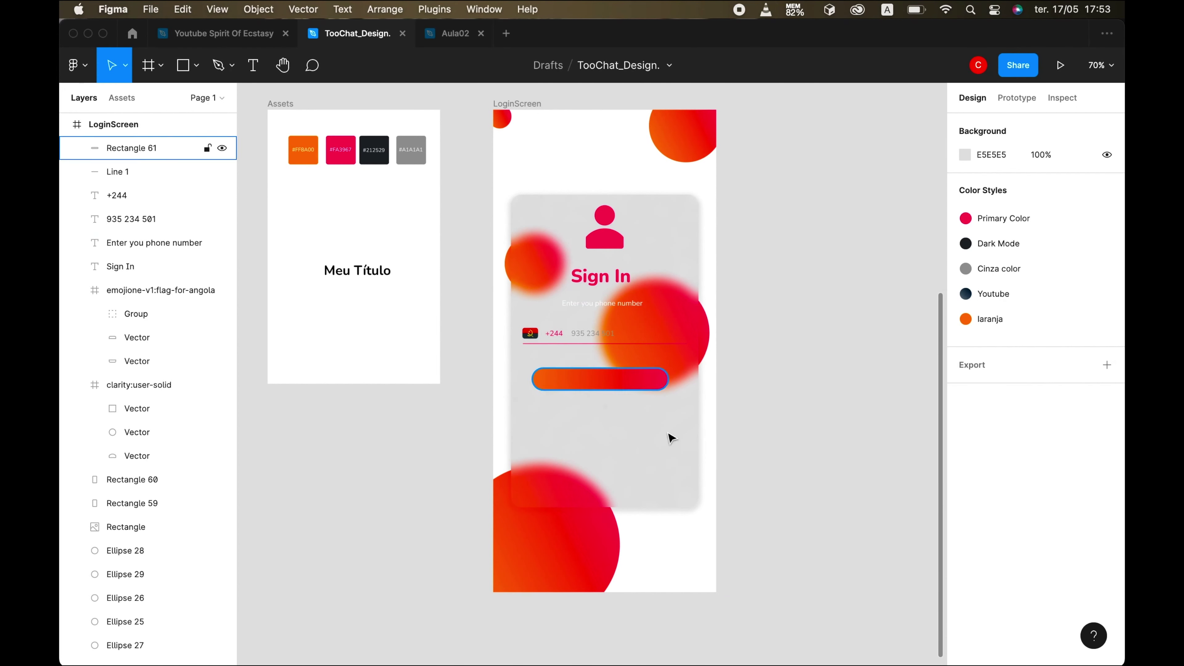
left_click(601, 306)
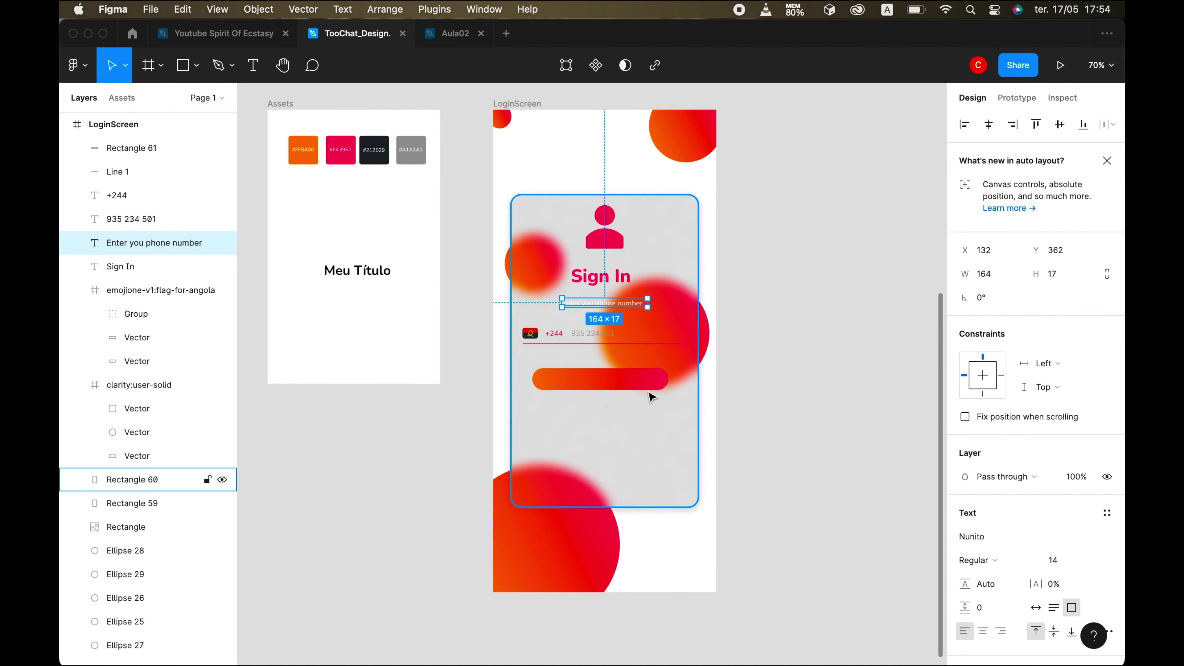
key("super+d")
left_click_drag(599, 387, 602, 382)
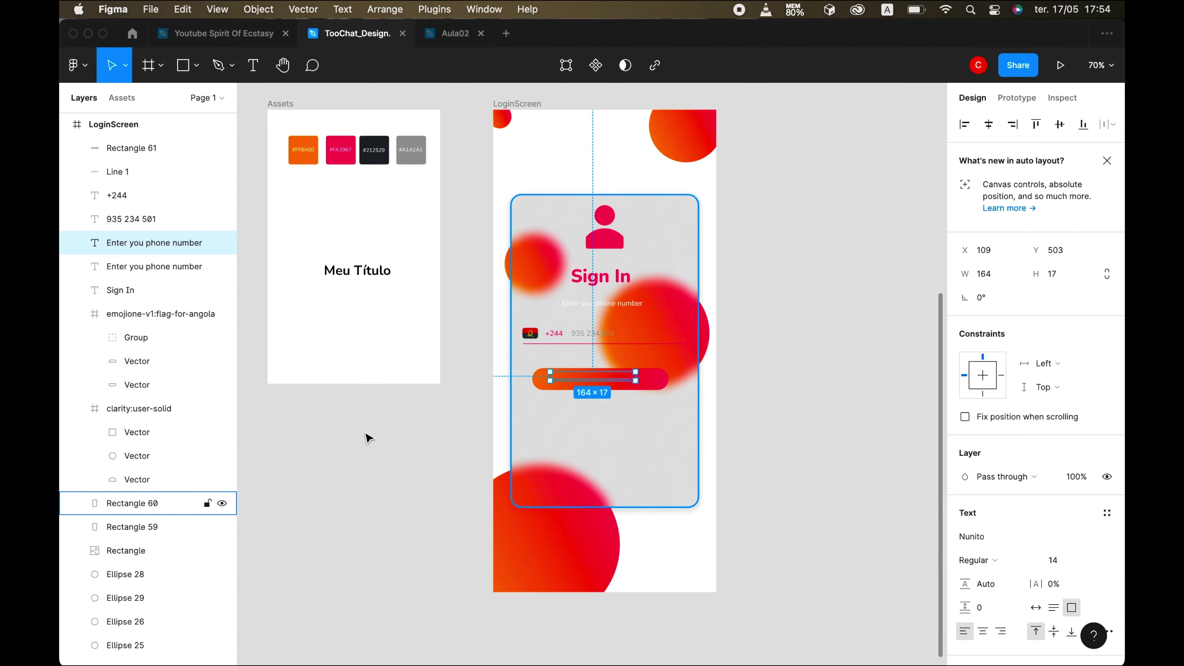
right_click(584, 249)
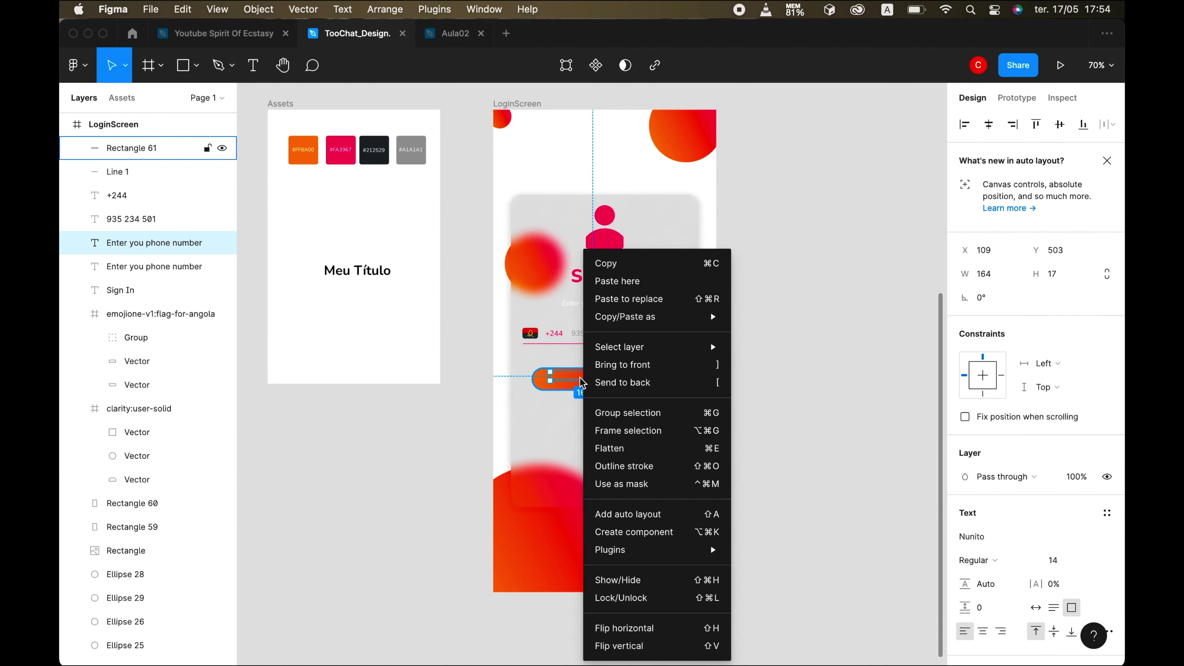
left_click(659, 372)
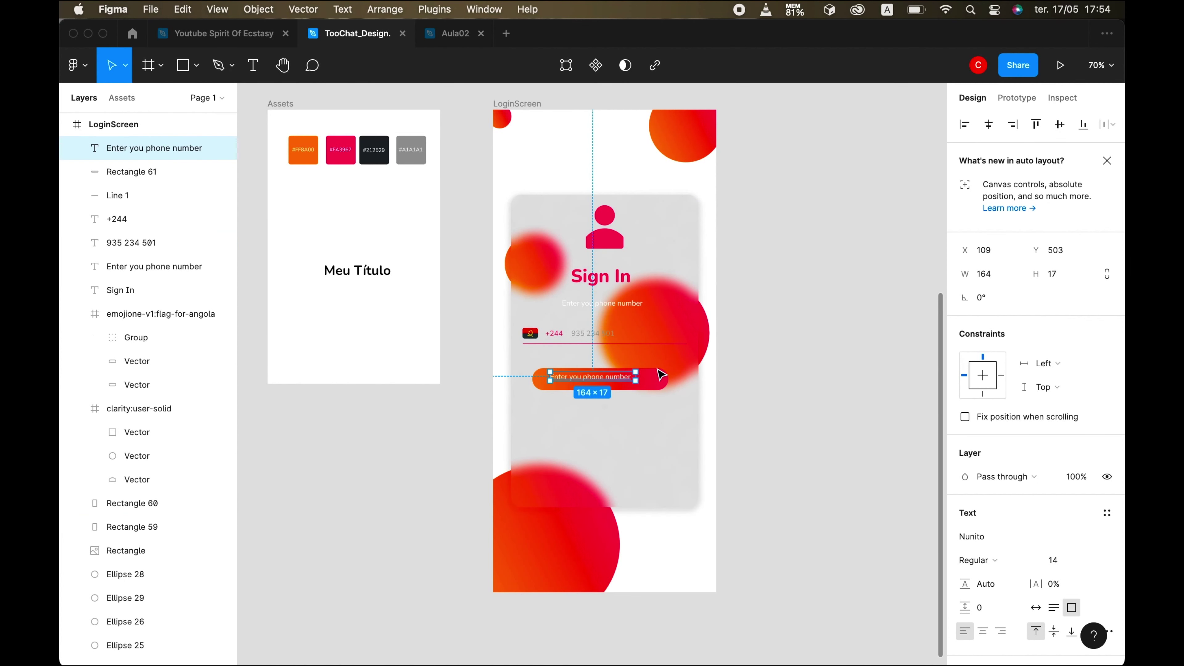
- Retype the copied text as 'NEXT' and centre it on the button
key("Return")
type("NEXT")
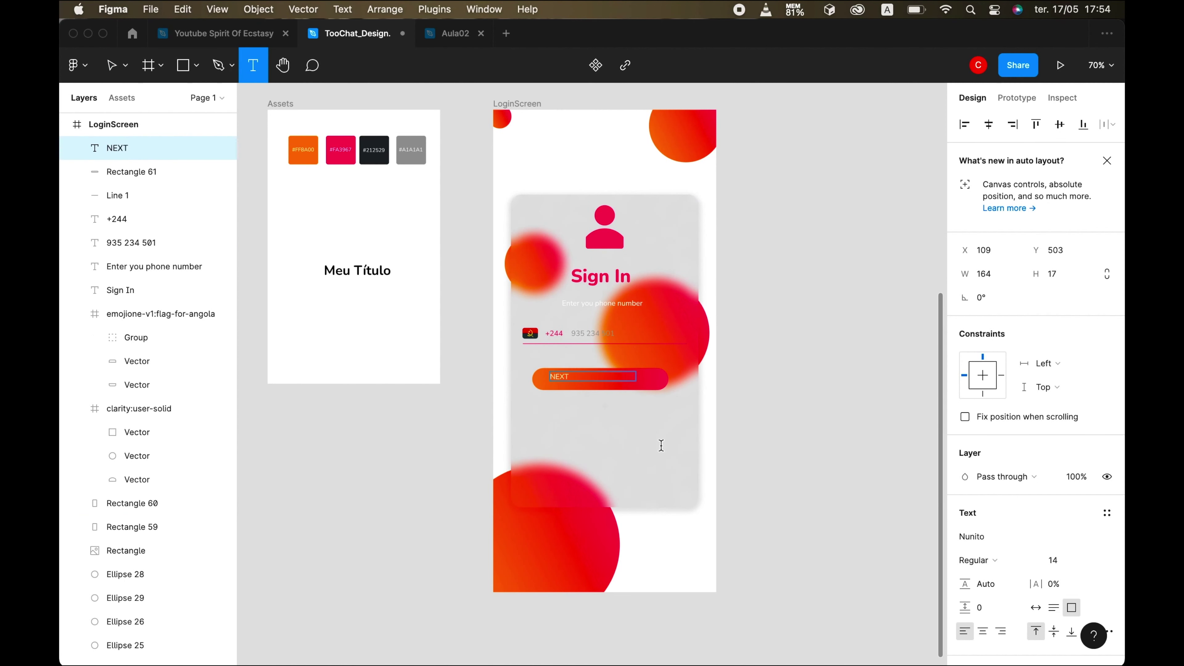
left_click(110, 66)
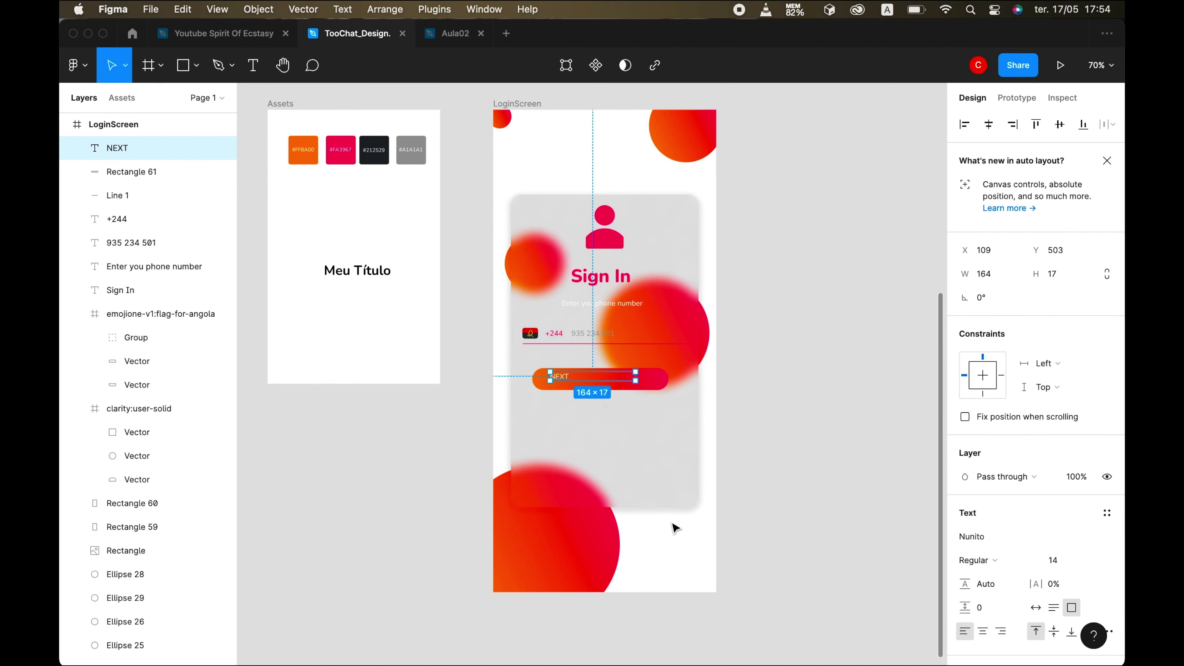
left_click_drag(635, 377, 677, 386)
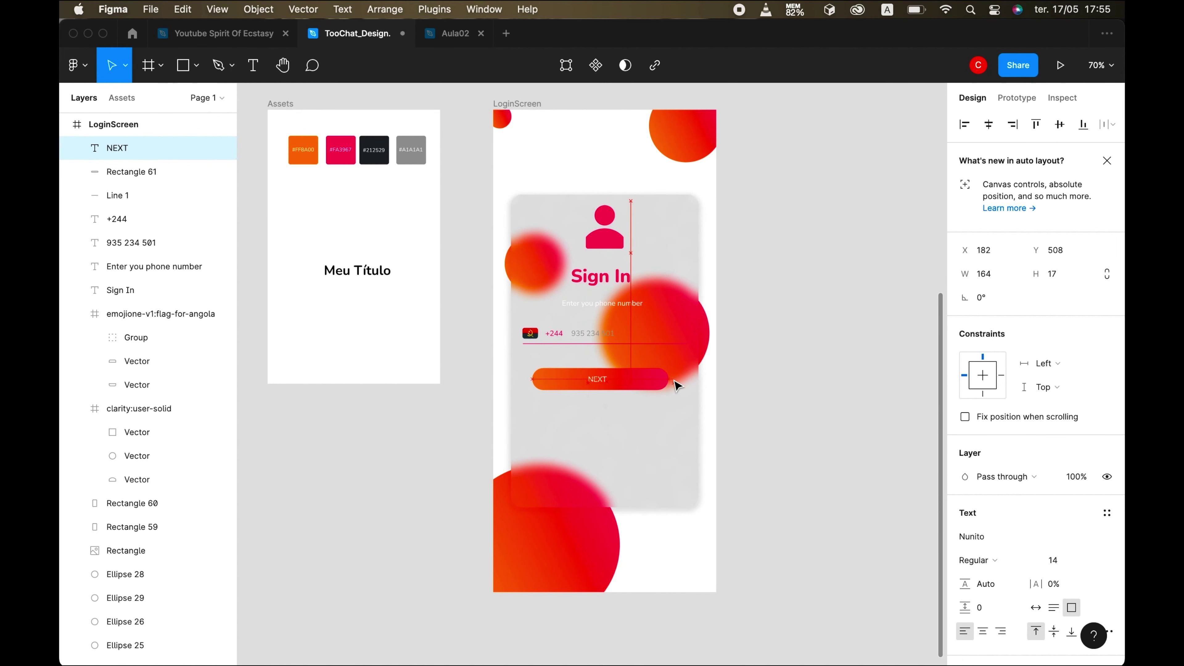
left_click(662, 419)
scroll(662, 419, "up", 5)
- Shrink the NEXT text box to fit the word and check its alignment with the button
left_click(606, 351)
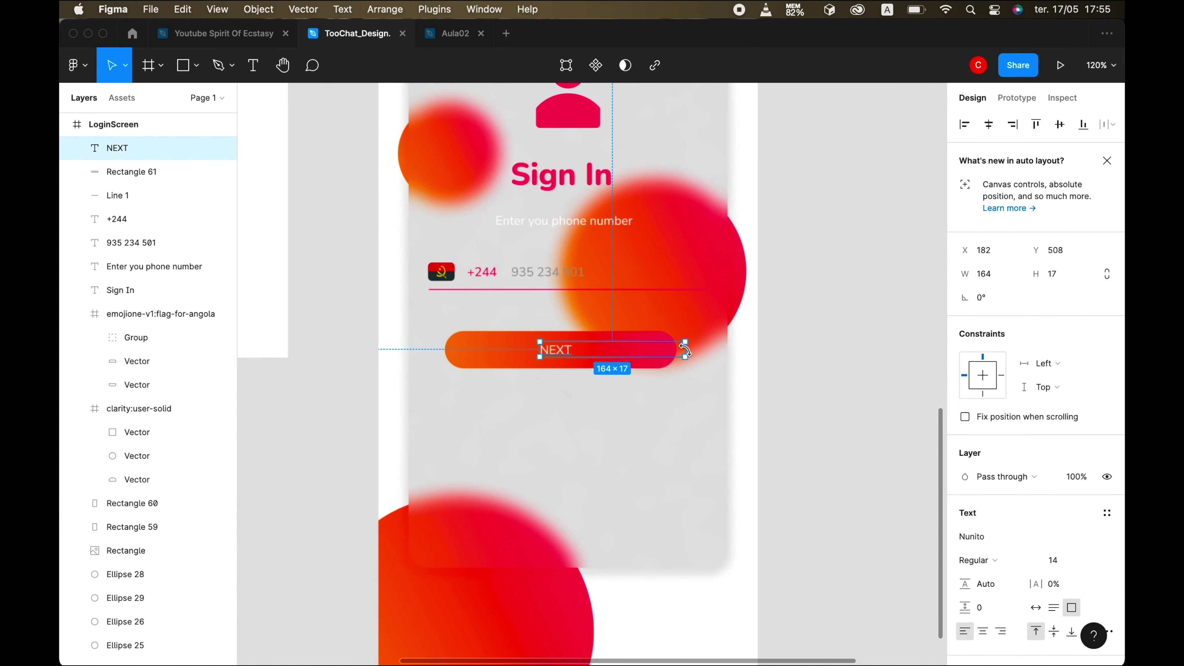
left_click(687, 348)
left_click(563, 348)
left_click_drag(686, 349, 579, 349)
left_click(463, 357)
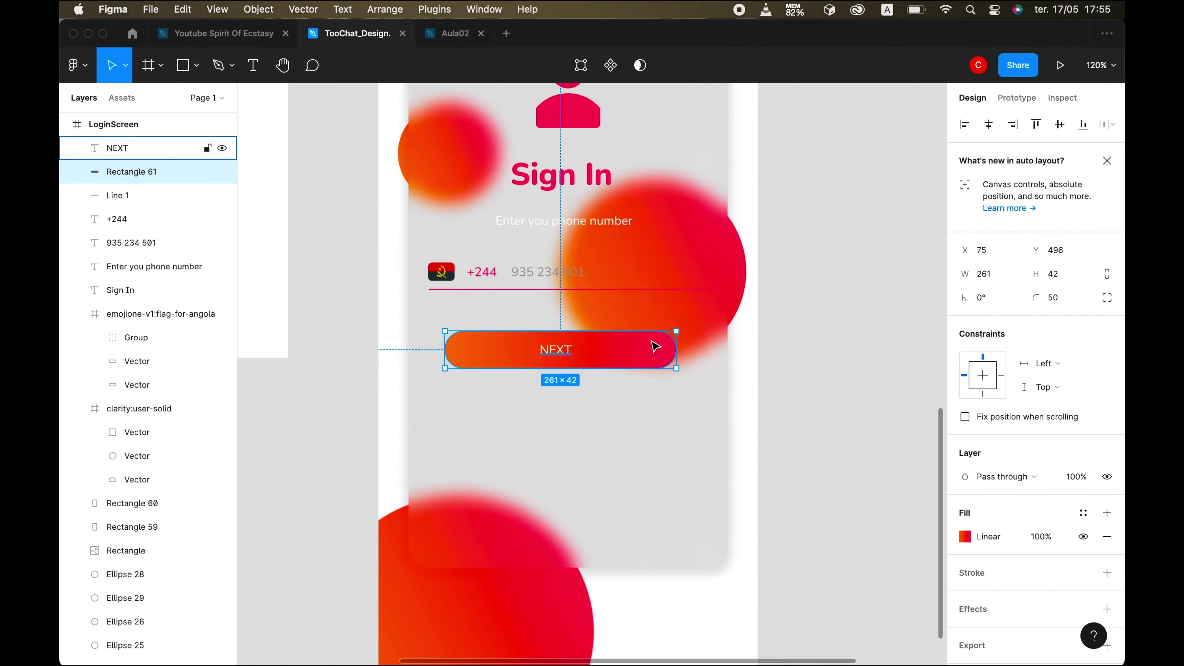
left_click(555, 350, "shift")
left_click(613, 542)
left_click(738, 587)
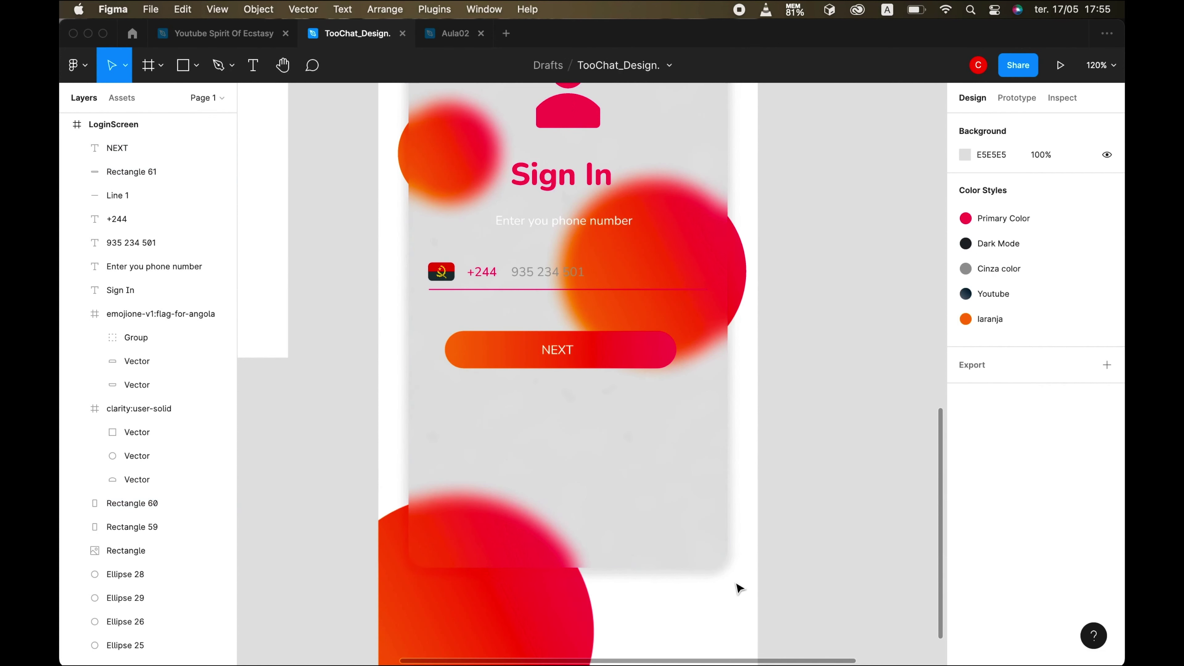
scroll(738, 587, "down", 5)
scroll(712, 618, "down", 3)
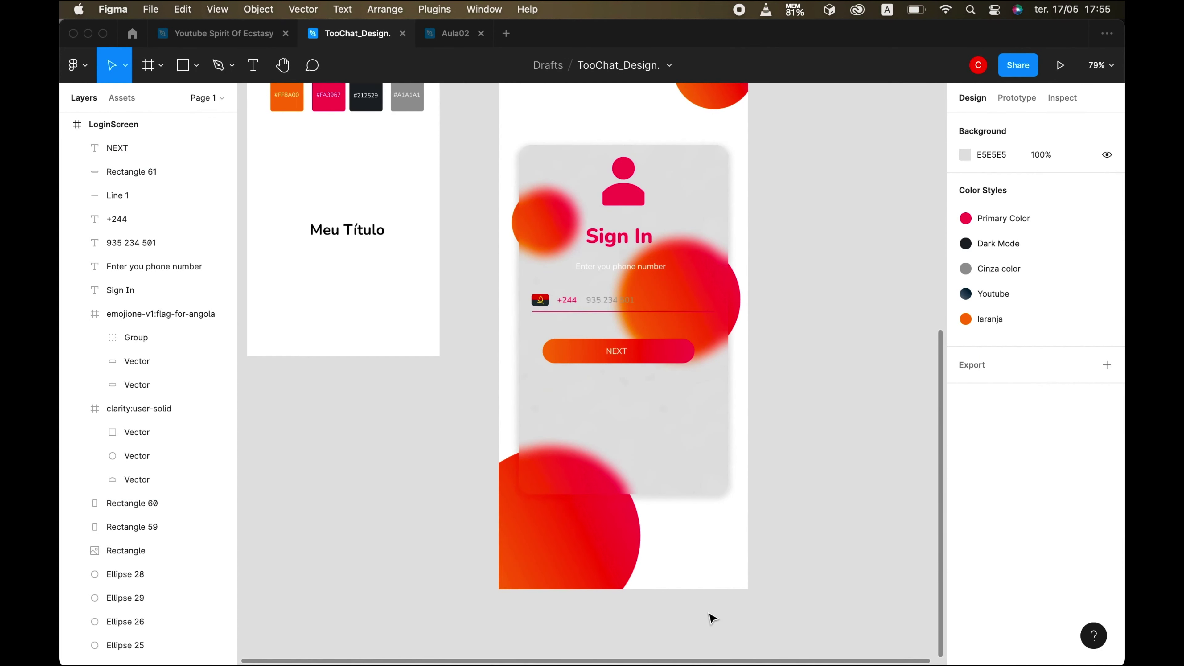
scroll(712, 618, "down", 2)
scroll(712, 618, "up", 5)
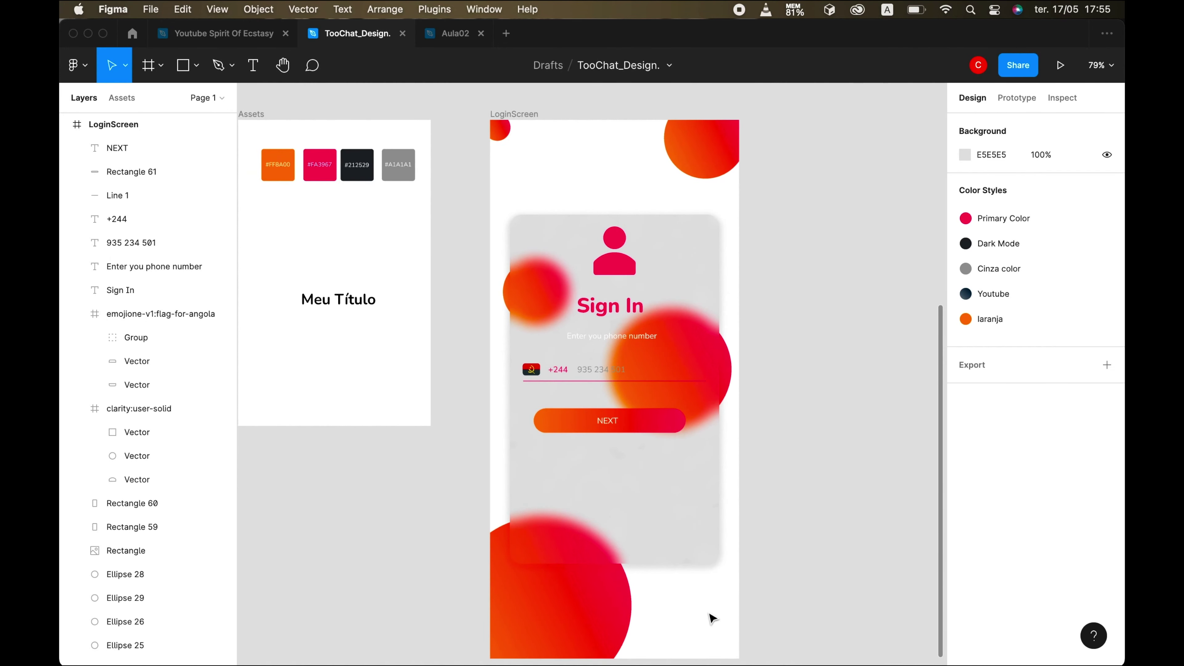
scroll(695, 603, "right", 3)
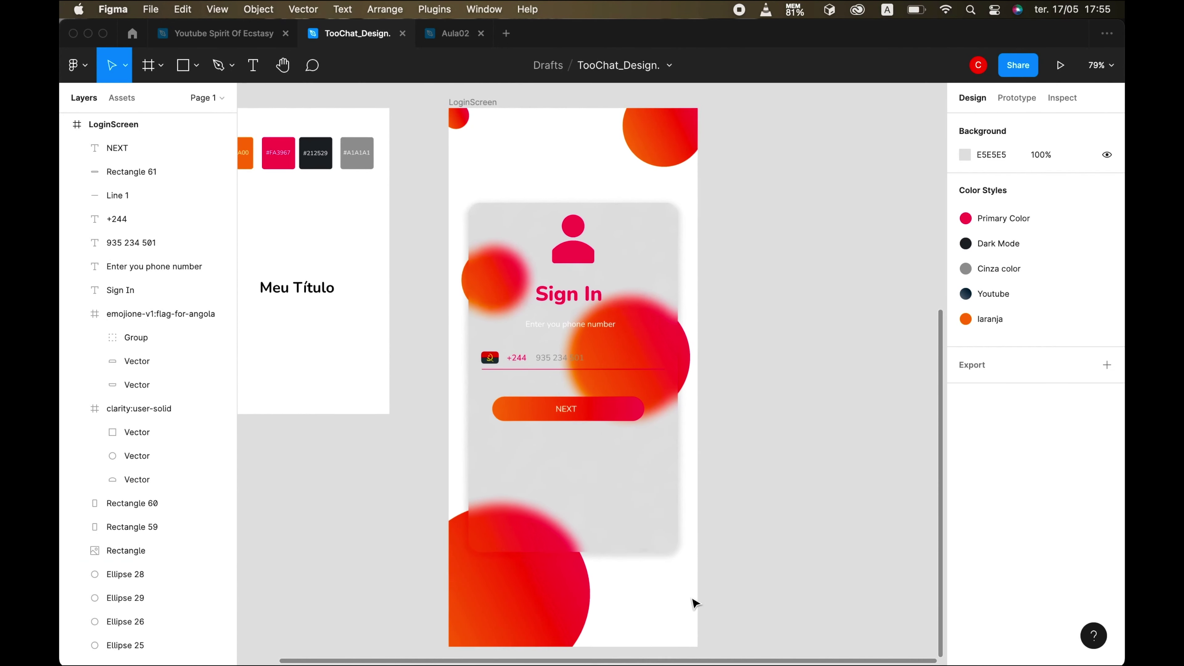
- Place a copy of the phone-number prompt near the card's bottom and begin it with 'By'
scroll(694, 603, "down", 2)
mouse_move(648, 658)
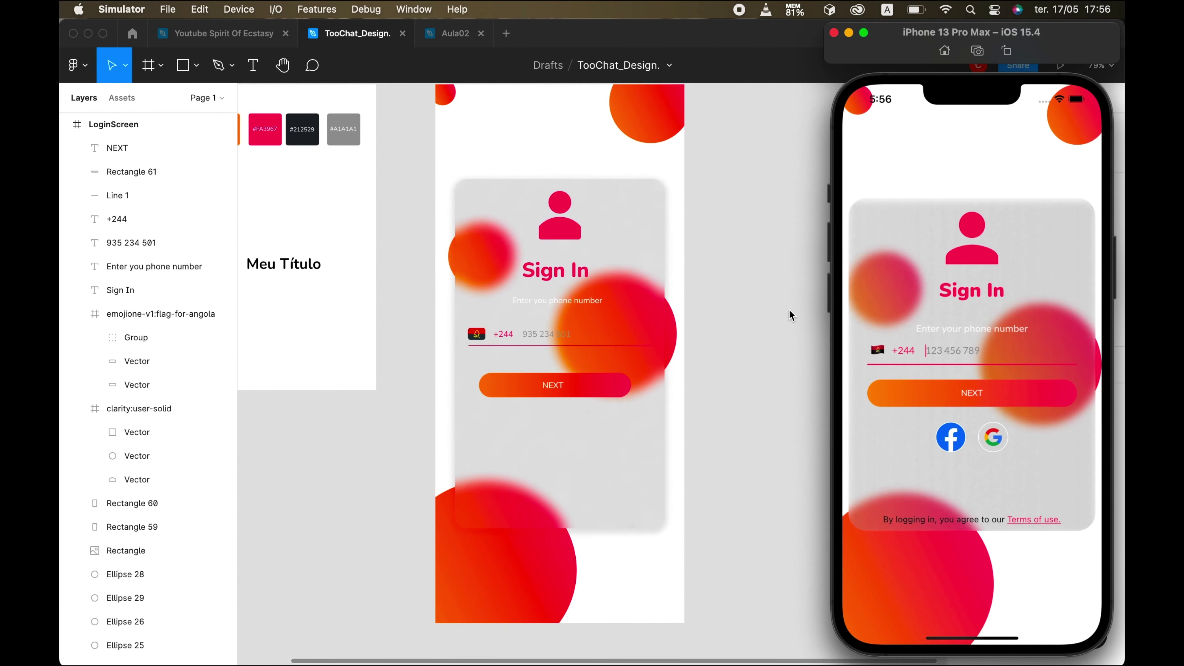
left_click(494, 299)
left_click(532, 300)
left_click_drag(550, 306, 506, 516)
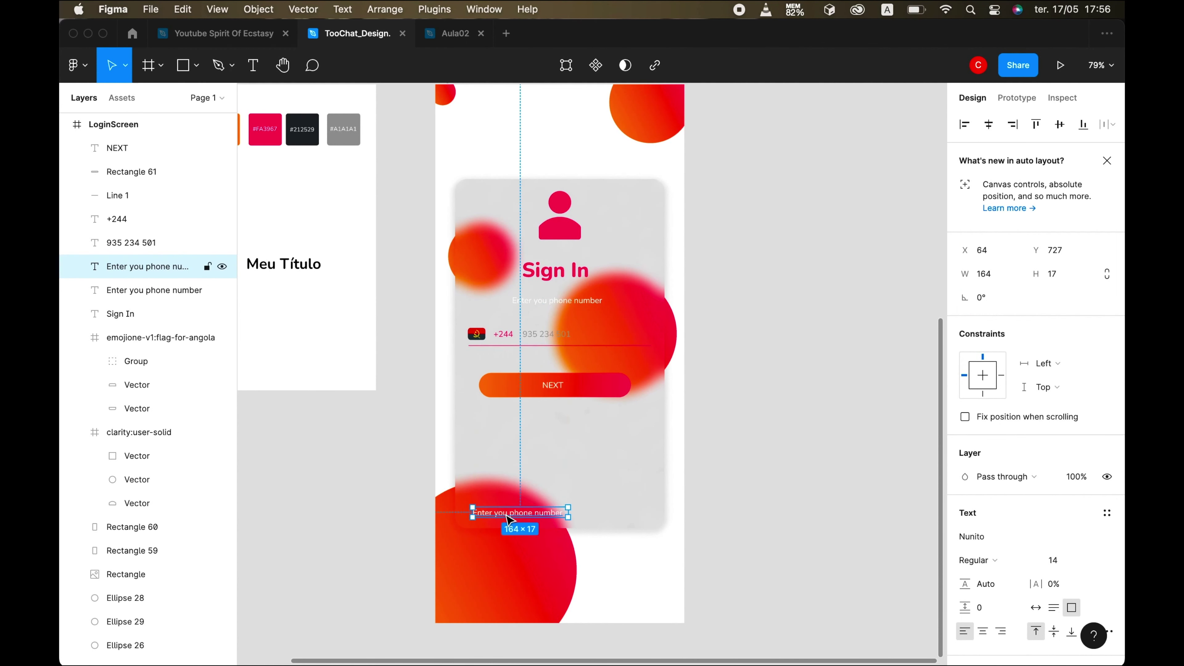
key("Return")
type("By")
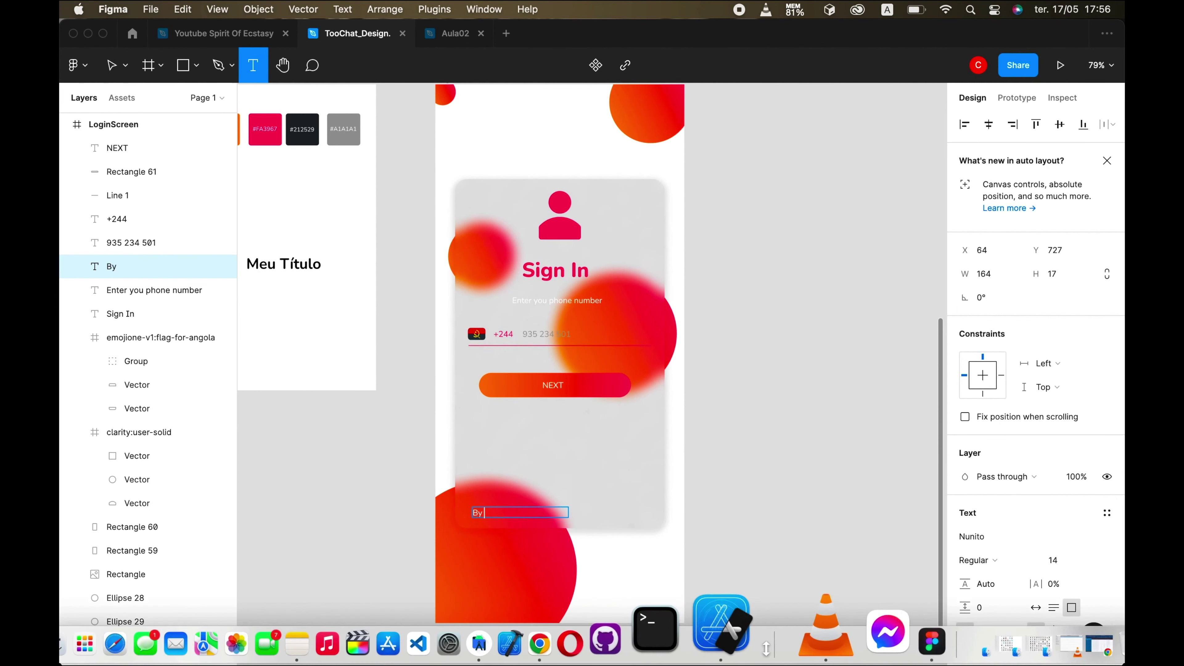
- Complete the text as 'By logging in you agree to our Terms of use.'
left_click(750, 627)
left_click(507, 514)
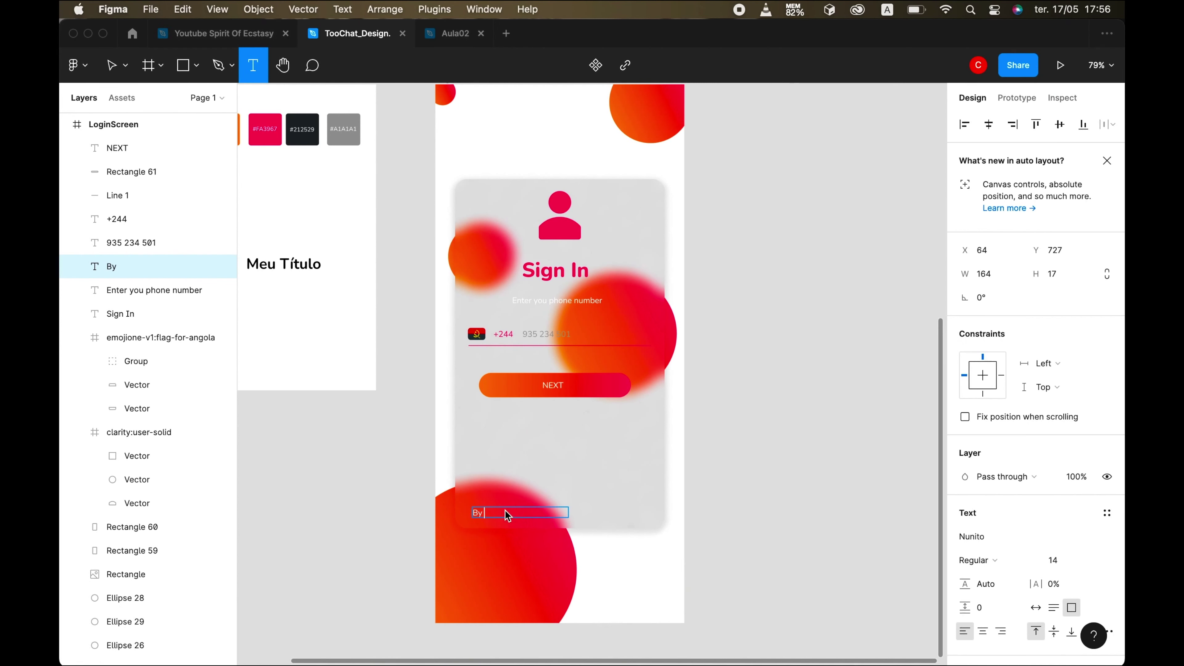
type("logging in you agree")
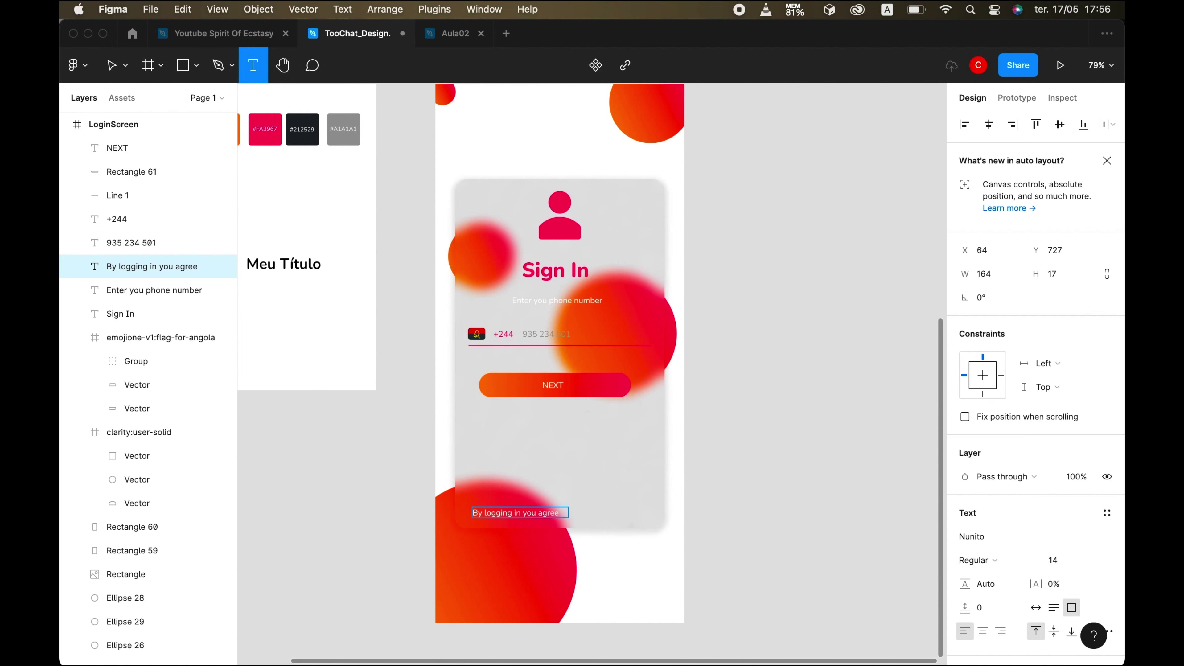
type(" with our")
left_click(746, 637)
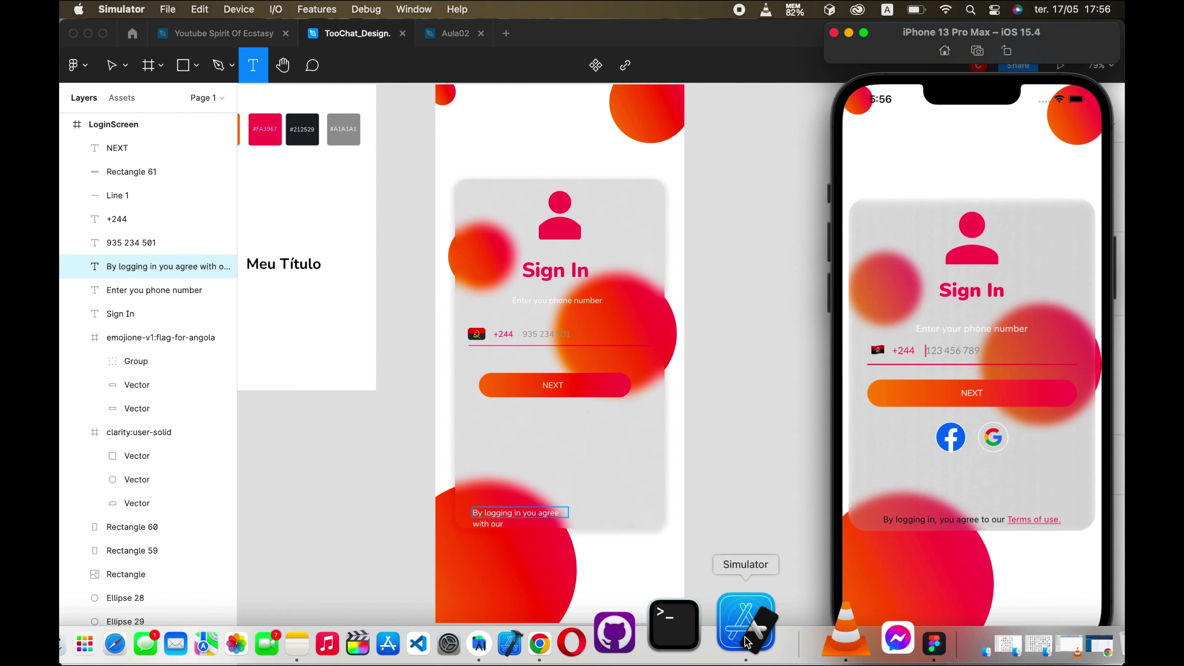
left_click(554, 521)
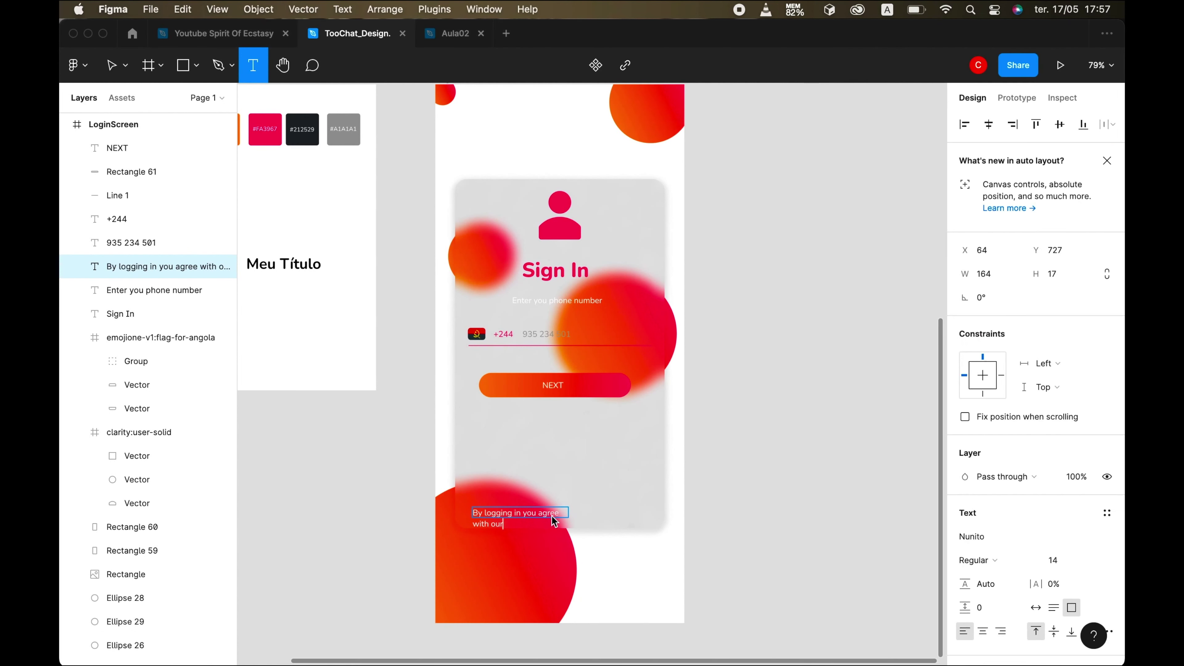
key("BackSpace")
key("BackSpace")
key("BackSpace")
key("BackSpace")
key("BackSpace")
key("BackSpace")
key("BackSpace")
key("BackSpace")
key("BackSpace")
key("BackSpace")
type("e to ou")
scroll(661, 480, "up", 2)
scroll(661, 479, "down", 2)
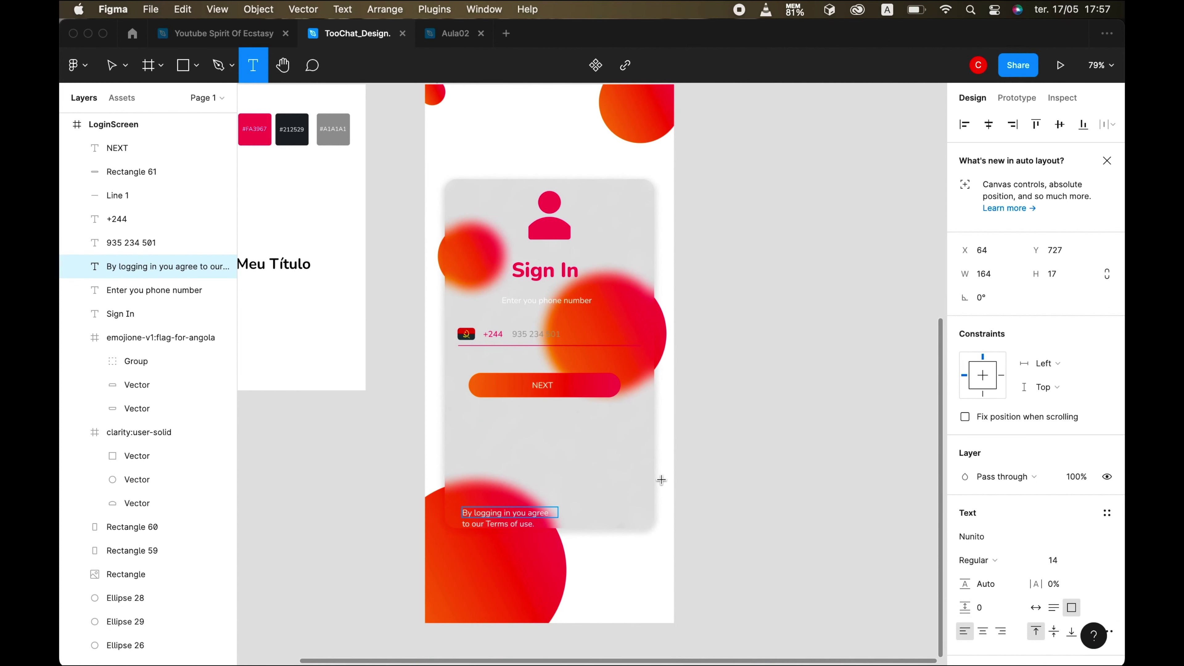
left_click(113, 69)
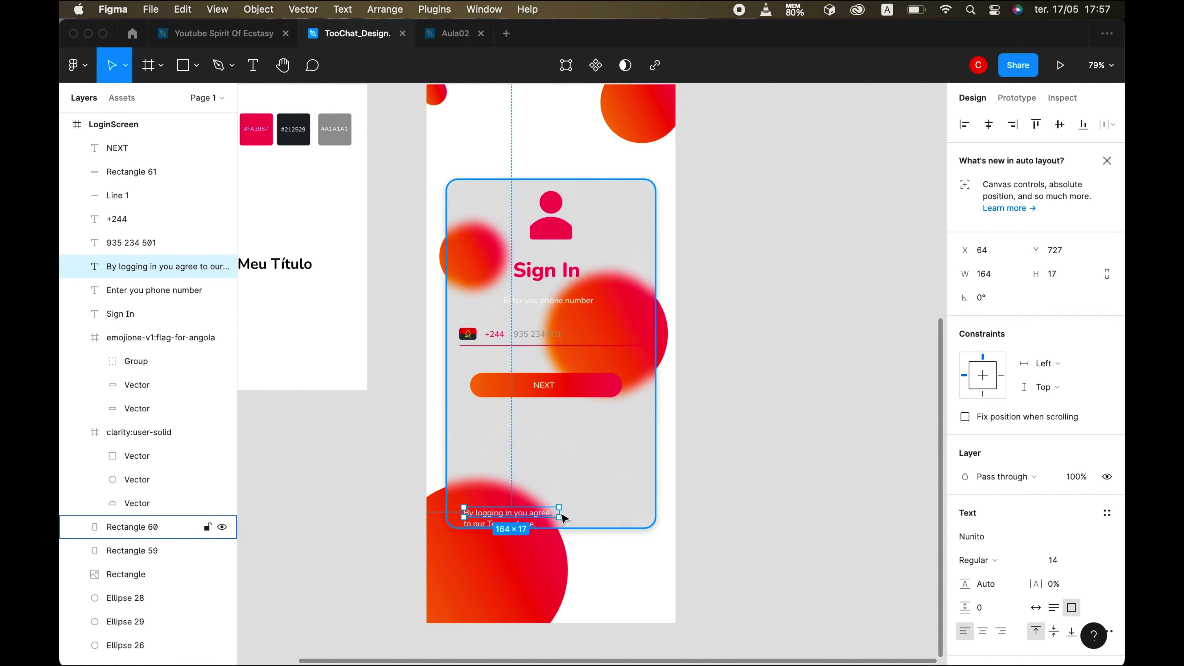
- Widen the consent text to fit one line and centre it horizontally in the card
scroll(557, 511, "up", 5)
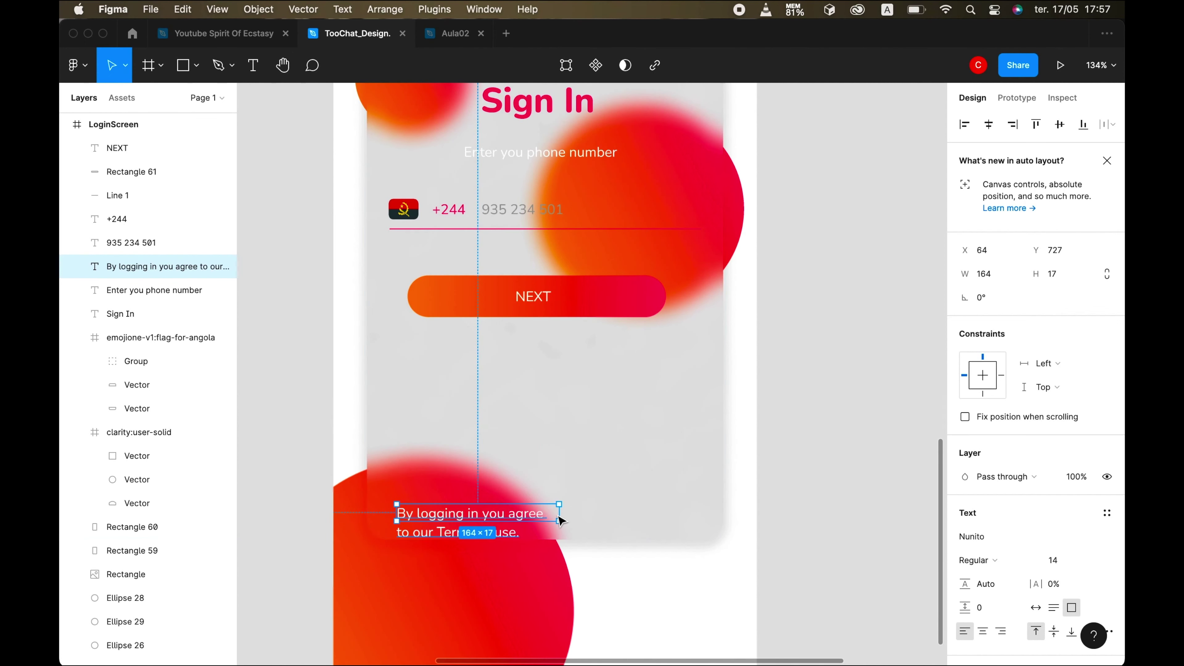
left_click_drag(559, 513, 684, 509)
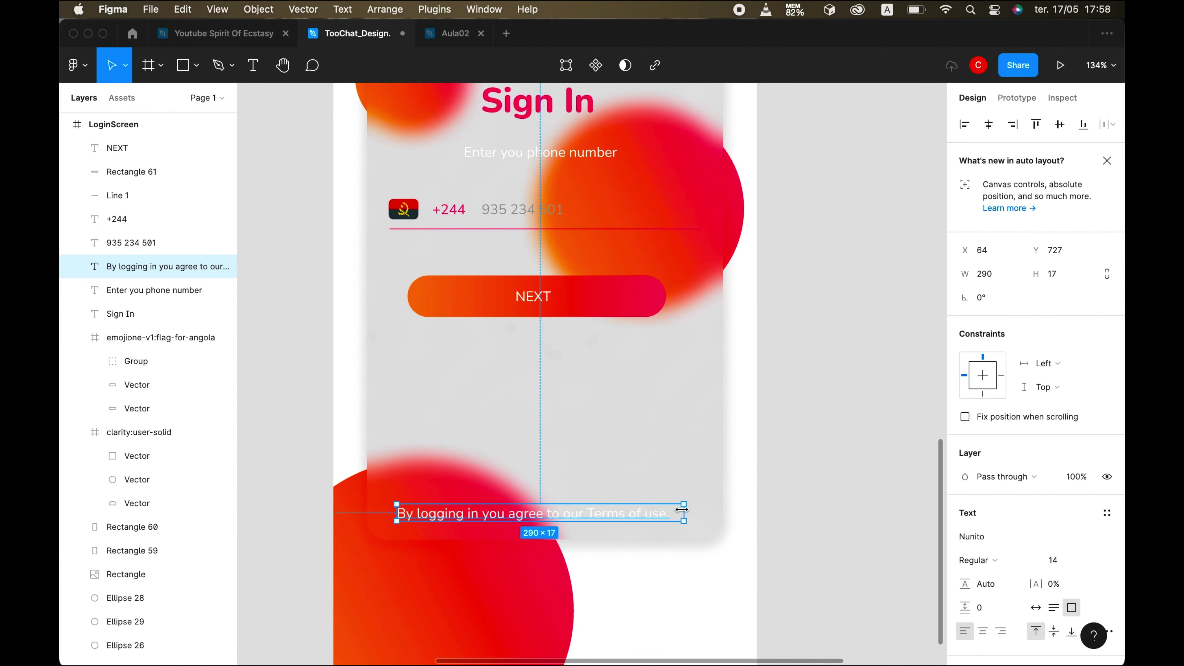
left_click(405, 450, "shift")
left_click(989, 125)
- Colour the whole consent text with the Dark Mode colour style
left_click(606, 519)
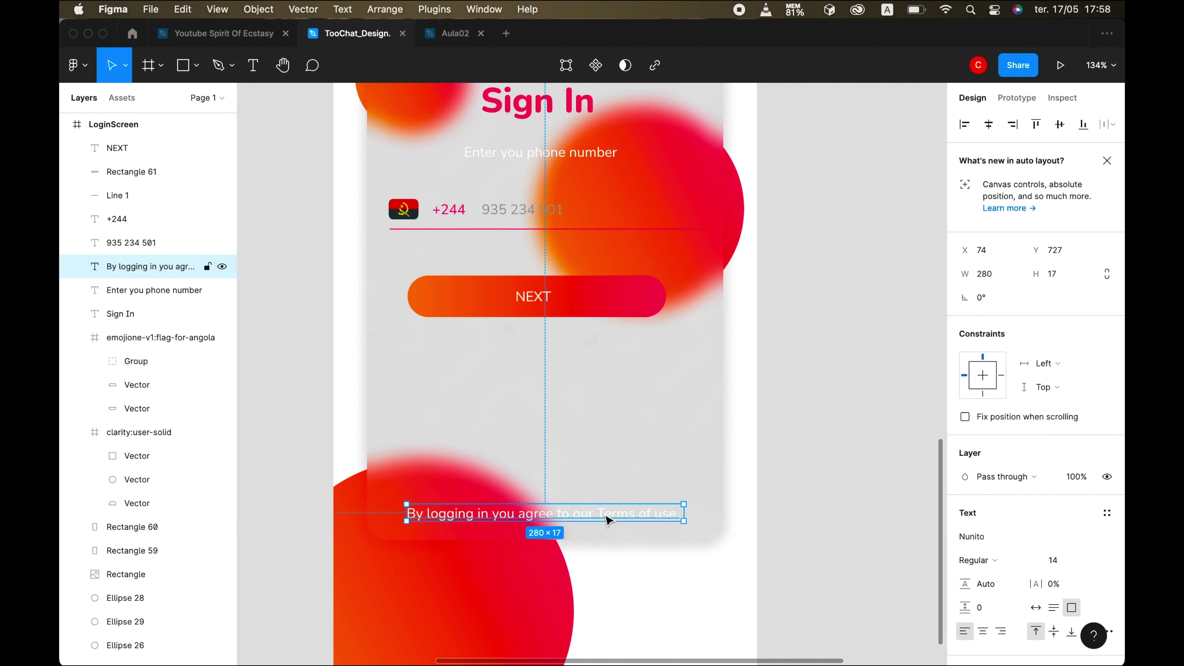
double_click(604, 519)
left_click(593, 521)
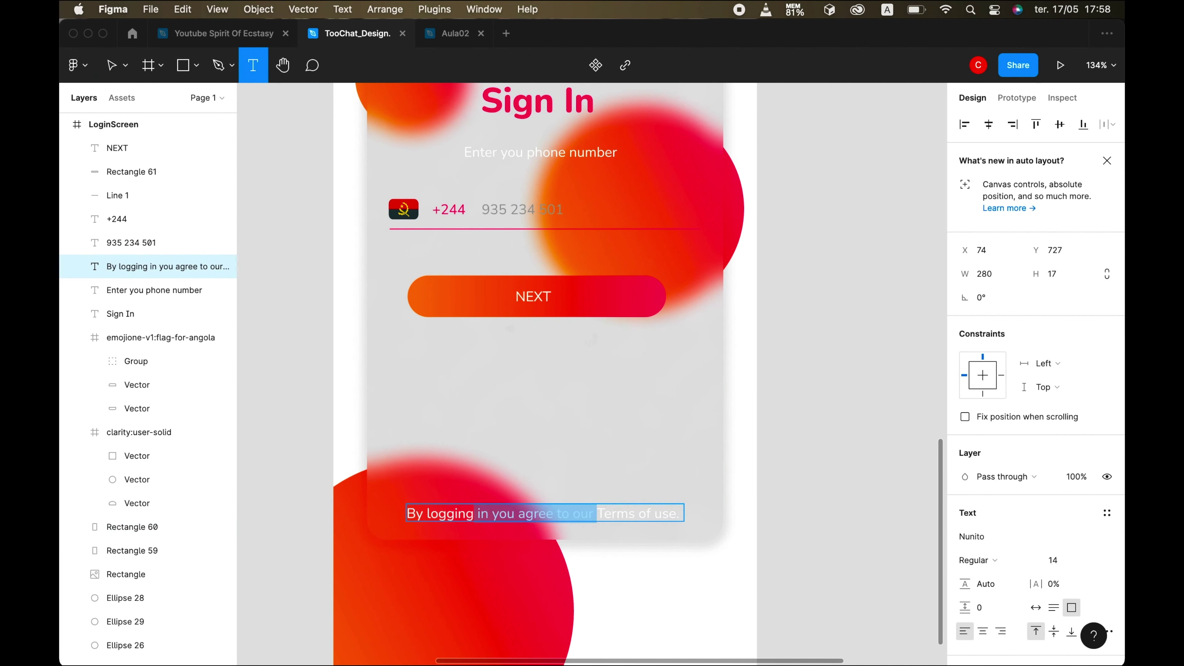
scroll(999, 545, "down", 2)
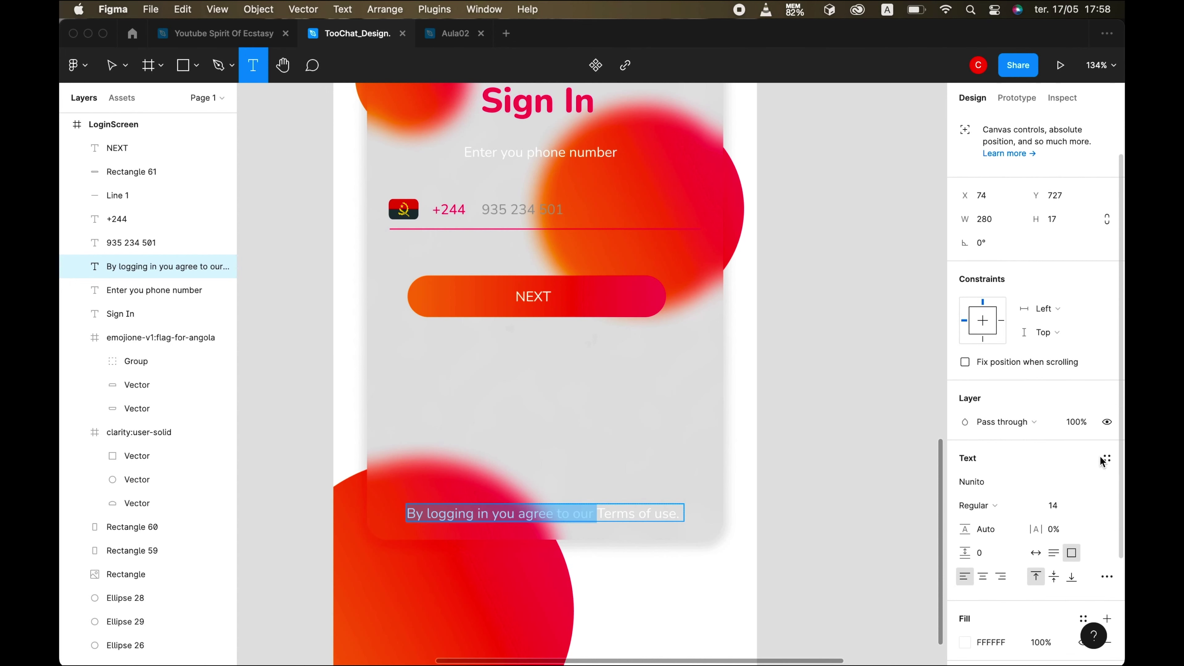
scroll(1101, 461, "down", 3)
left_click(1083, 521)
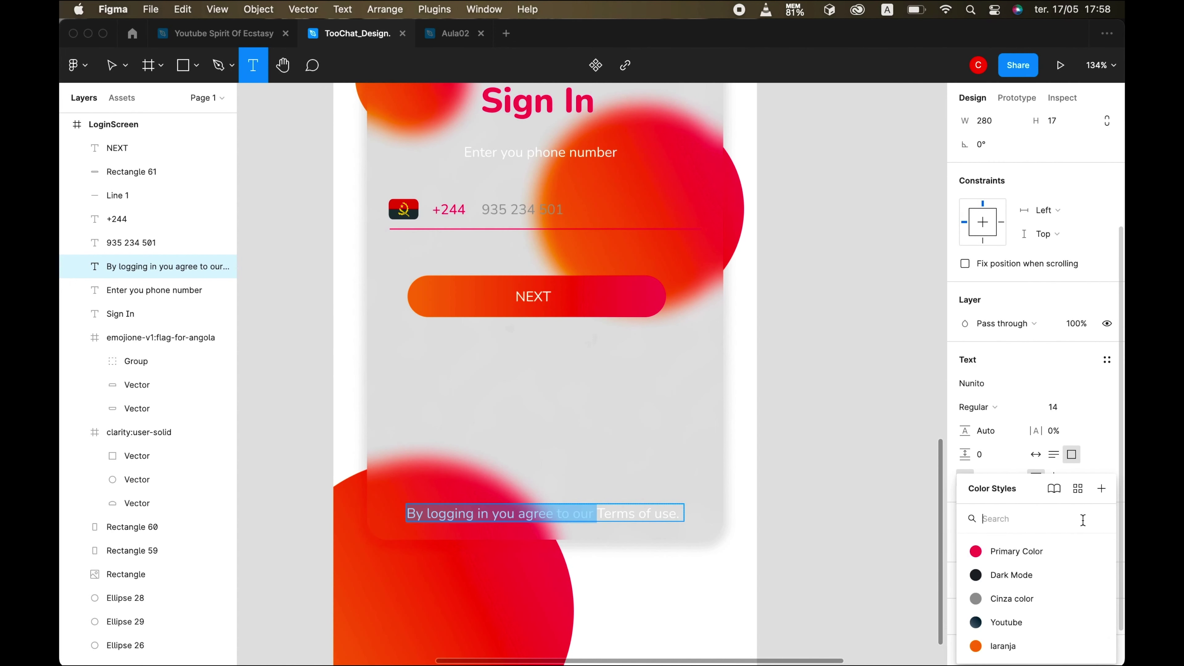
left_click(1018, 577)
- Give the 'Terms of use' words the pink Primary Color style
left_click(675, 513)
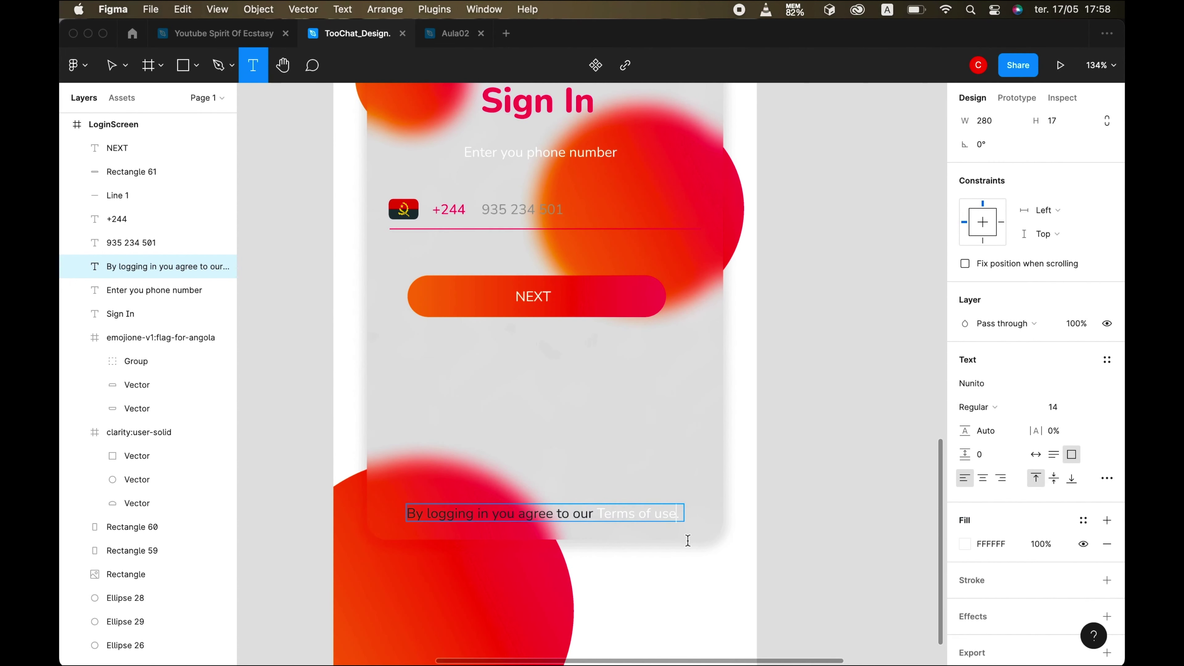
key("alt+shift+Right")
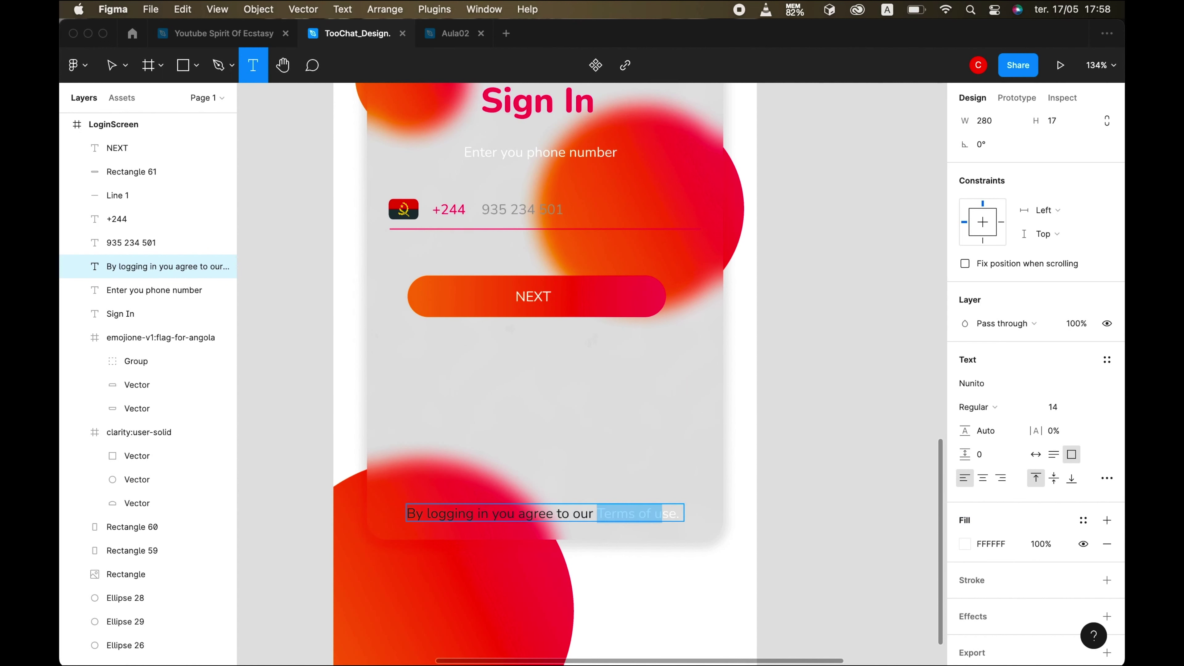
left_click(746, 623)
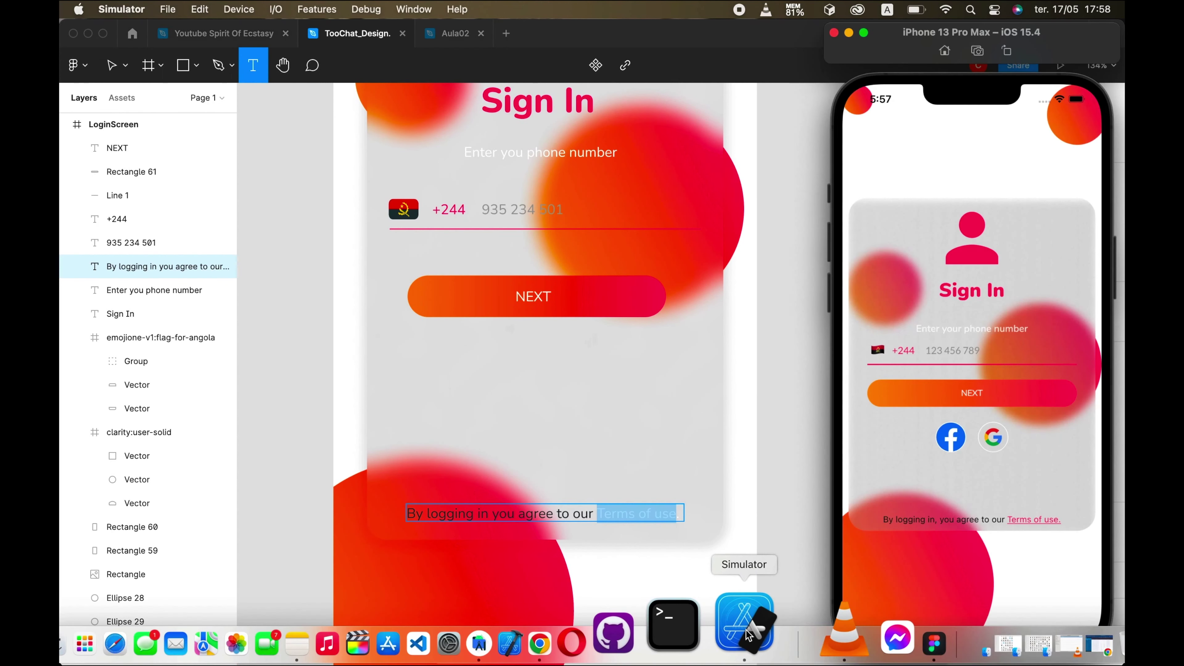
left_click(682, 520)
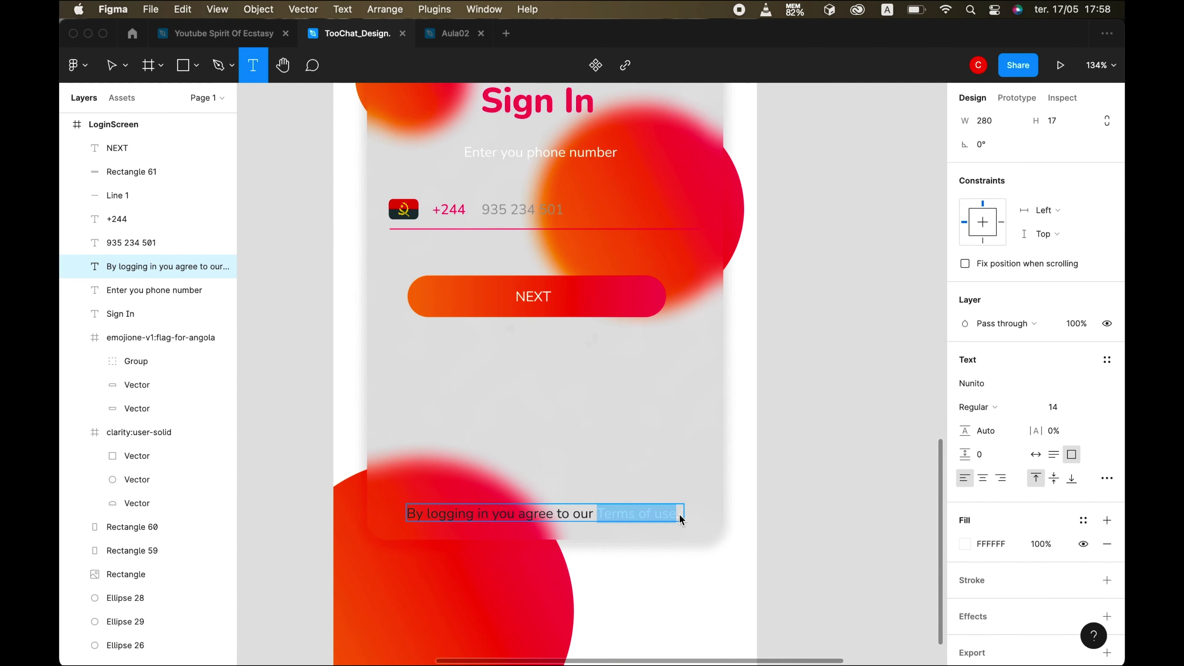
left_click(1084, 520)
left_click(1016, 552)
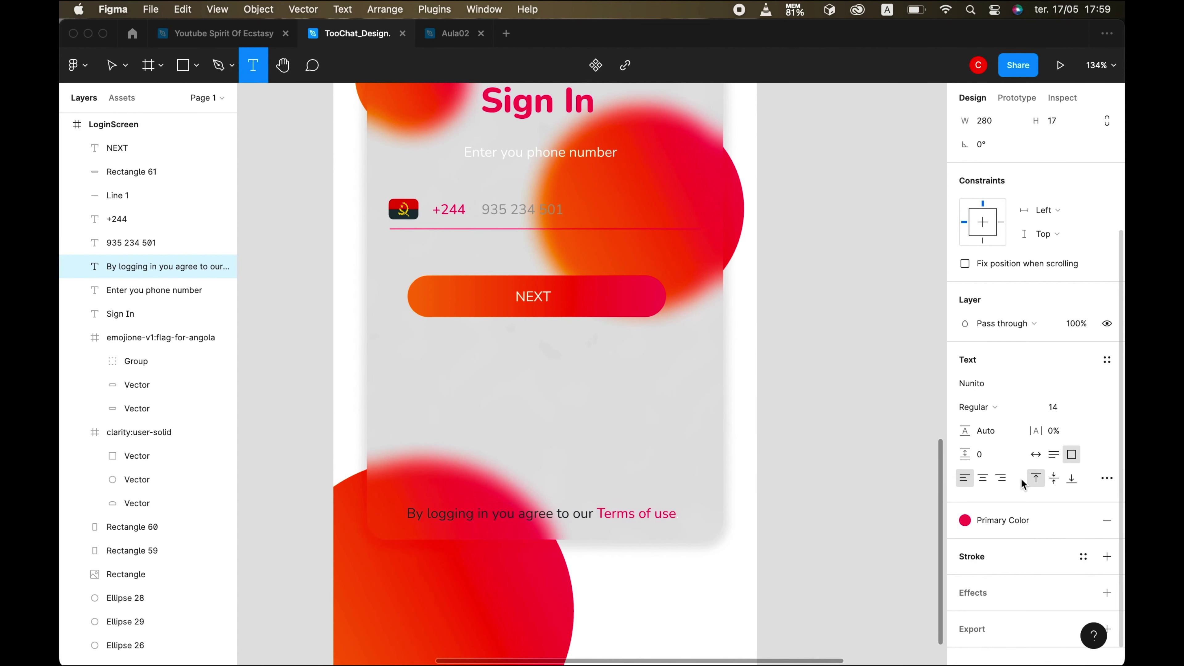
- Underline the 'Terms of use' link, removing an accidentally added drop shadow
scroll(1016, 541, "down", 1)
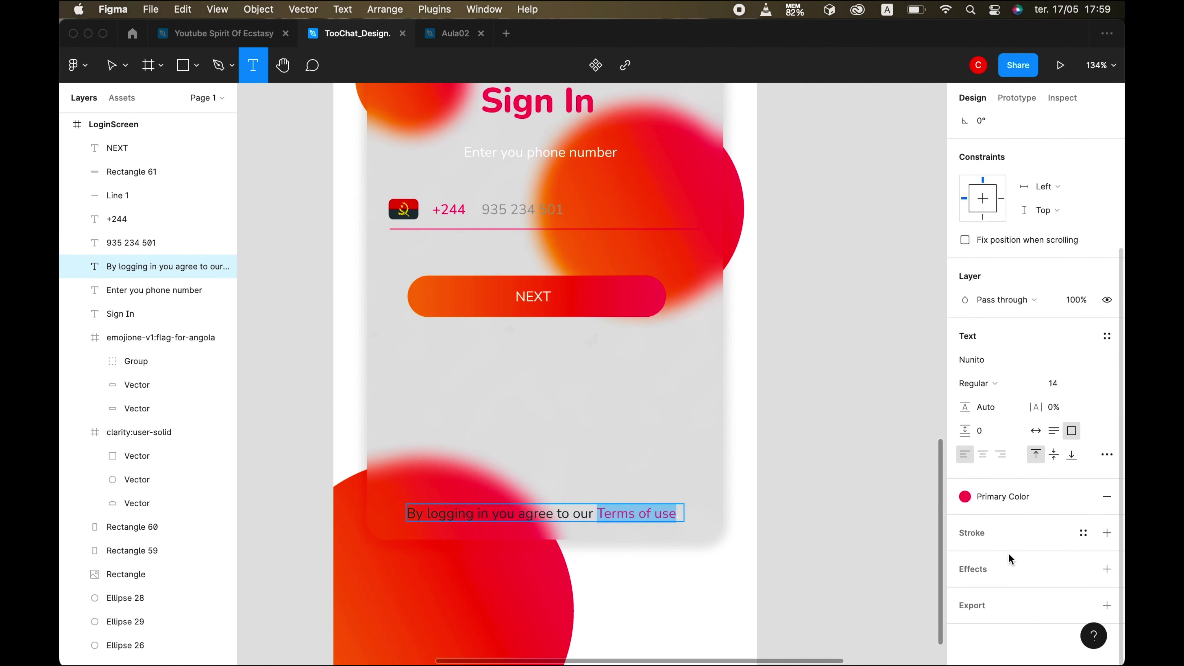
left_click(1108, 570)
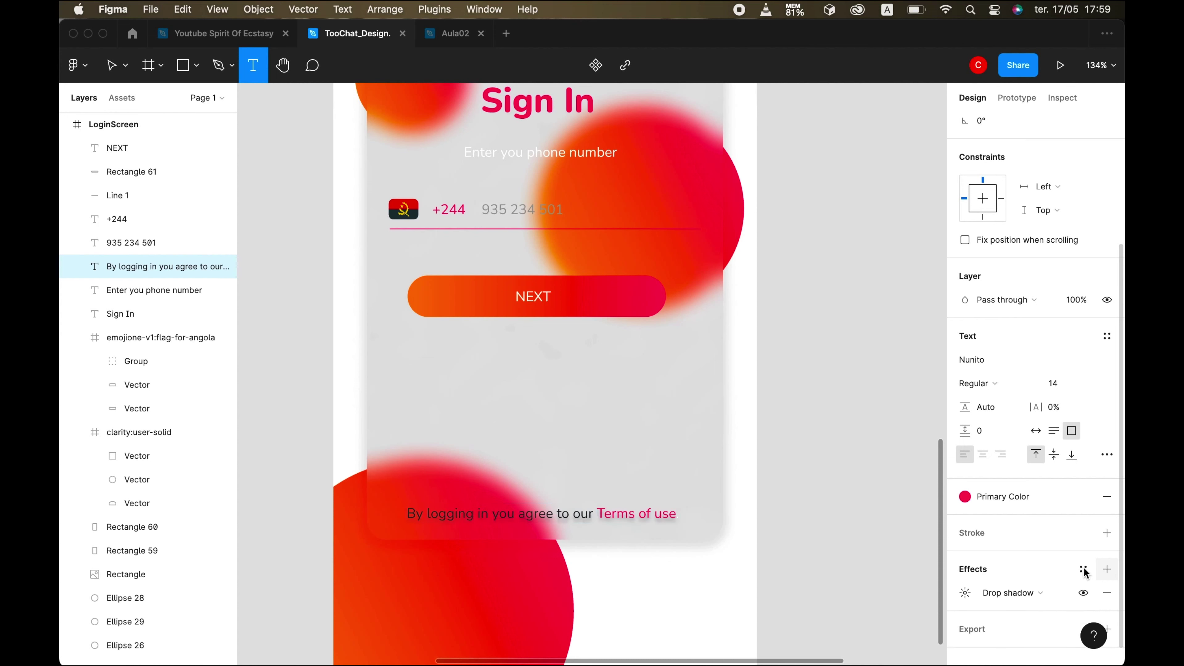
key("super+z")
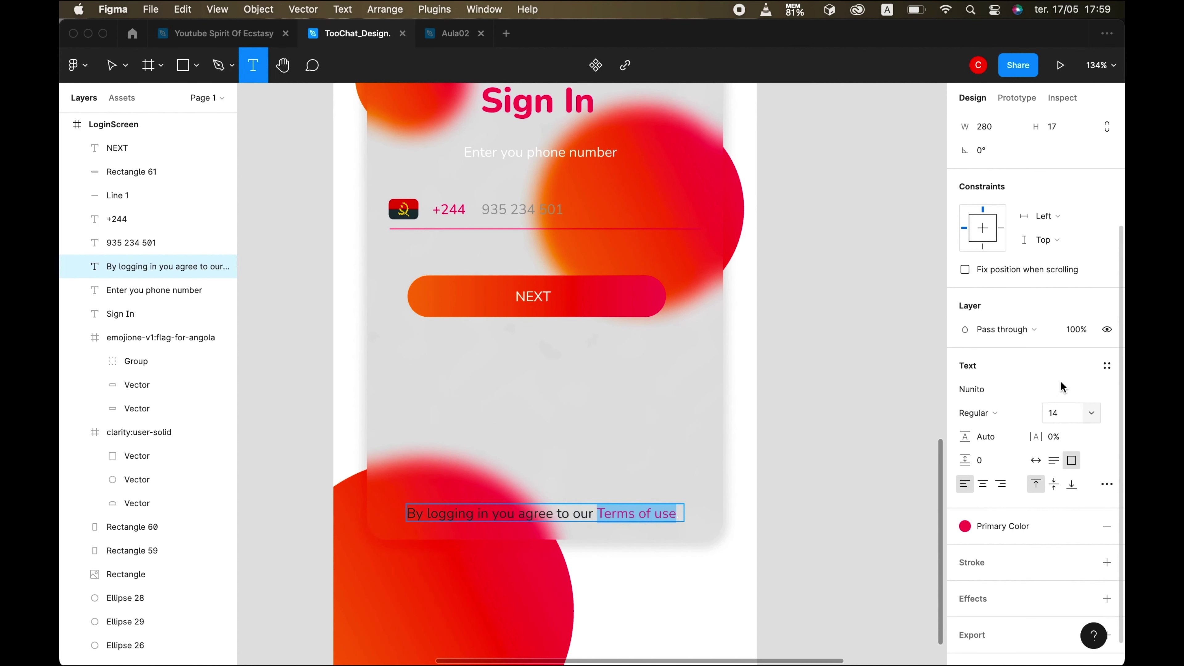
left_click(1105, 487)
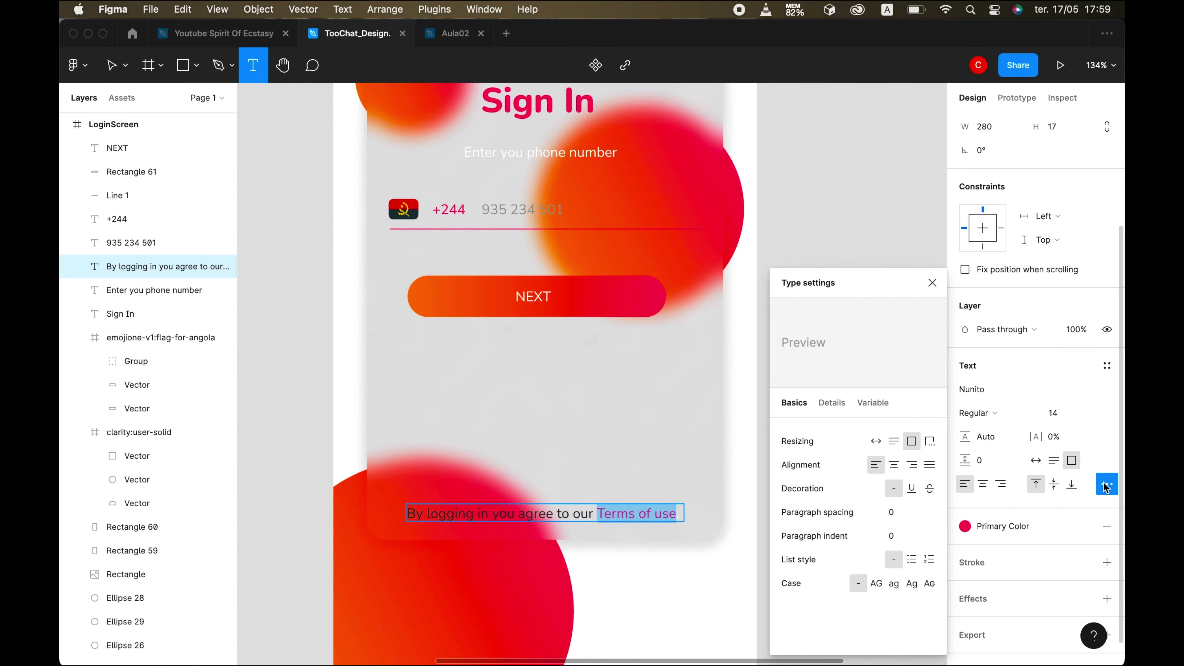
left_click(912, 489)
- Return the trailing text to the Dark Mode colour after trying the orange laranja style
left_click(681, 515)
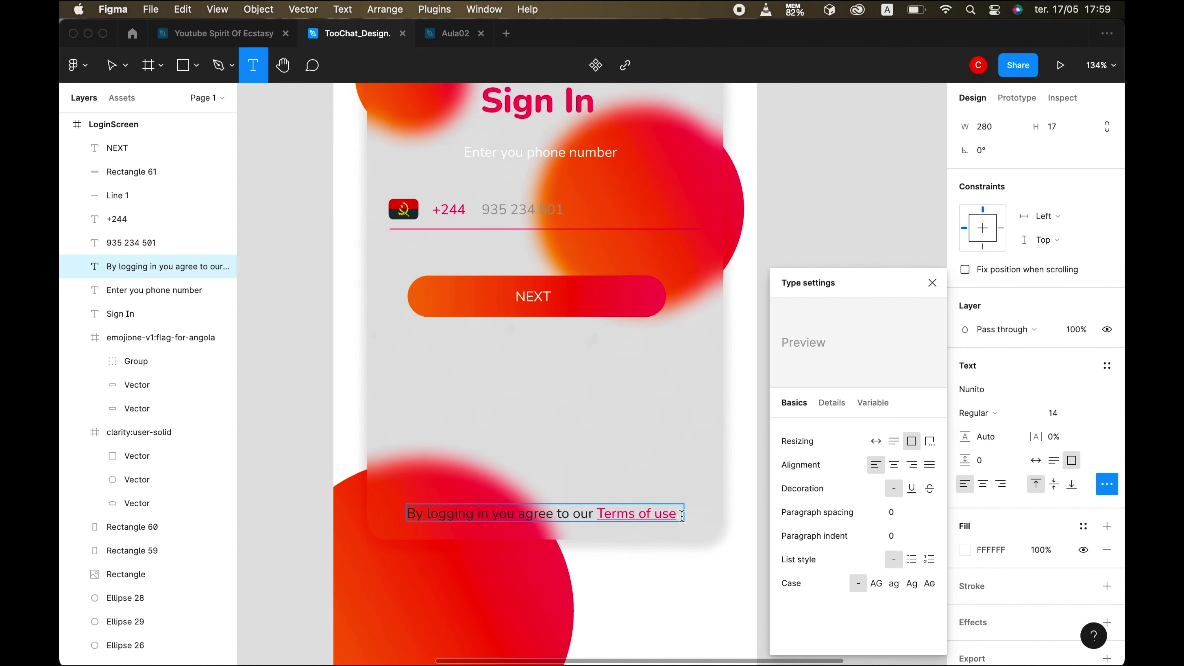
left_click(1084, 528)
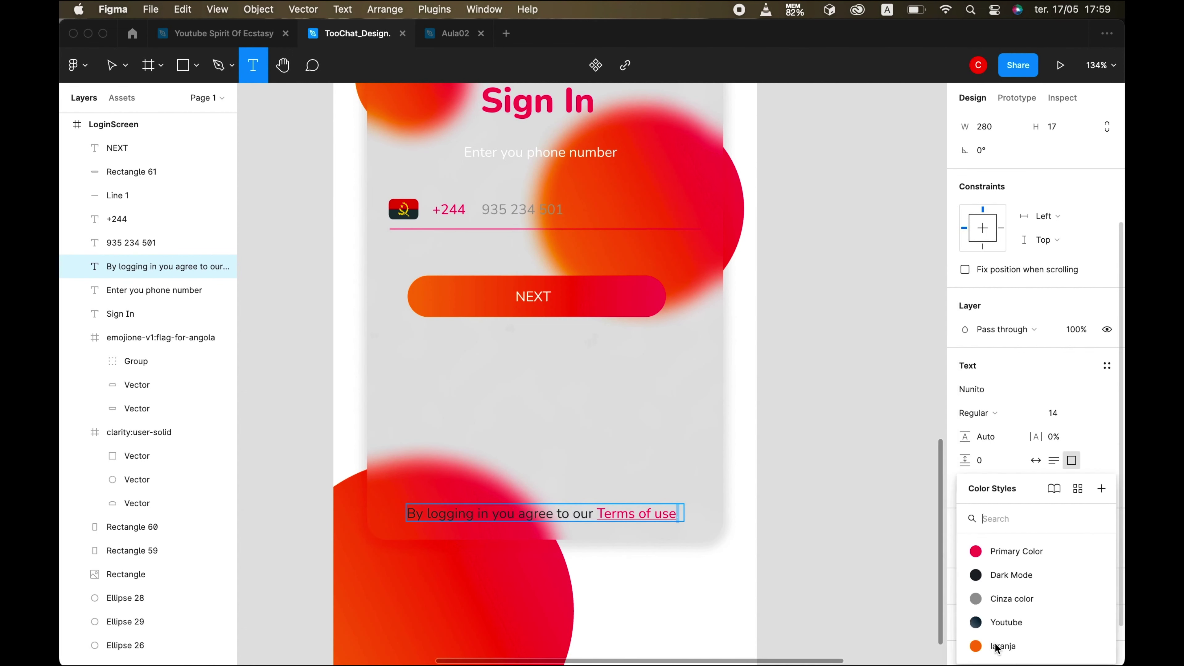
left_click(983, 646)
left_click(1083, 526)
left_click(1084, 526)
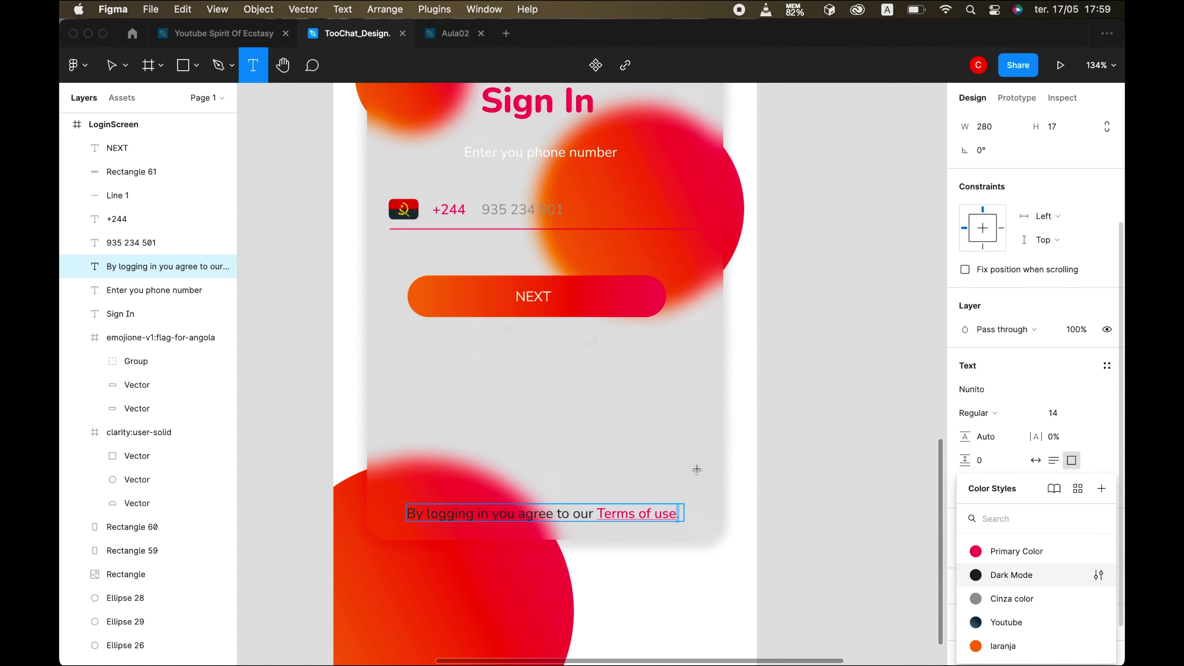
left_click(549, 520)
left_click(112, 64)
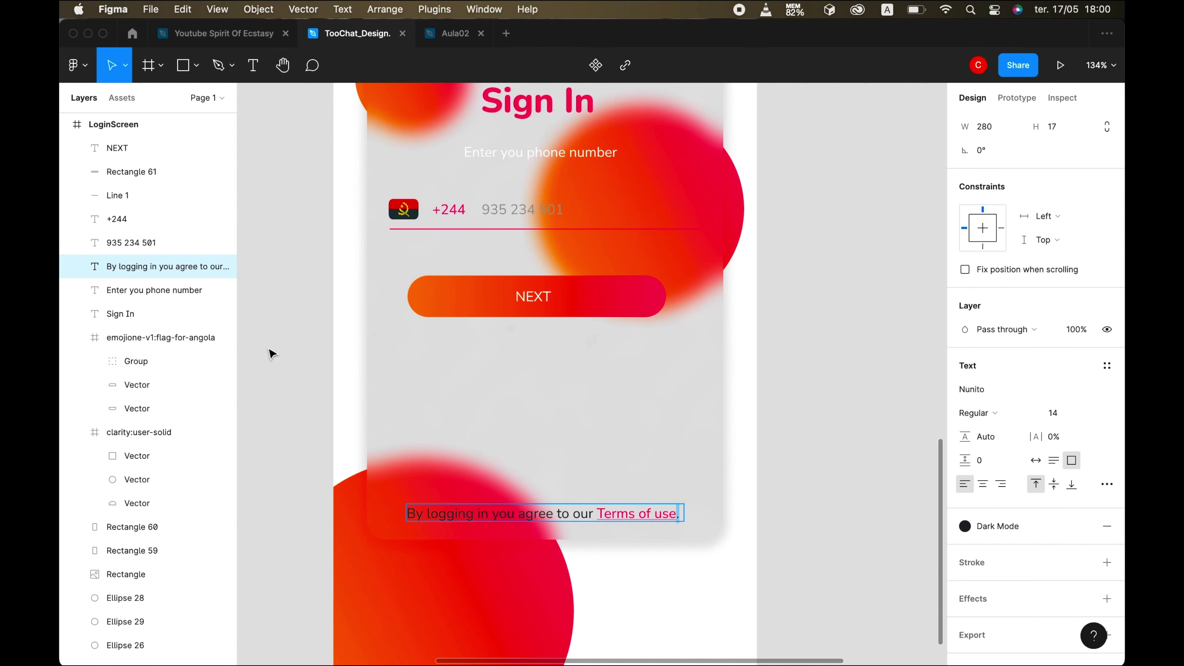
- Duplicate the LoginScreen frame and rename the copy 'LoginScreen Dark Mode'
left_click(782, 603)
scroll(783, 602, "down", 5)
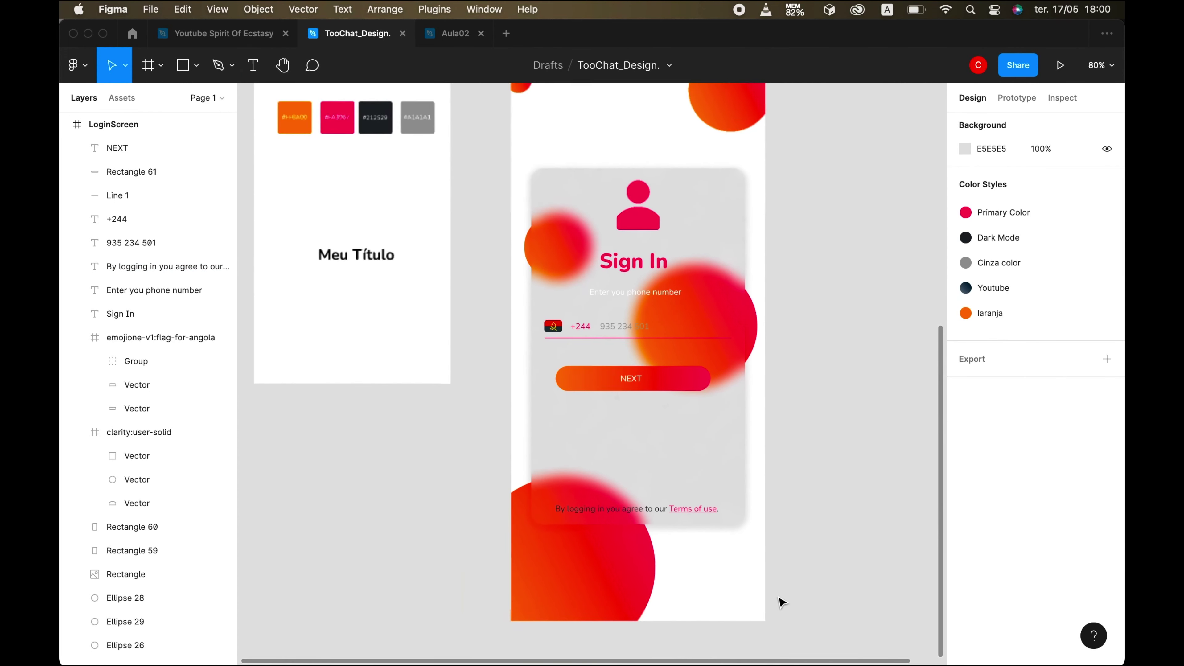
scroll(780, 602, "right", 5)
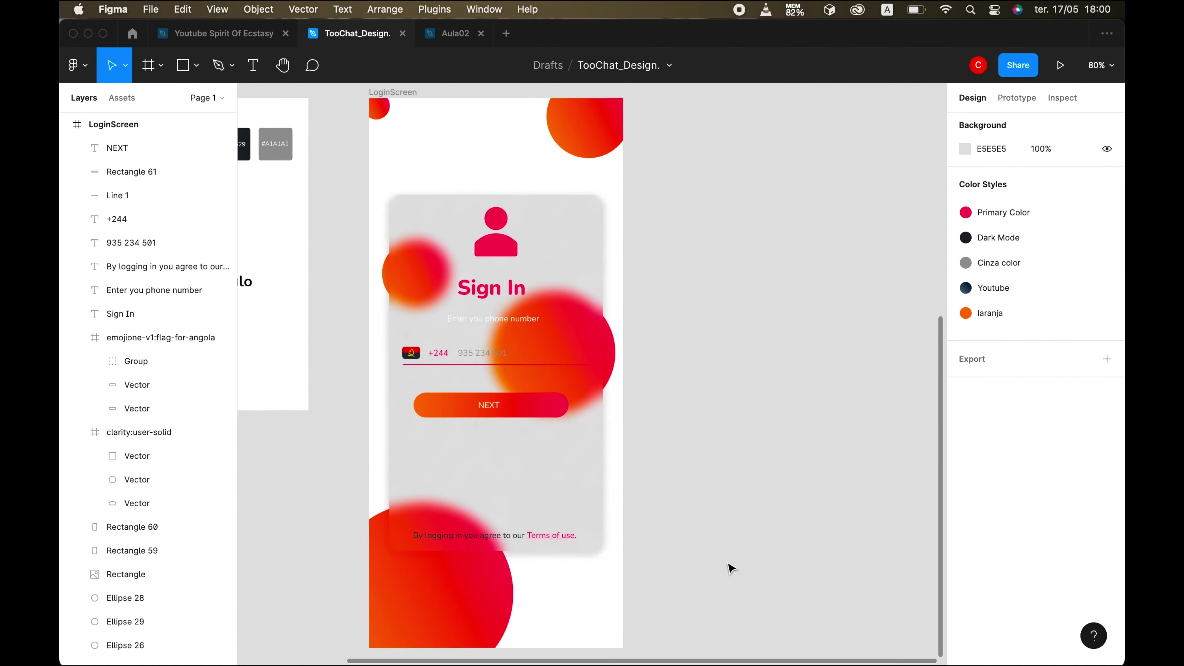
left_click(392, 92)
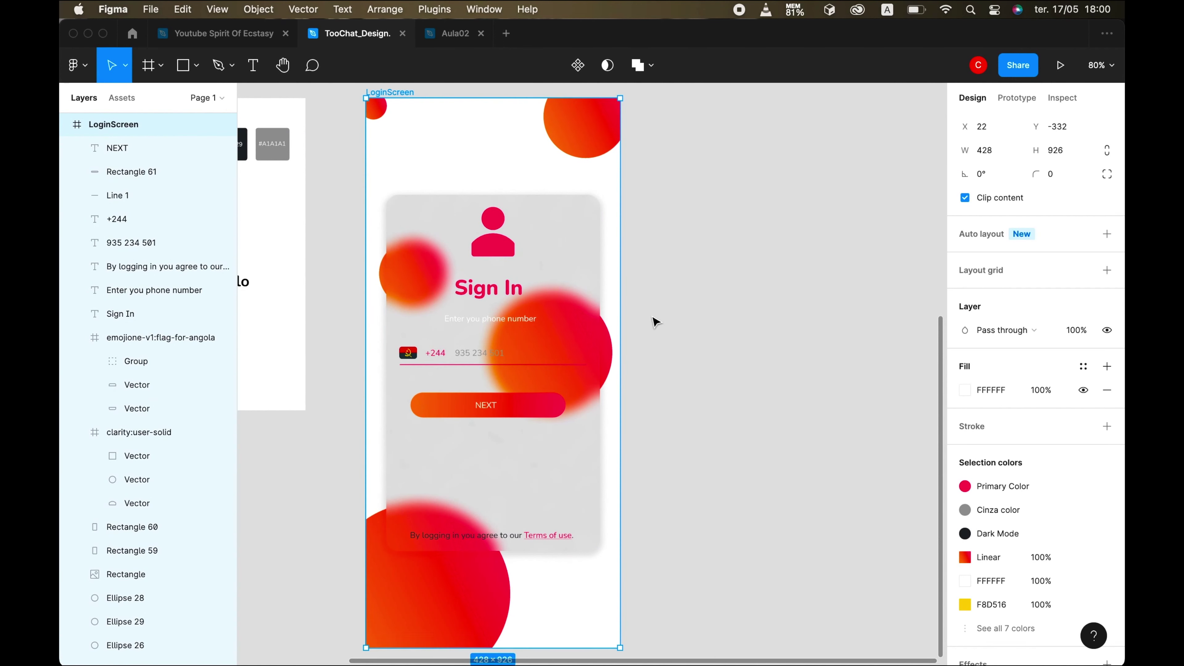
key("super+d")
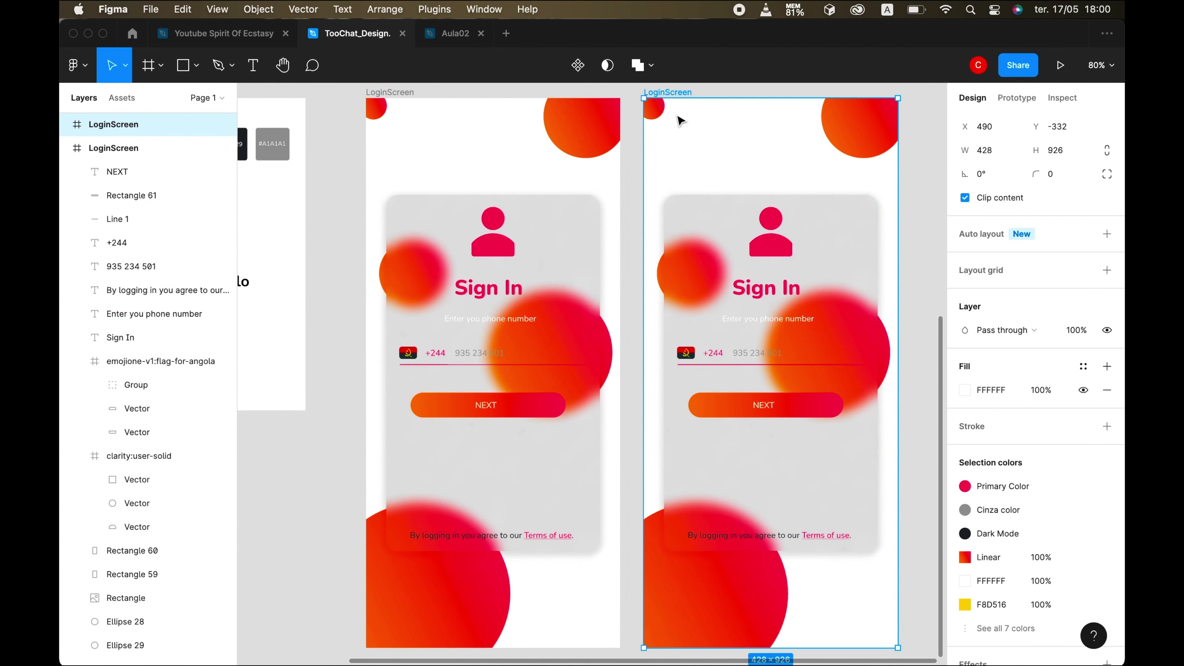
double_click(159, 123)
left_click(159, 123)
type("Dark")
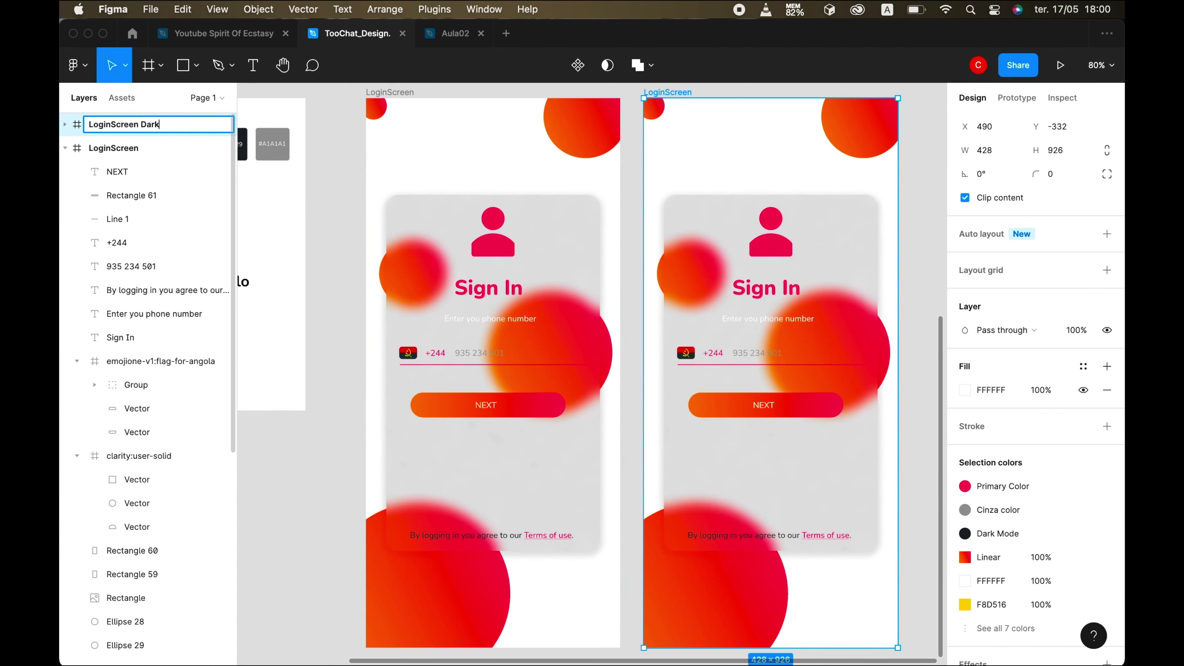
type(" Mode")
key("Return")
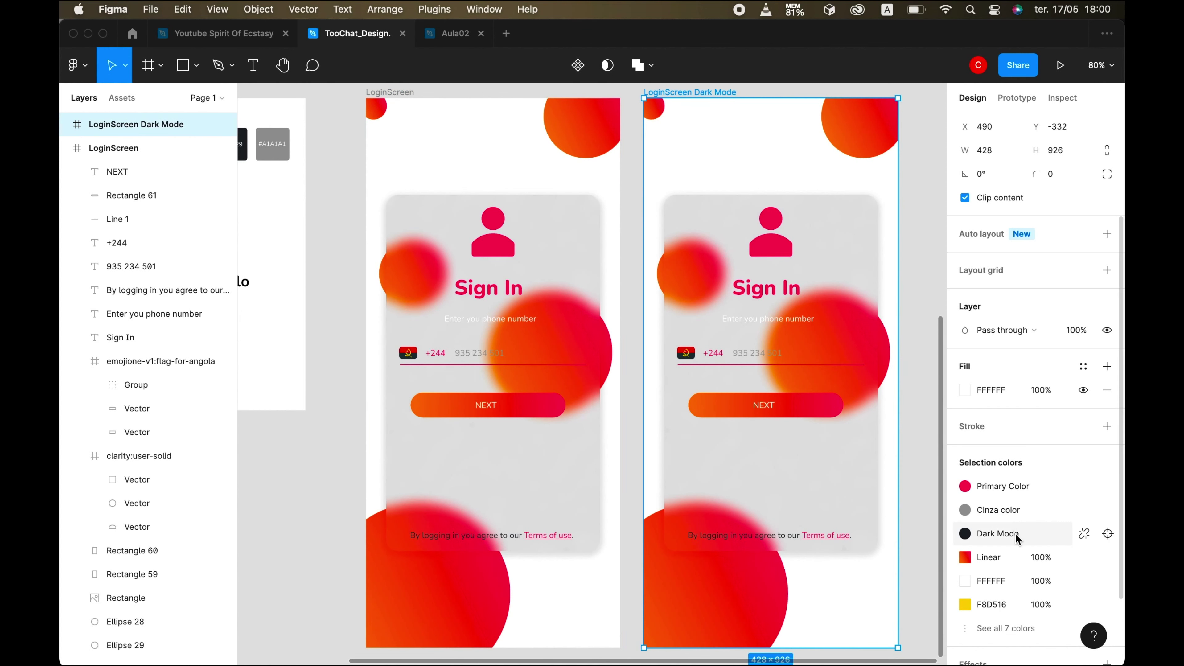
- Fill the copied frame's background with the Dark Mode colour style
left_click(1083, 366)
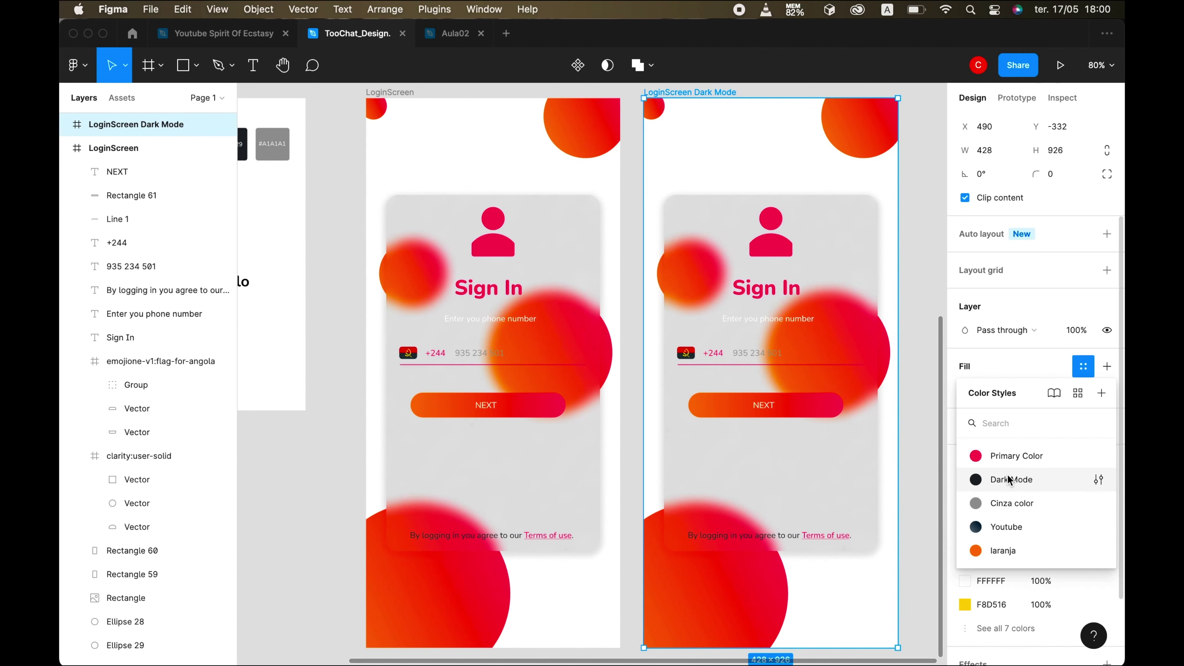
left_click(1008, 479)
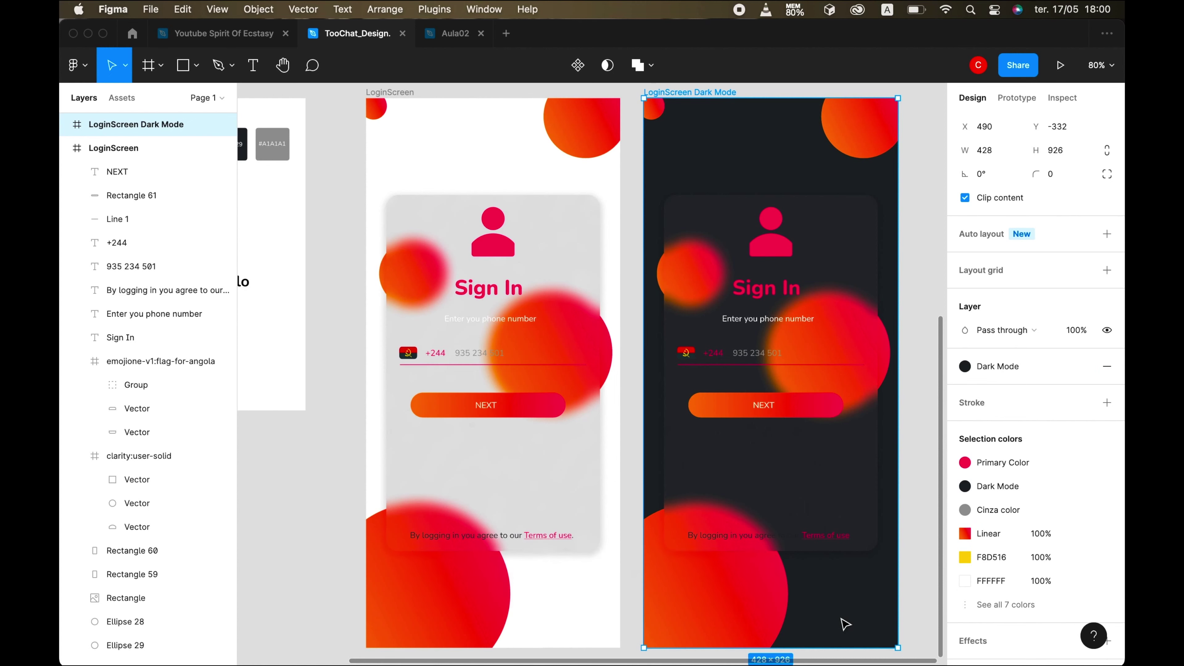
key("Escape")
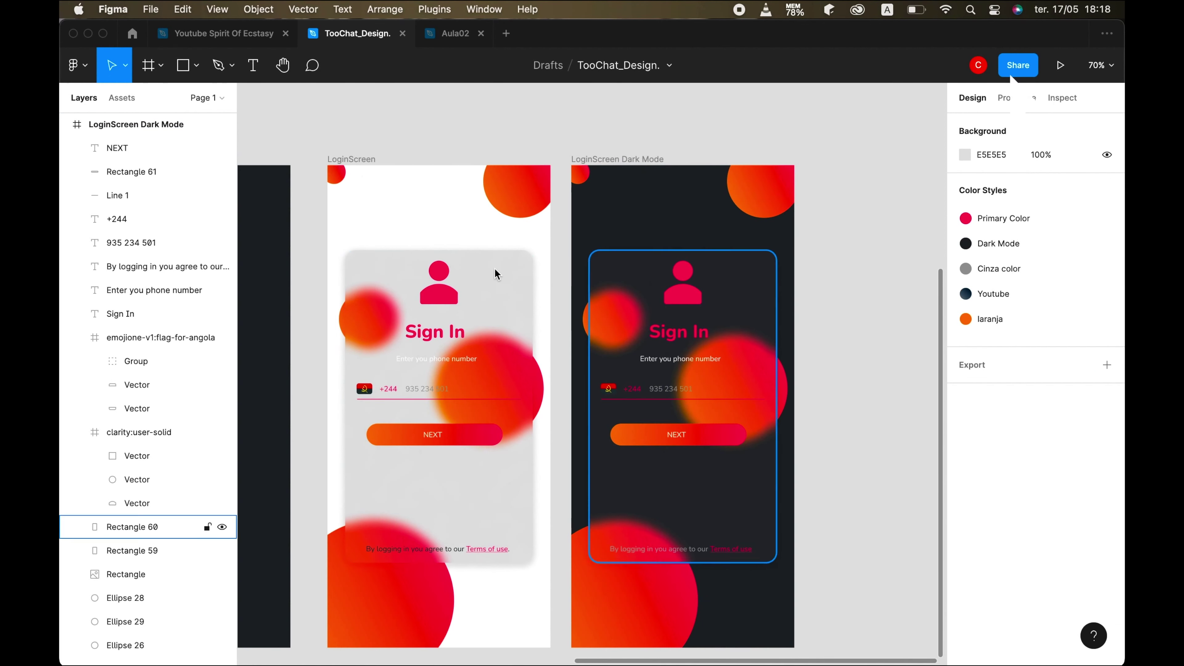
- Duplicate the light LoginScreen frame
left_click(352, 159)
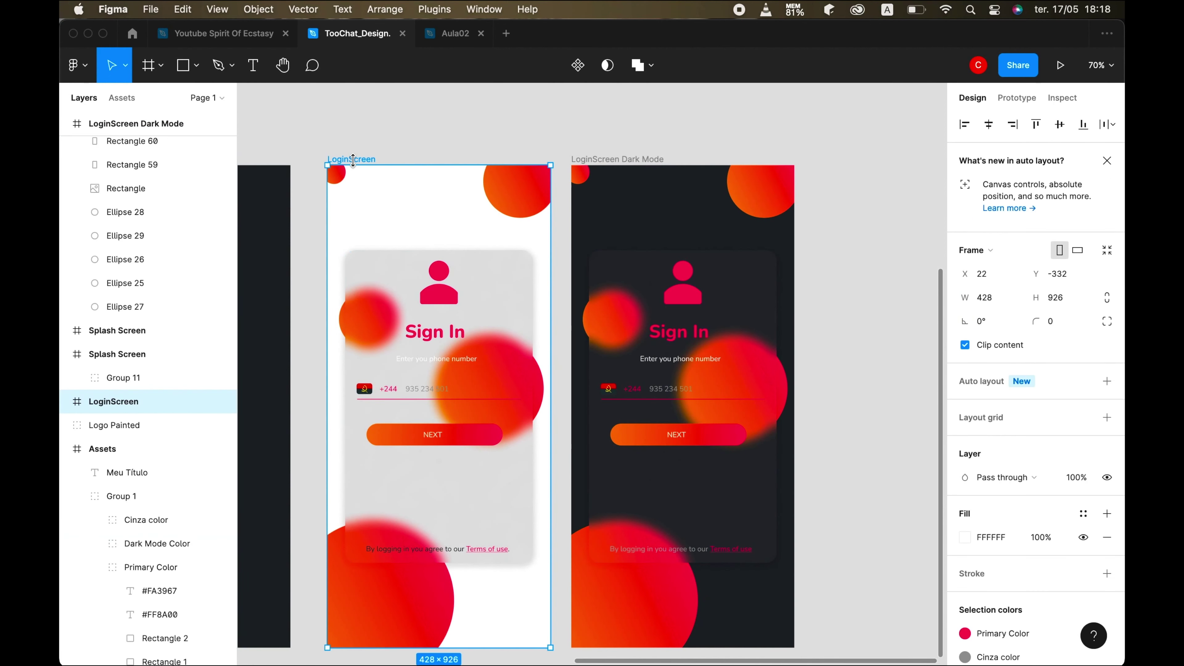
scroll(745, 330, "down", 3)
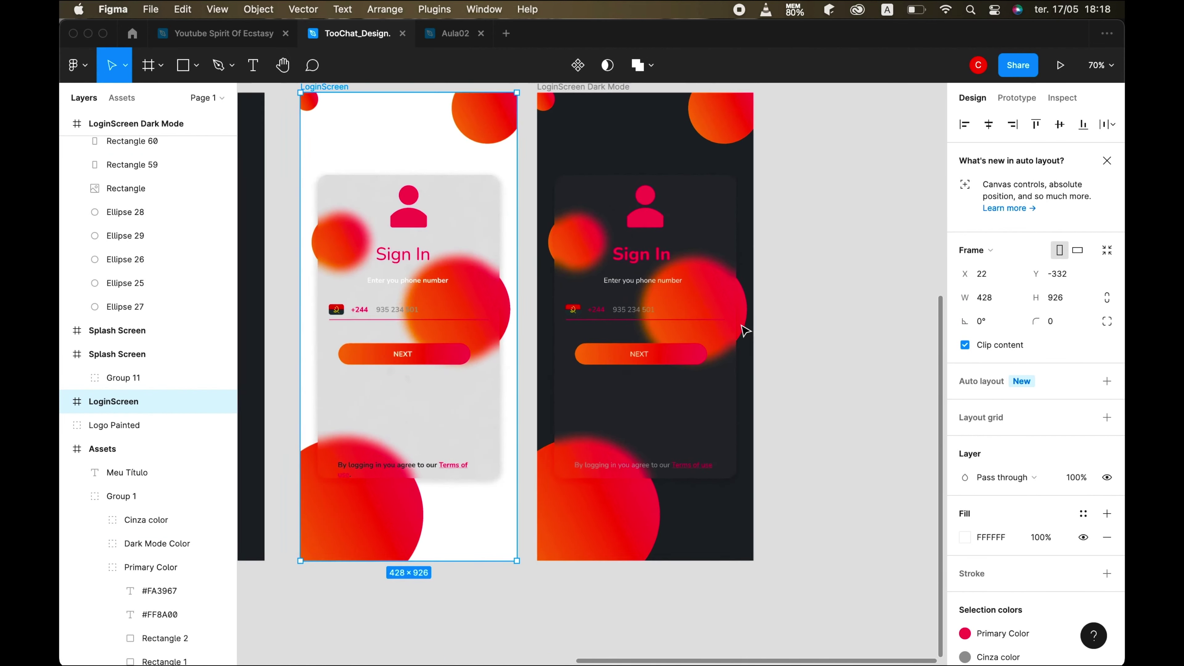
scroll(745, 331, "down", 5)
scroll(745, 331, "up", 2)
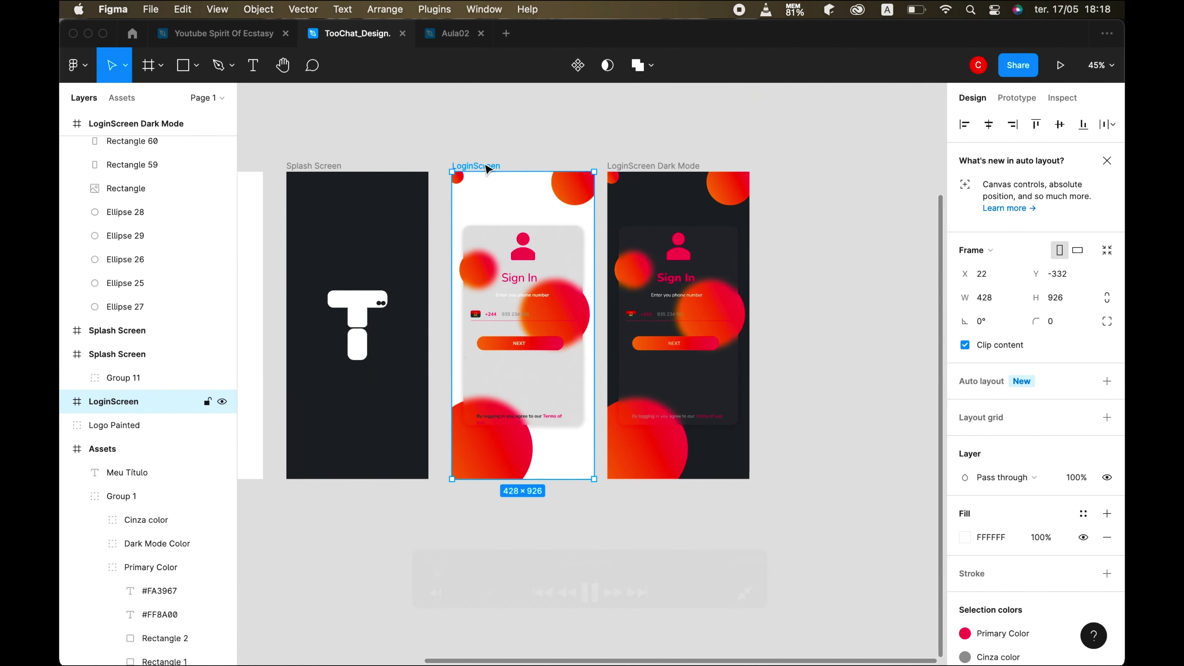
key("super+d")
scroll(835, 389, "right", 3)
scroll(836, 389, "up", 5)
scroll(836, 389, "left", 4)
scroll(836, 389, "up", 3)
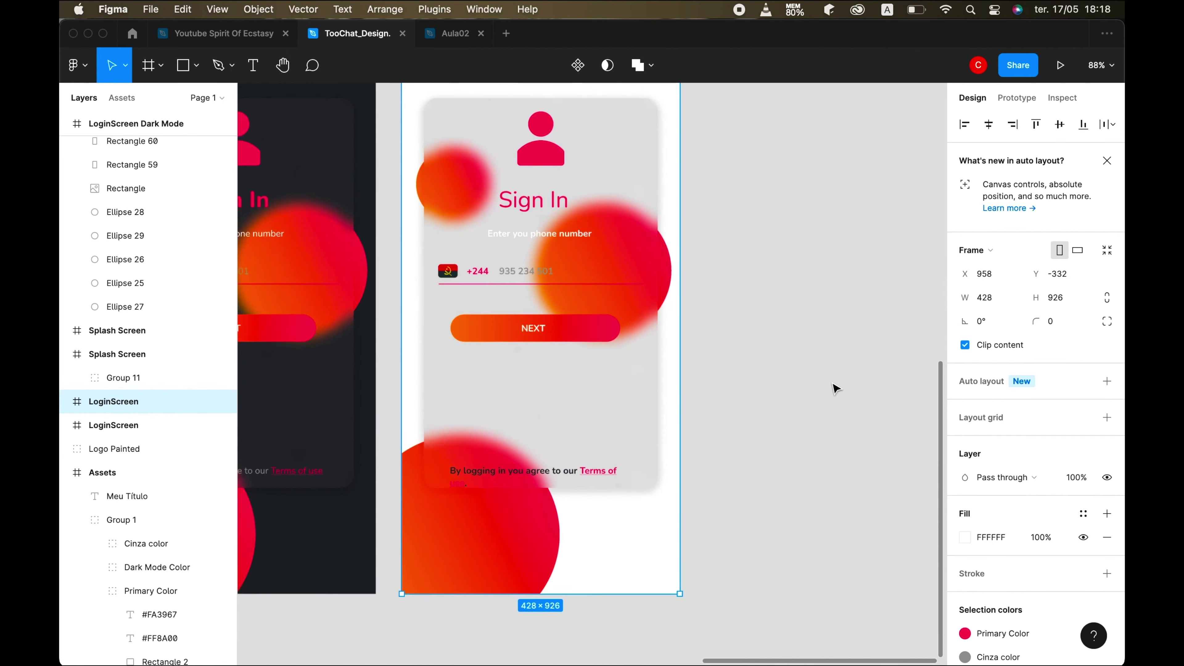
- Remove the user icon and Sign In title from the copied card
left_click(584, 211)
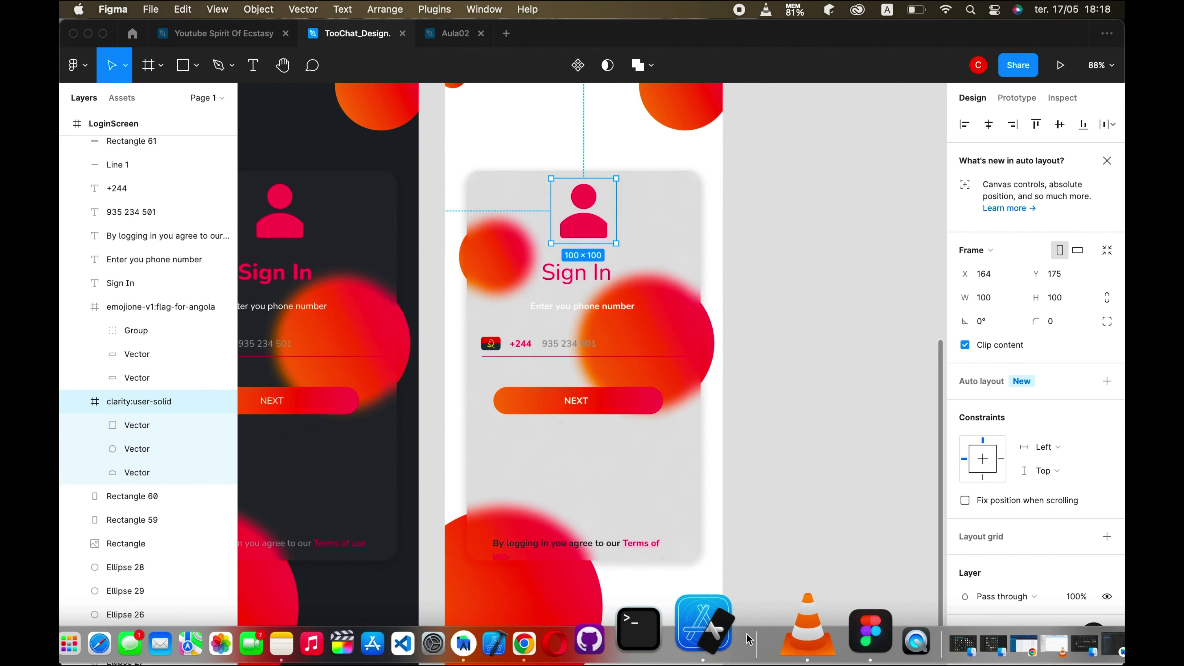
left_click(683, 632)
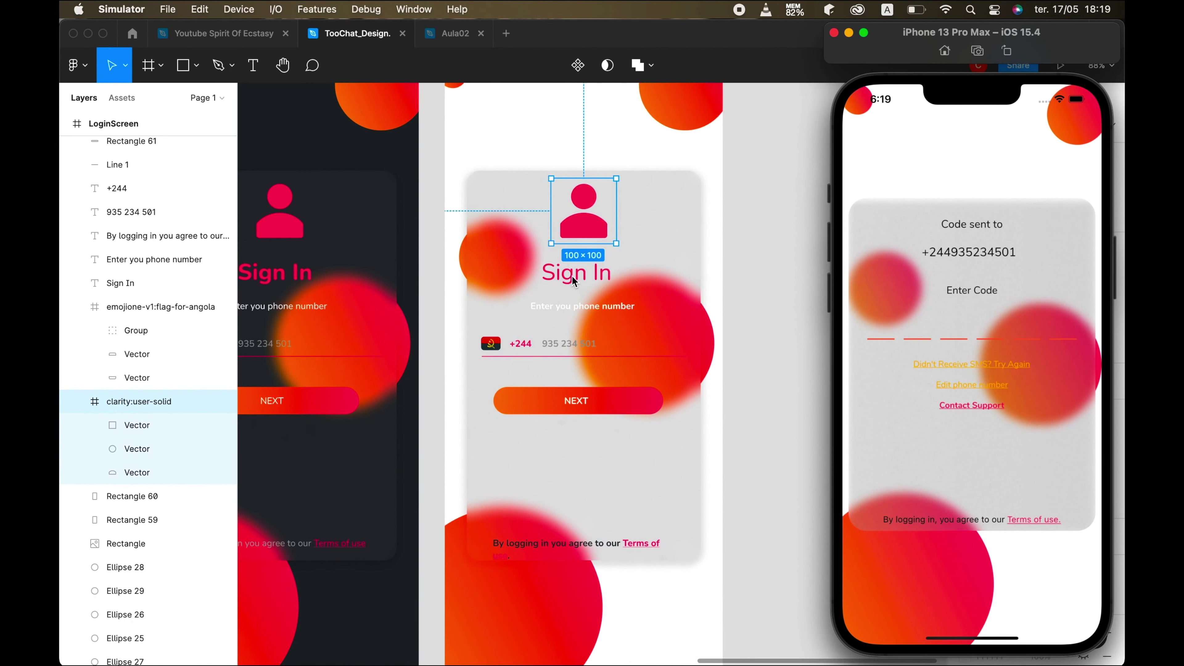
left_click(573, 286)
left_click(579, 277)
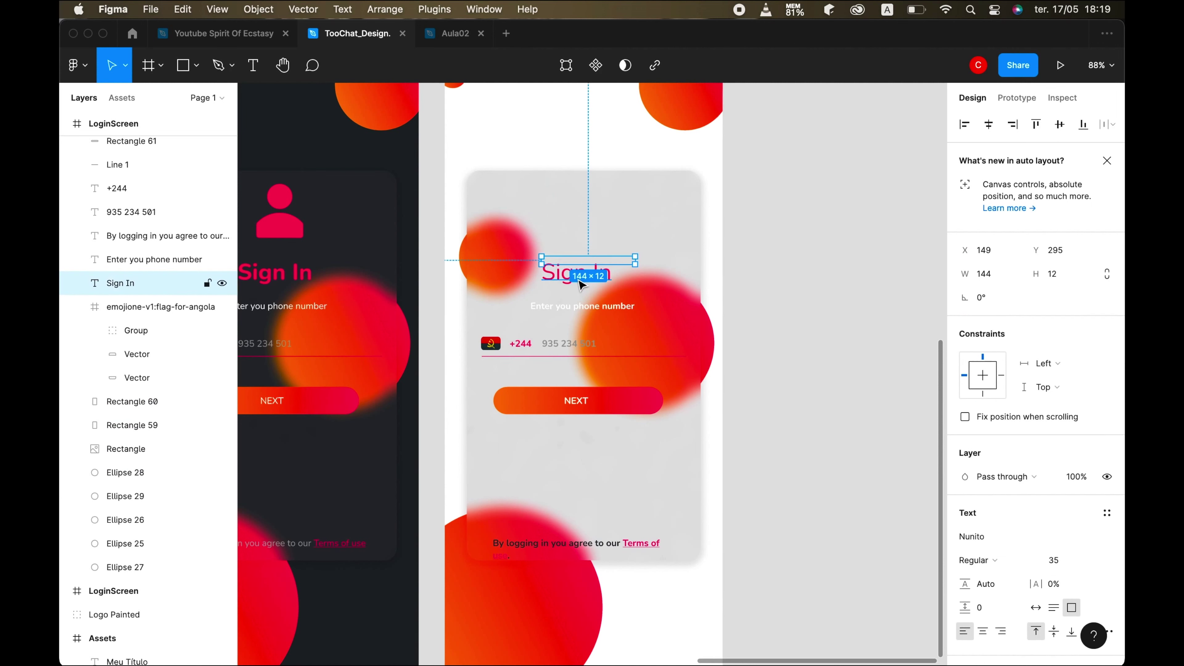
key("Delete")
- Delete the Angola flag, the +244 country code and the phone number text
left_click(581, 274)
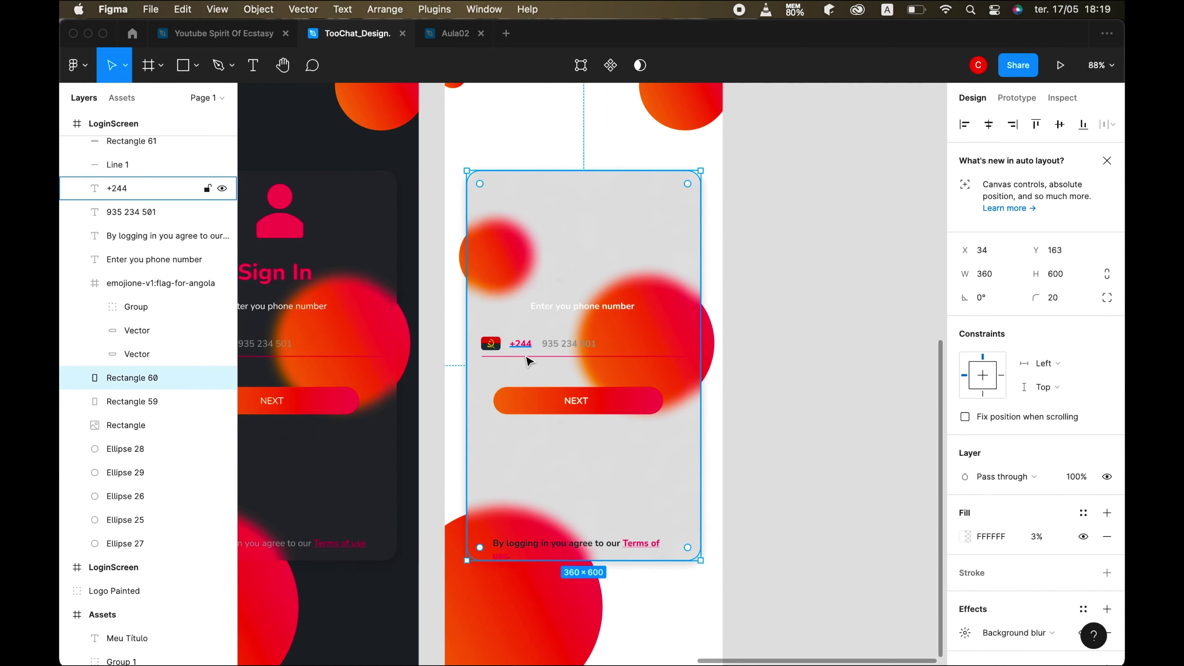
left_click(495, 346)
key("Delete")
left_click(520, 344)
key("Delete")
left_click(573, 348)
key("Delete")
- Move the 'Enter you phone number' prompt up and duplicate it into three copies
left_click(728, 625)
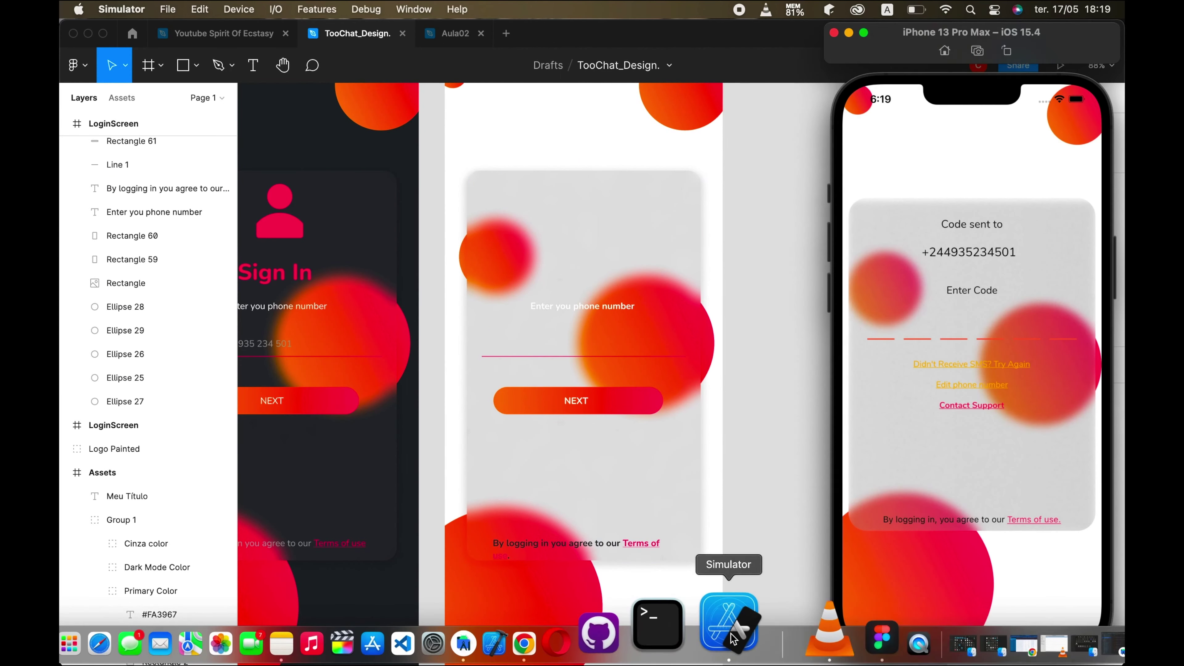
left_click(587, 324)
left_click(585, 308)
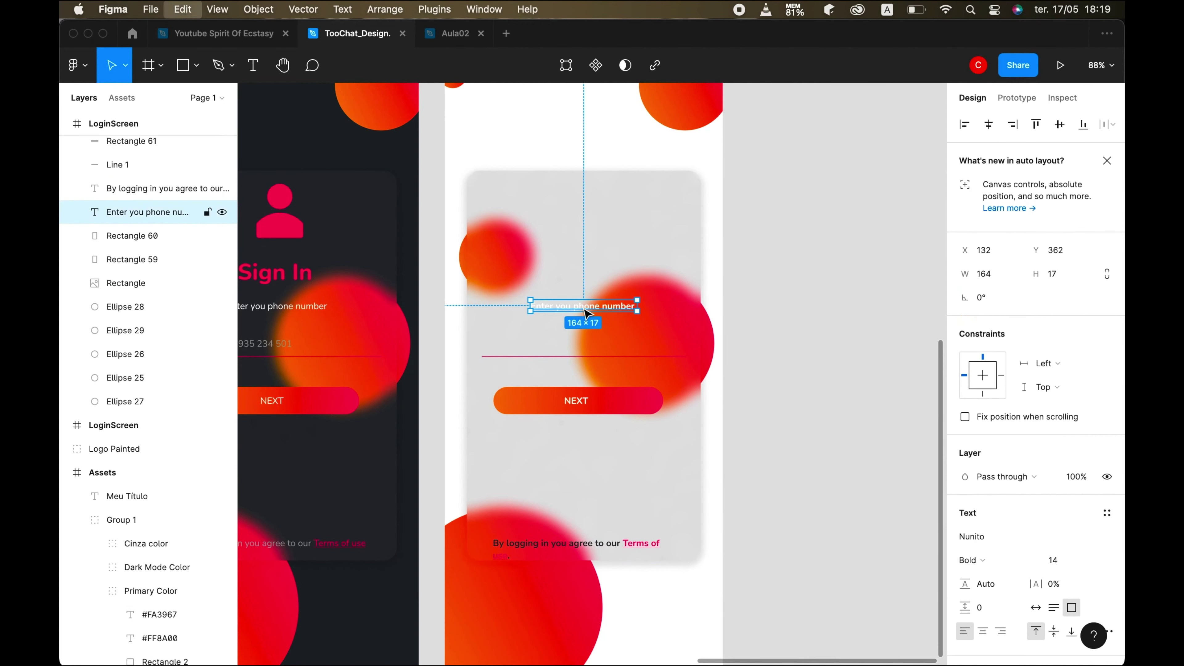
left_click_drag(578, 308, 566, 274)
key("super+d")
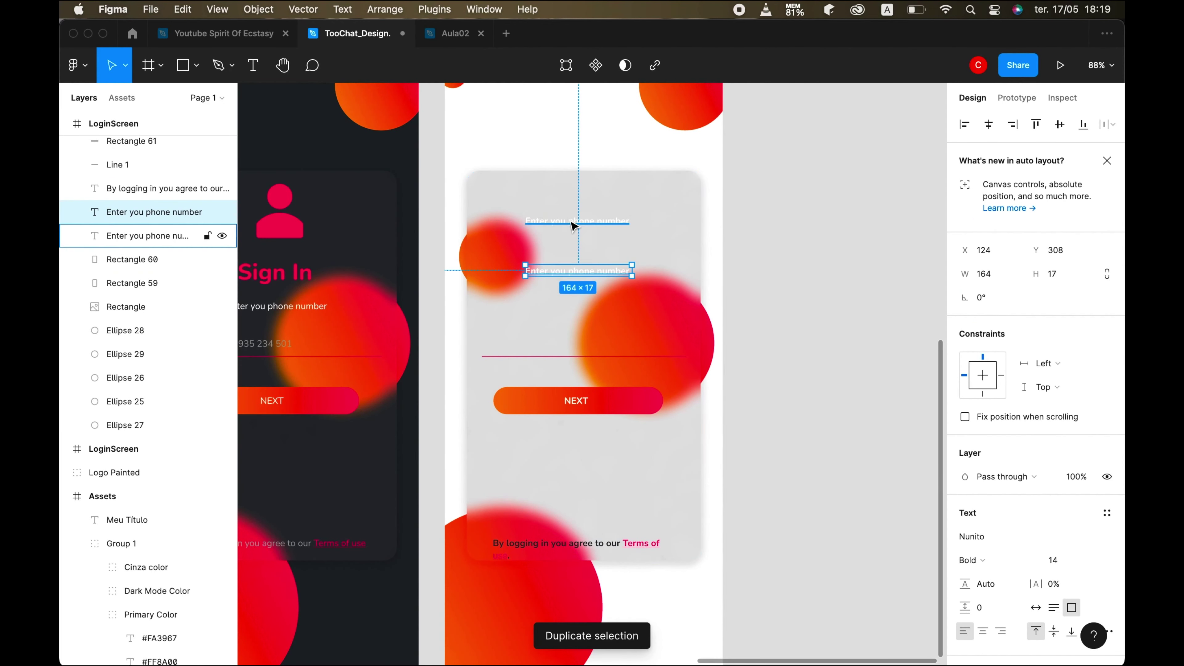
left_click(574, 227)
key("super+d")
left_click_drag(574, 226, 576, 198)
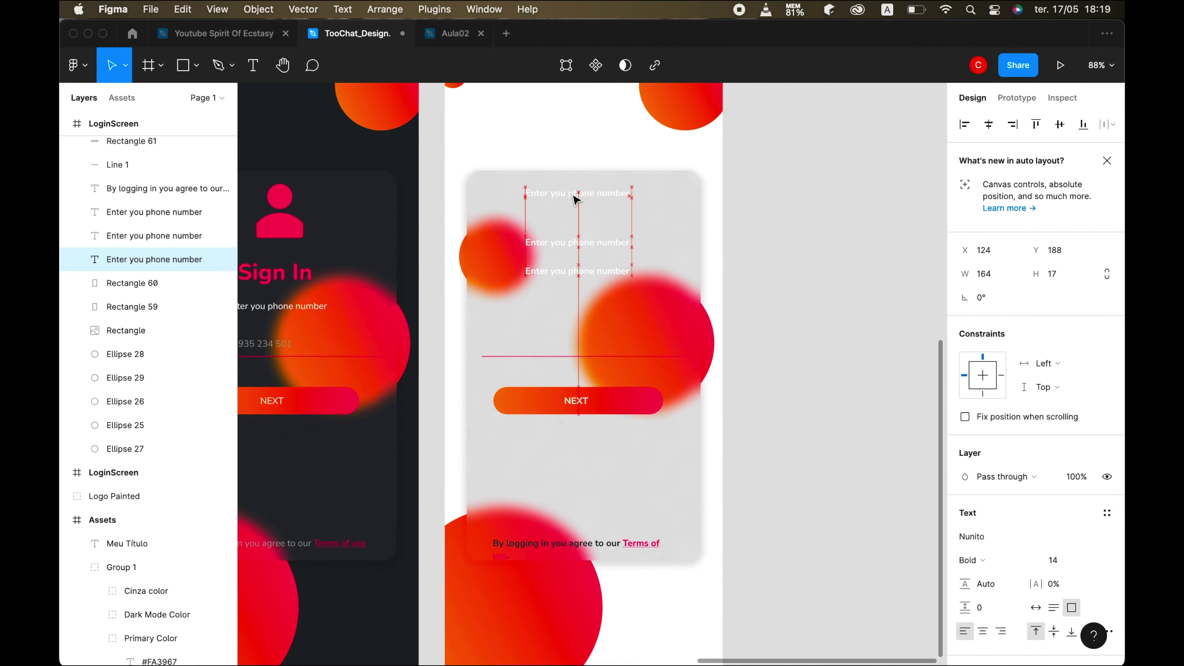
mouse_move(801, 641)
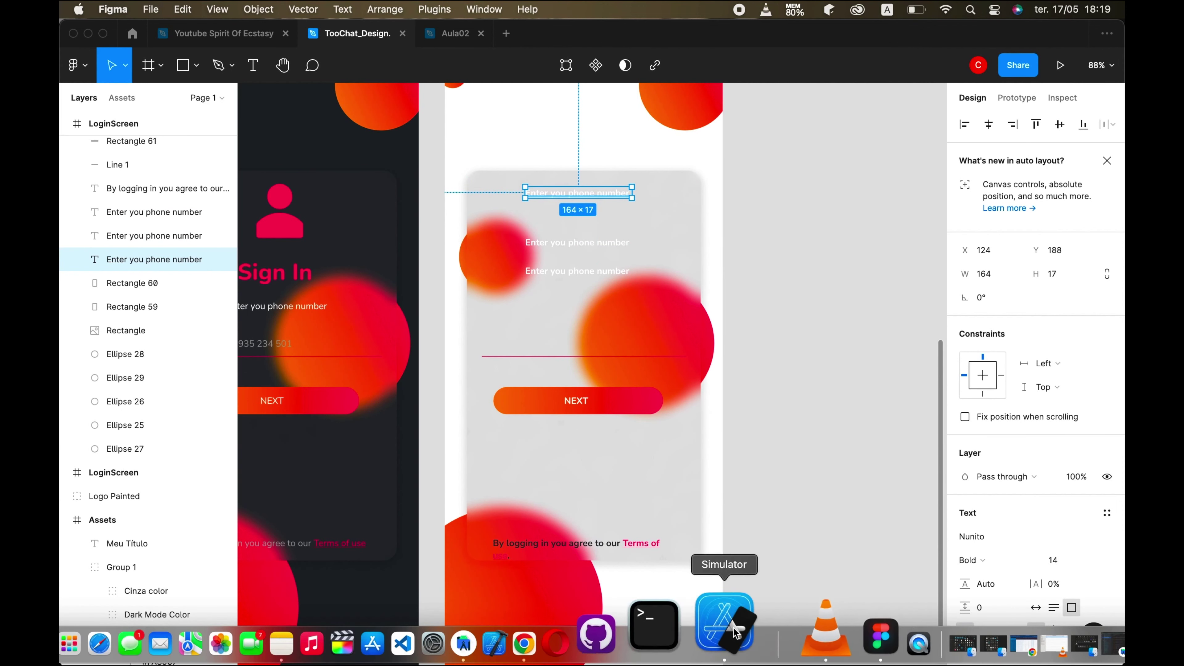
- Reword the top prompt to read 'Code sent to'
left_click(718, 644)
left_click(566, 226)
key("Return")
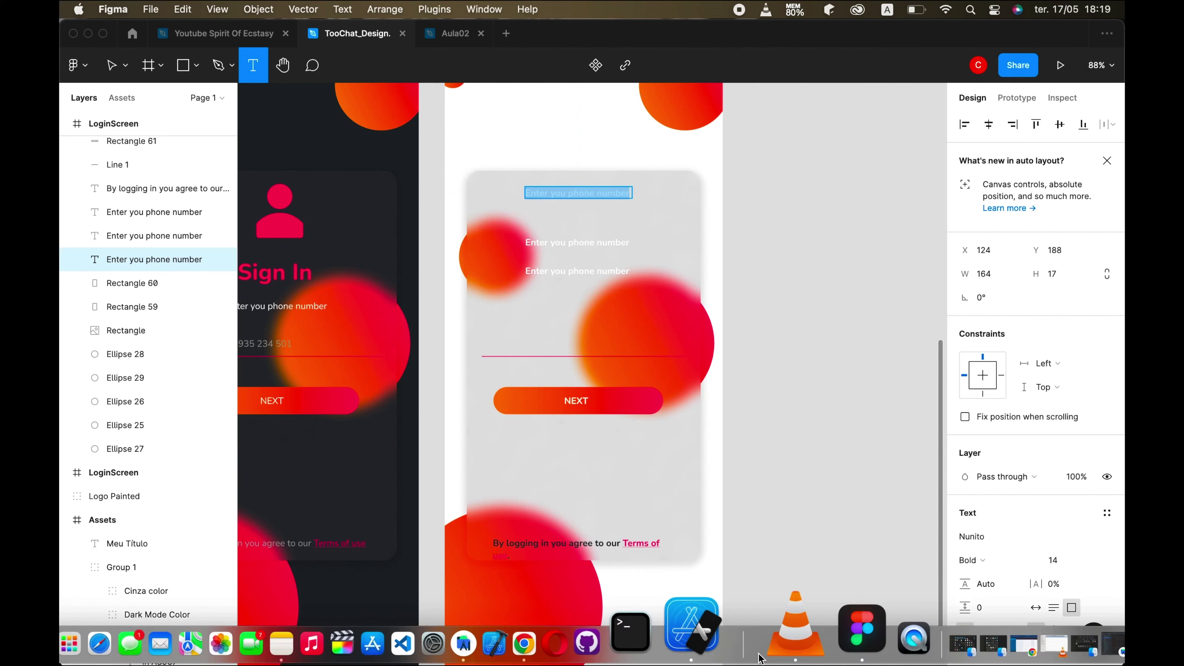
left_click(731, 630)
key("super+Tab")
type("Code")
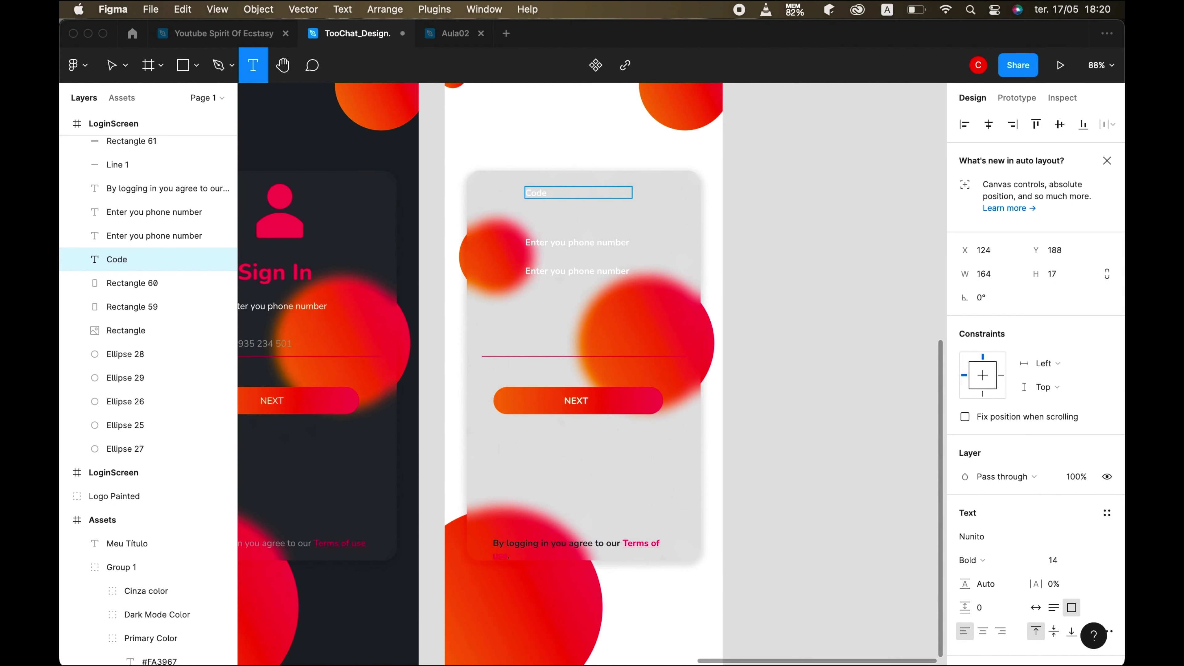
scroll(559, 235, "up", 3)
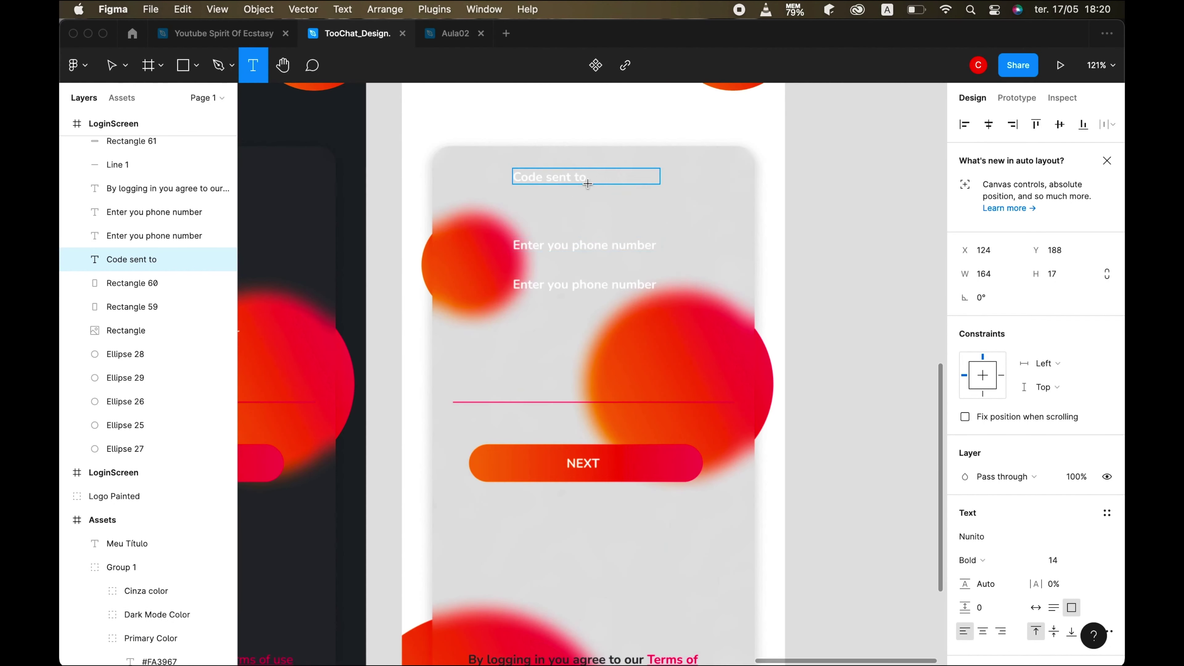
key("Escape")
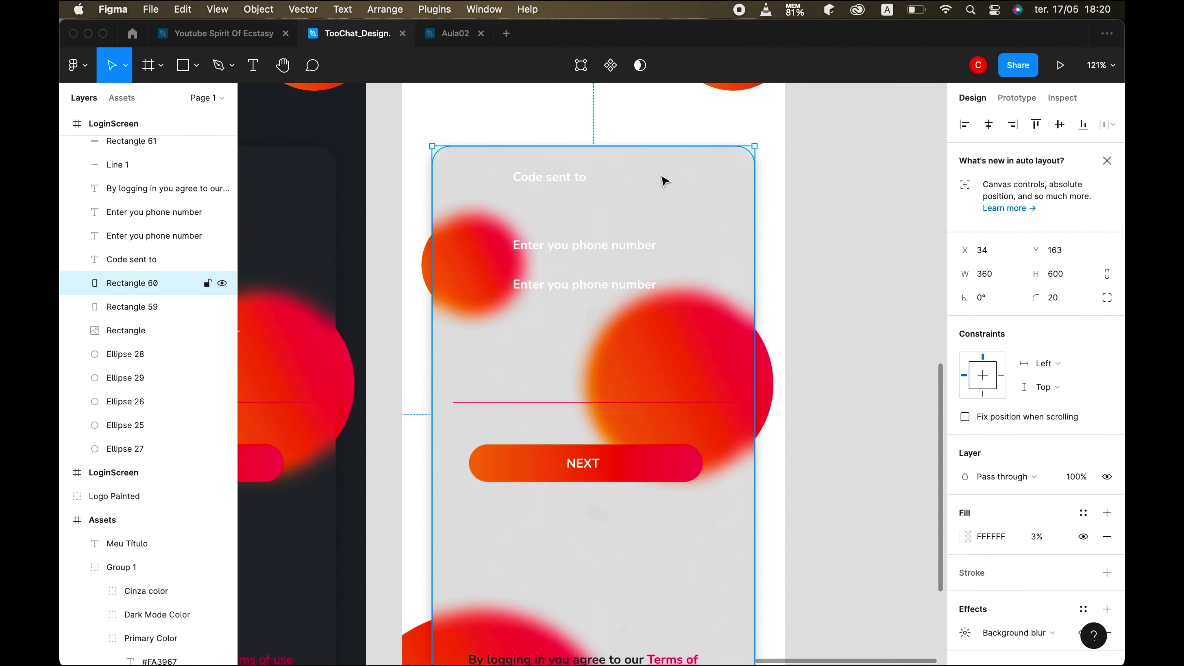
- Narrow the 'Code sent to' text box and colour it with the Dark Mode style
left_click(652, 181)
left_click(618, 182)
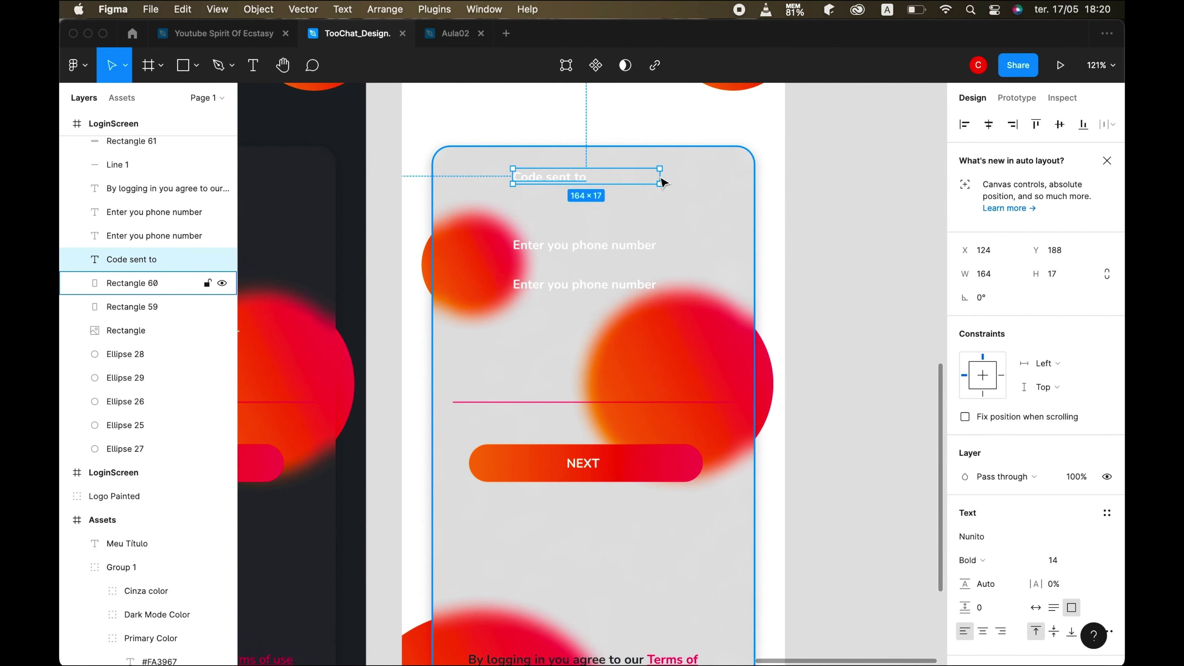
left_click_drag(651, 174, 599, 178)
scroll(603, 270, "up", 3)
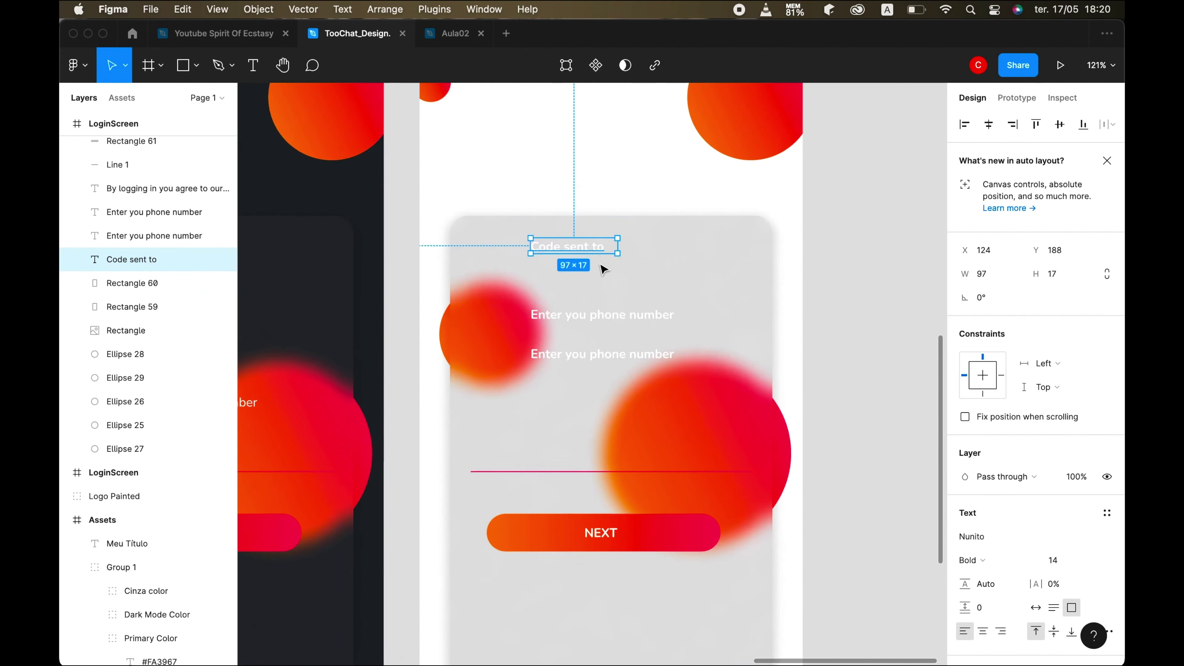
scroll(1007, 534, "down", 4)
left_click(1092, 478)
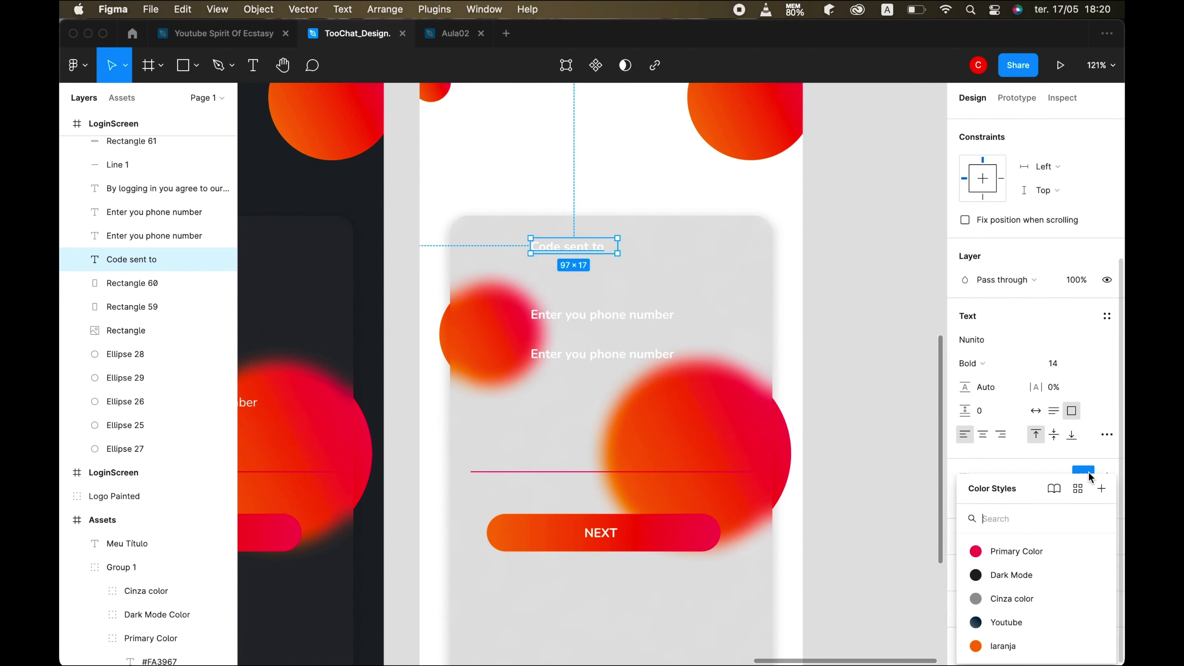
left_click(979, 573)
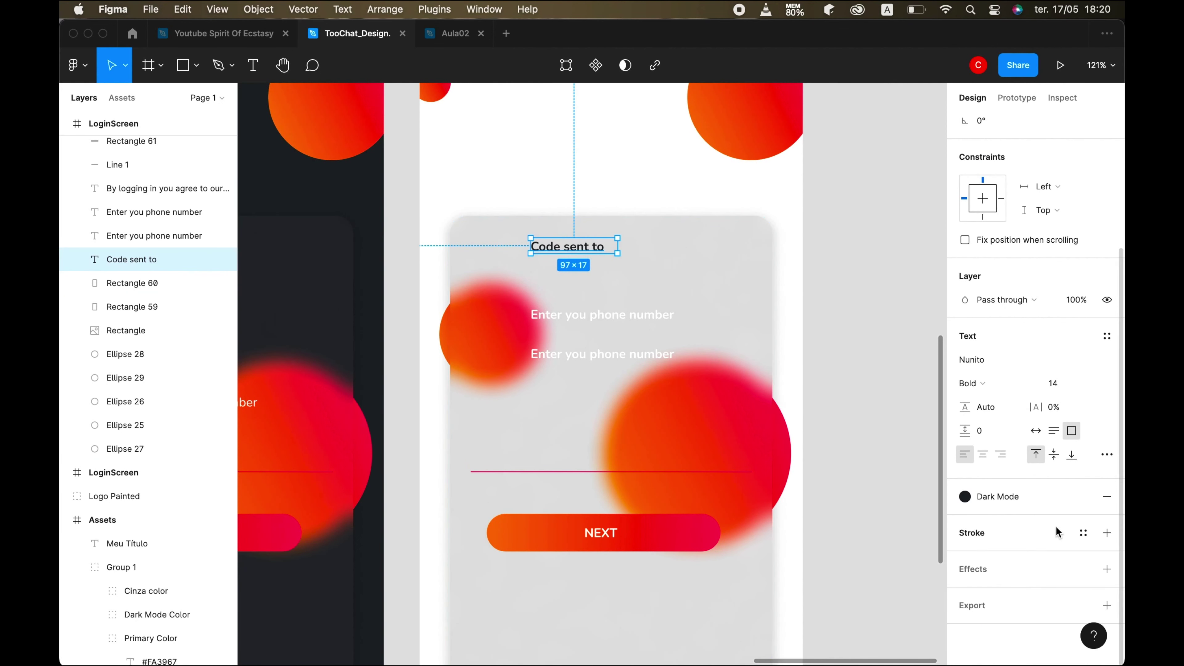
- Set the heading's font size to 20 and widen it to fit one line
left_click(1055, 383)
type("18")
key("Return")
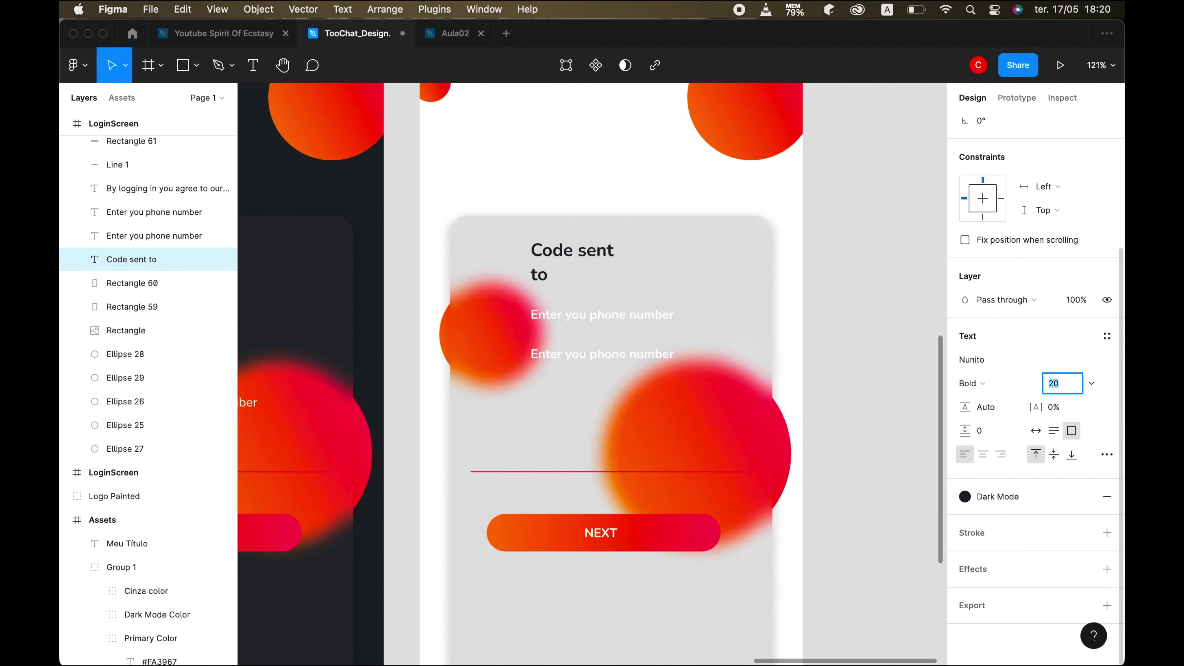
key("Up")
left_click(616, 245)
left_click_drag(620, 245, 655, 250)
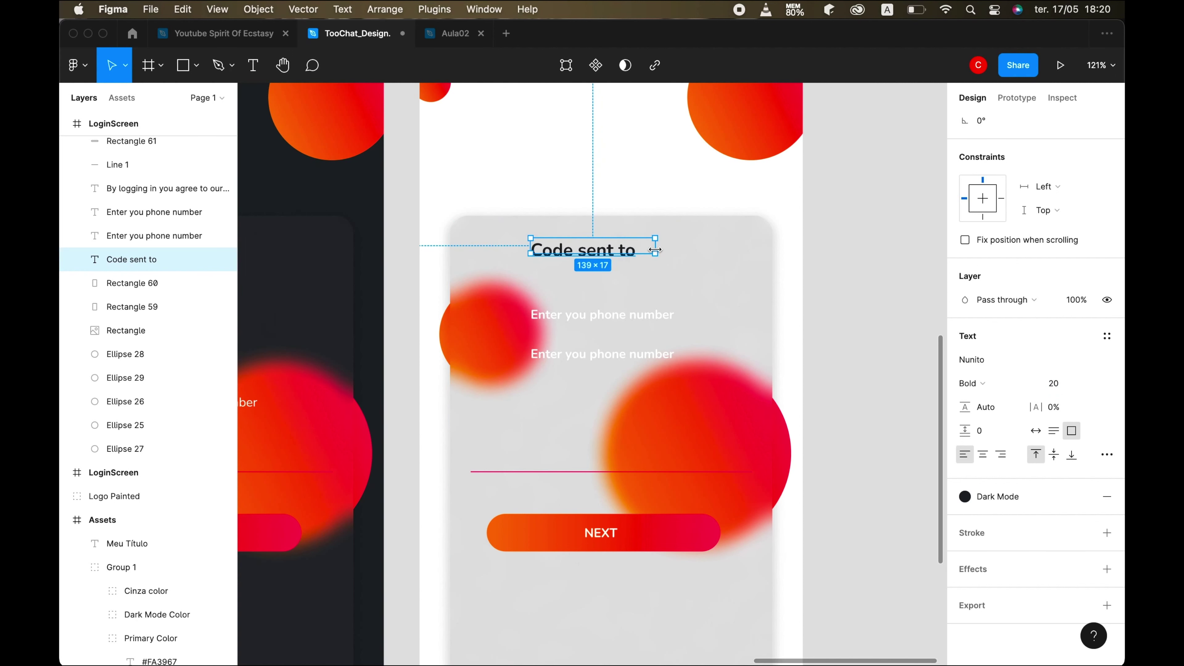
- Duplicate the heading below itself, widen the copy and clear its text
key("super+d")
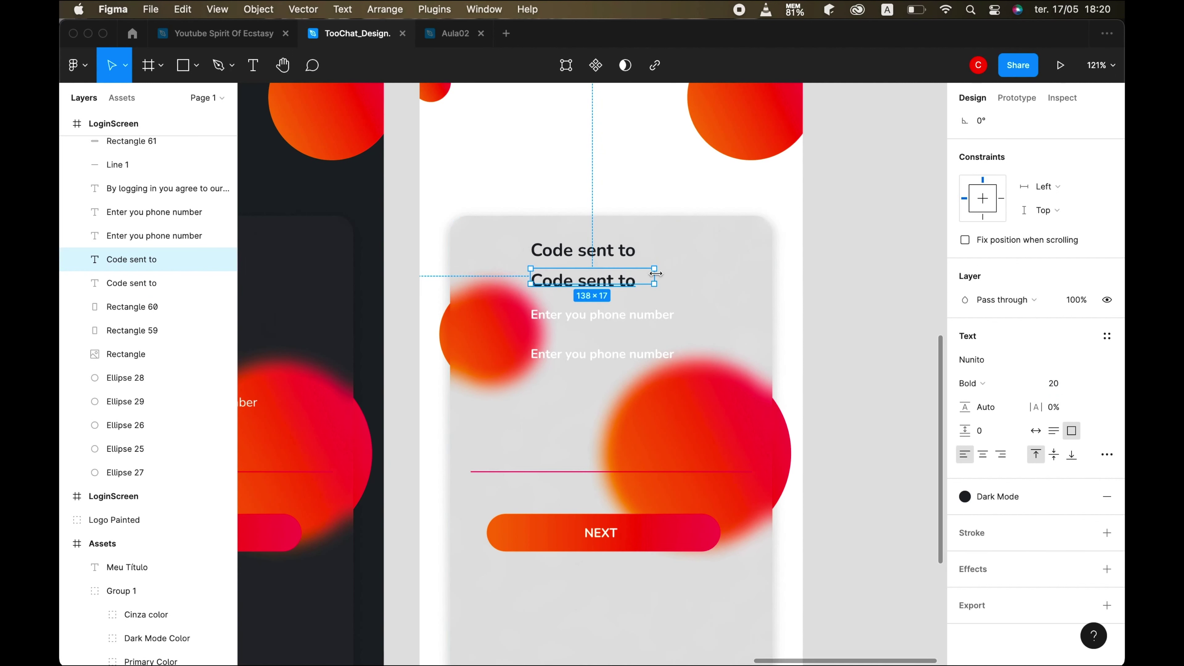
left_click_drag(654, 276, 699, 274)
key("Return")
key("BackSpace")
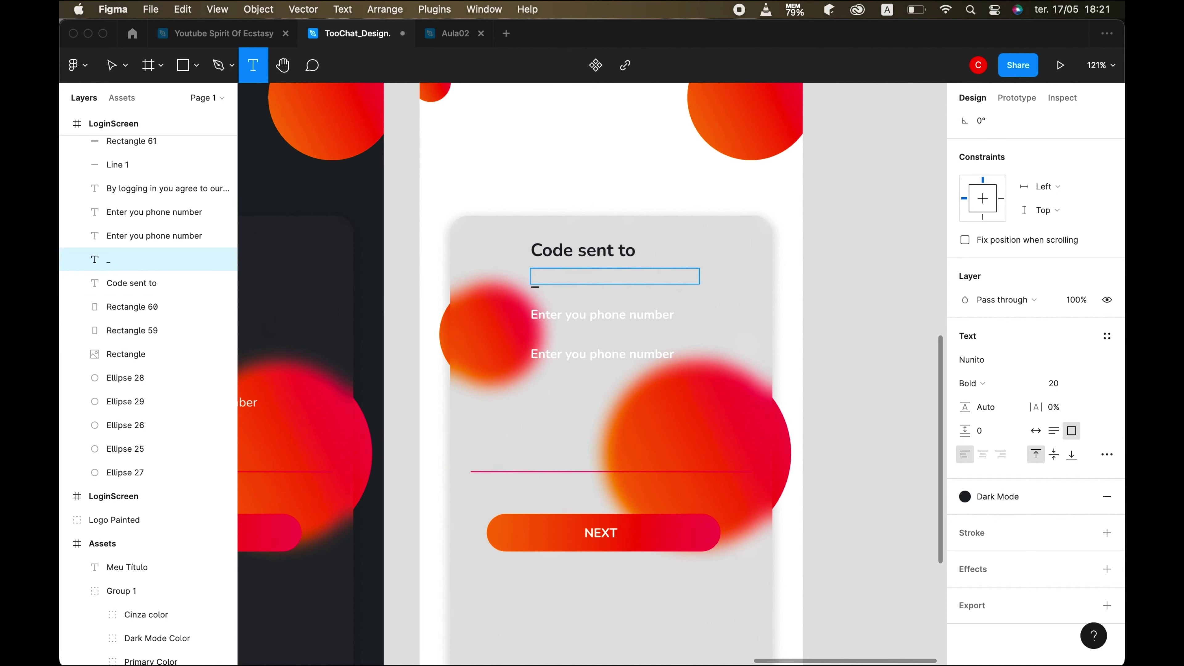
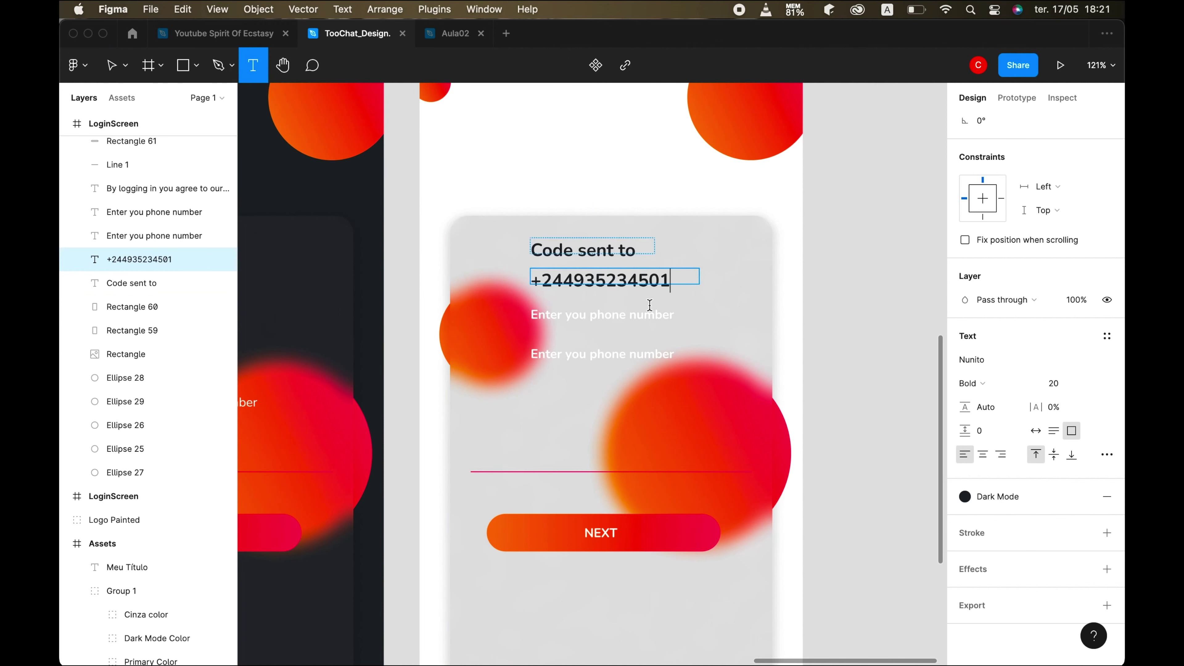
- Narrow the 'Code sent to' heading and phone number boxes and centre both horizontally in the card
left_click(125, 68)
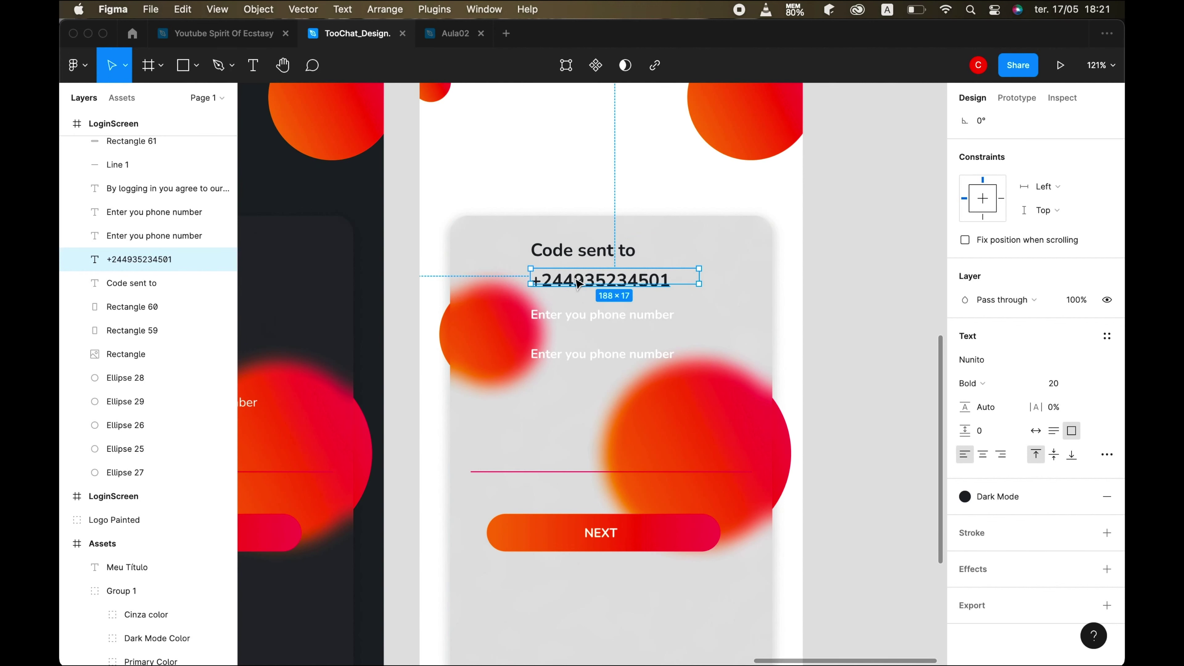
left_click(577, 251)
left_click_drag(655, 243, 642, 243)
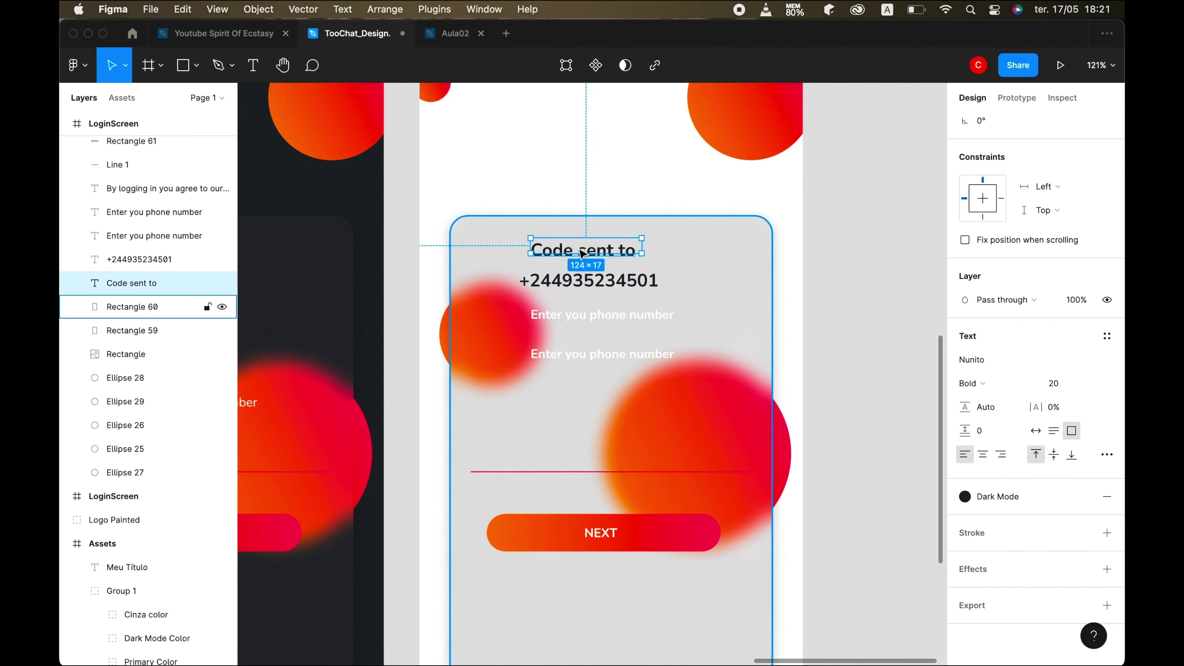
left_click(473, 256, "shift")
left_click(988, 124)
left_click(602, 286)
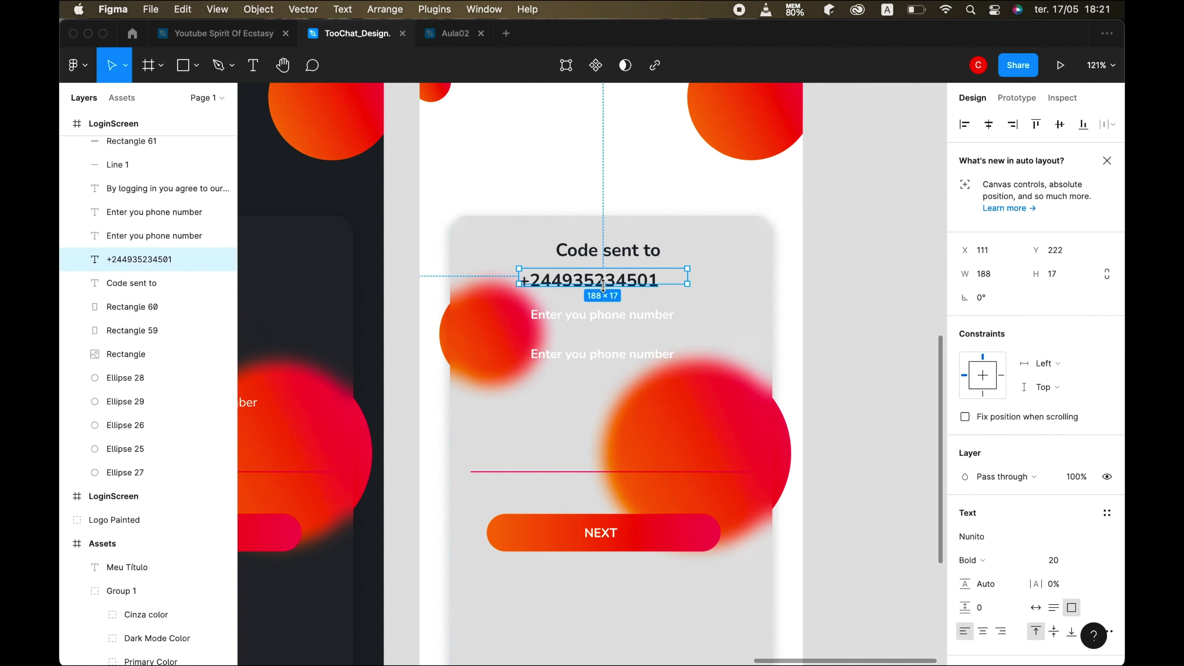
left_click_drag(687, 277, 667, 277)
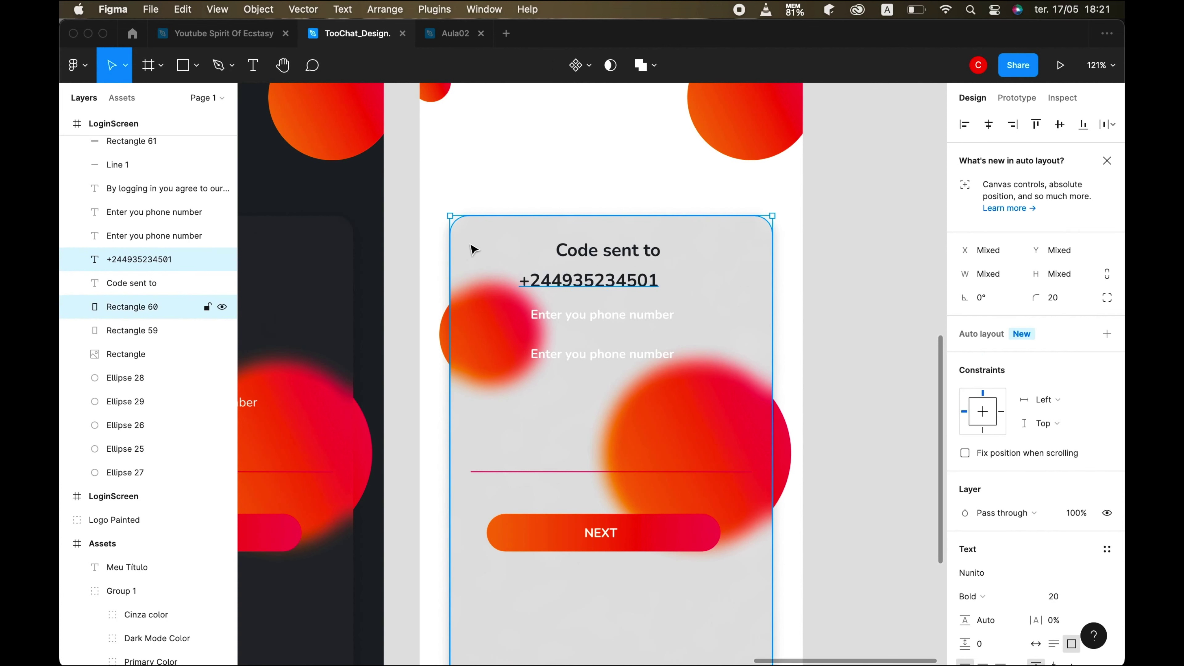
left_click(988, 124)
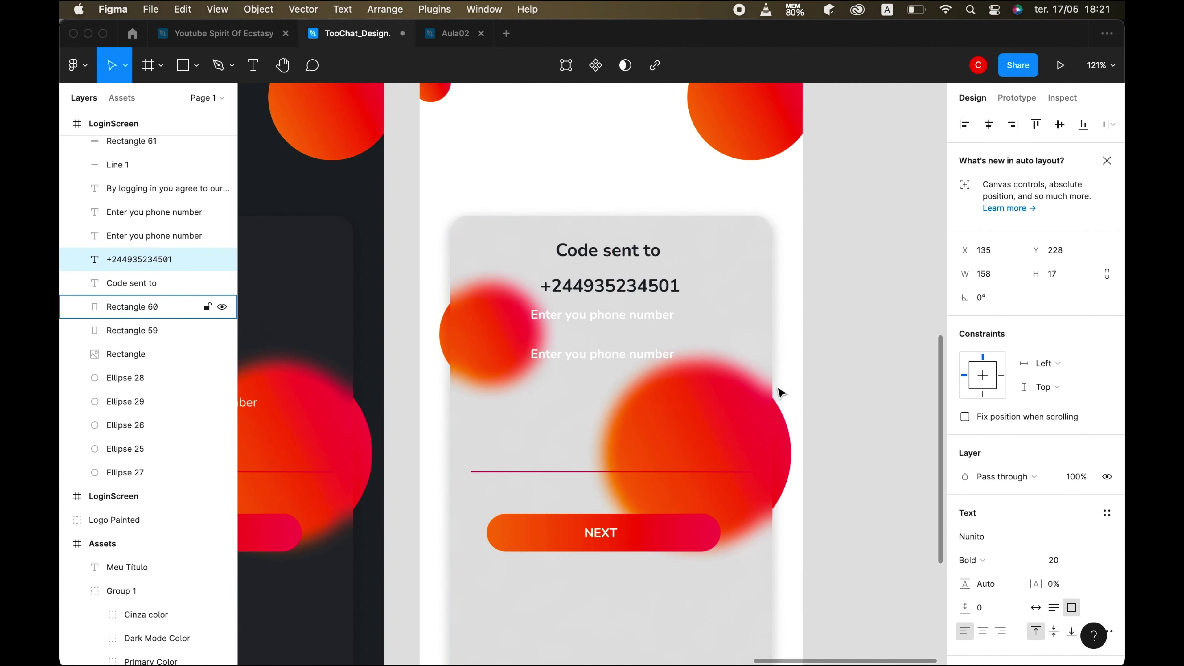
- Set both the 'Code sent to' heading and the phone number to Regular weight
left_click(764, 391)
mouse_move(773, 635)
left_click(654, 643)
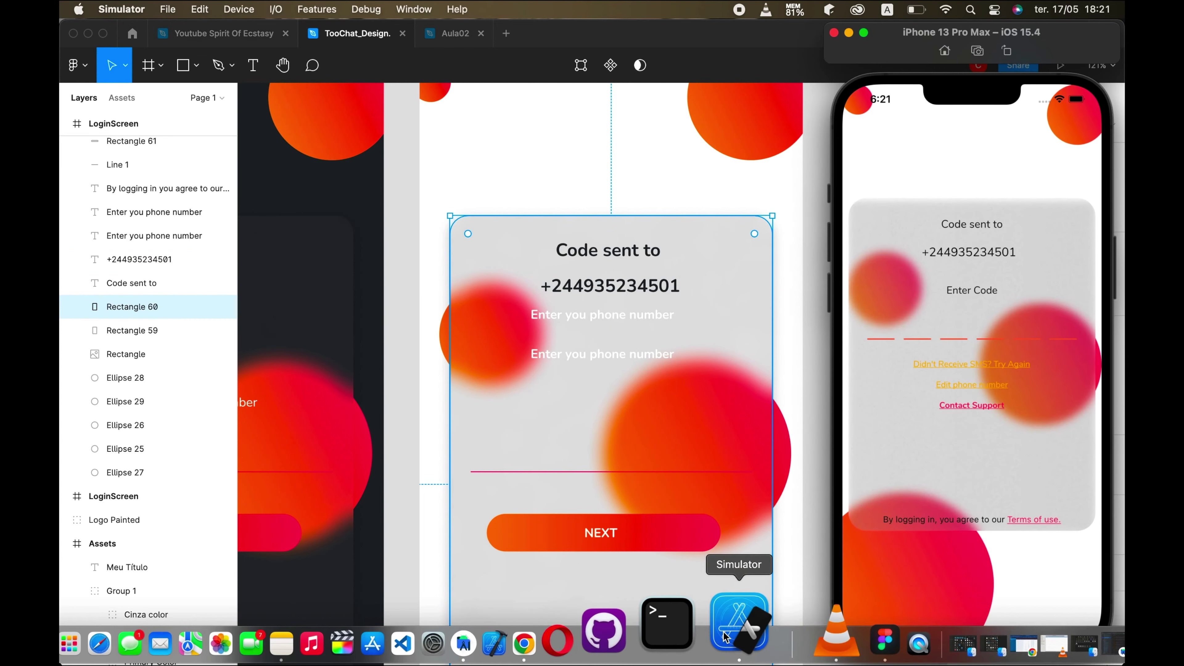
left_click(132, 283)
left_click(131, 283)
left_click(991, 564)
left_click(993, 507)
left_click(140, 260)
left_click(984, 559)
left_click(992, 507)
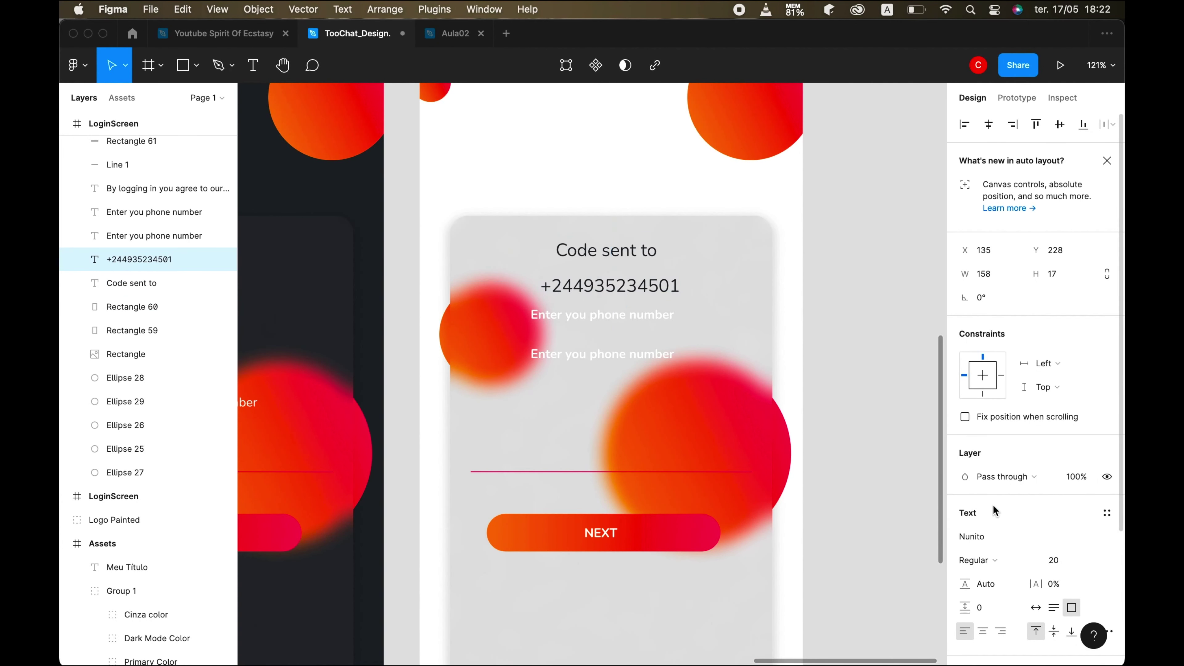
- Compare the centred, regular-weight text against the phone simulator preview
left_click(597, 455)
scroll(597, 454, "down", 5)
left_click(746, 641)
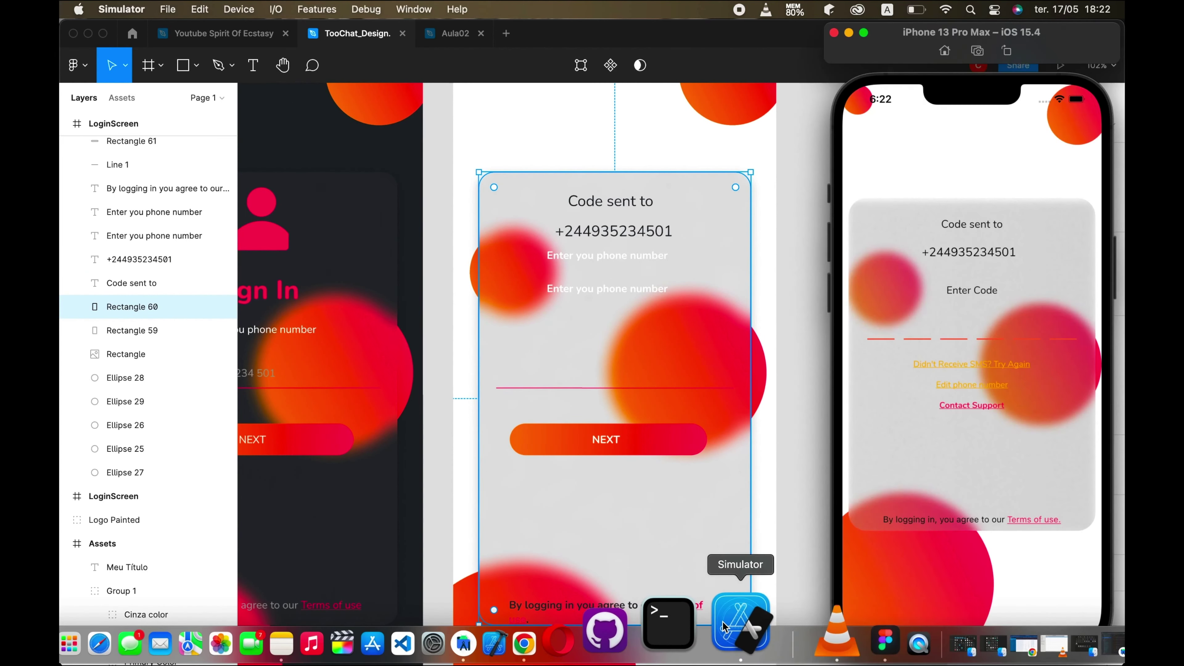
left_click(603, 326)
left_click(600, 260)
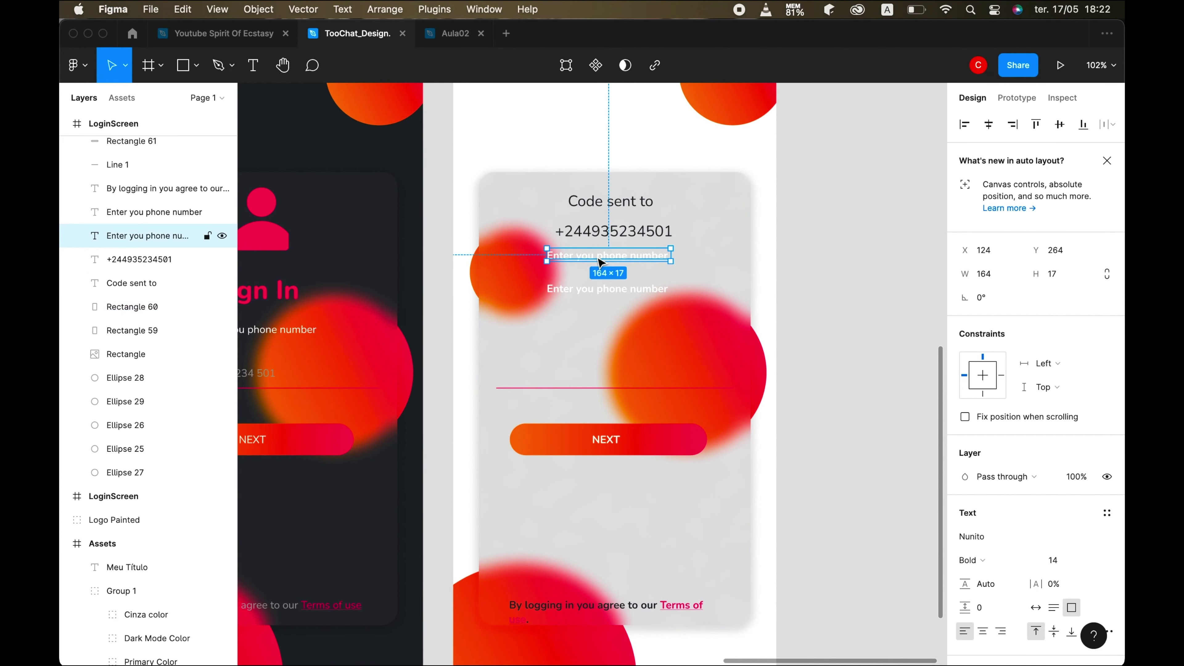
- Rewrite the first placeholder as 'Enter code' in the Dark Mode colour at Regular weight
key("Return")
type("Enter code")
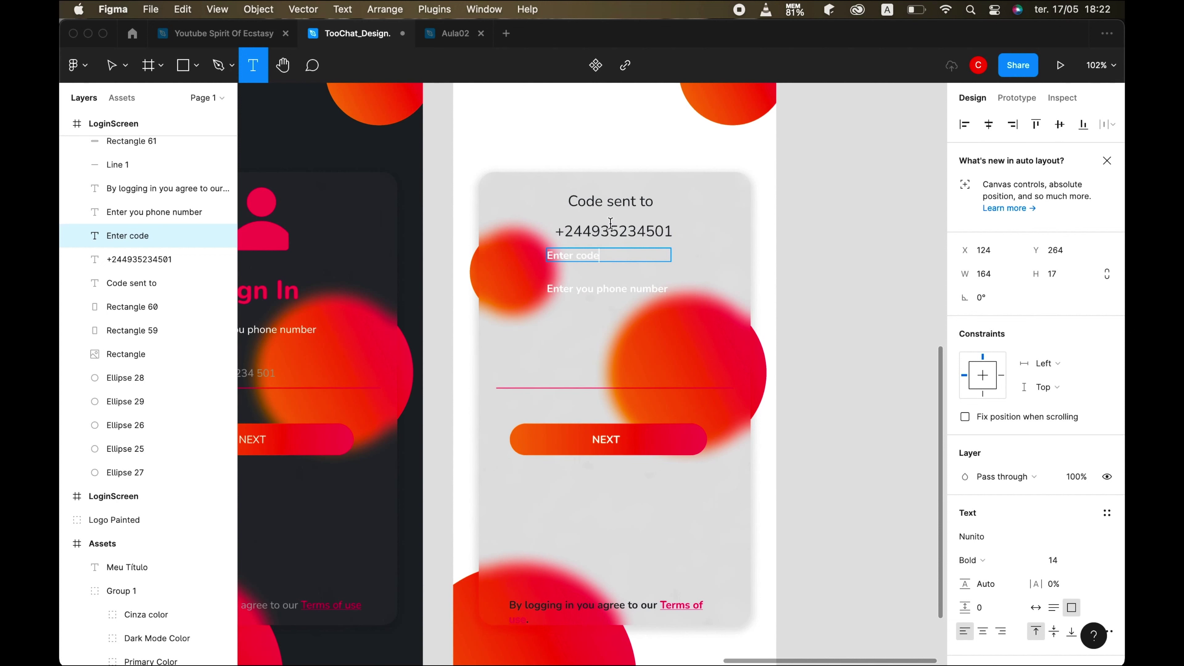
triple_click(612, 256)
scroll(1072, 564, "down", 3)
left_click(1081, 568)
left_click(999, 579)
left_click(979, 458)
left_click(996, 407)
left_click(121, 76)
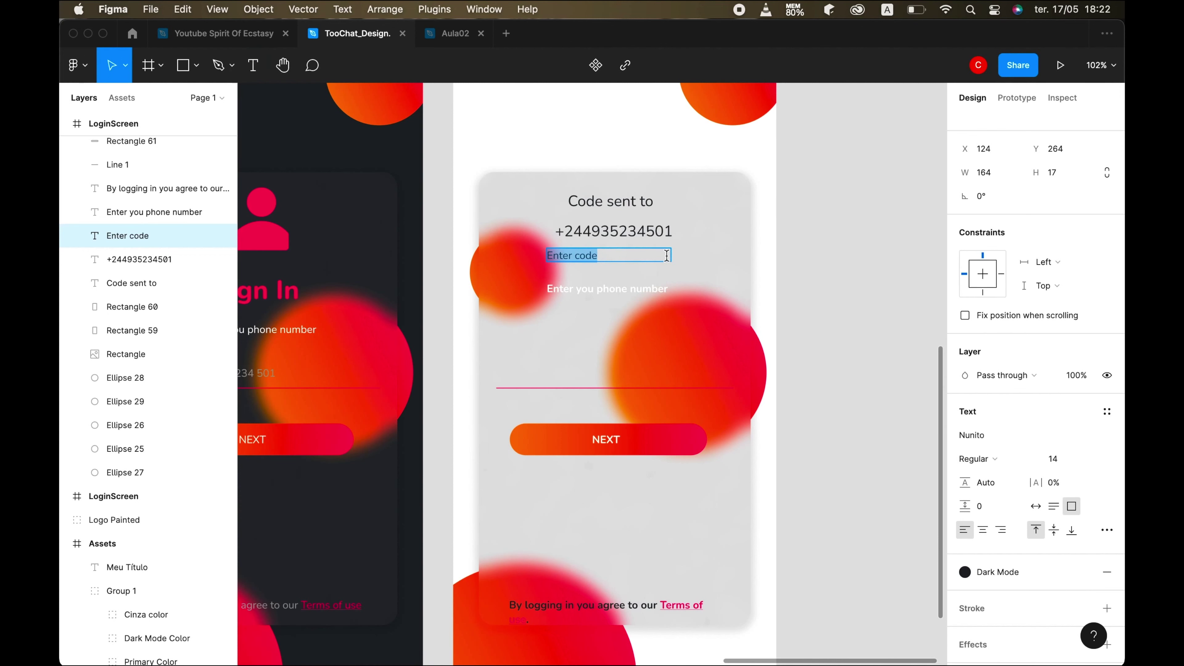
key("Escape")
- Centre the 'Enter code' label in the card and delete the leftover phone-number placeholder
left_click(491, 233, "shift")
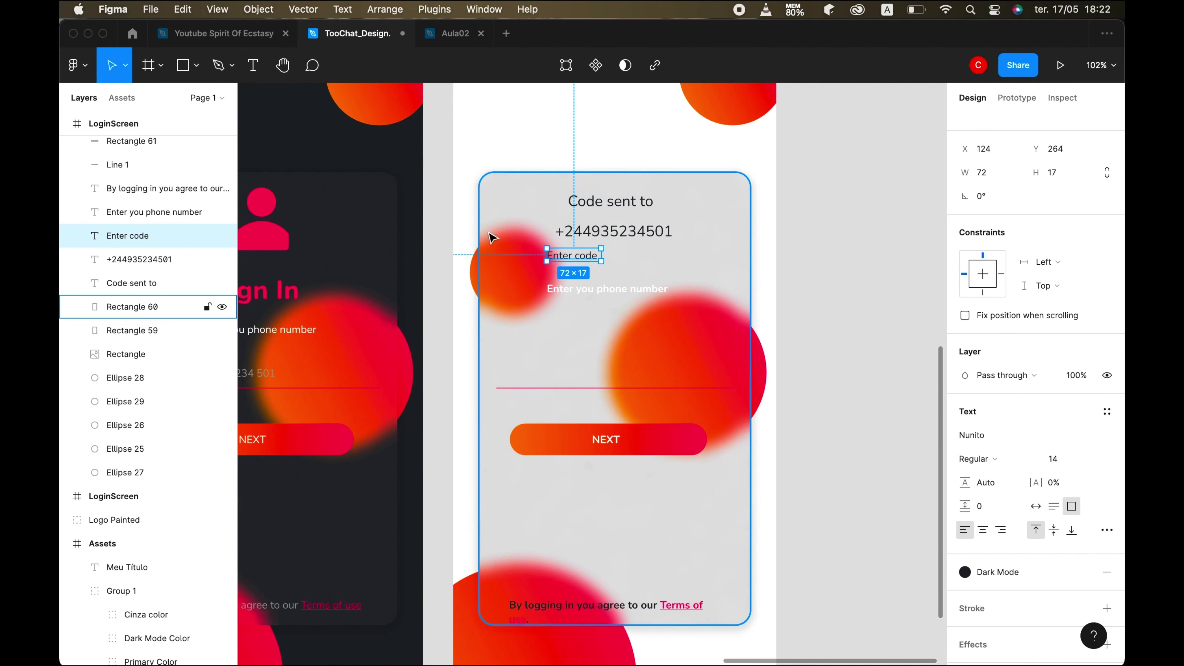
left_click(588, 256)
left_click_drag(589, 256, 605, 304)
left_click(571, 288)
key("Delete")
left_click(669, 410)
left_click(730, 623)
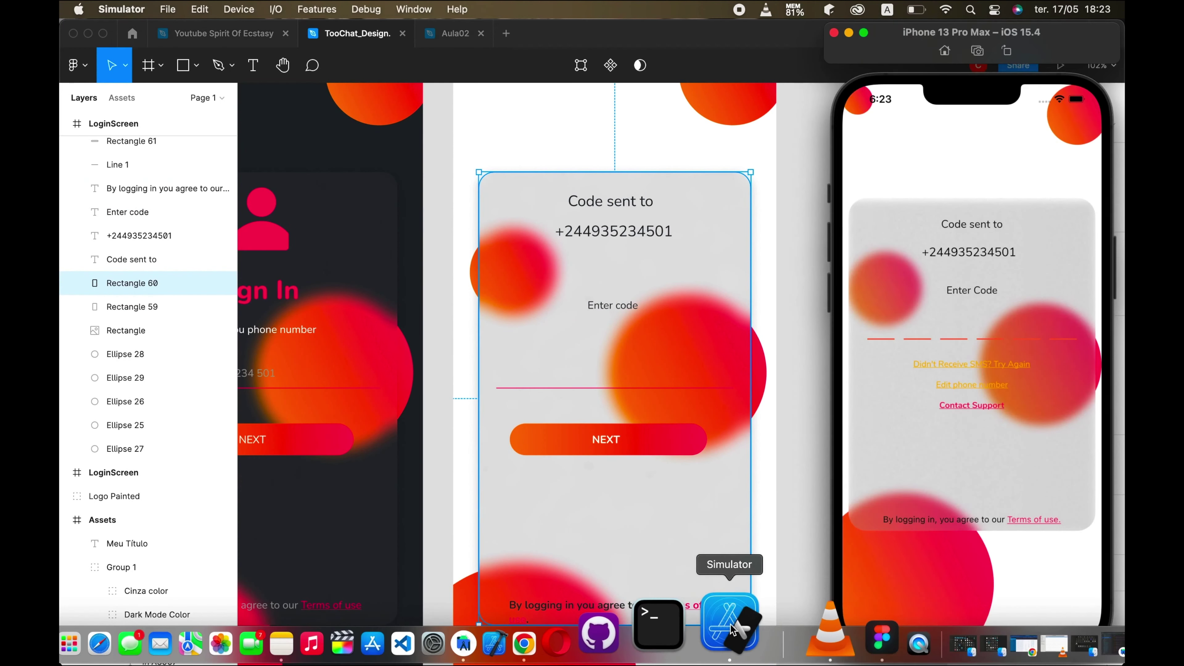
left_click(617, 305)
left_click_drag(618, 305, 612, 289)
- Shorten the red underline to a 25-wide dash and duplicate it into a row
left_click(655, 388)
scroll(732, 387, "up", 5)
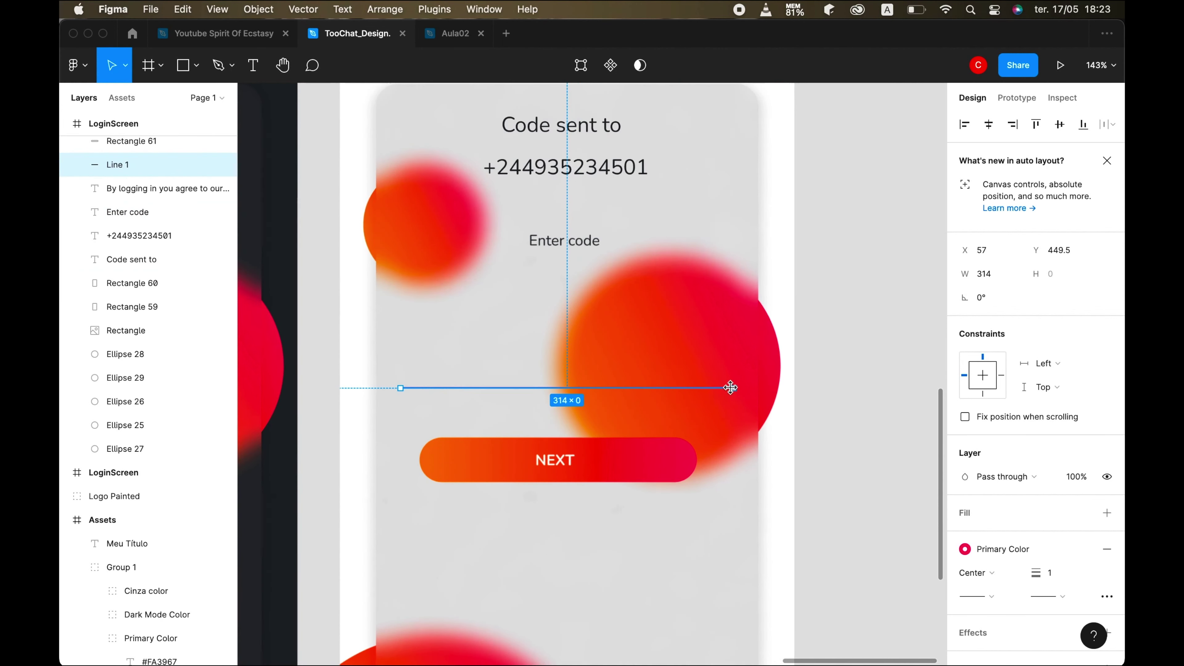
type("15")
key("Return")
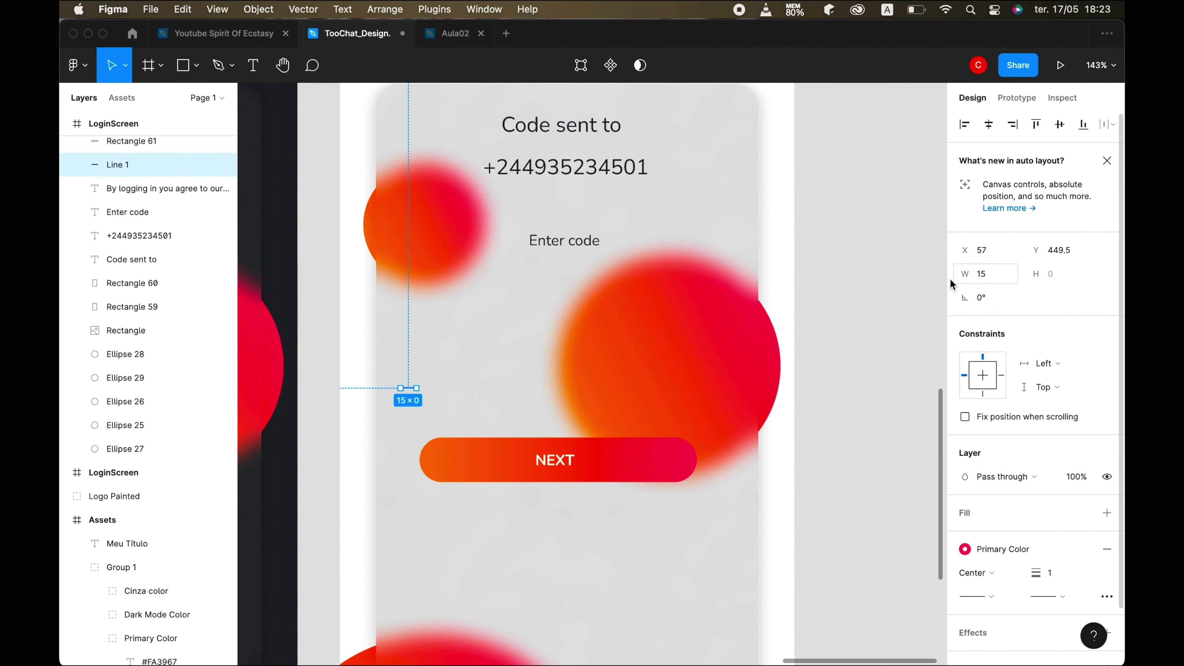
type("25")
key("Return")
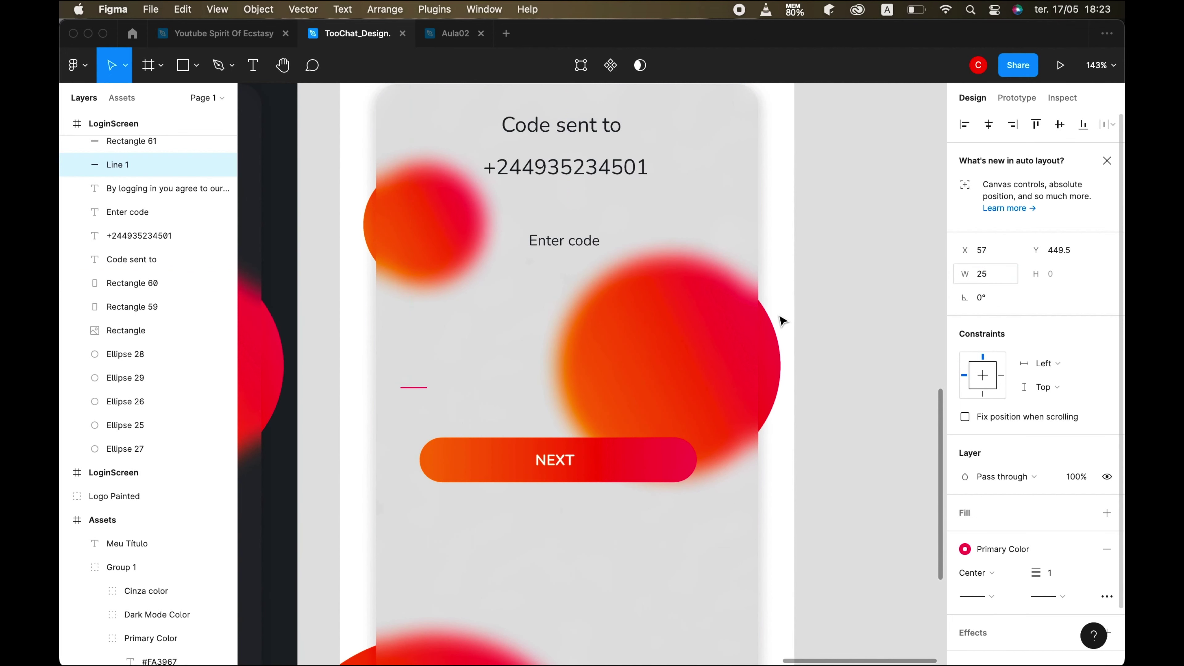
key("super+d")
key("super+d")
key("super+d")
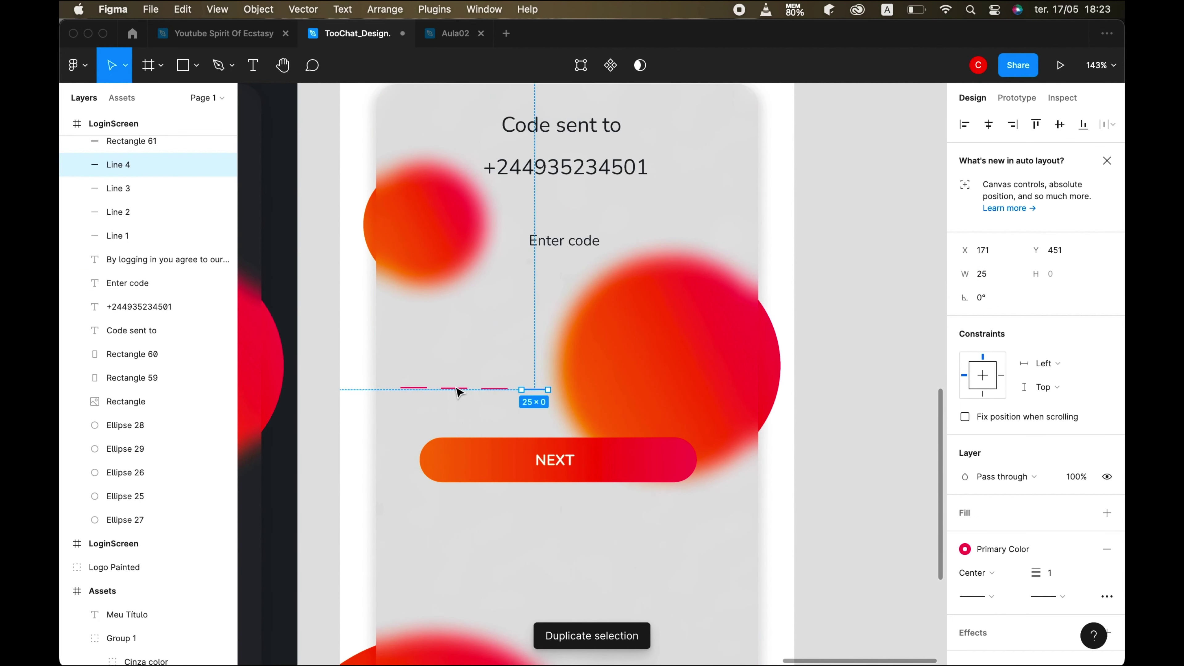
key("super+d")
key("super+d")
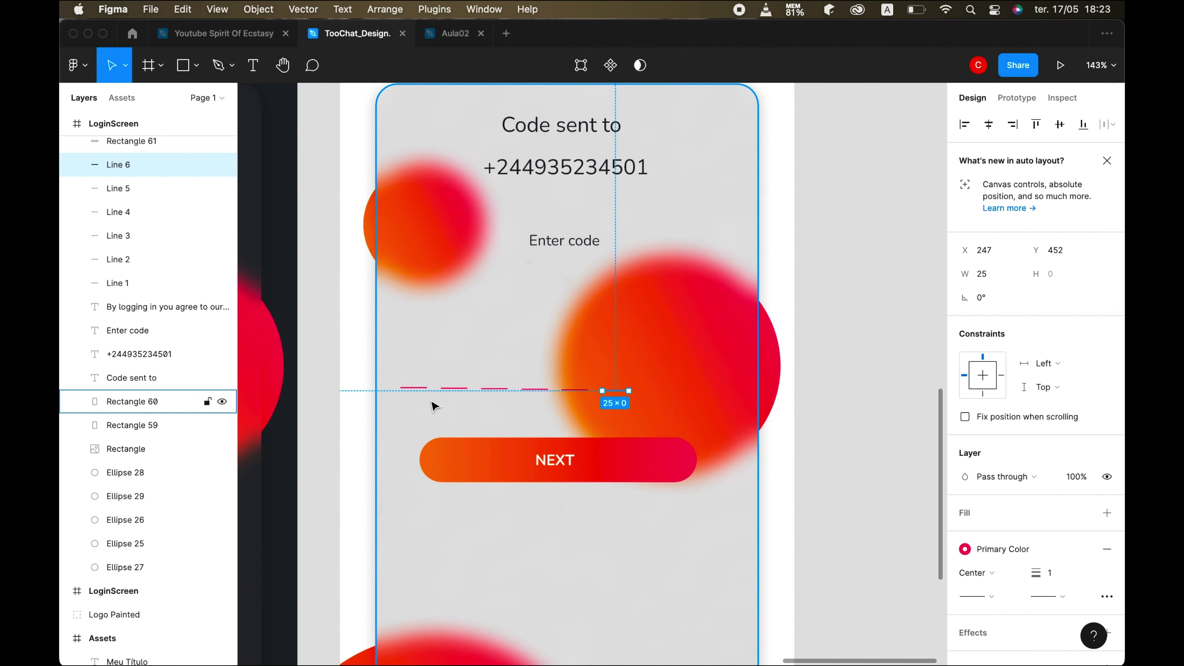
- Recolour all six dashes, Lines 1–6, with the laranja colour style
left_click(524, 415)
left_click(414, 387)
left_click(454, 388, "shift")
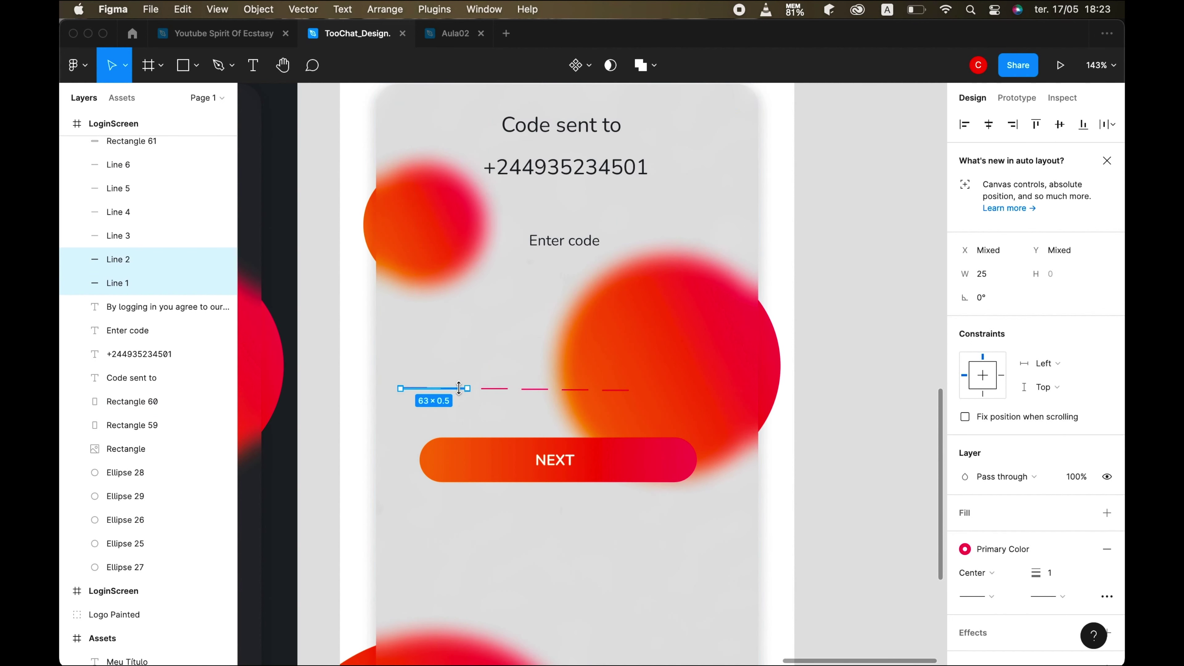
left_click(502, 394, "shift")
left_click(494, 389, "shift")
left_click(534, 389, "shift")
left_click(574, 389, "shift")
left_click(615, 390, "shift")
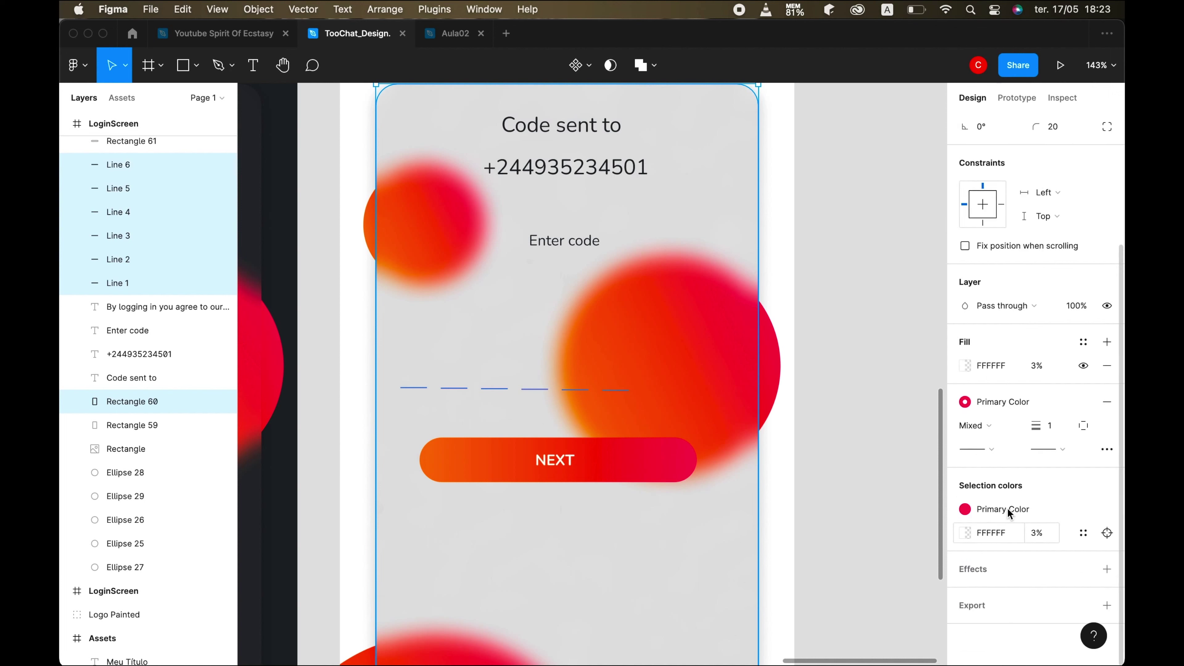
left_click(1073, 510)
left_click(1002, 643)
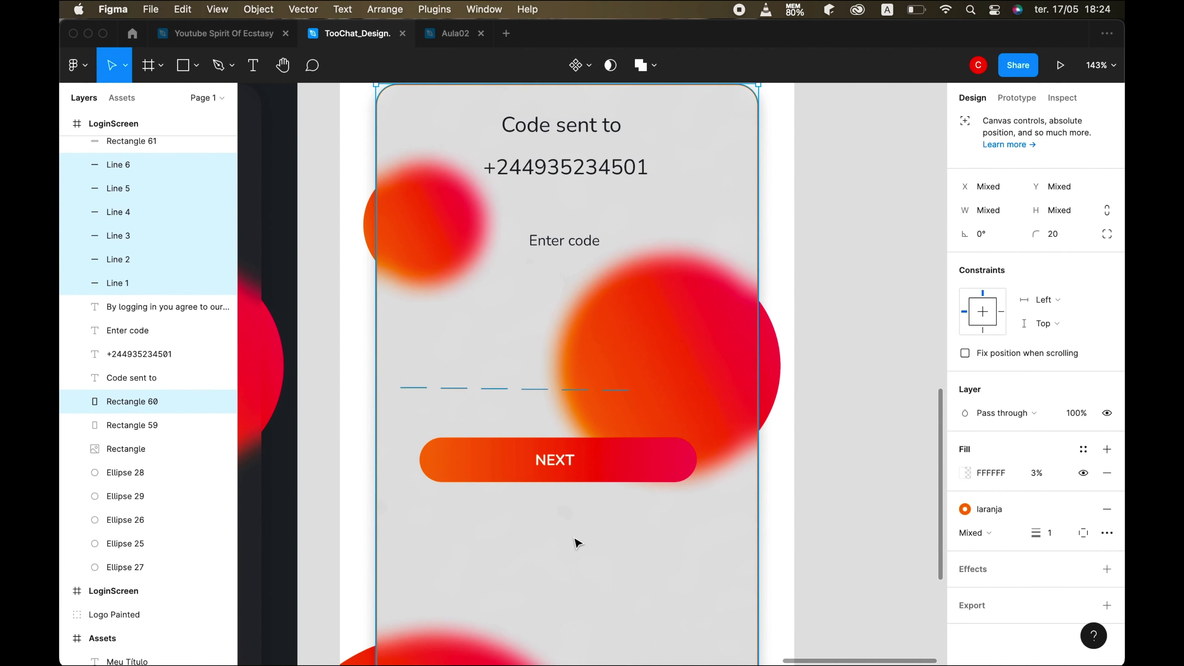
- Move the last dash to the right end of the row
left_click(498, 410)
left_click_drag(615, 391, 735, 392)
left_click(410, 387, "shift")
left_click(537, 398)
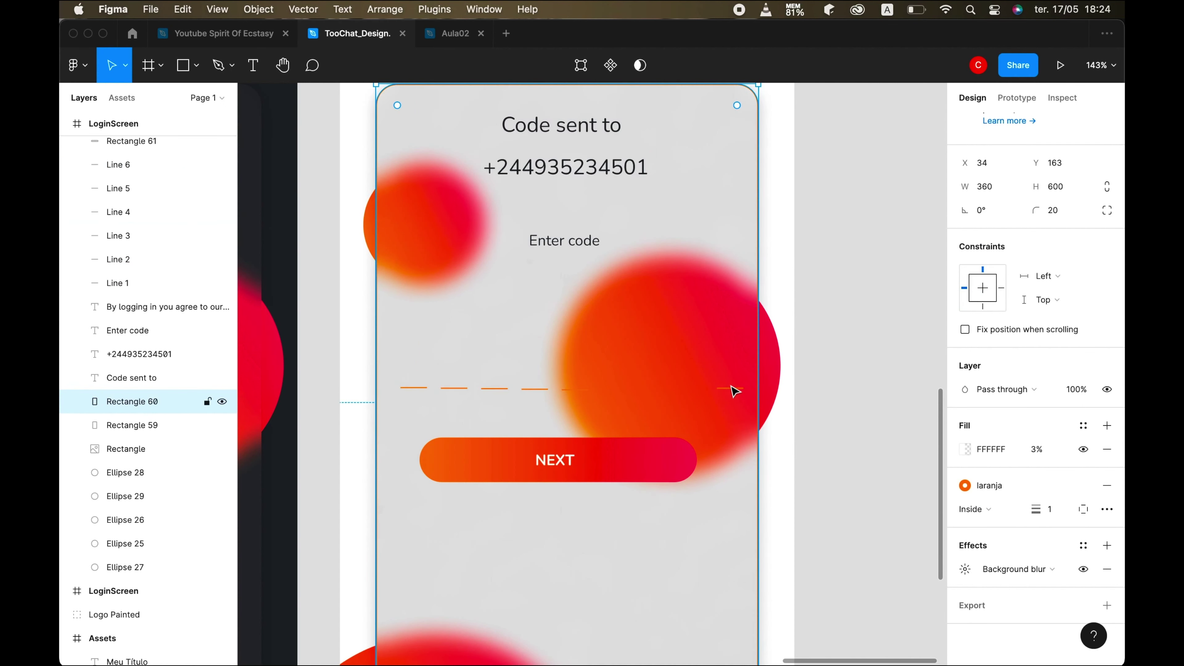
- Space the six code-slot dashes evenly across the row
left_click(735, 390)
left_click(578, 389, "shift")
left_click(535, 388, "shift")
left_click(485, 388, "shift")
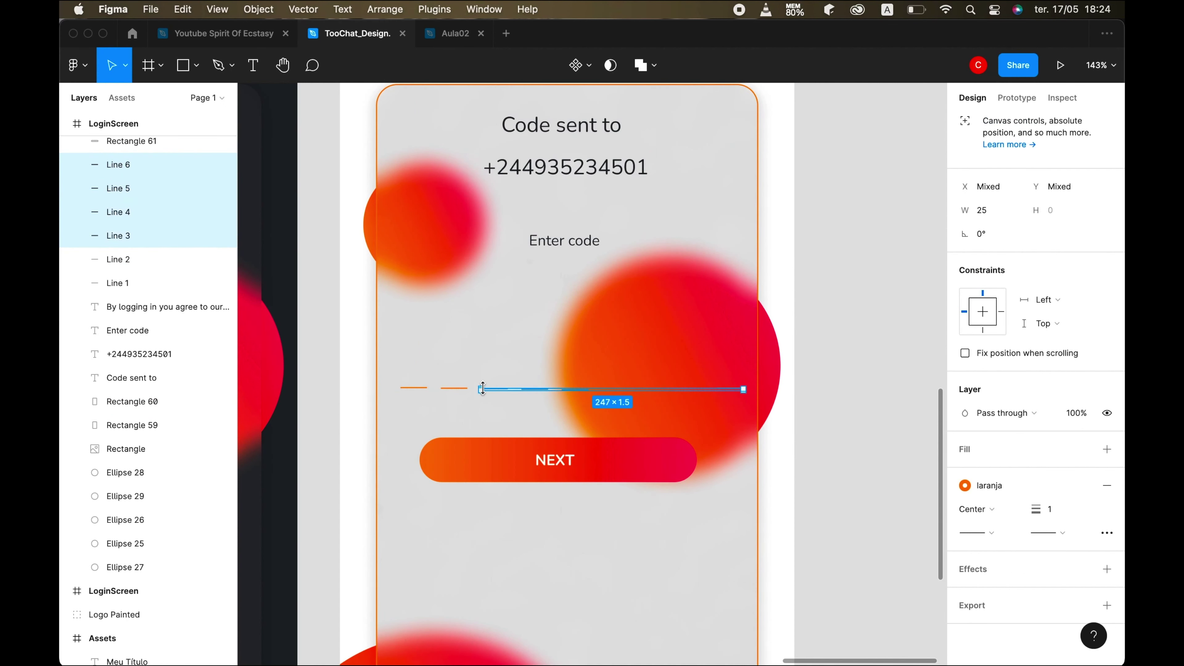
left_click(536, 400)
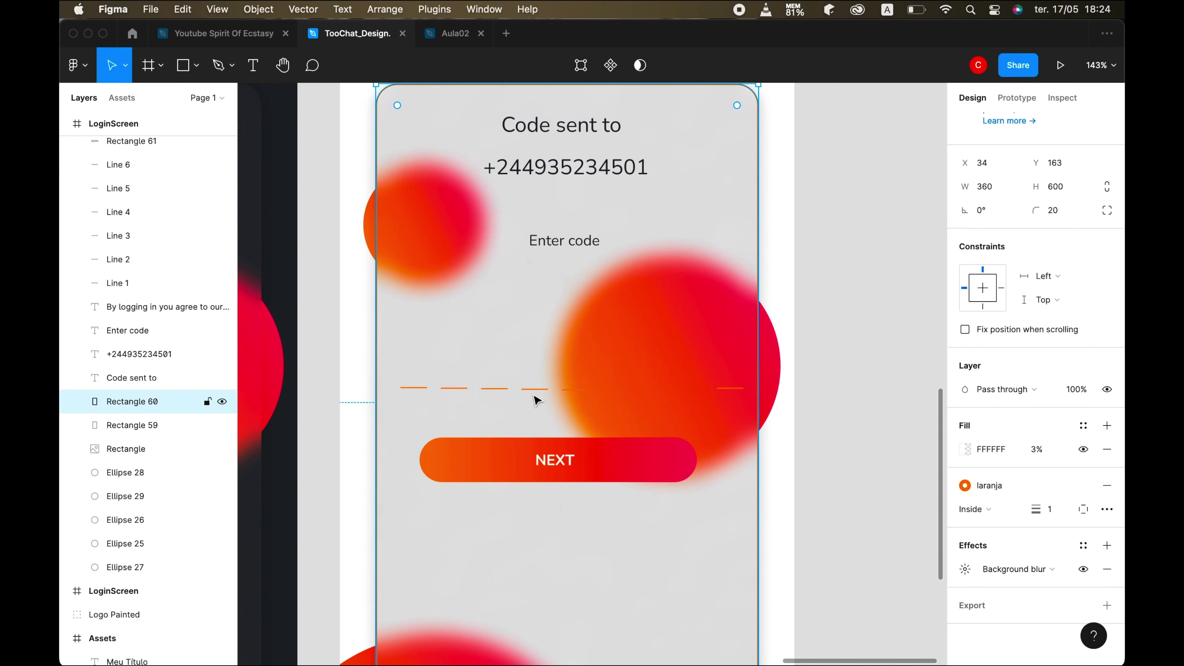
left_click(735, 390)
left_click(578, 389, "shift")
left_click(535, 388, "shift")
left_click(495, 388, "shift")
left_click(453, 388, "shift")
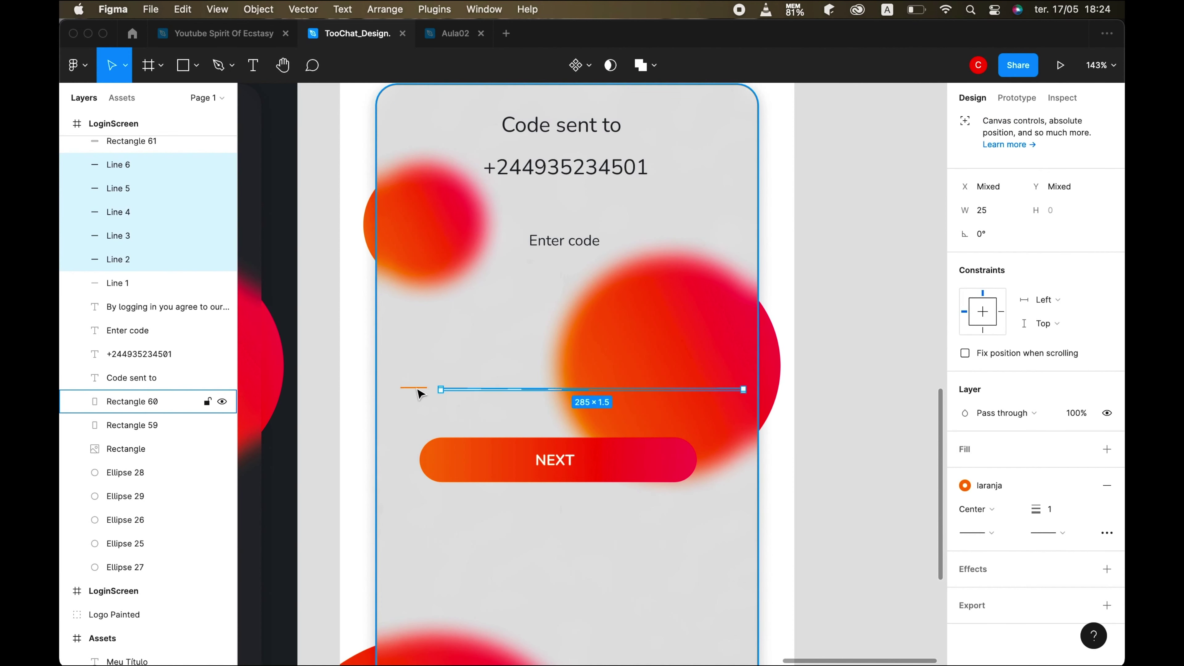
left_click(413, 388, "shift")
left_click(1109, 124)
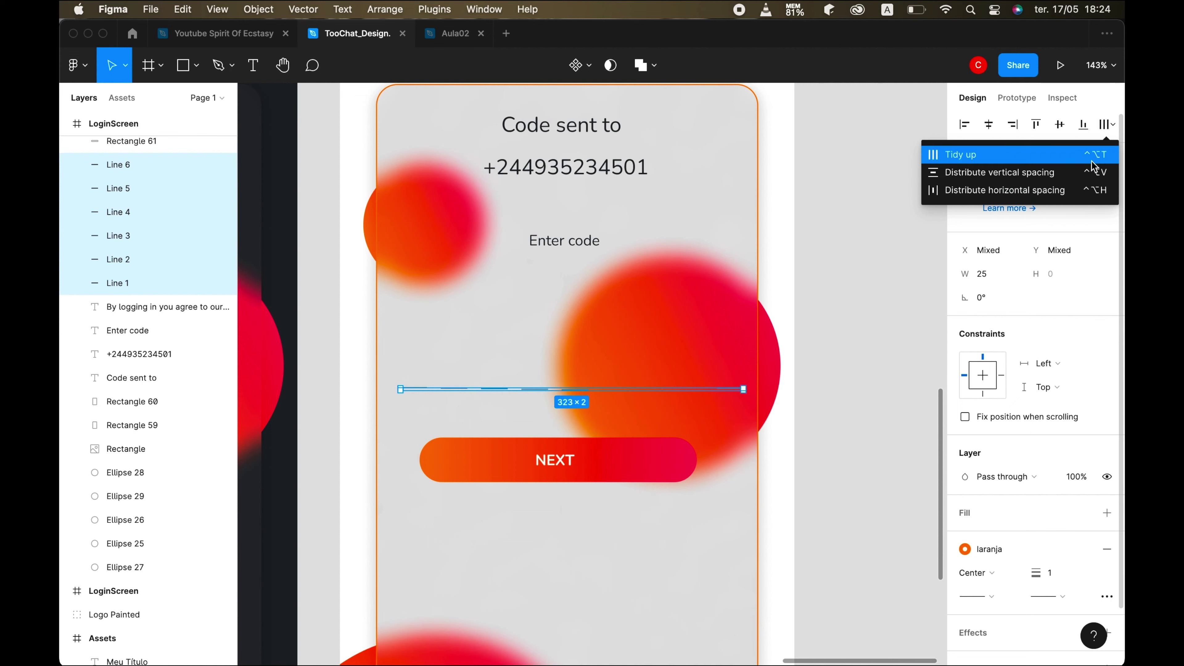
left_click(1100, 154)
- Group the six code-slot dashes into a single group
left_click(605, 546)
scroll(606, 545, "down", 5)
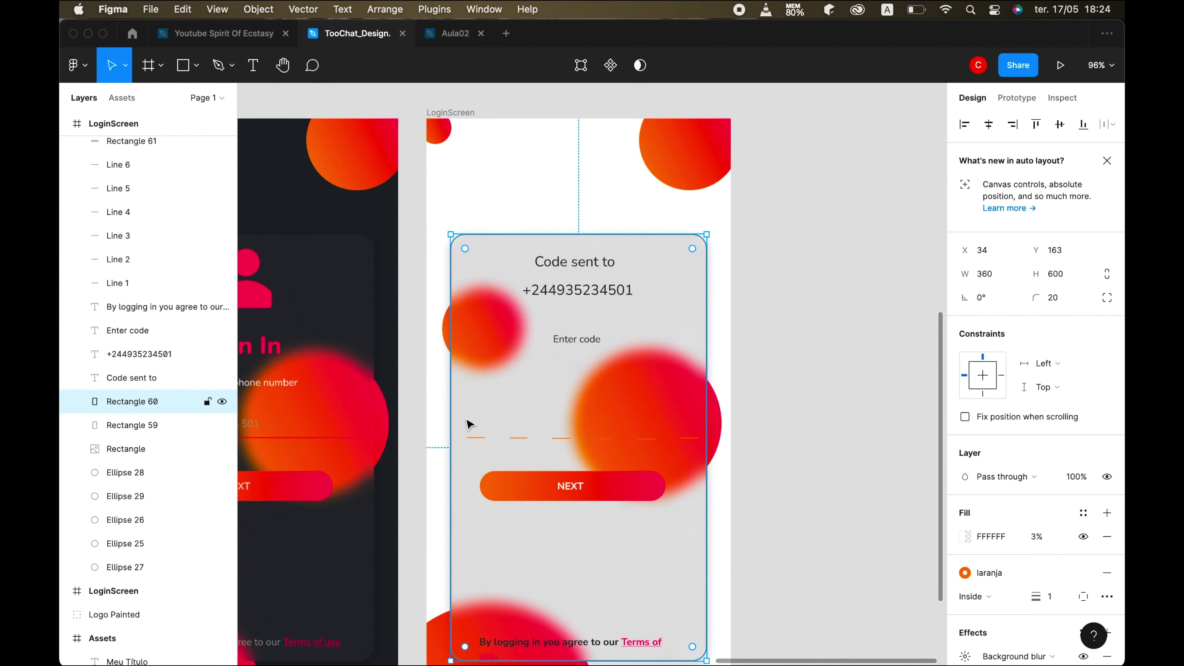
left_click(475, 438, "shift")
left_click(519, 439, "shift")
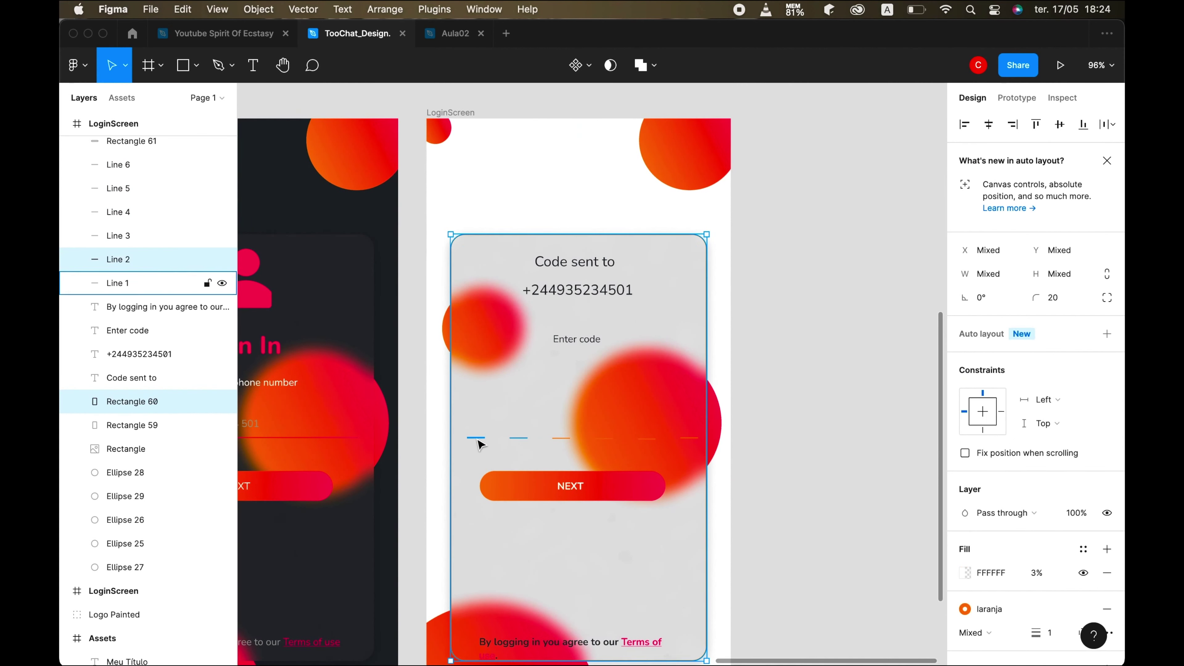
left_click(560, 438, "shift")
left_click(604, 439, "shift")
left_click(653, 439, "shift")
left_click(688, 438, "shift")
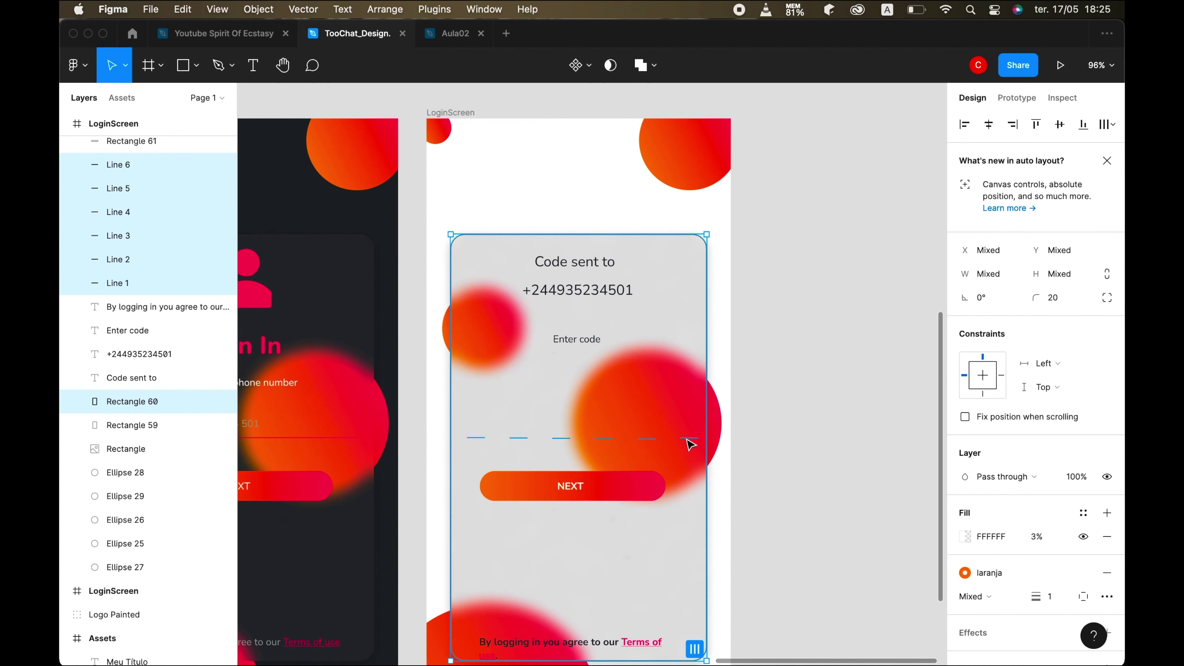
key("super+g")
key("super+z")
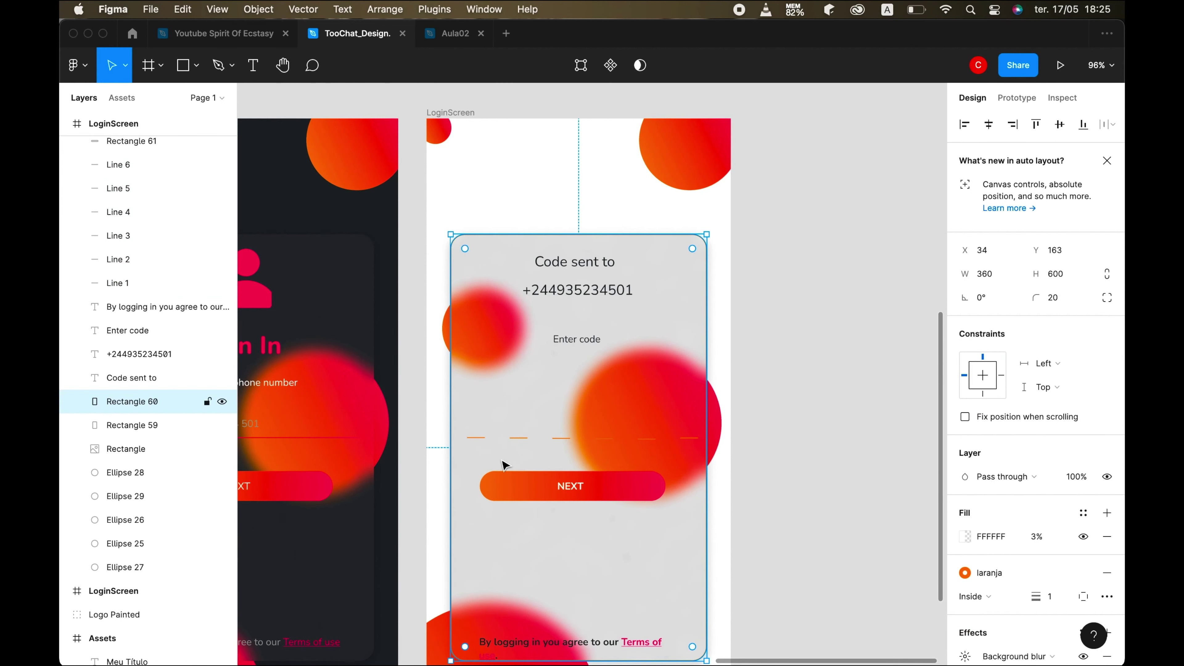
left_click(479, 438)
left_click_drag(521, 436, 691, 437)
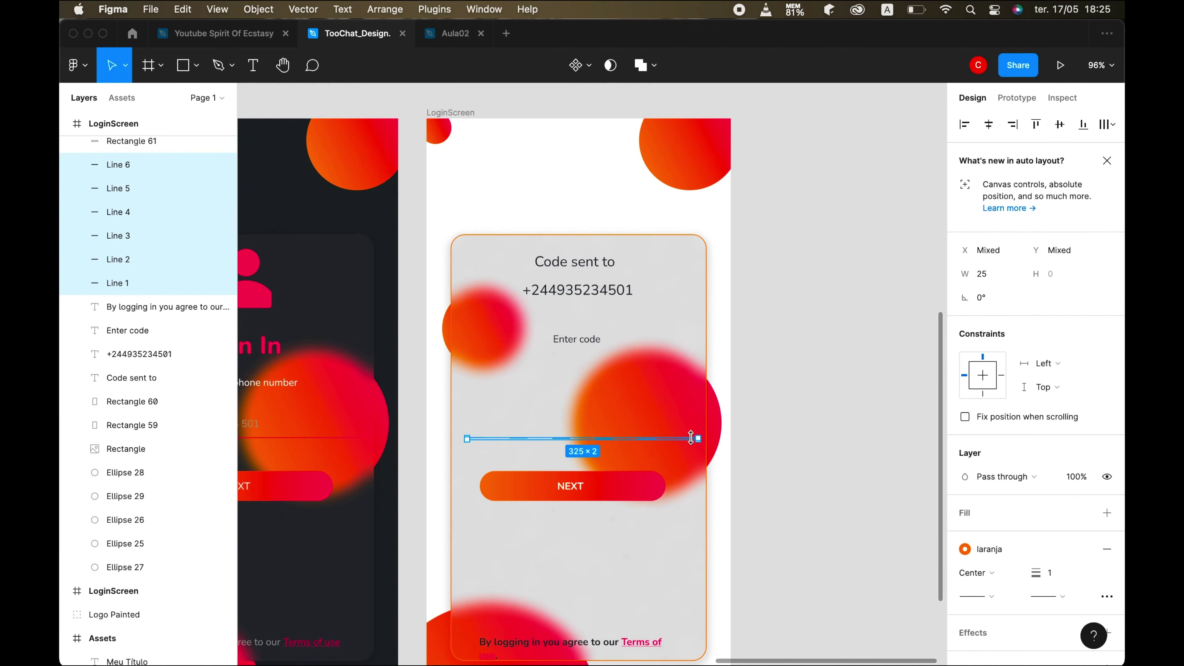
key("super+g")
- Detach the laranja stroke from Rectangle 60 and set its border to FFFFFF at 0%
left_click(476, 344, "shift")
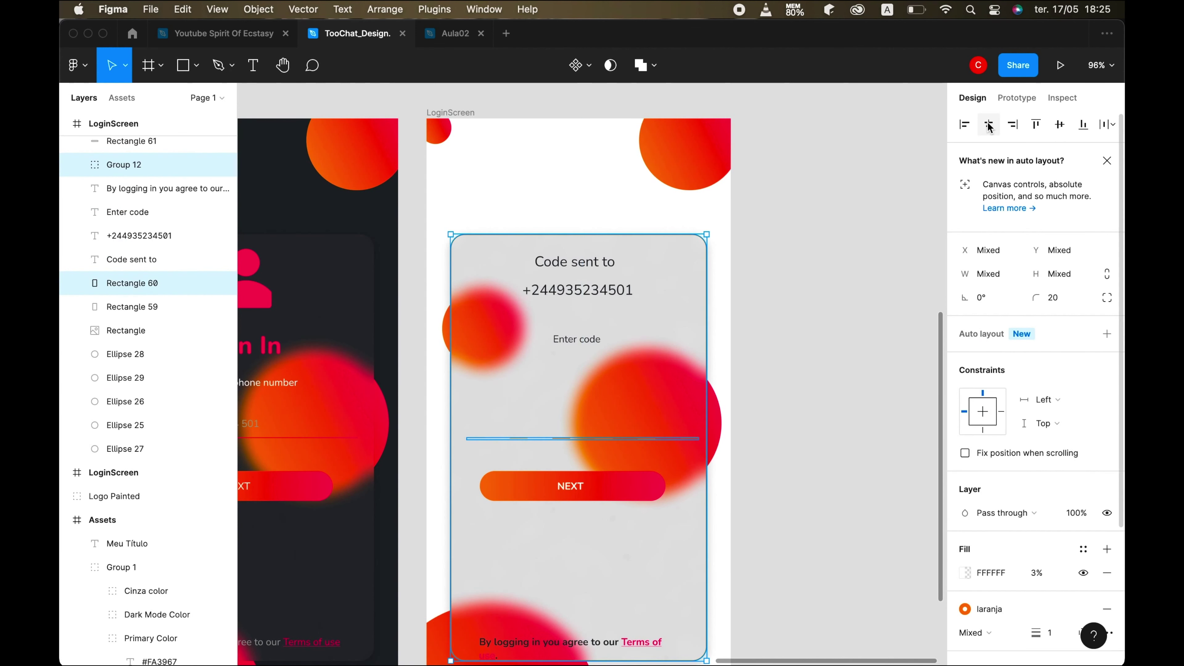
left_click(630, 550)
scroll(983, 486, "down", 2)
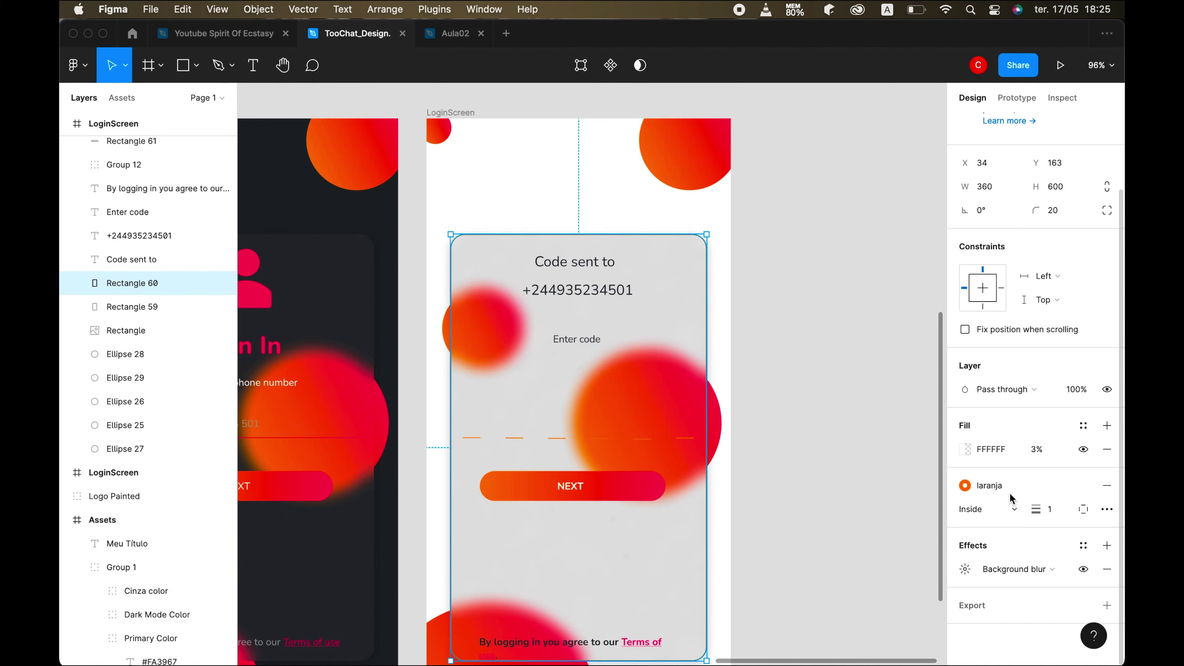
left_click(1083, 487)
left_click(964, 509)
left_click_drag(788, 391, 769, 296)
left_click_drag(930, 512, 815, 512)
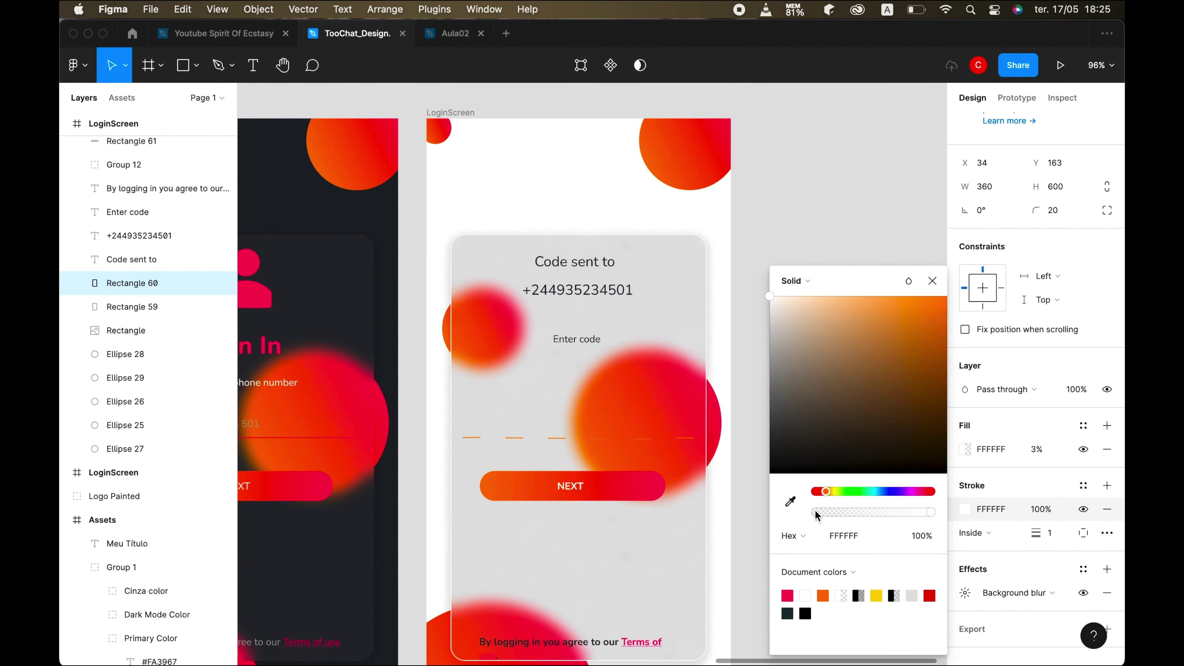
left_click(932, 281)
key("Escape")
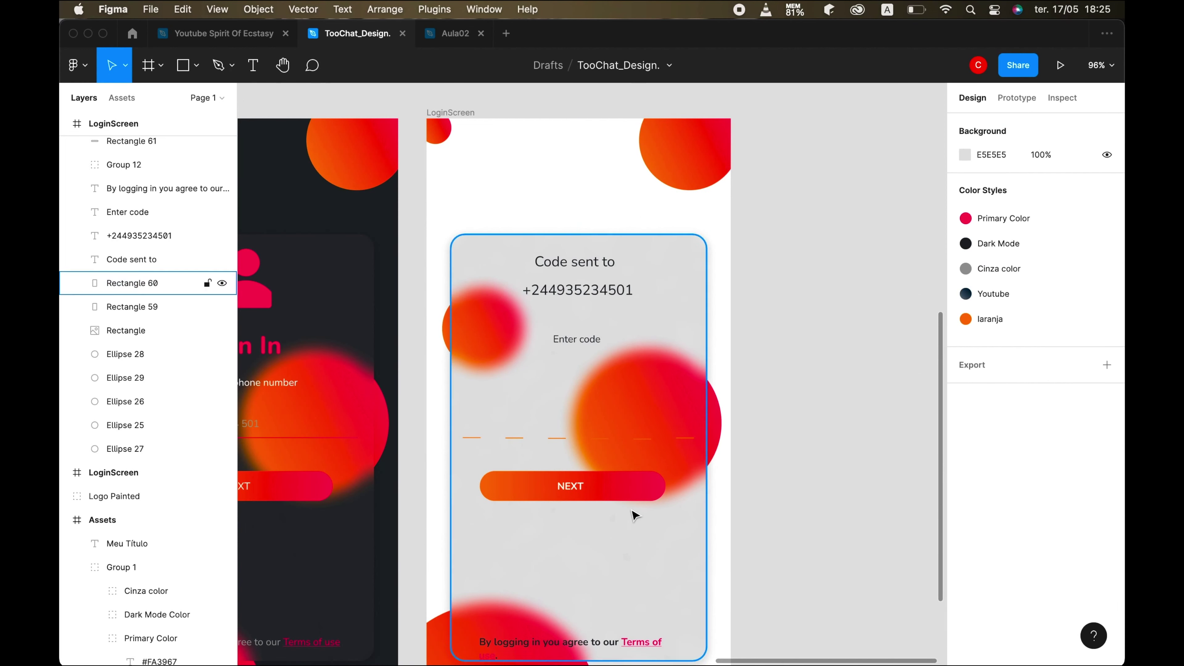
scroll(634, 510, "down", 2)
scroll(635, 511, "left", 1)
left_click(577, 373)
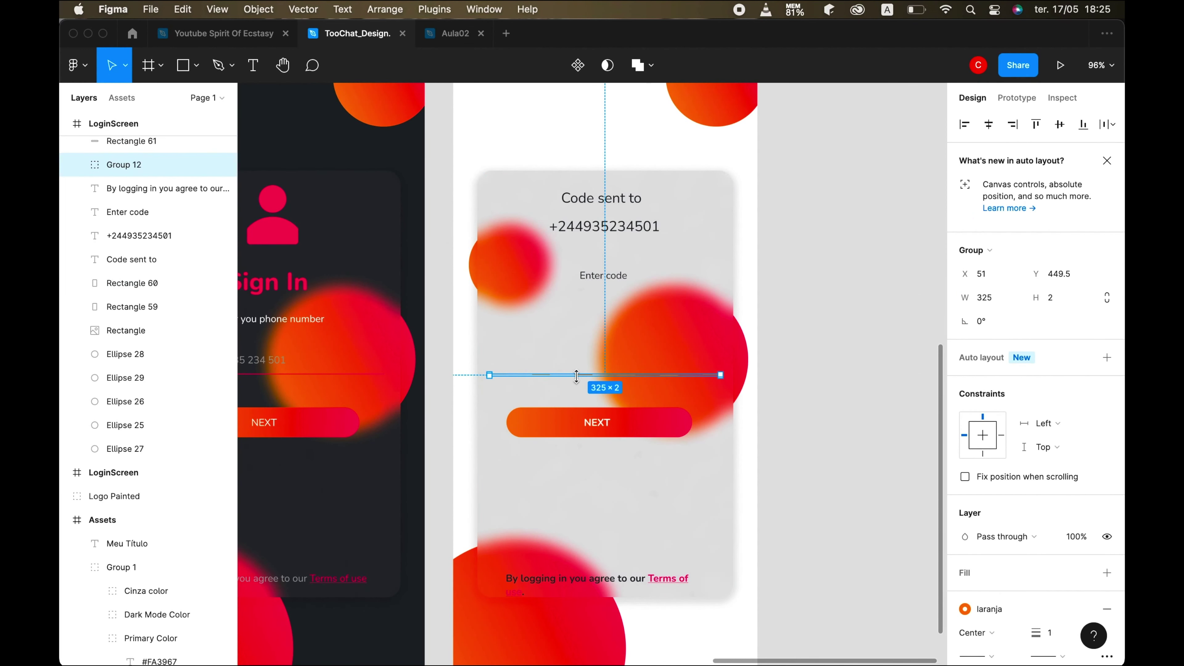
- Move the code-slot dashes higher and delete the NEXT button and its label
left_click_drag(576, 375, 577, 347)
left_click(597, 422)
key("Delete")
left_click(605, 426)
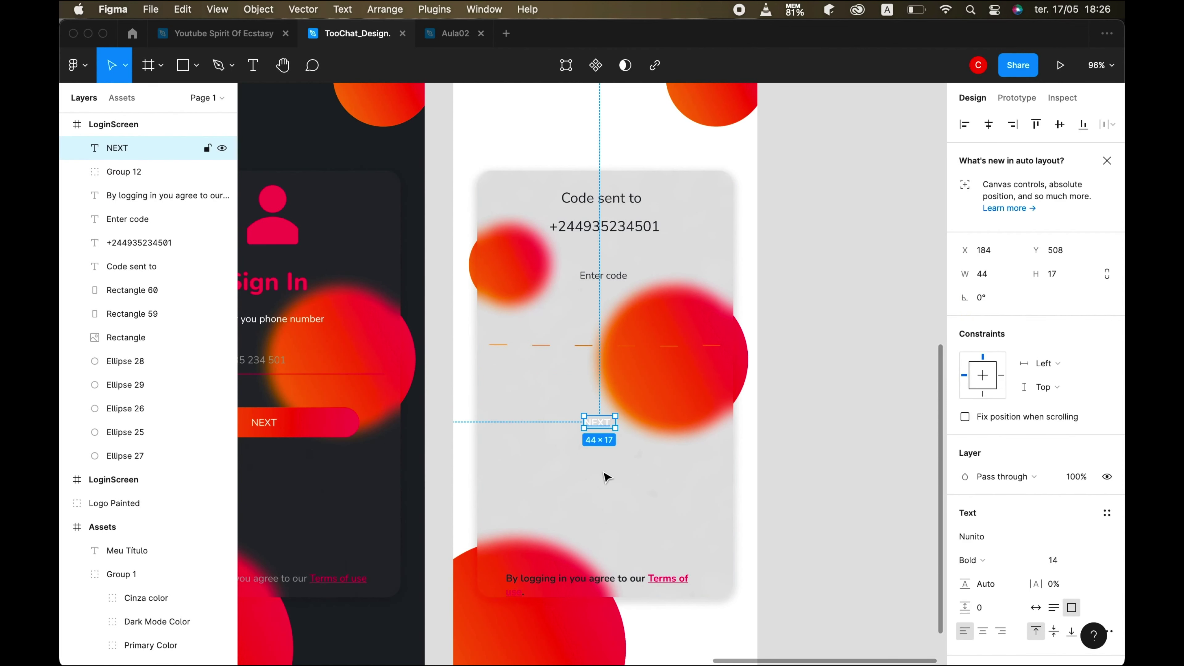
key("Delete")
- Duplicate the 'Enter code' text and place the copy below the code slots
left_click(730, 626)
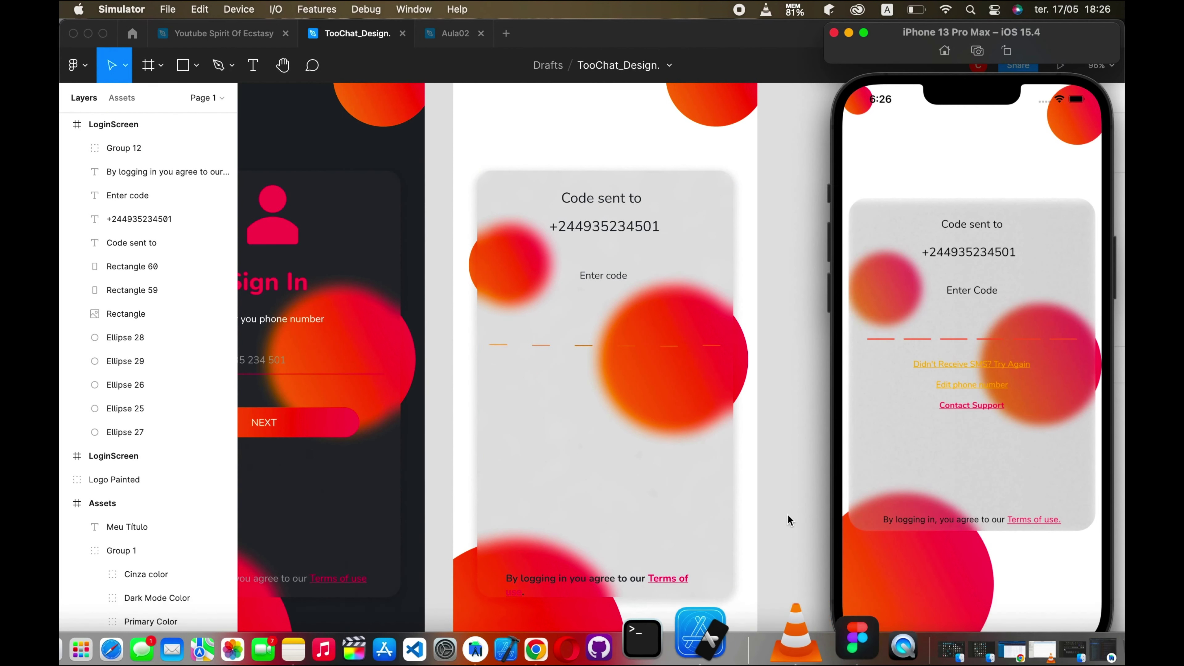
left_click(610, 372)
left_click(601, 275)
key("super+d")
left_click_drag(601, 283, 692, 384)
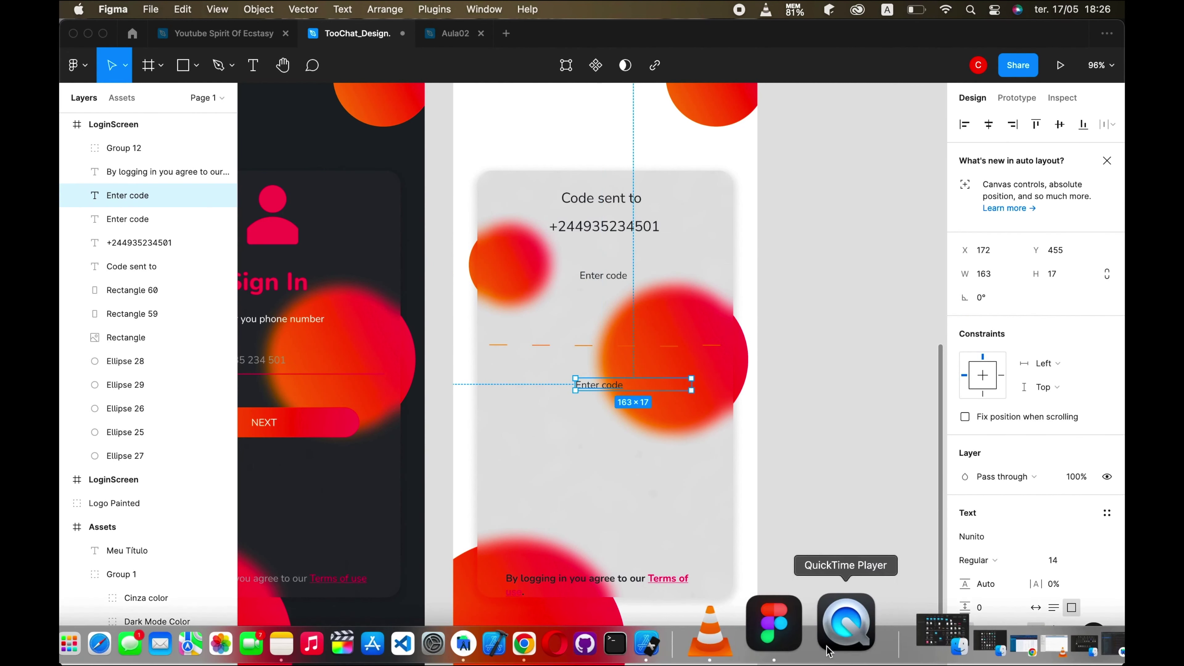
left_click(730, 625)
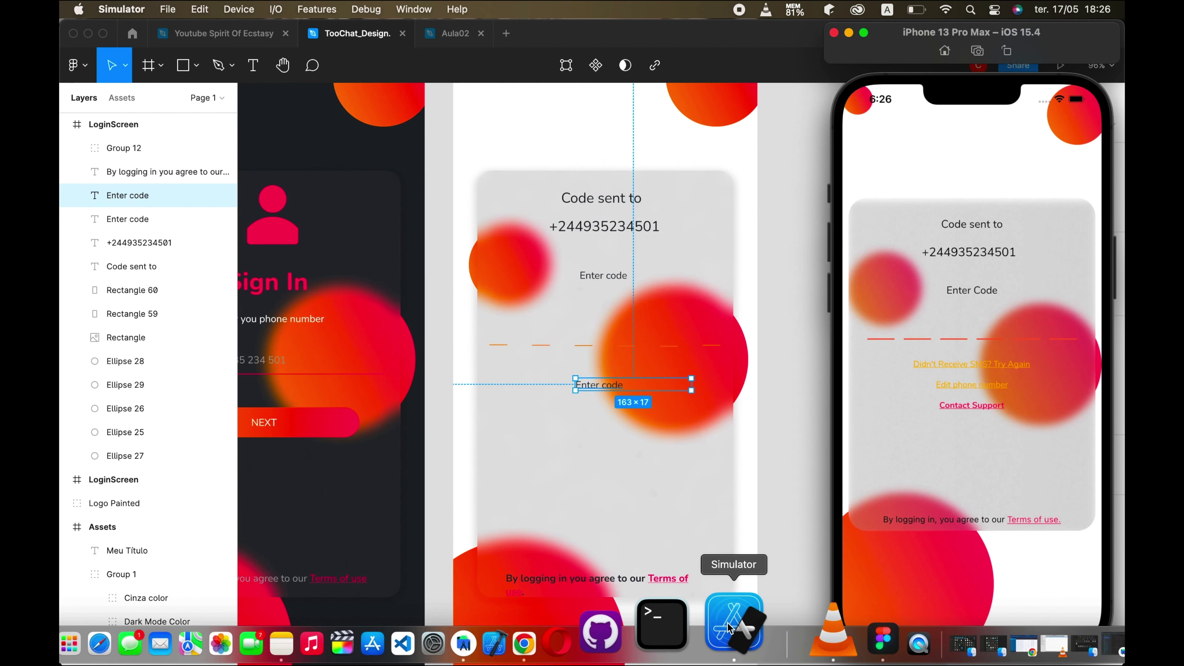
left_click(629, 387)
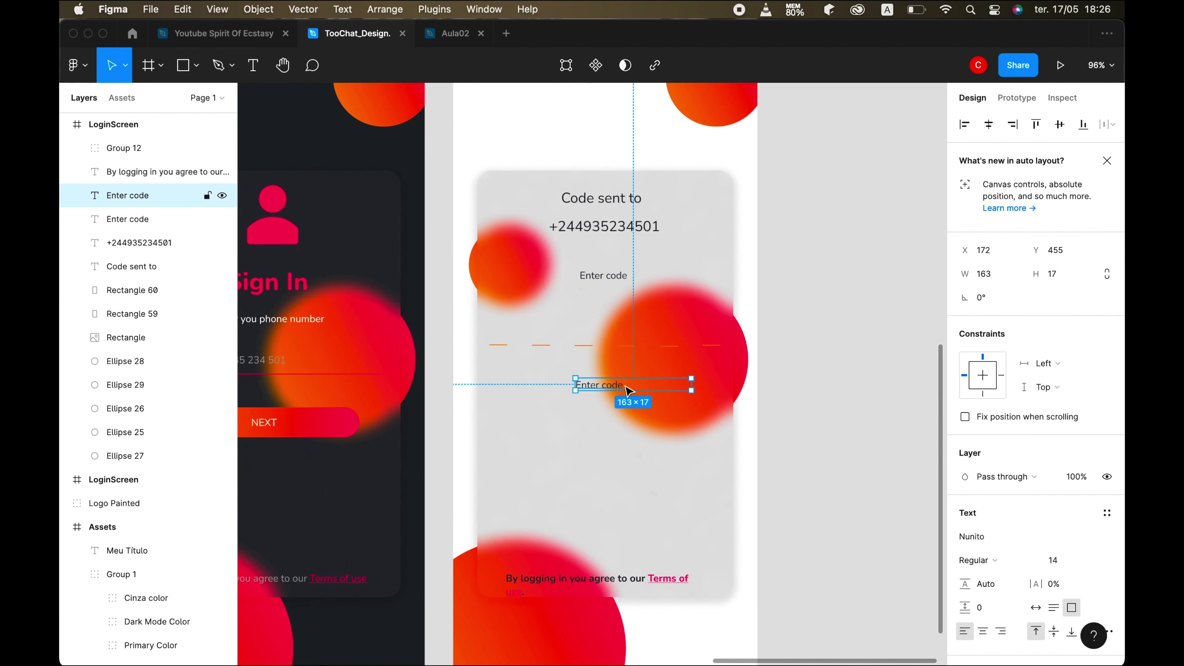
- Retype the copy as 'Didn't receive a SMS? Try angain', widen its box and detach its dark fill
double_click(630, 389)
type("Didn't receive a MS")
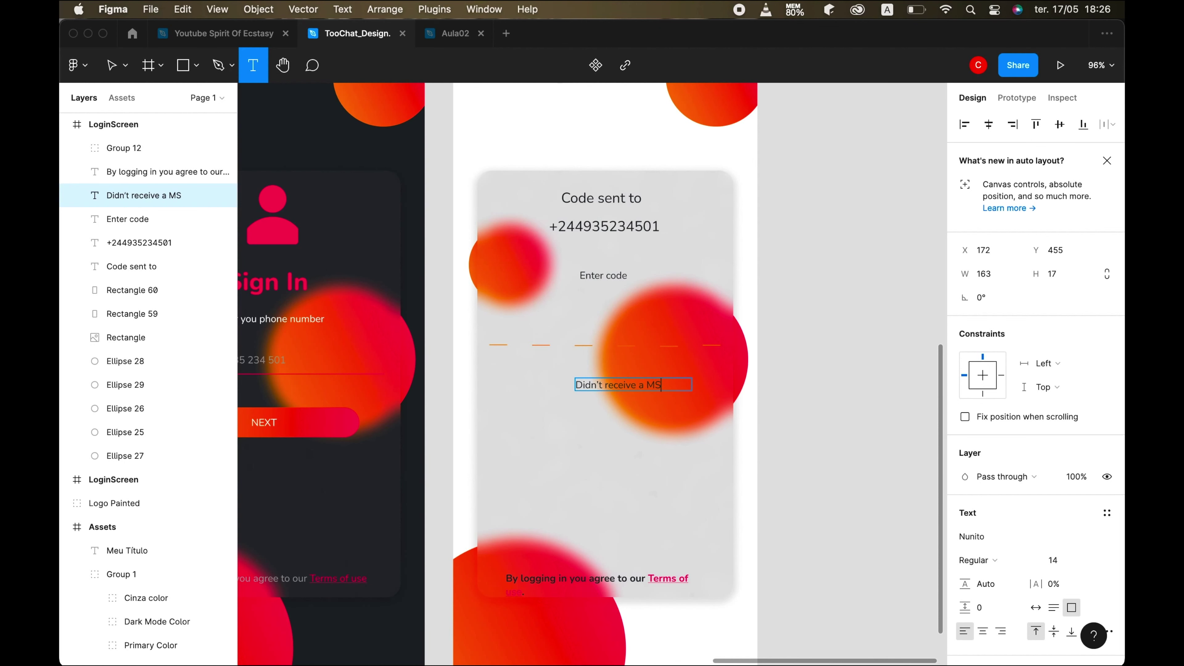
type("G")
left_click(720, 624)
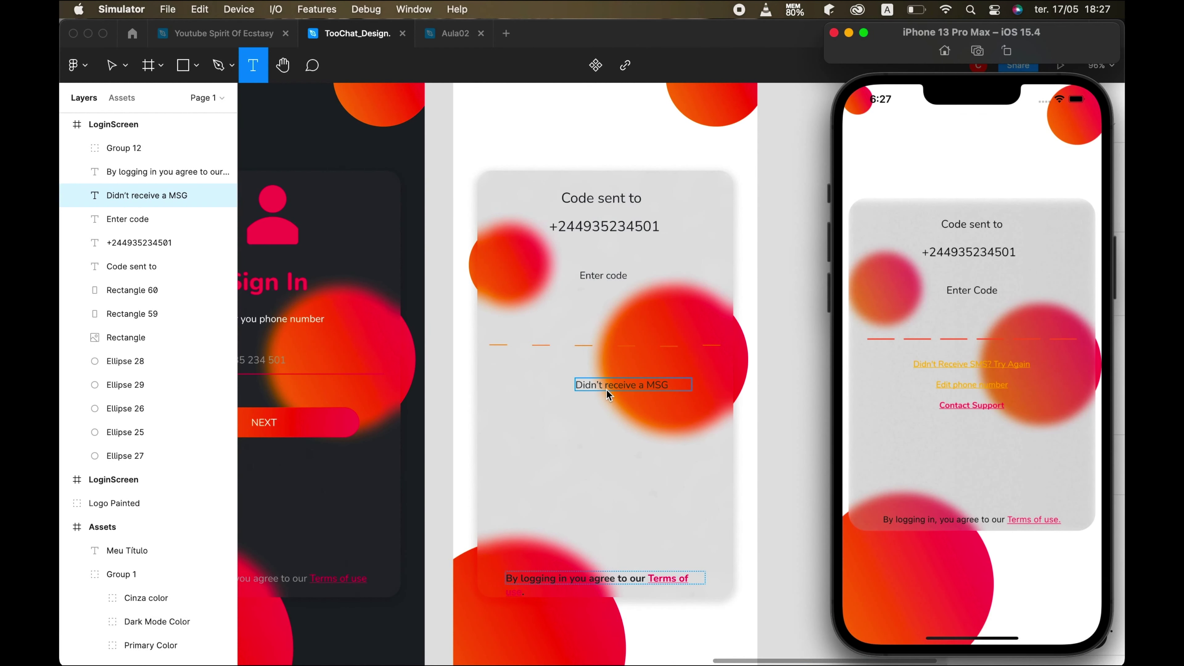
left_click(673, 385)
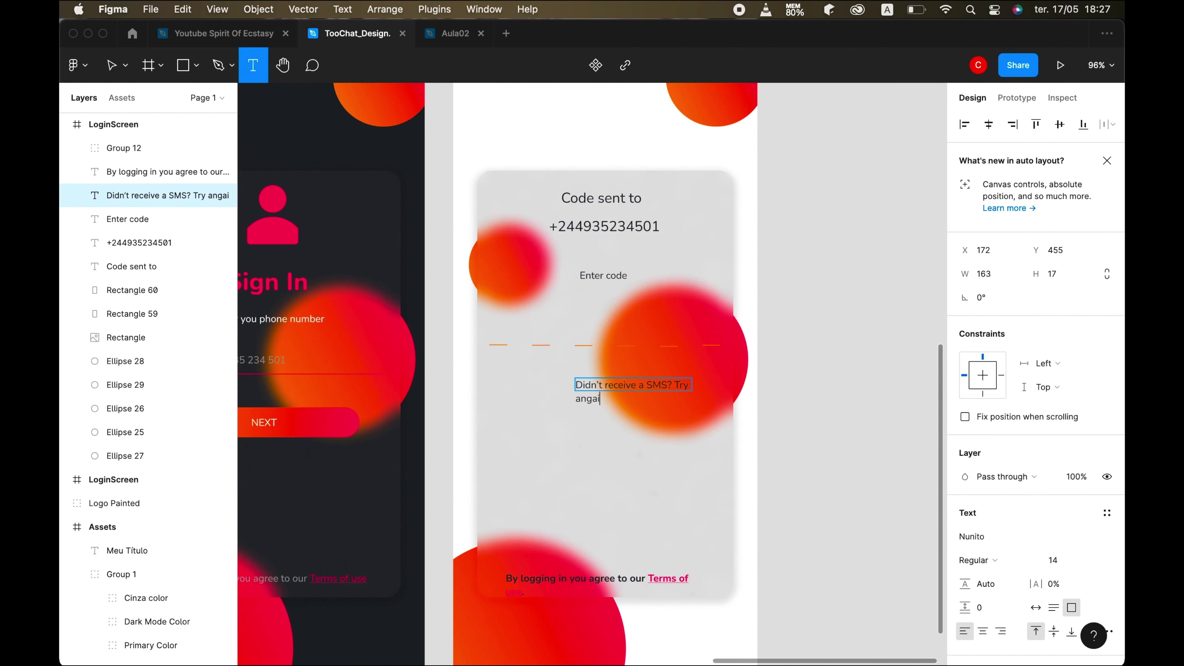
key("Escape")
mouse_move(574, 386)
left_mouse_down()
mouse_move(509, 381)
mouse_move(527, 382)
left_mouse_up()
scroll(993, 522, "down", 5)
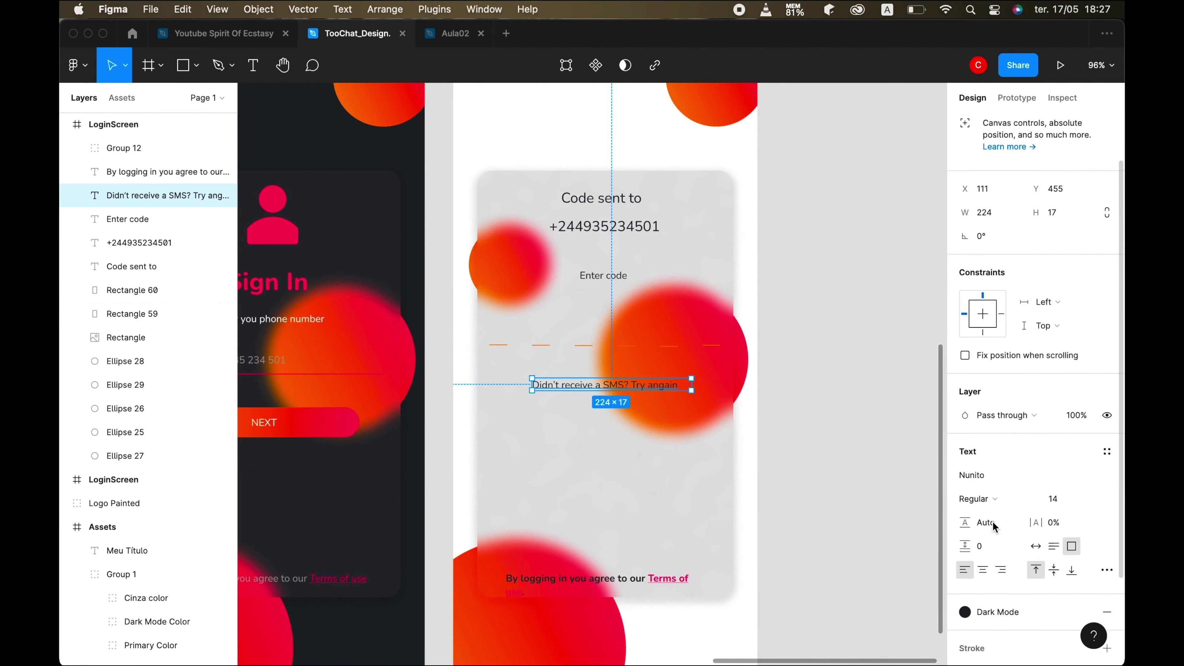
left_click(1086, 497)
left_click(1083, 495)
- Colour the resend line laranja, underline it and nudge it slightly left
left_click(984, 642)
left_click(1107, 455)
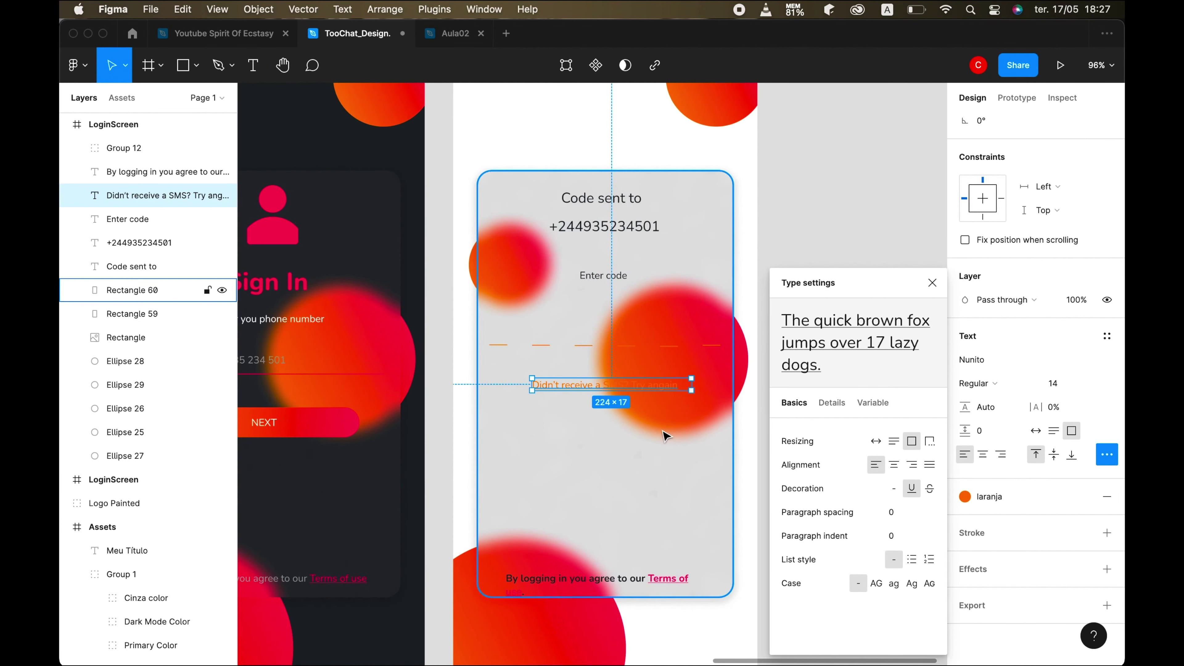
left_click(762, 445)
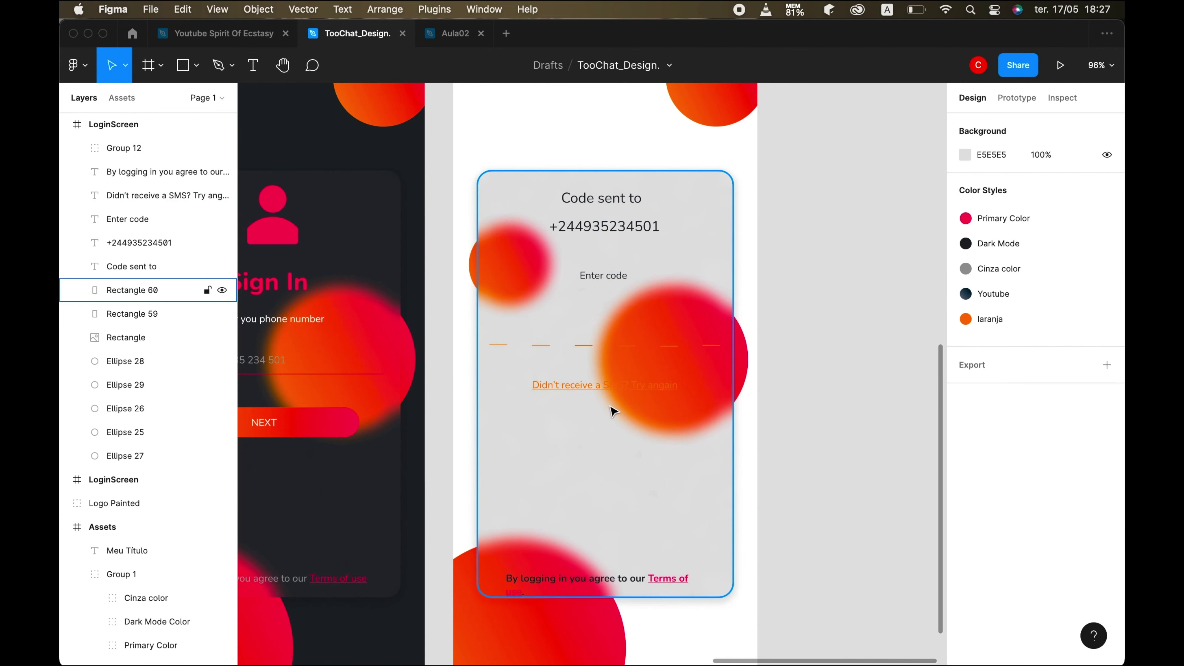
left_click(610, 386)
key("shift+Left")
key("Left")
key("Left")
key("Left")
key("Left")
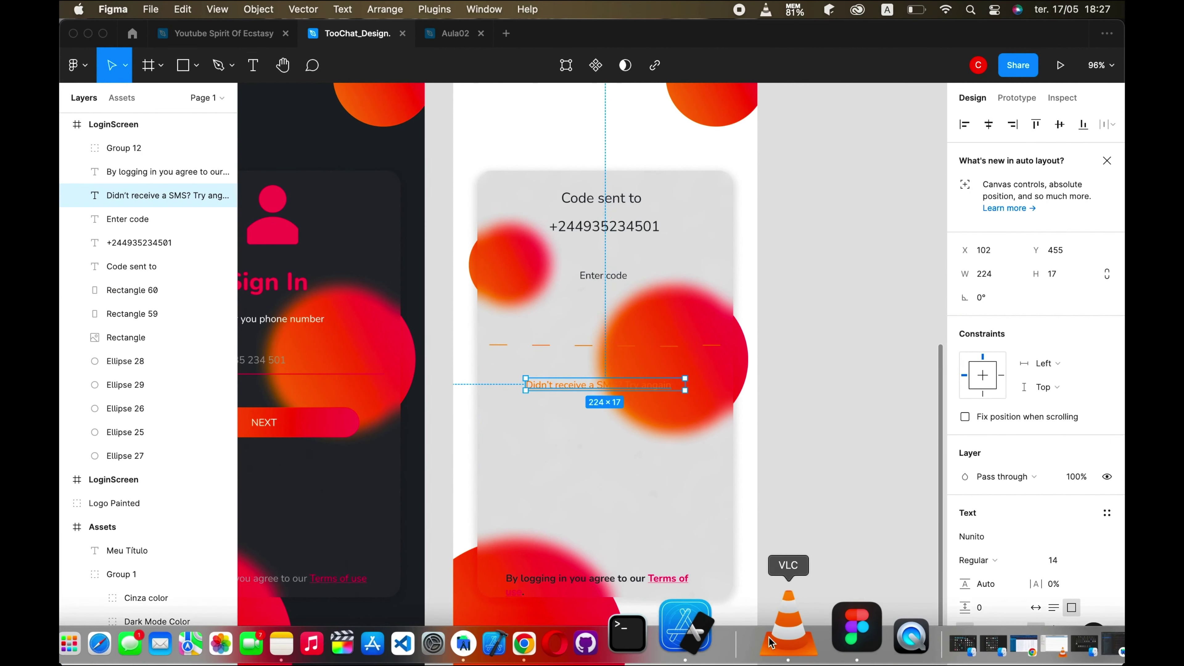
left_click(723, 633)
left_click(655, 465)
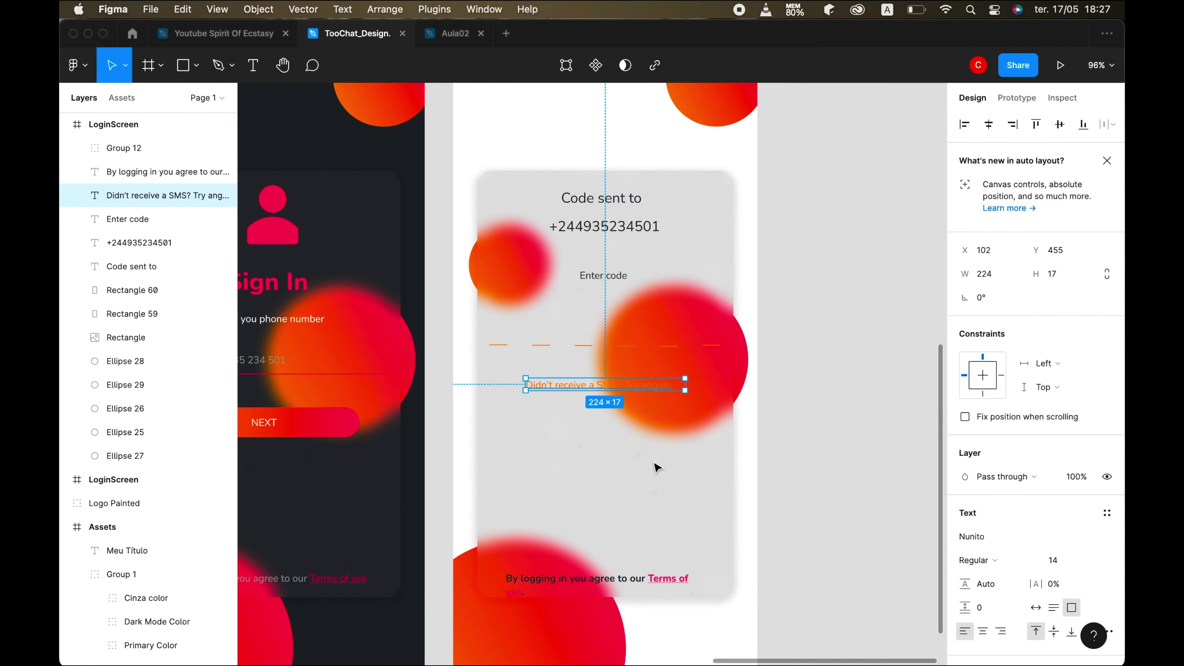
- Lighten the resend link to FFBB6A and place a duplicate just below it
scroll(1064, 580, "down", 4)
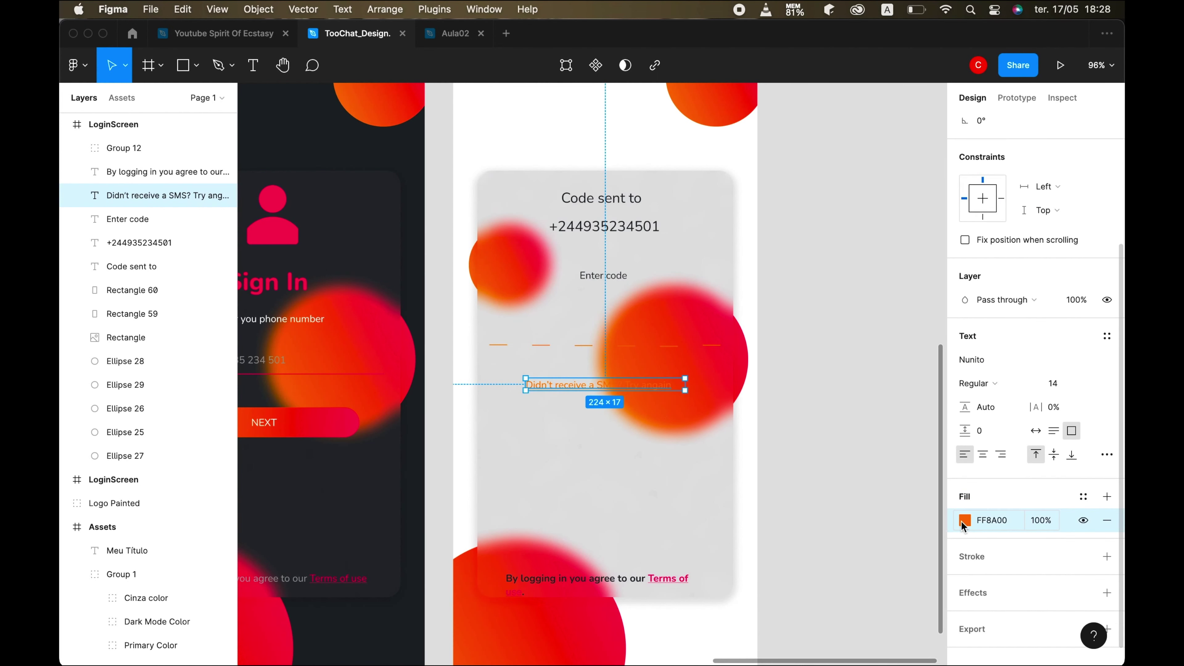
left_click(964, 520)
left_click(875, 297)
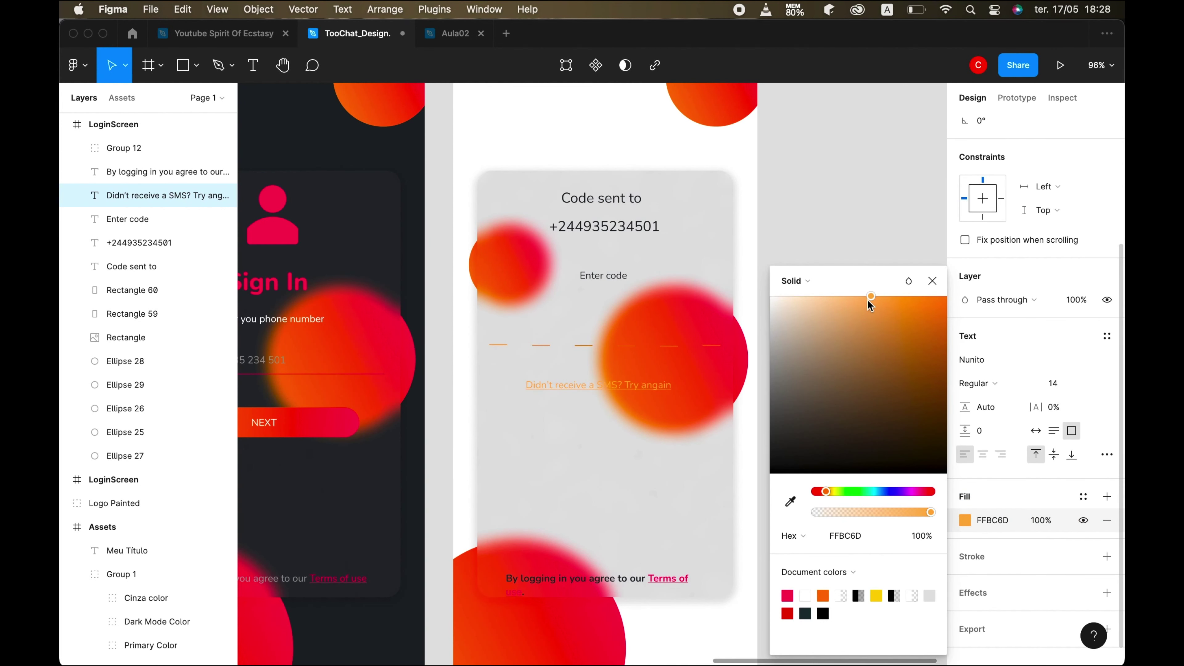
left_click_drag(875, 308, 873, 296)
left_click(932, 281)
key("super+d")
left_click_drag(627, 392, 602, 409)
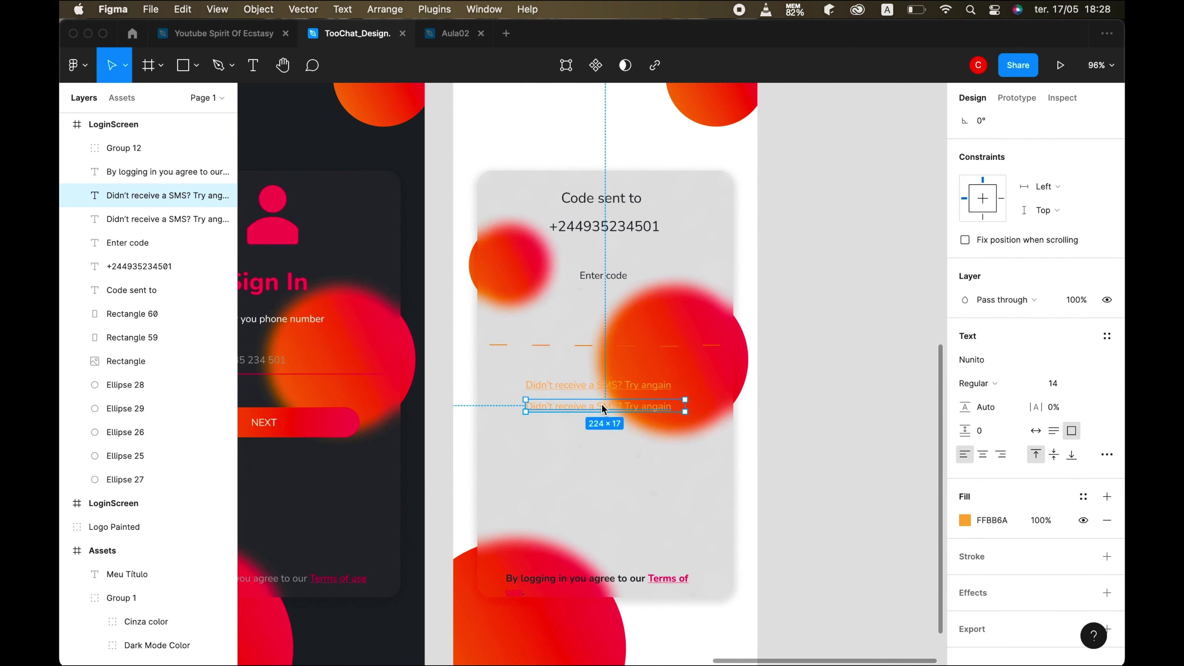
- Retype the copied line as 'Edit phone number' and shrink its text box to fit the words
key("Return")
type("Edit phone number")
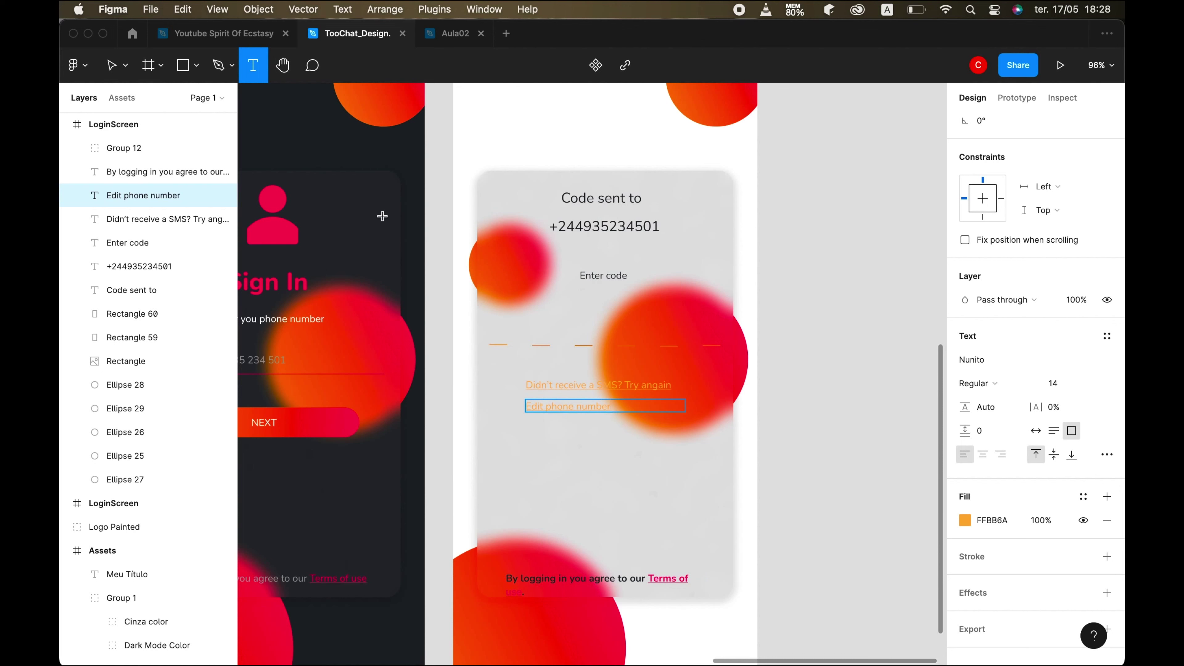
key("Escape")
left_click(589, 412)
left_click(682, 404)
left_click_drag(684, 405, 619, 409)
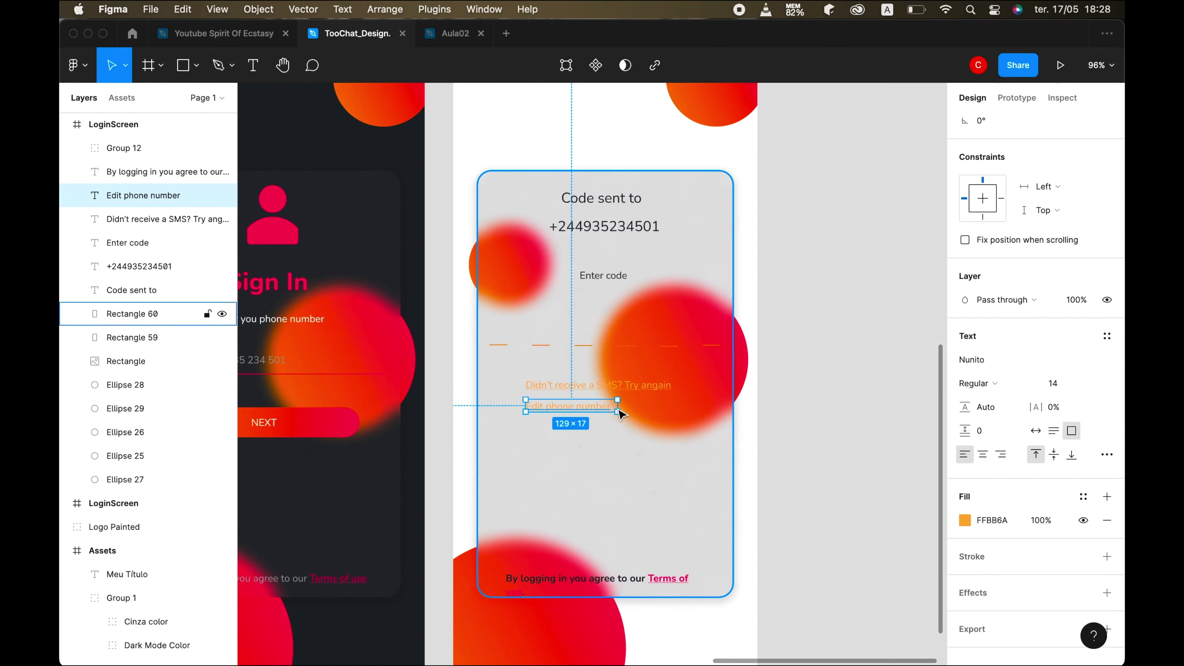
- Centre the Edit phone number link horizontally on the card and compare with the simulator preview
left_click(499, 451)
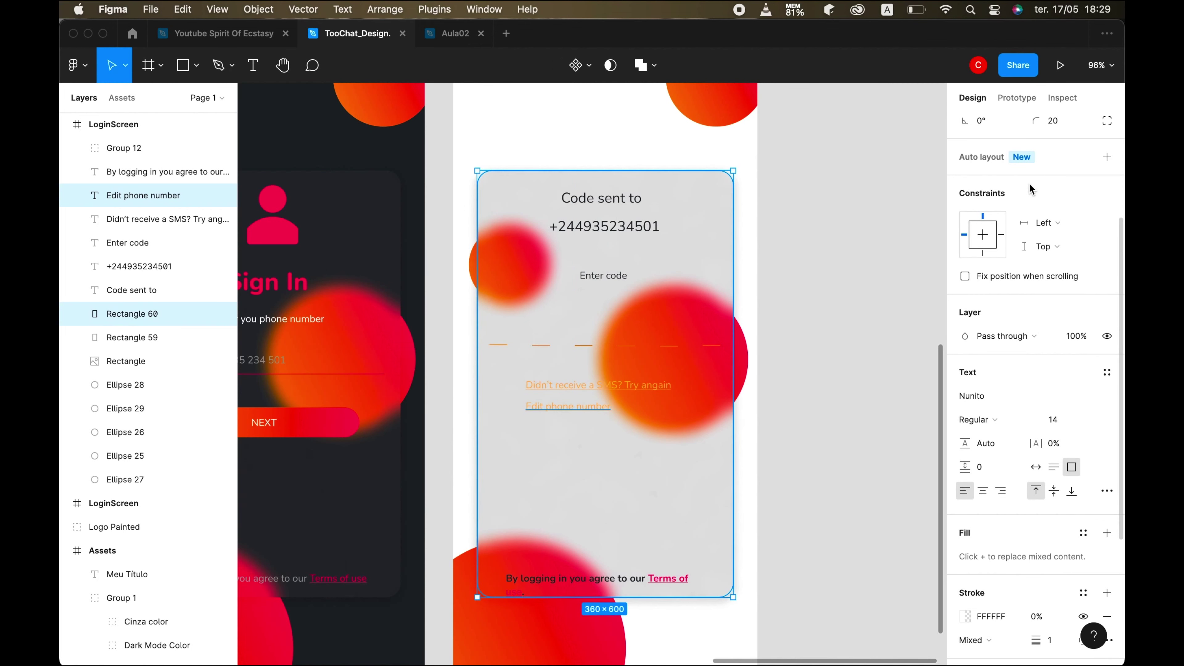
scroll(1030, 189, "up", 3)
left_click(988, 124)
left_click(608, 494)
left_click(718, 627)
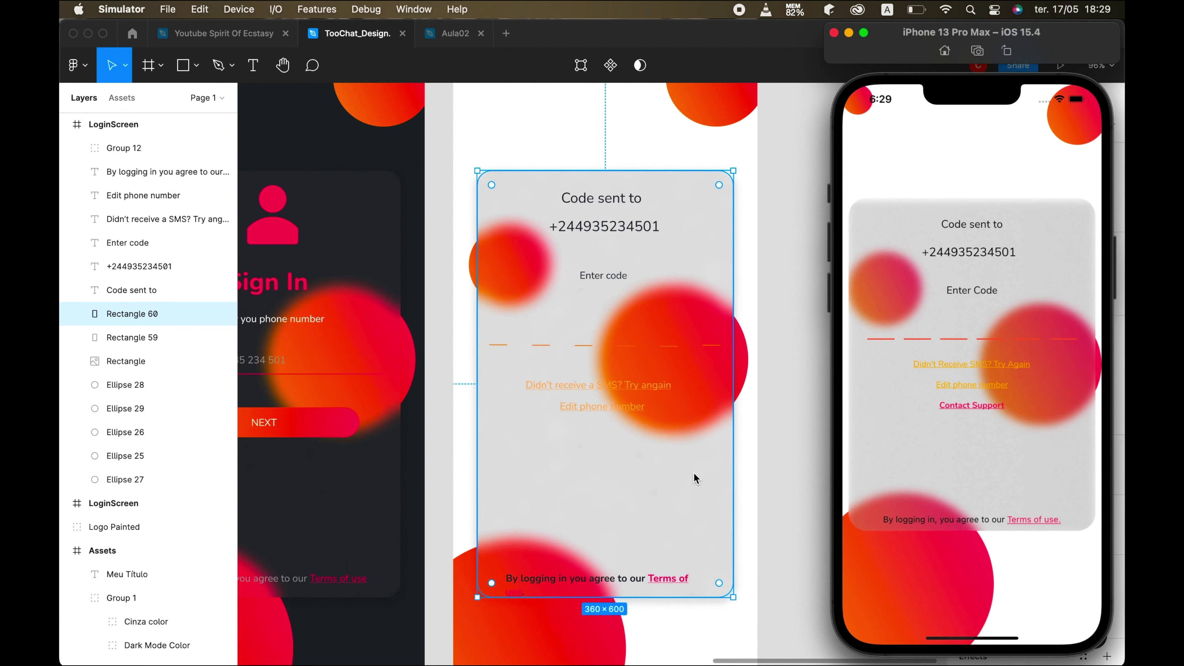
left_click(610, 406)
- Duplicate the Edit phone number link and begin typing 'Contact support' in the copy
left_click(592, 411)
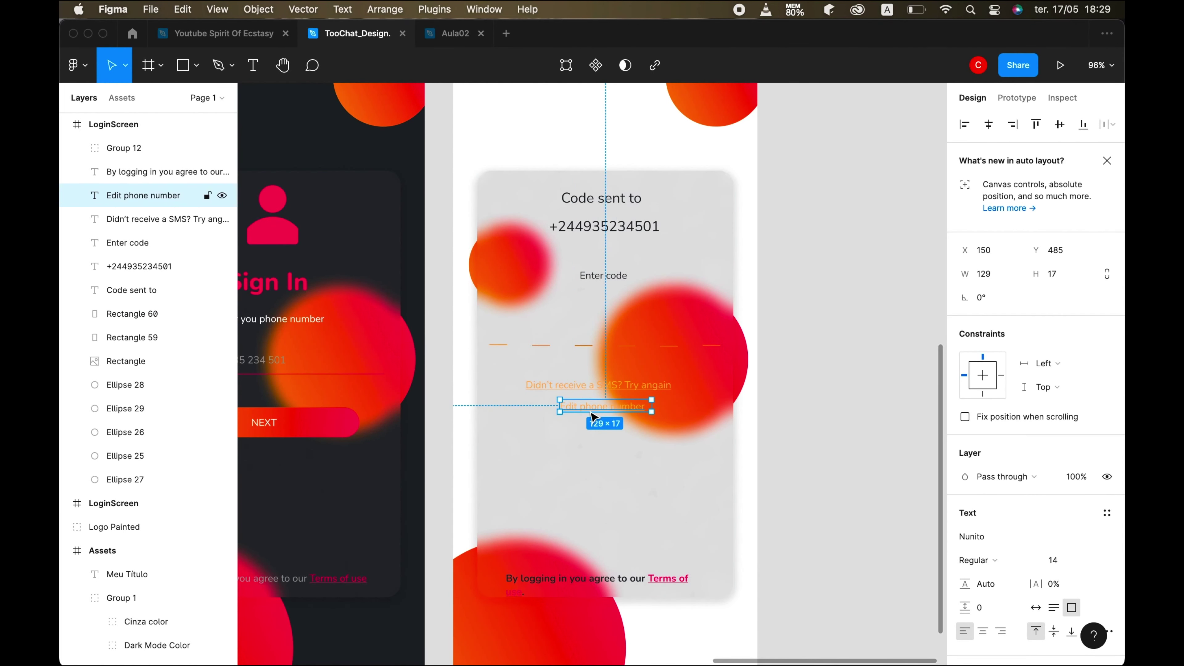
key("super+d")
key("Return")
type("ct support")
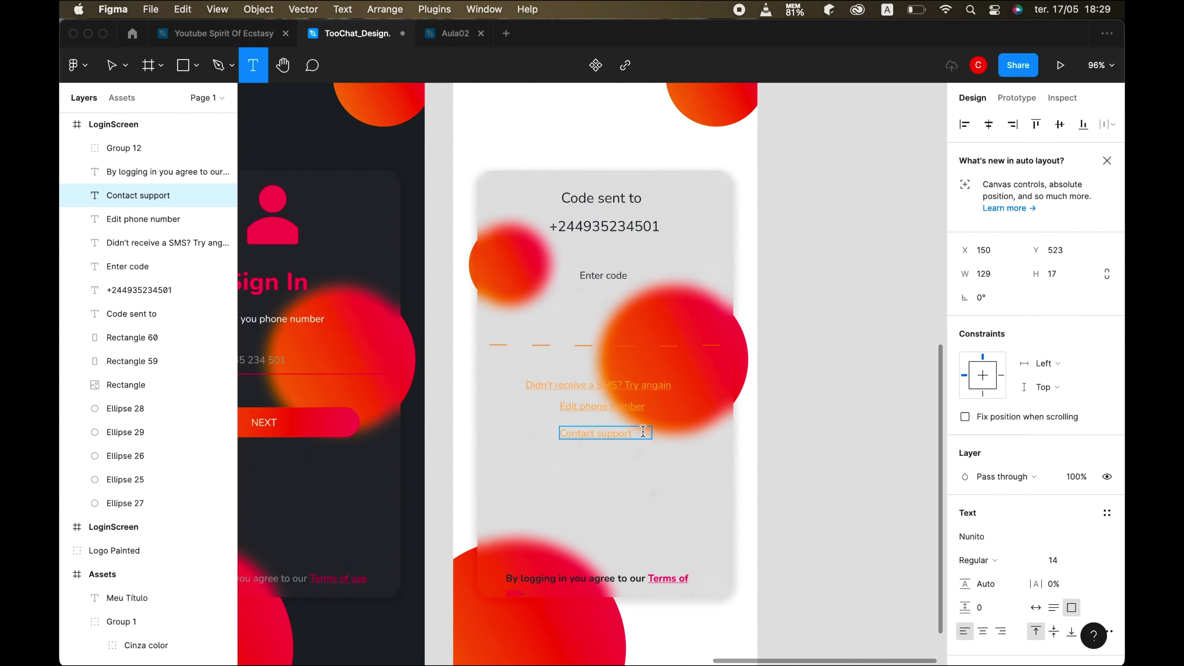
- Make the Contact support text bold and colour it with the Primary Color style
key("super+a")
scroll(1091, 594, "down", 5)
left_click(1082, 473)
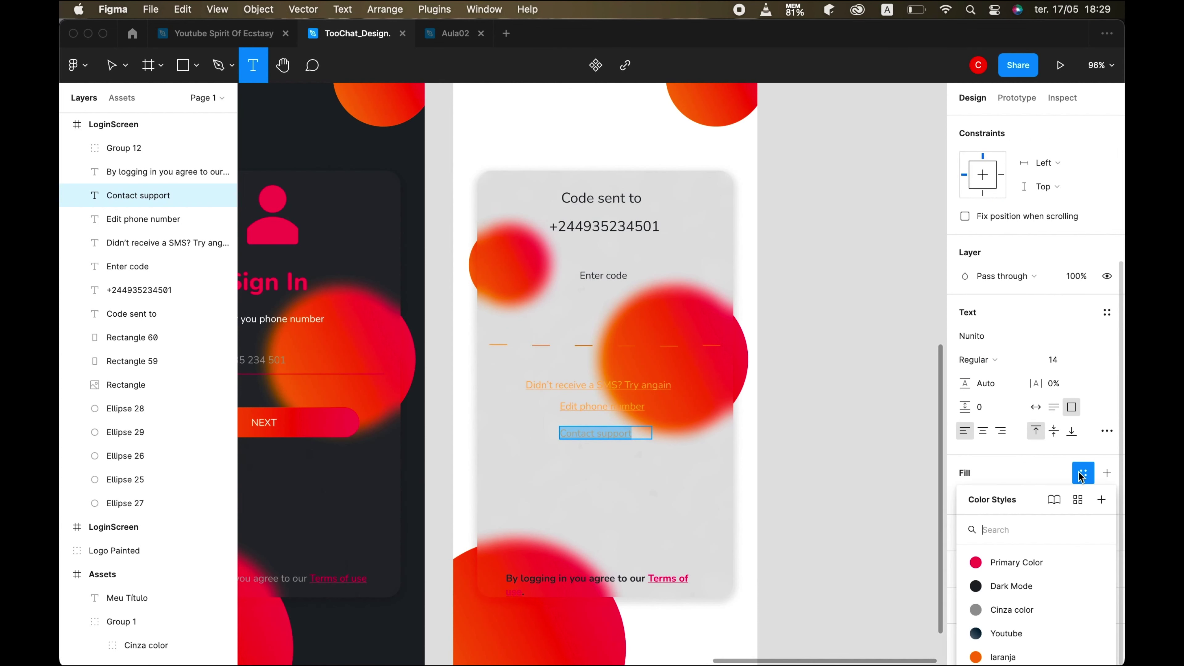
left_click(1017, 562)
left_click(994, 384)
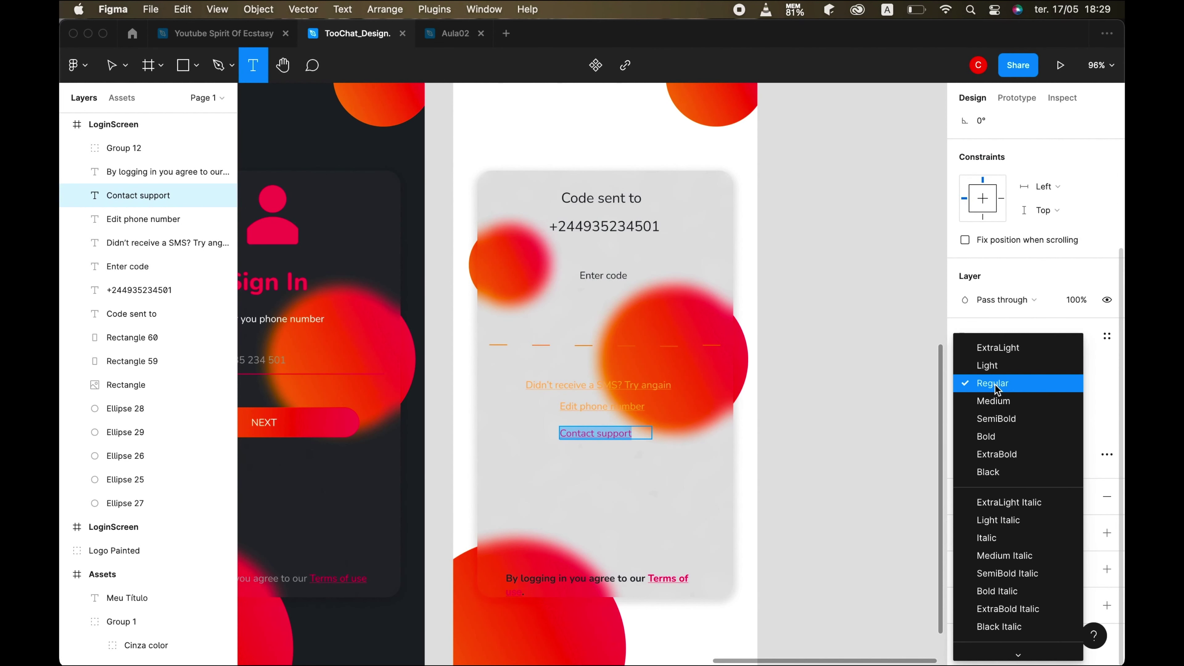
left_click(986, 436)
key("Escape")
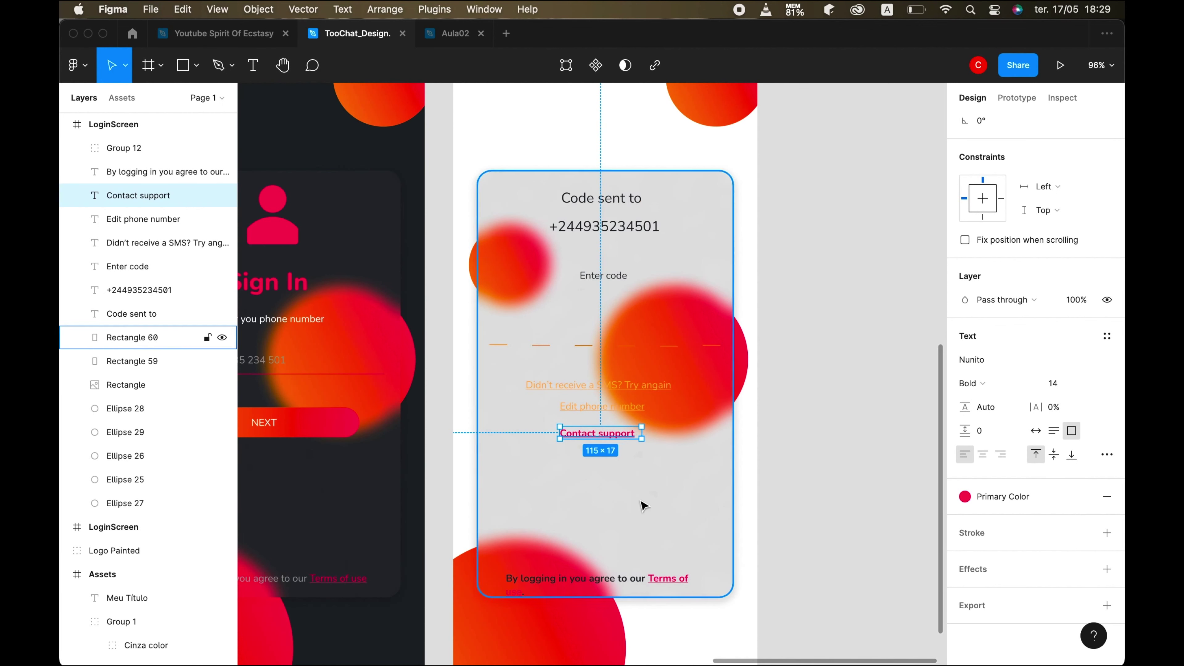
- Centre the Contact support link horizontally on the card
left_click(642, 533)
left_click(613, 437)
scroll(1031, 237, "up", 3)
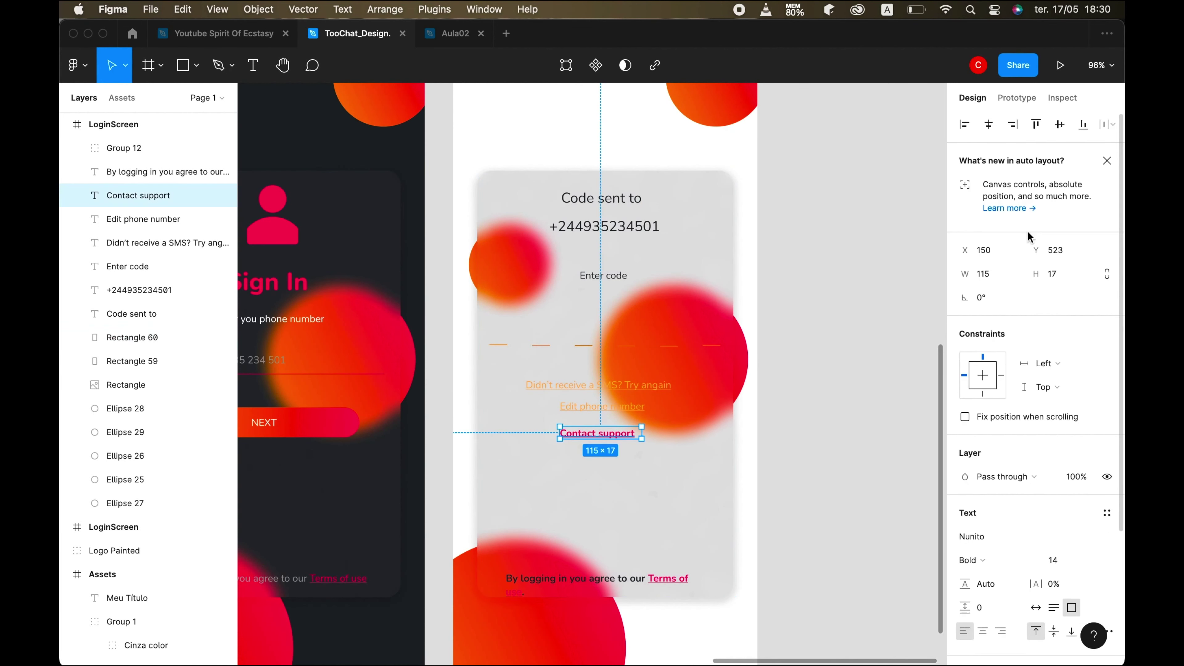
left_click(989, 124)
left_click(653, 490)
- Check the layout against the iPhone preview, then select the light LoginScreen frame
left_click(885, 625)
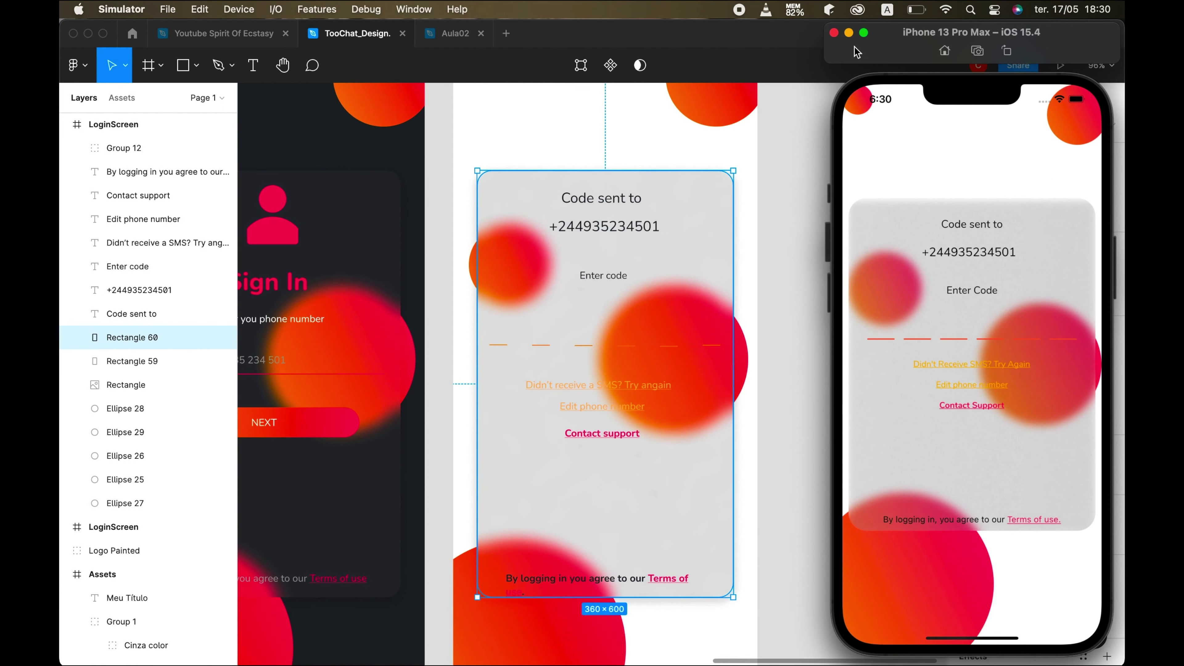
left_click(848, 32)
scroll(578, 585, "down", 3)
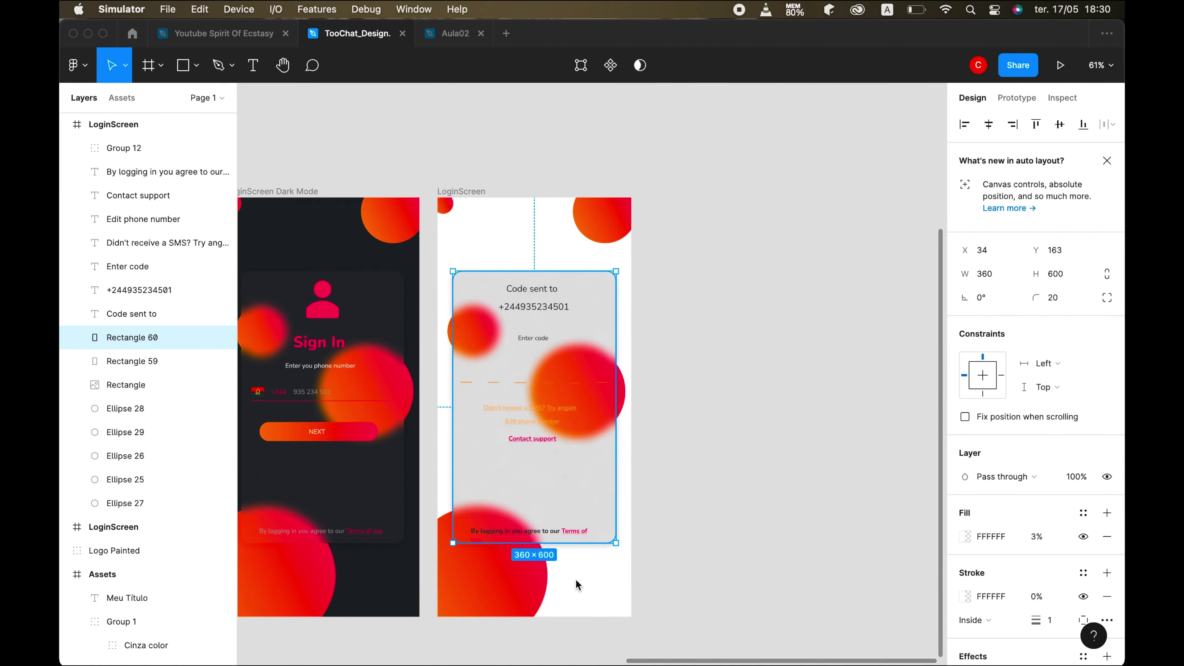
left_click(471, 193)
left_click(471, 193)
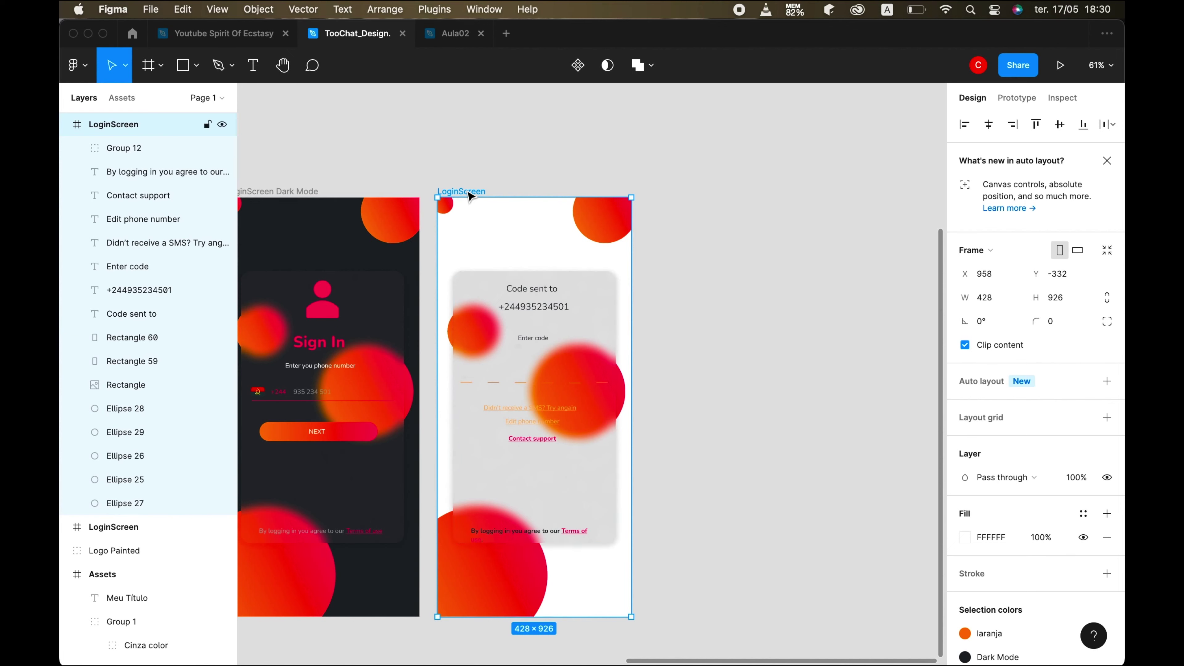
- Duplicate the LoginScreen frame and switch the copy's colours to the Dark Mode style
scroll(628, 436, "right", 2)
key("super+d")
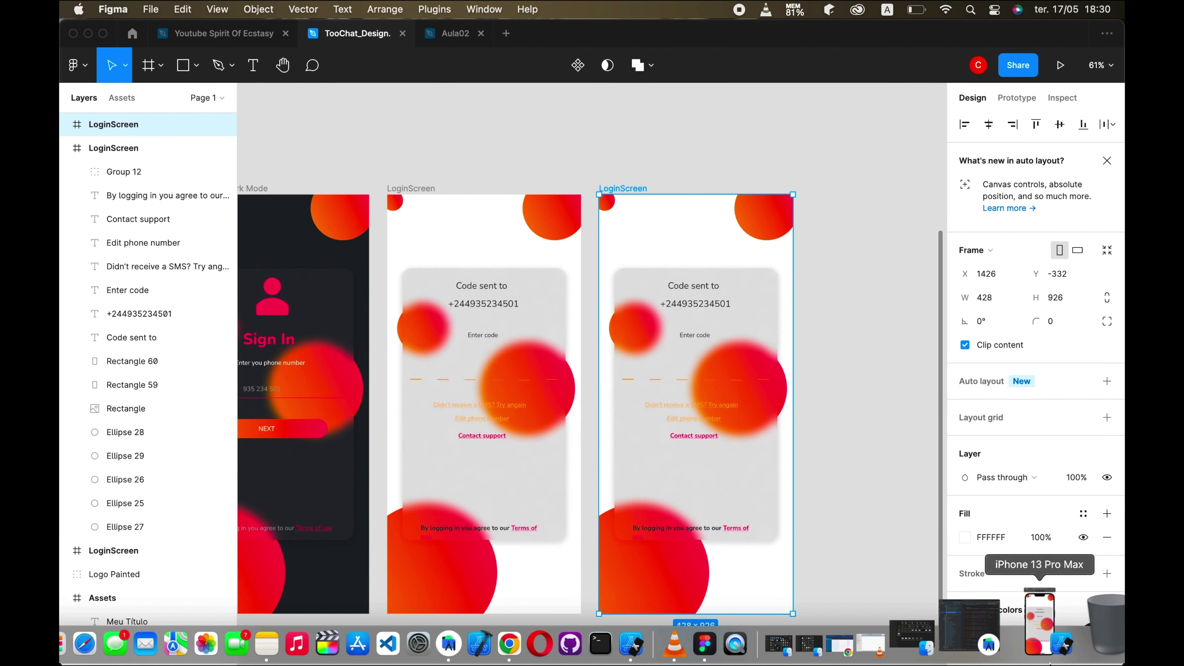
scroll(1003, 597, "down", 3)
left_click(1003, 591)
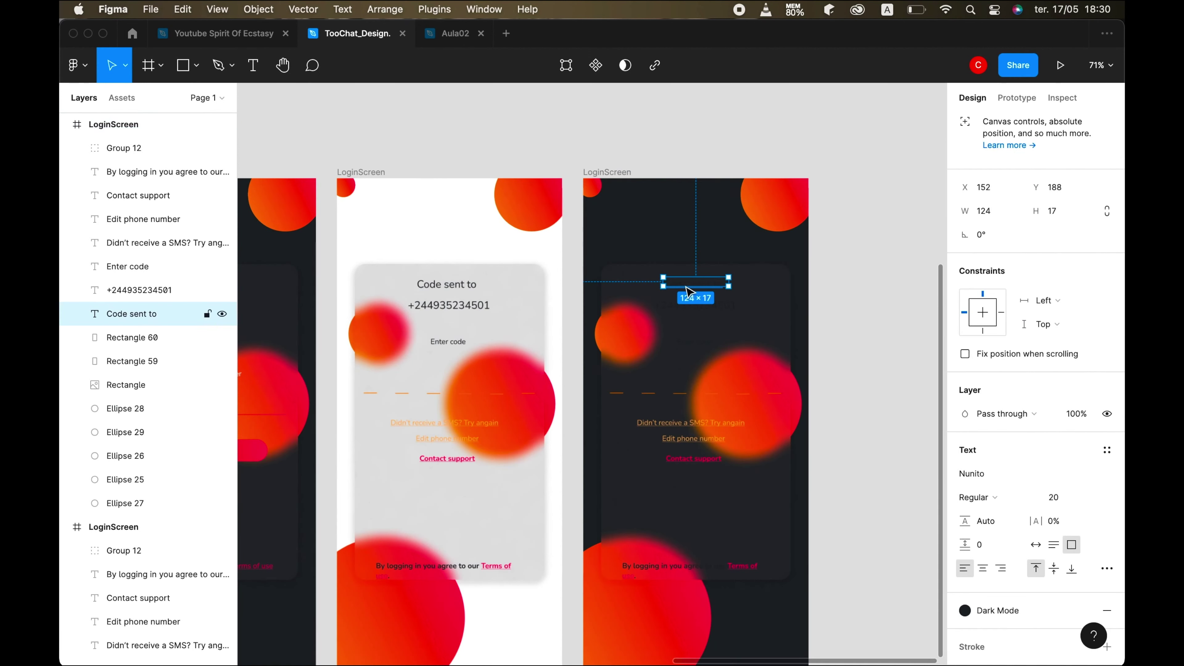
- Detach the fill style from 'Code sent to' and set its colour to FFFFFF
scroll(1072, 536, "down", 2)
left_click(1082, 529)
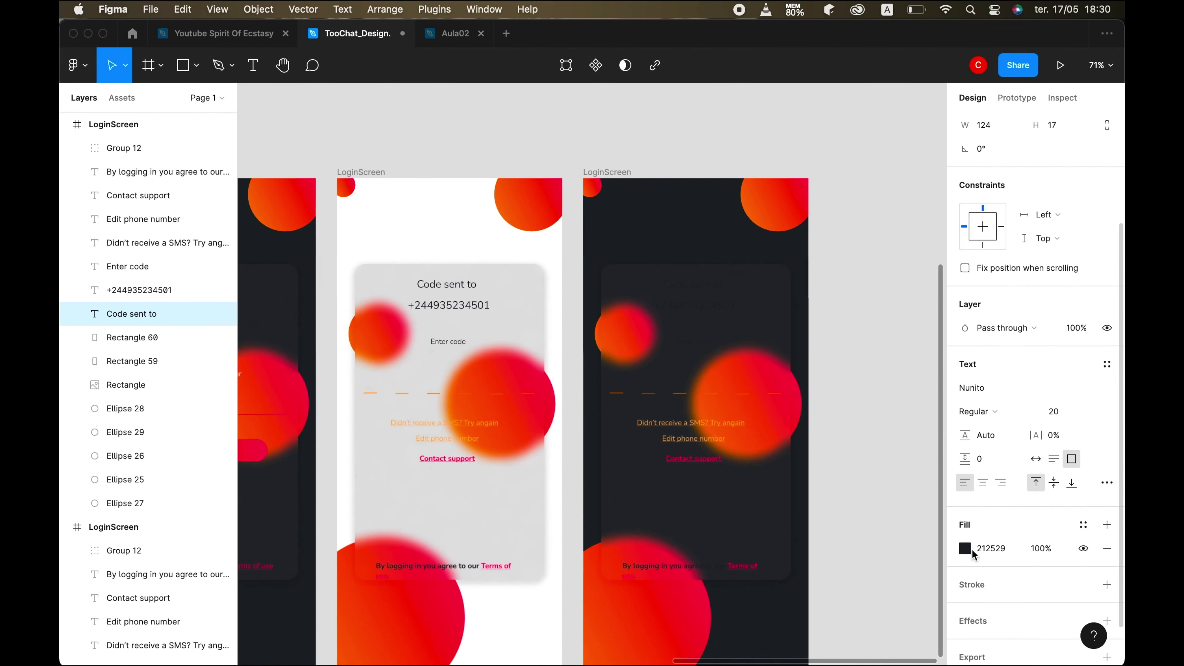
left_click(968, 553)
type("FFFFFF")
key("Return")
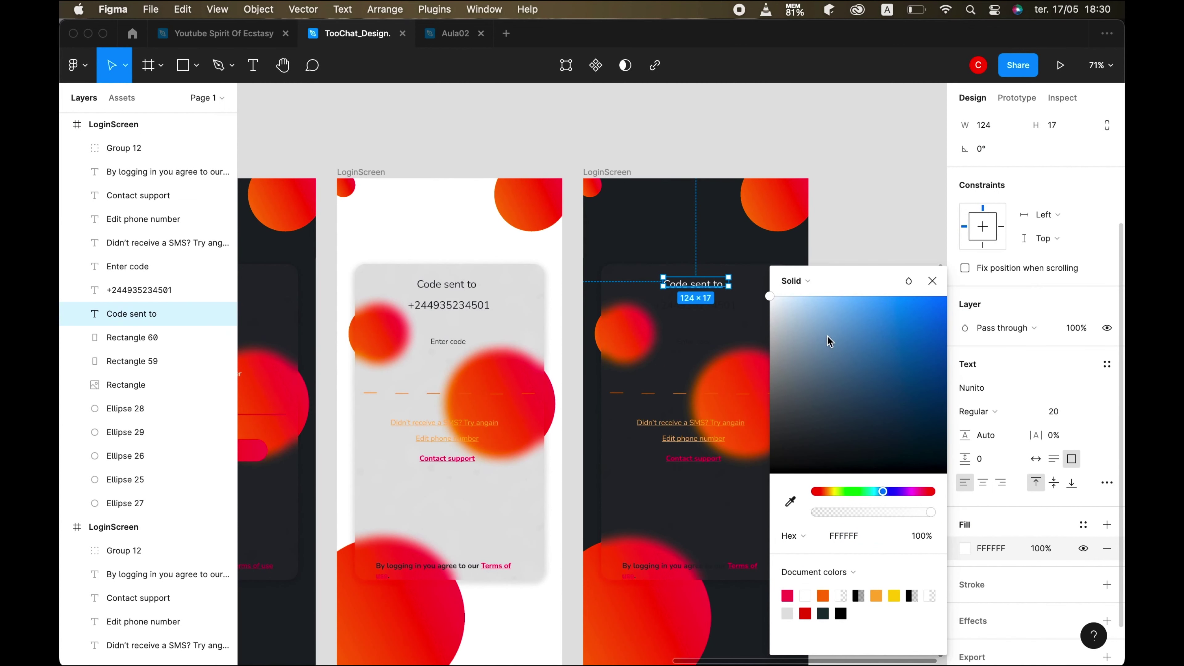
- Detach the phone number's colour style and set 'Enter code' to near-white EAF1F9
left_click(695, 305)
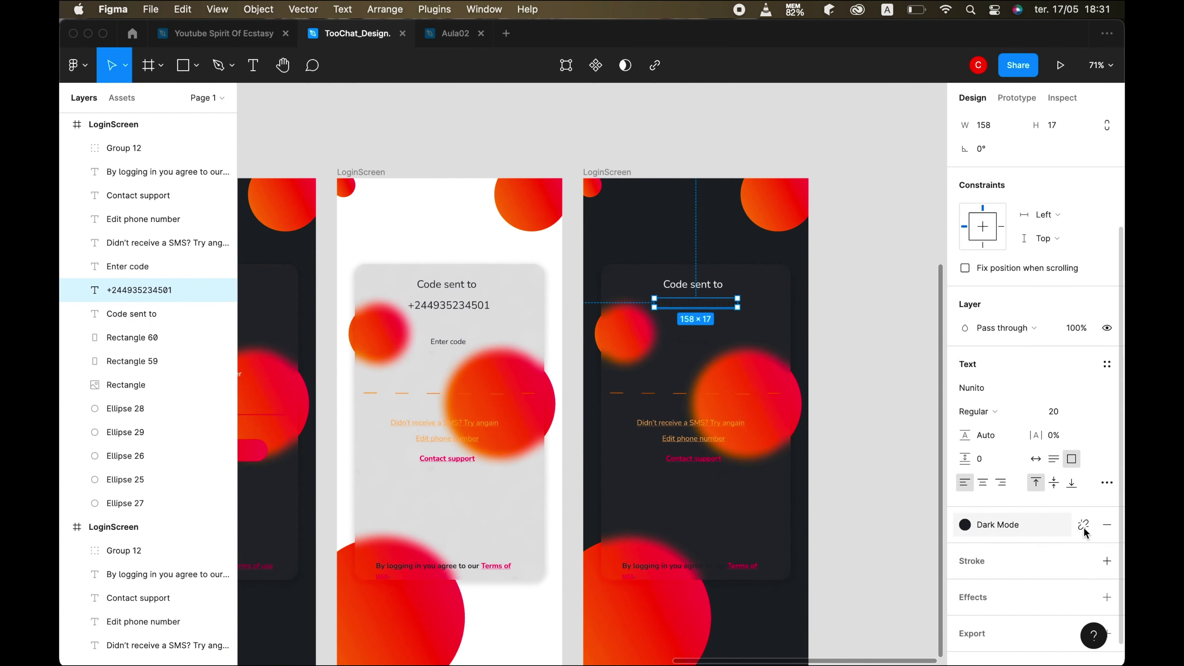
left_click(1082, 524)
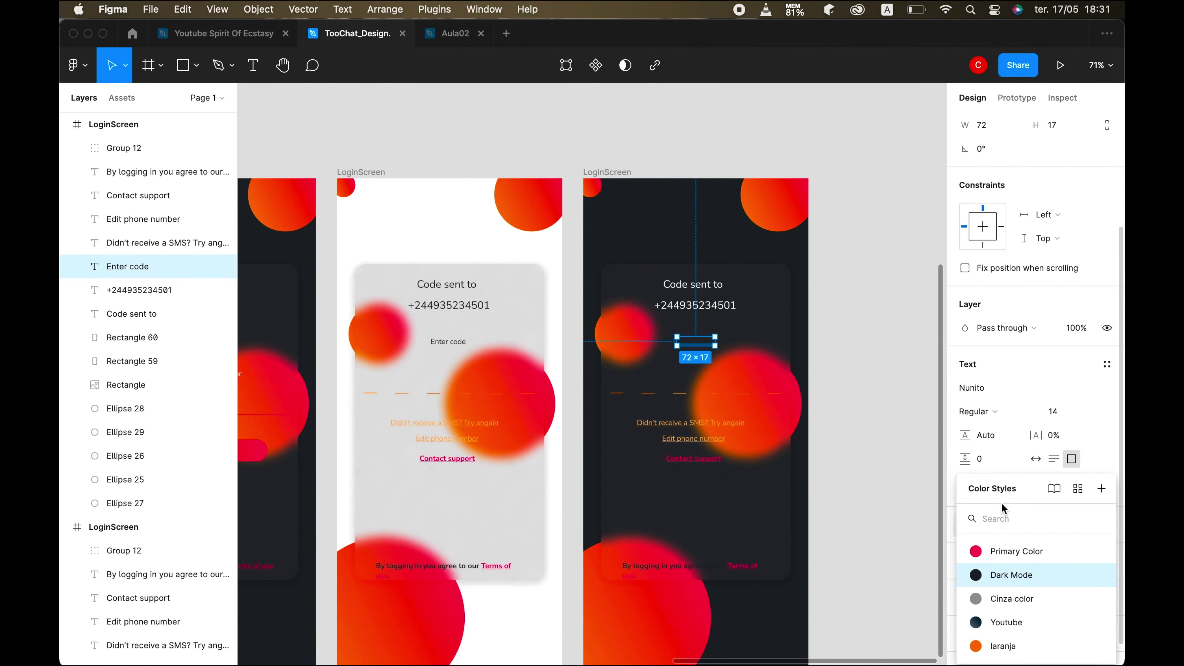
left_click(1082, 524)
left_click(964, 548)
left_click(781, 303)
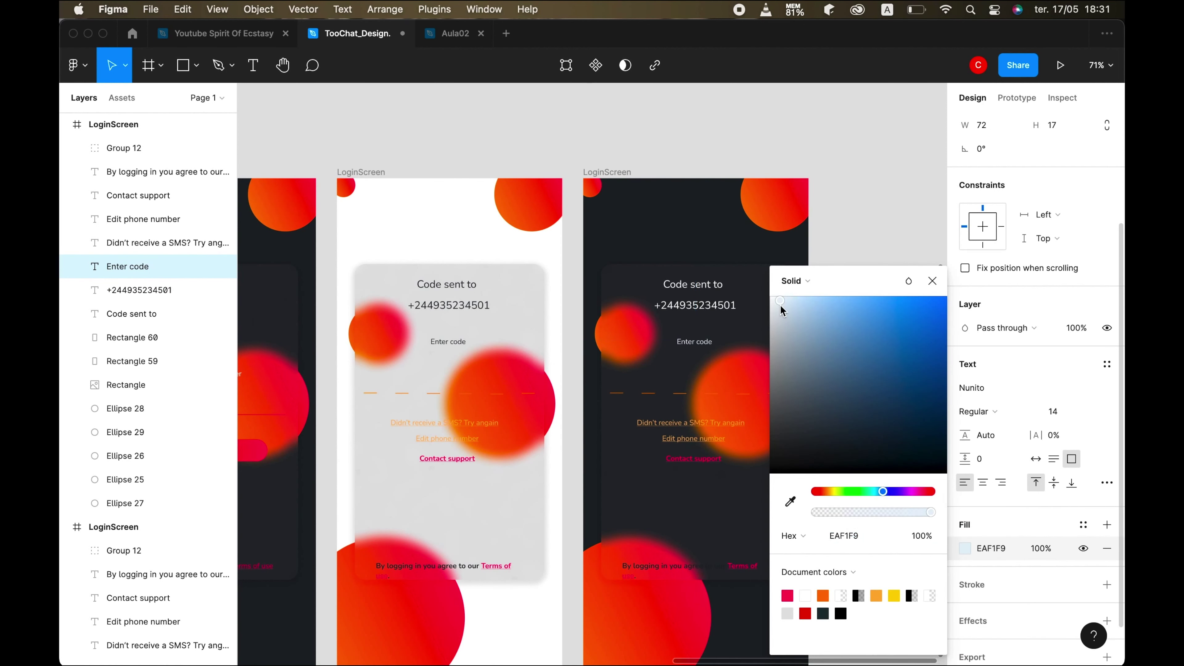
left_click(703, 523)
scroll(704, 522, "down", 2)
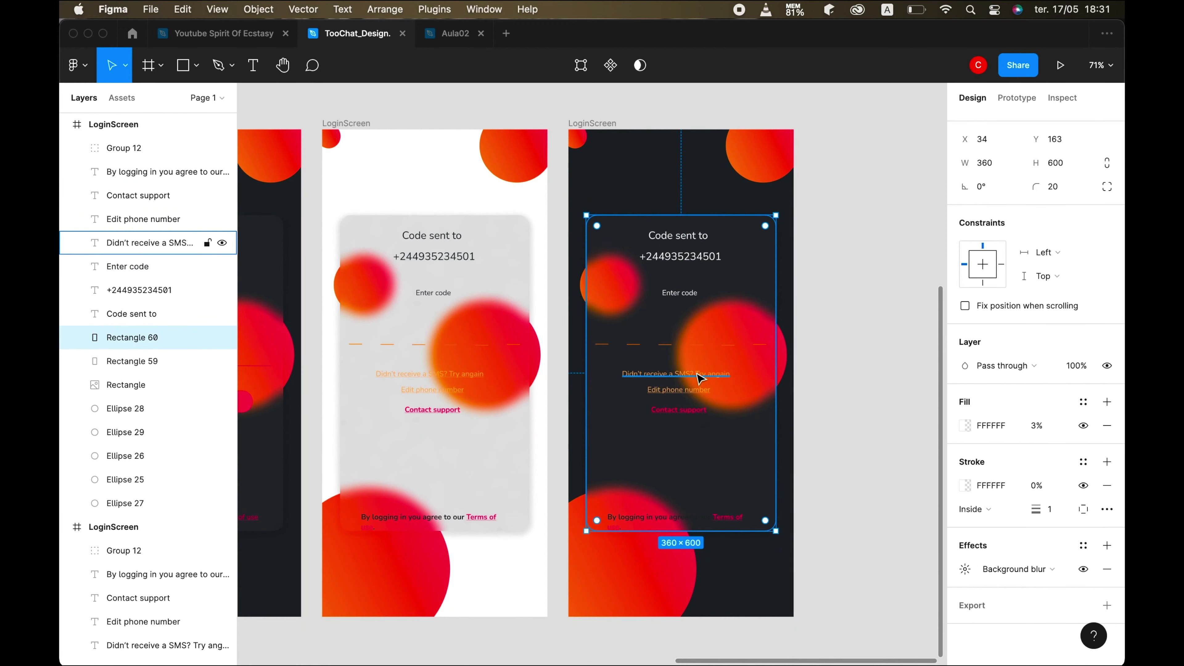
- Switch the iPhone simulator preview to dark appearance for comparison
left_click(699, 376)
left_click(708, 627)
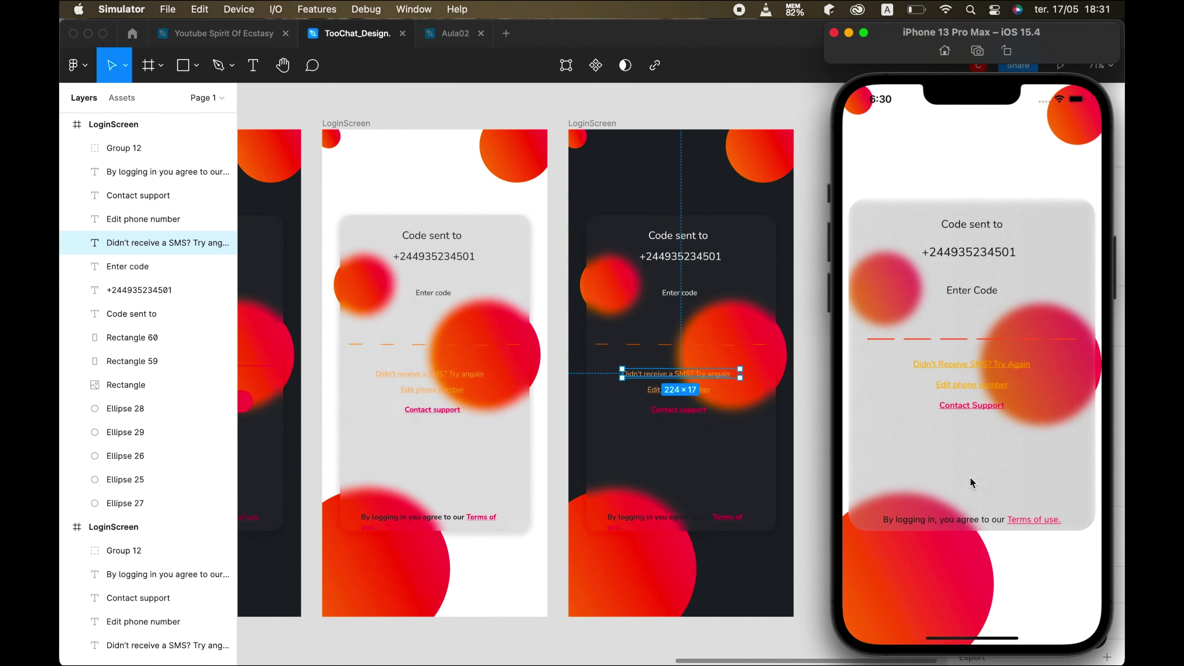
key("super+shift+a")
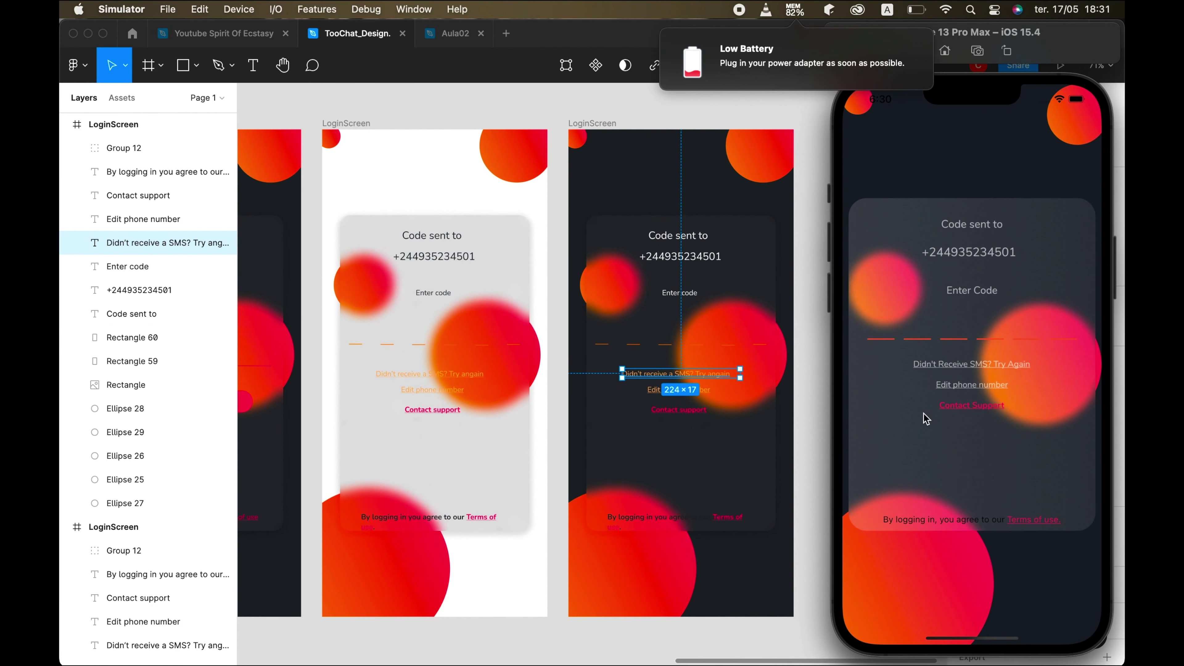
left_click(664, 531)
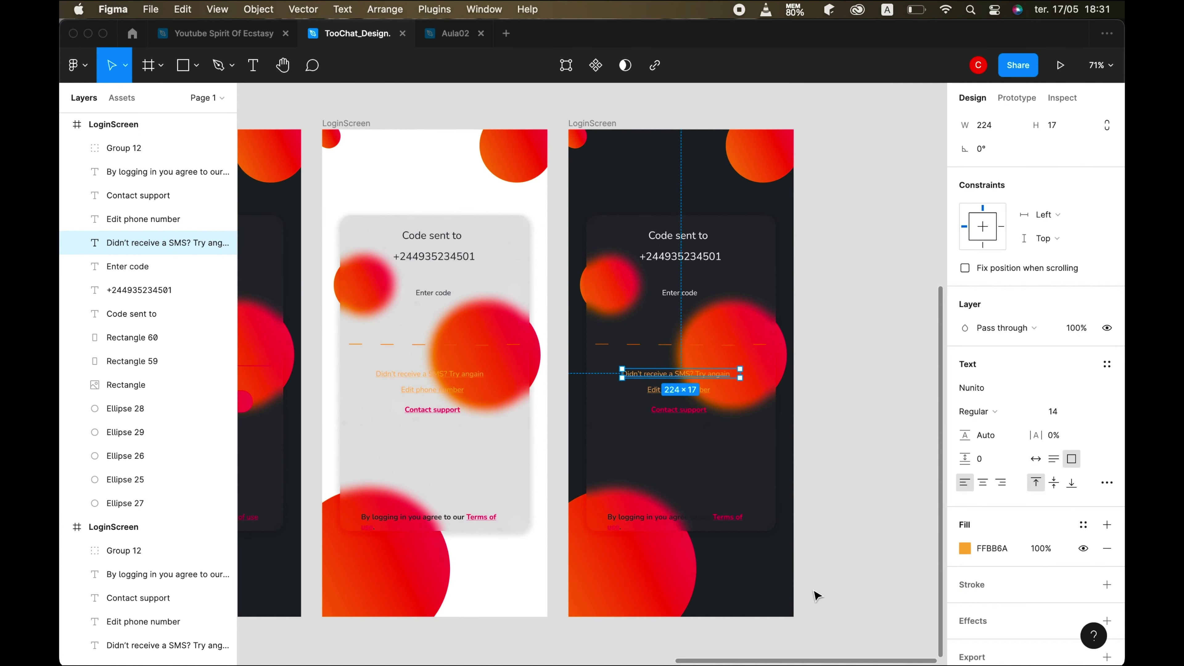
- Apply the grey Cinza color style to the resend-SMS and Edit phone number links
left_click(1079, 526)
left_click(1017, 600)
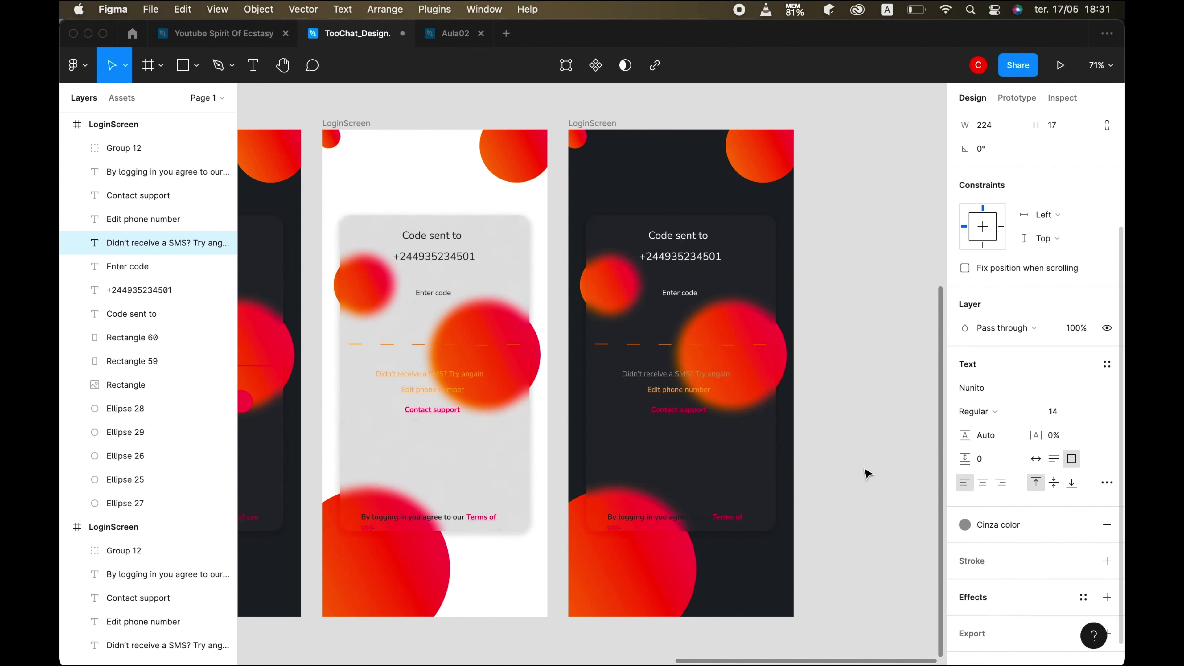
left_click(679, 389)
left_click(1083, 524)
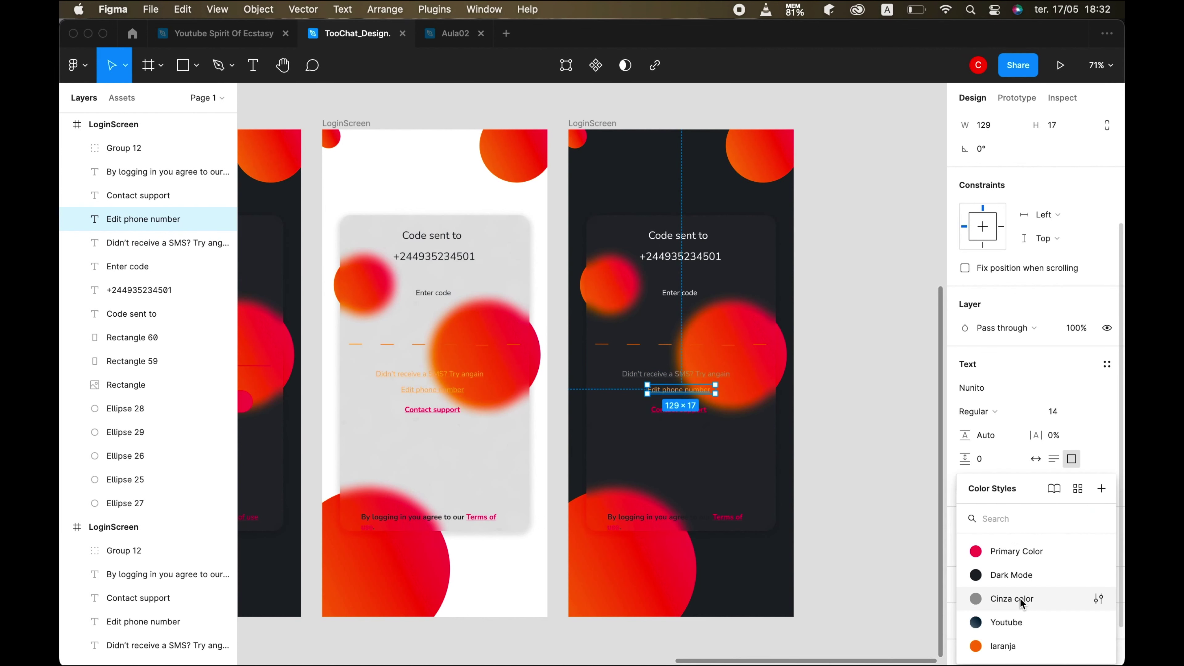
left_click(1016, 598)
left_click(641, 519)
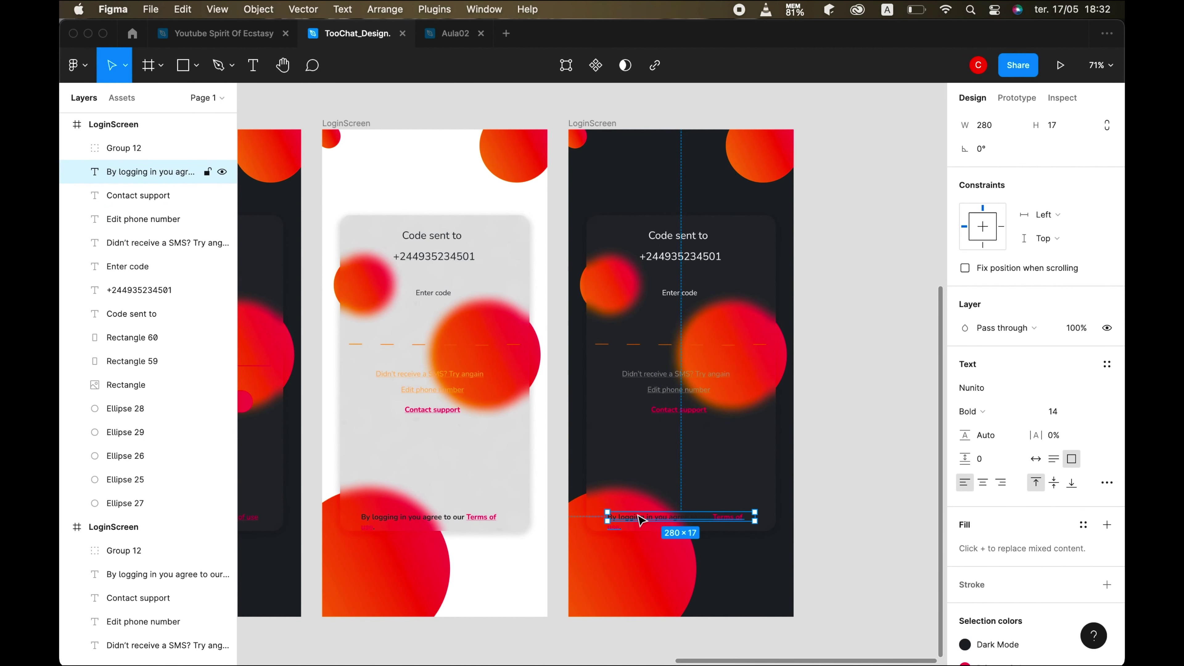
- Widen the light screen's 'By logging in…' text box so 'Terms of use.' fits on one line
double_click(641, 519)
scroll(625, 494, "up", 2)
scroll(345, 510, "left", 7)
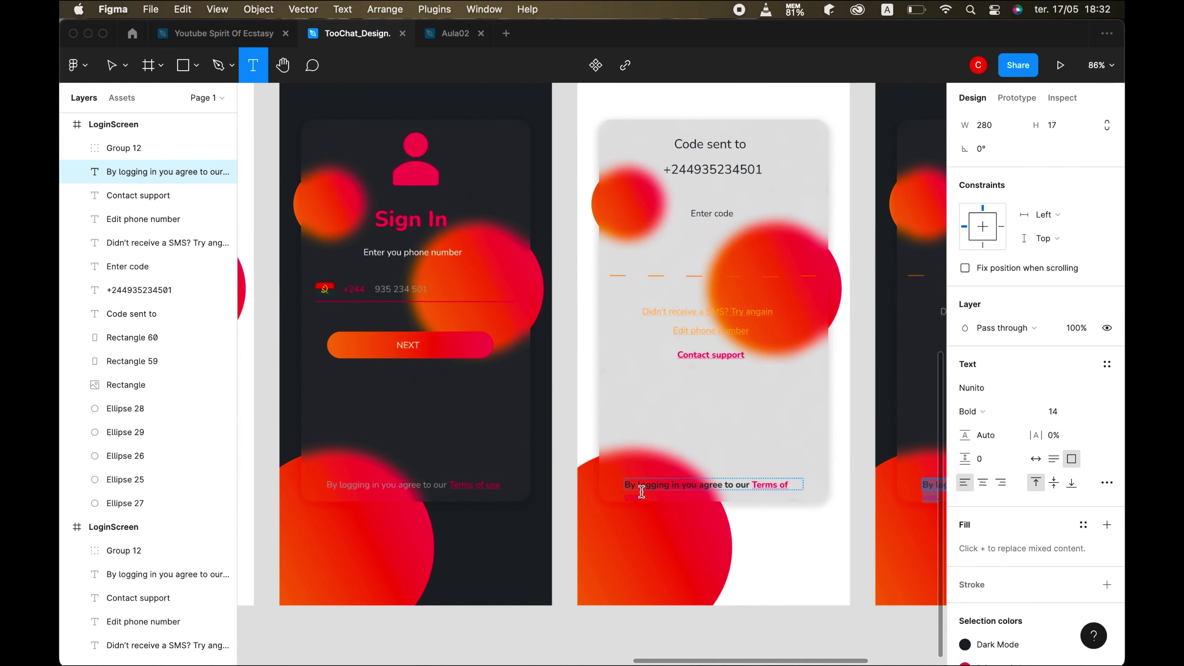
key("Escape")
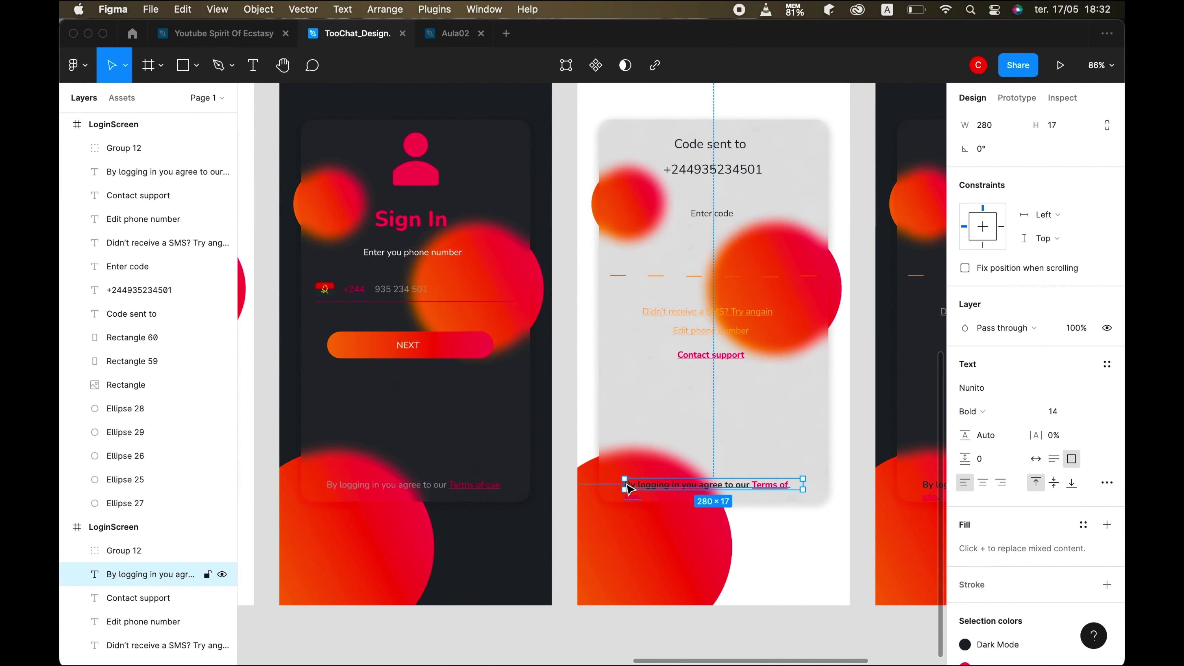
left_click_drag(625, 484, 616, 484)
left_click(722, 452)
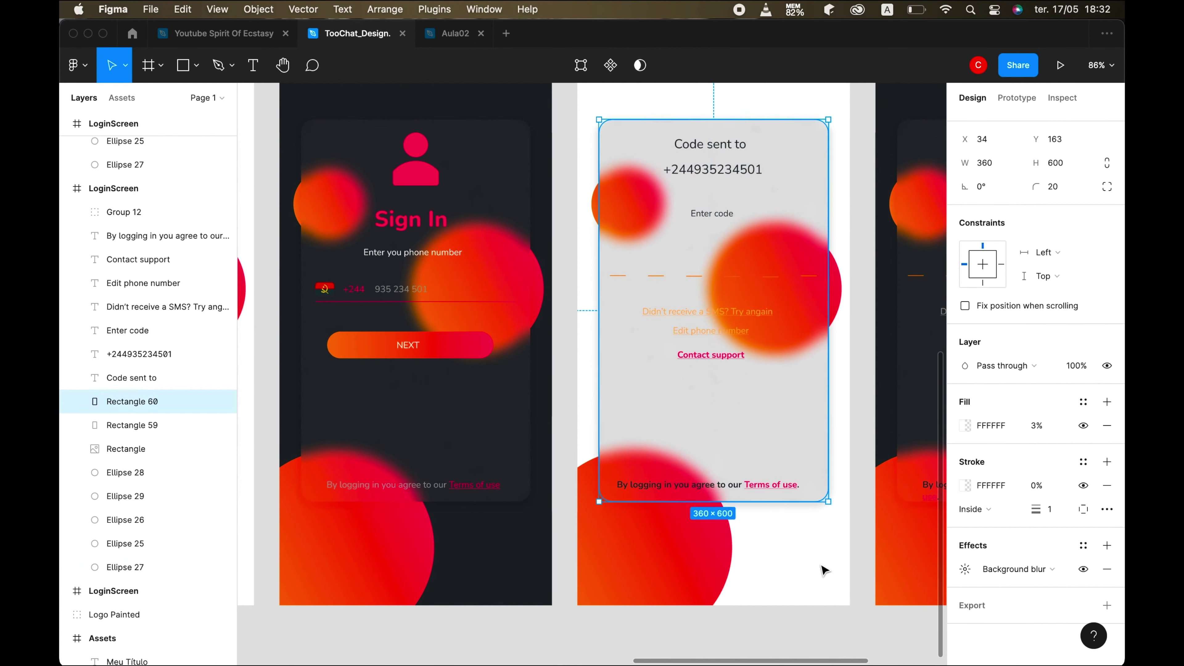
key("Escape")
scroll(746, 467, "right", 10)
- Widen the dark screen's terms text box the same way
left_click(767, 459)
left_click_drag(642, 455, 638, 456)
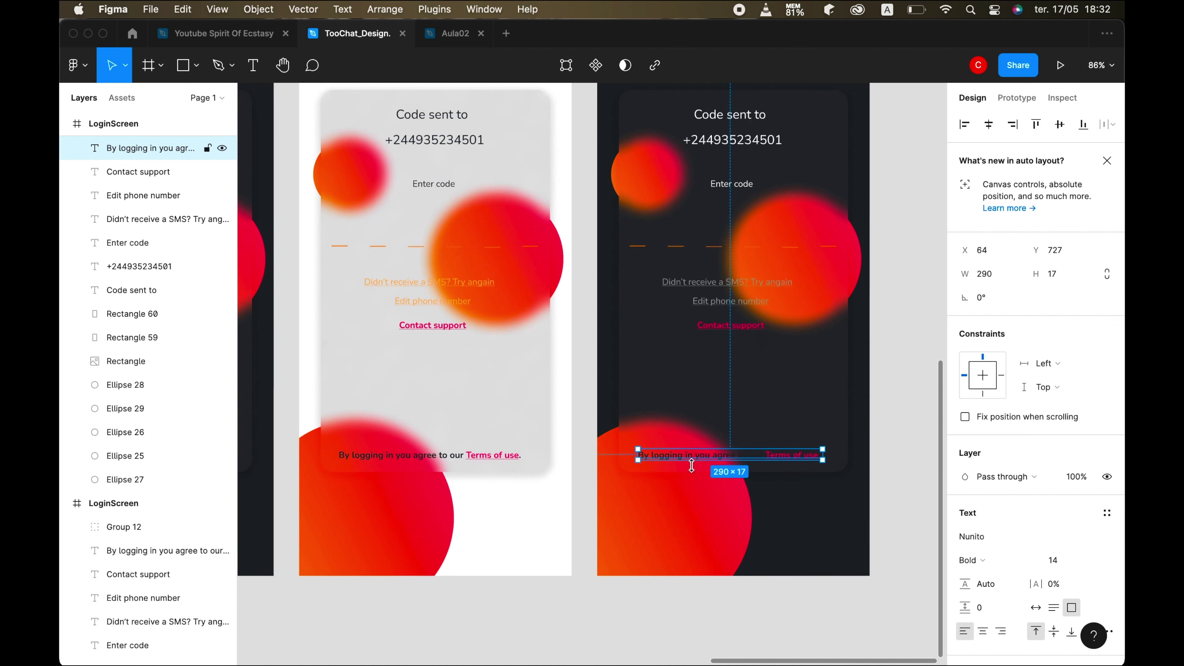
left_click(847, 520)
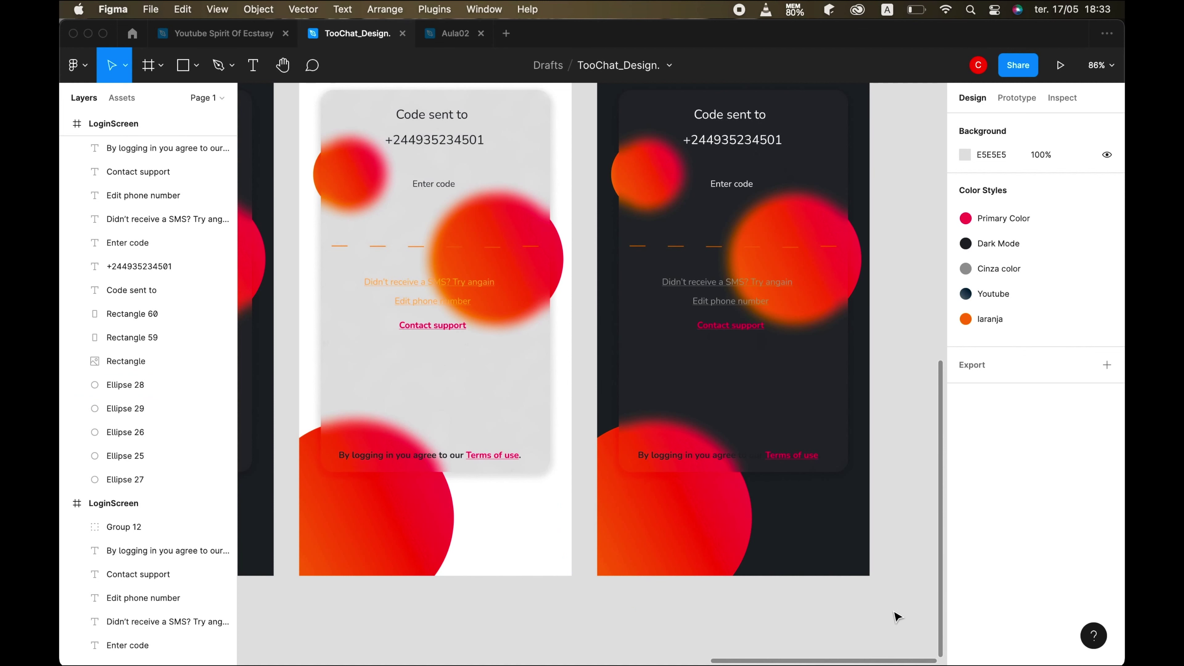
scroll(898, 617, "right", 3)
scroll(897, 616, "down", 1)
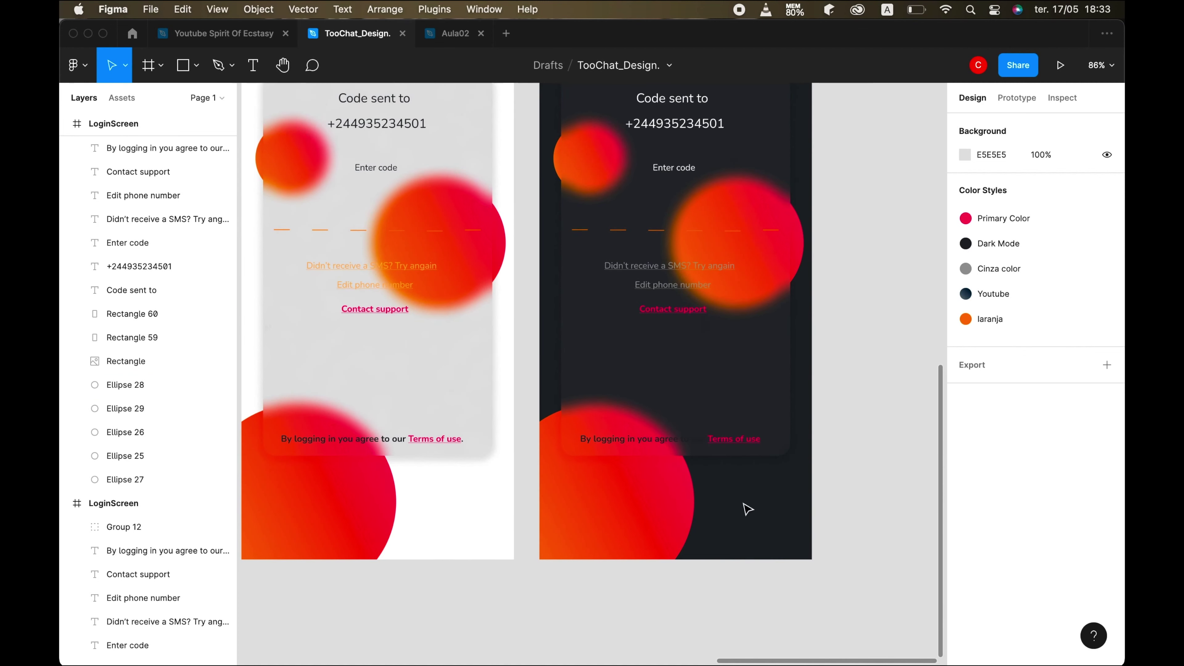
- Change the dark screen's terms line to a light text colour from Color Styles
double_click(692, 443)
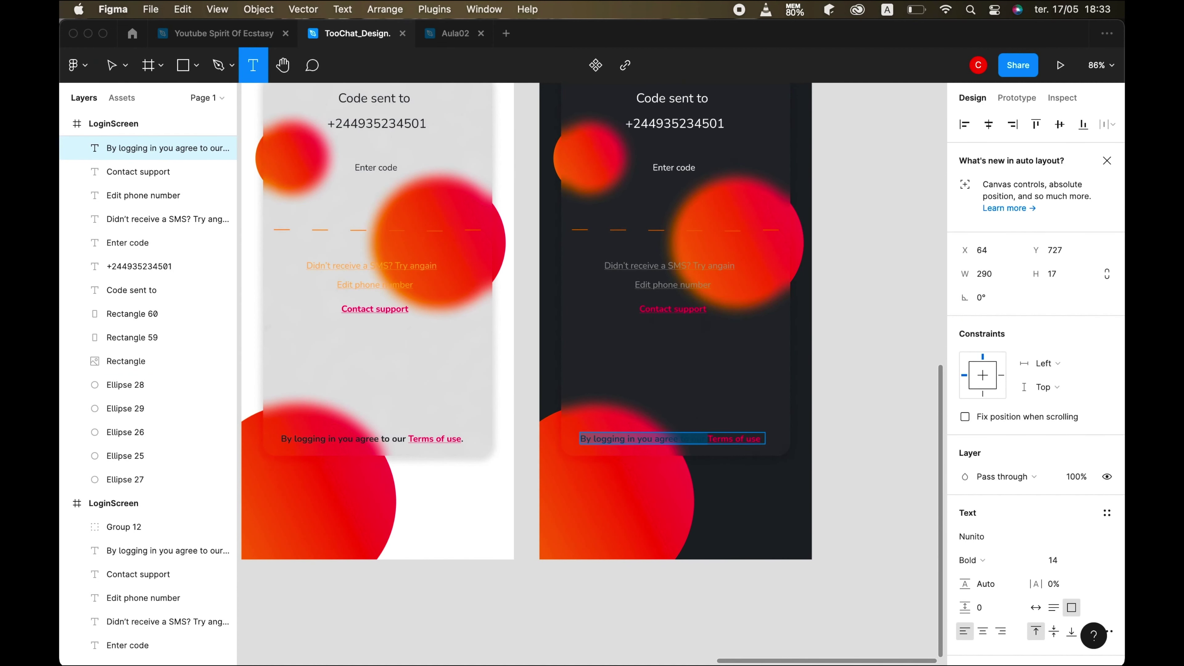
scroll(1019, 552, "down", 5)
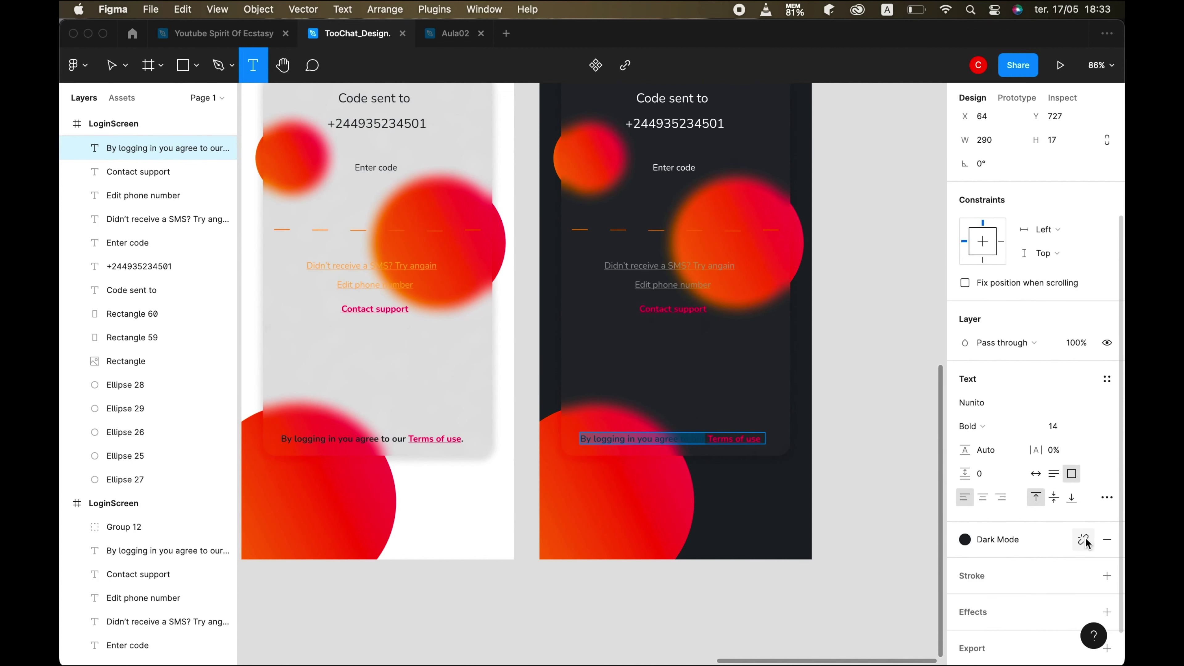
left_click(1086, 539)
key("Escape")
scroll(592, 536, "down", 1)
left_click(592, 537)
key("Escape")
key("Escape")
left_click(520, 356)
scroll(520, 357, "down", 4)
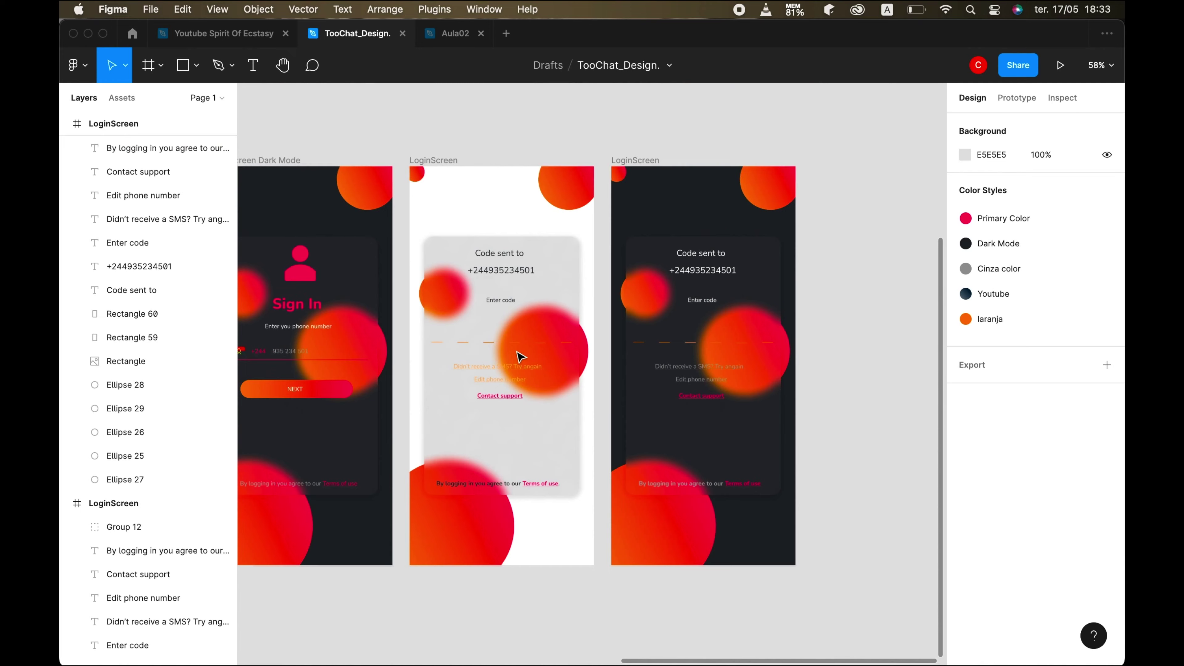
scroll(520, 357, "up", 6)
scroll(520, 357, "down", 6)
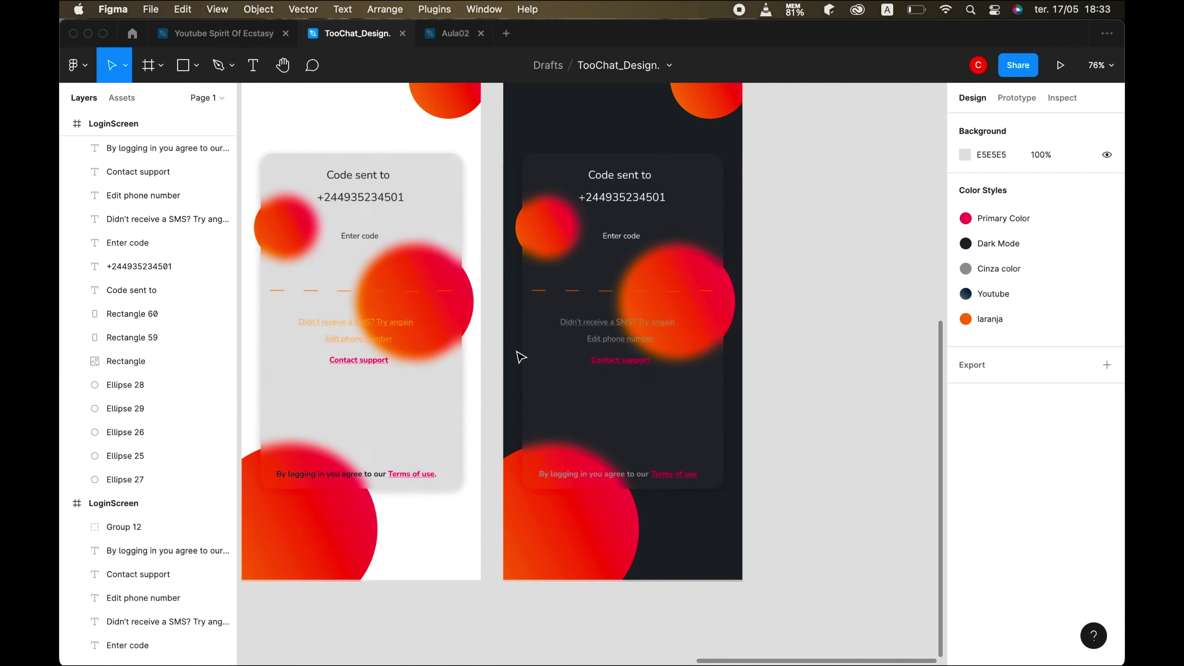
scroll(520, 357, "up", 2)
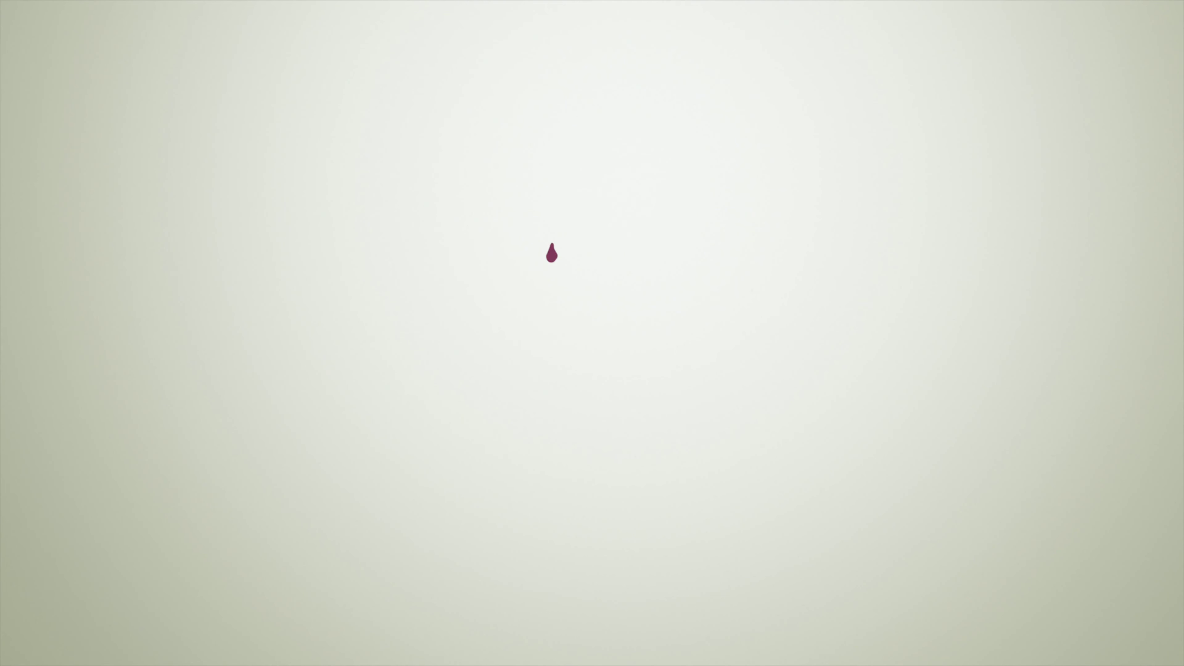